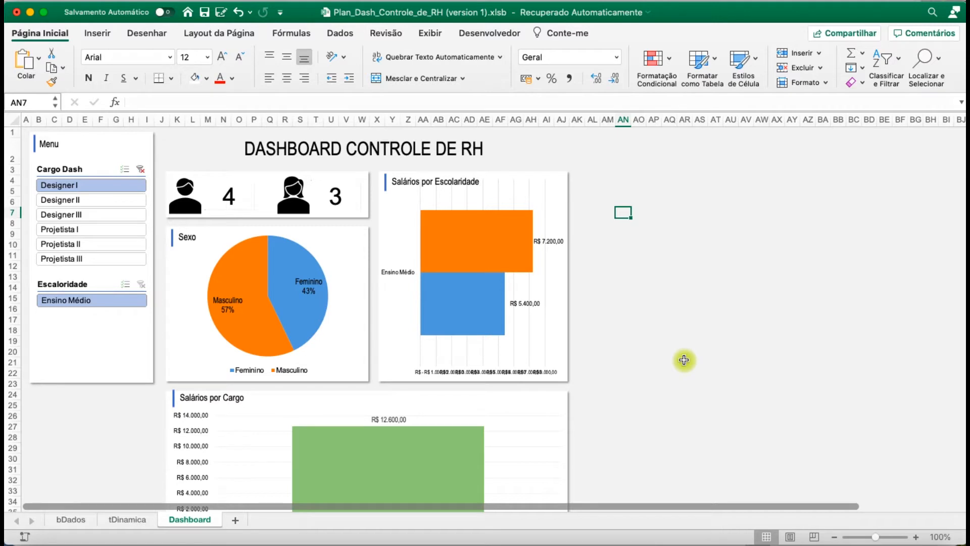
Review the finished HR dashboard's slicers and charts, and its source data in columns A to G of the bDados sheet
scroll(570, 232, down, 3)
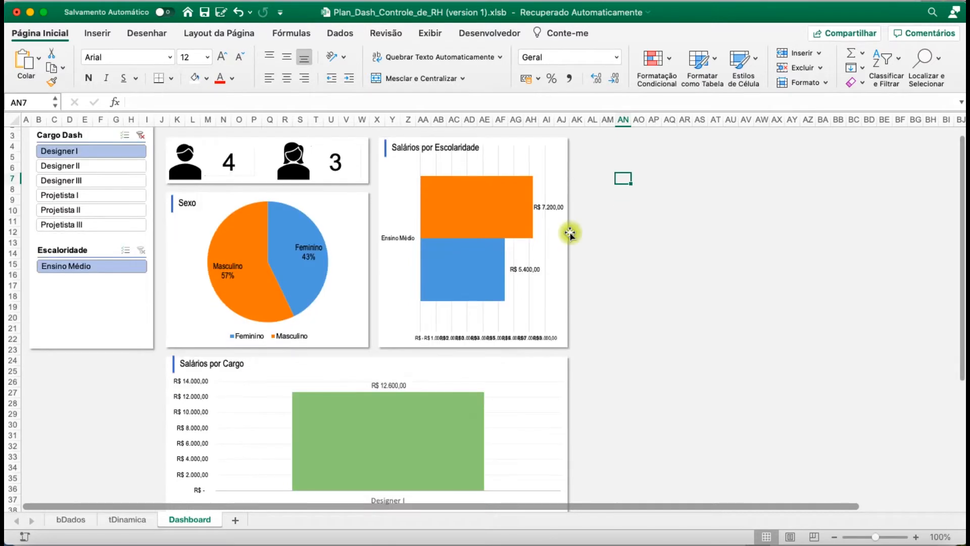
click(235, 516)
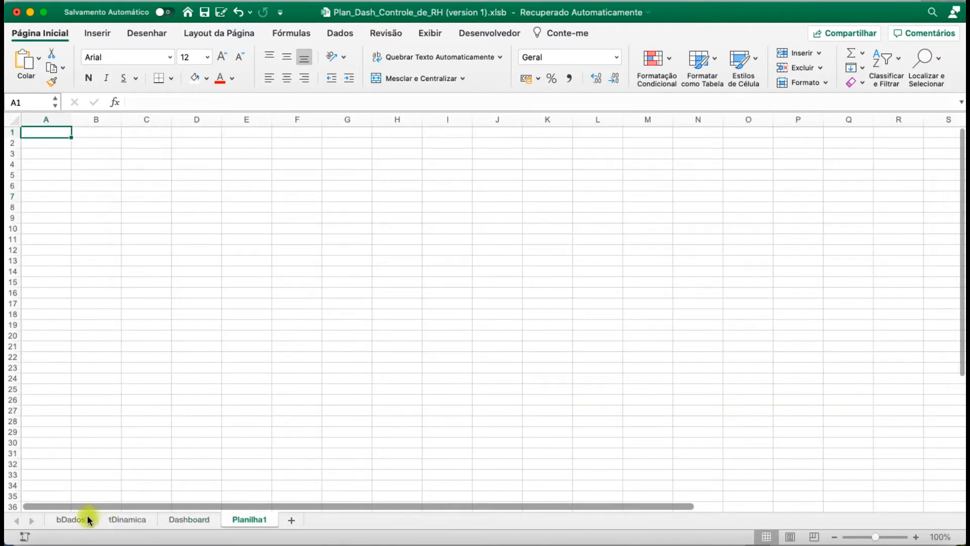
click(90, 519)
click(51, 257)
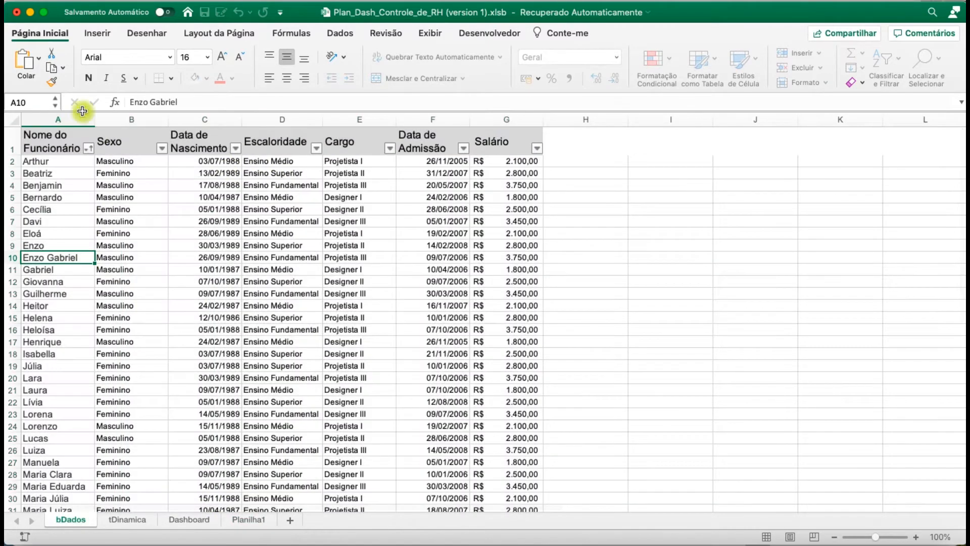
drag(58, 119, 485, 126)
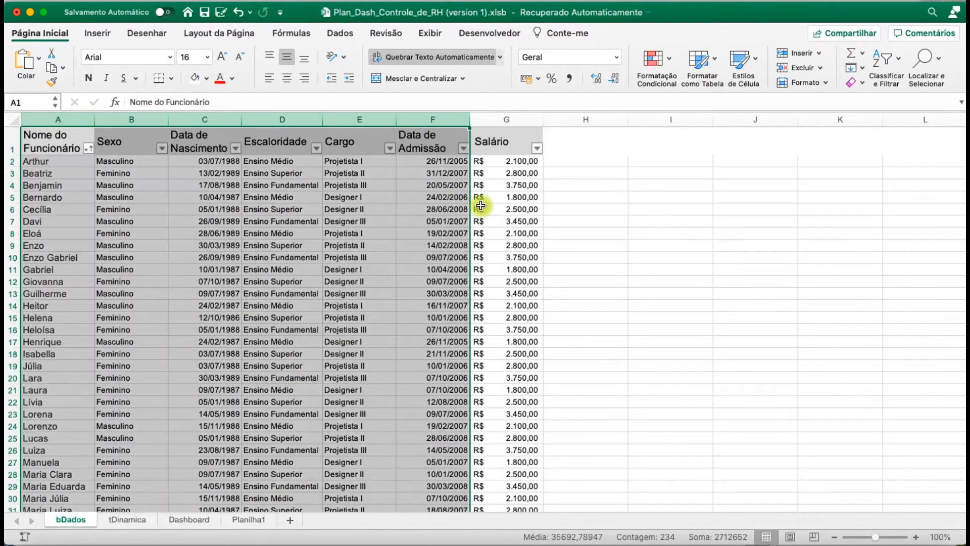
click(492, 197)
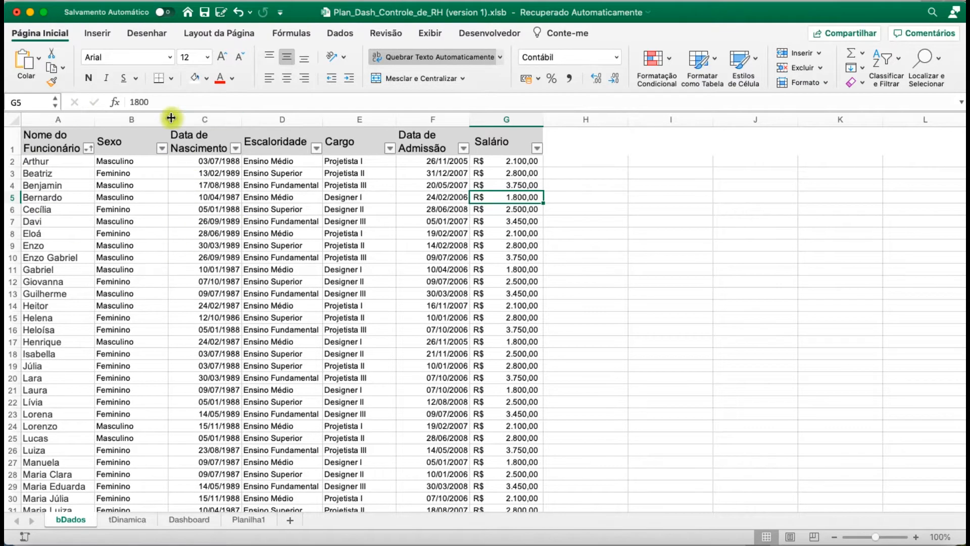
drag(48, 117, 505, 119)
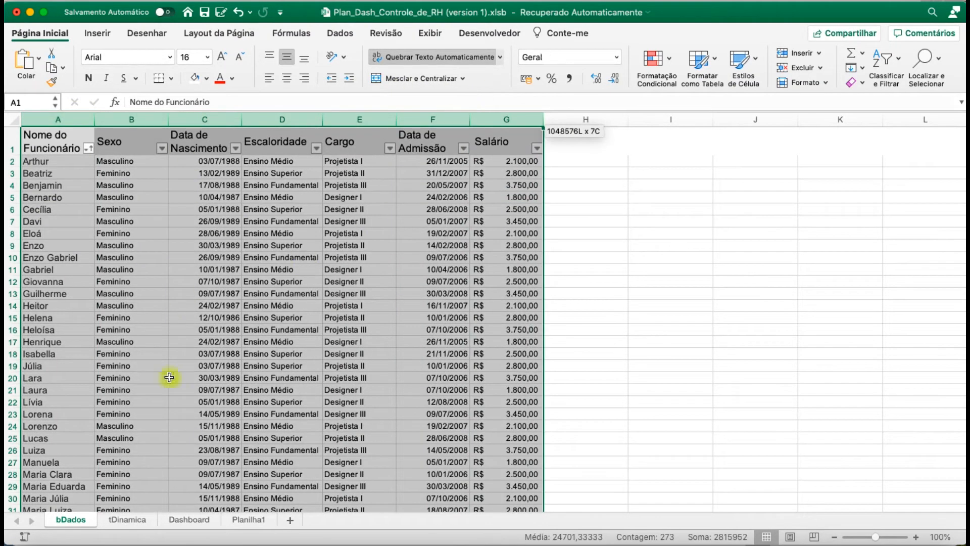
click(190, 519)
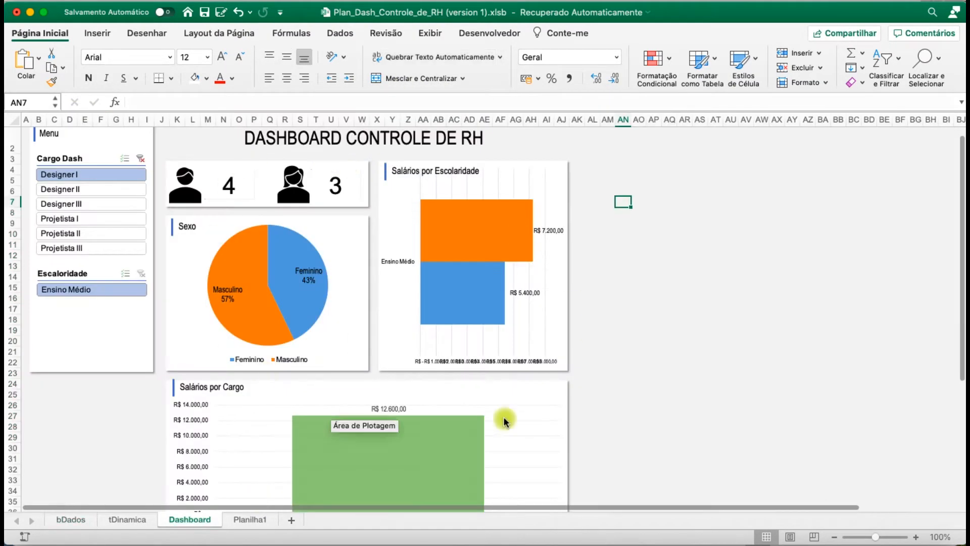
scroll(348, 305, down, 2)
scroll(349, 305, down, 2)
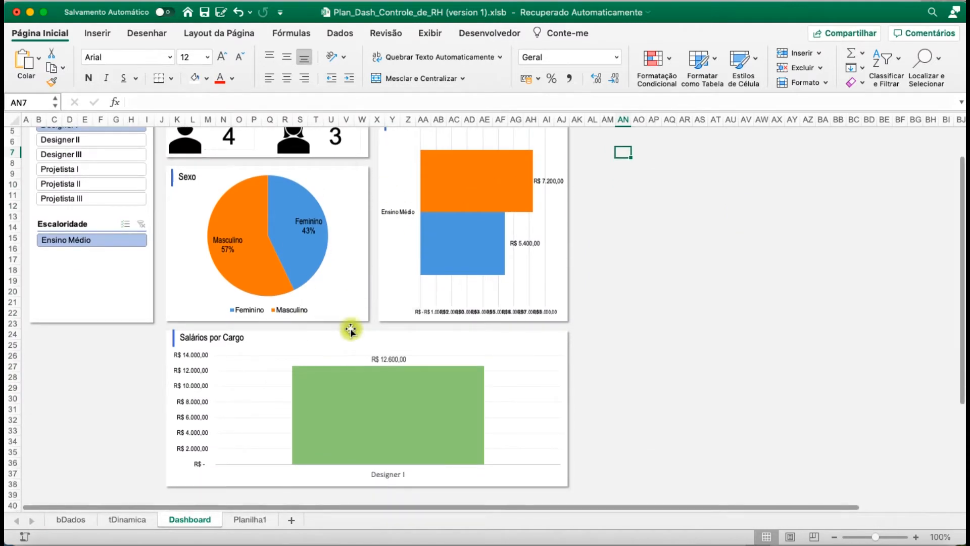
scroll(350, 321, up, 4)
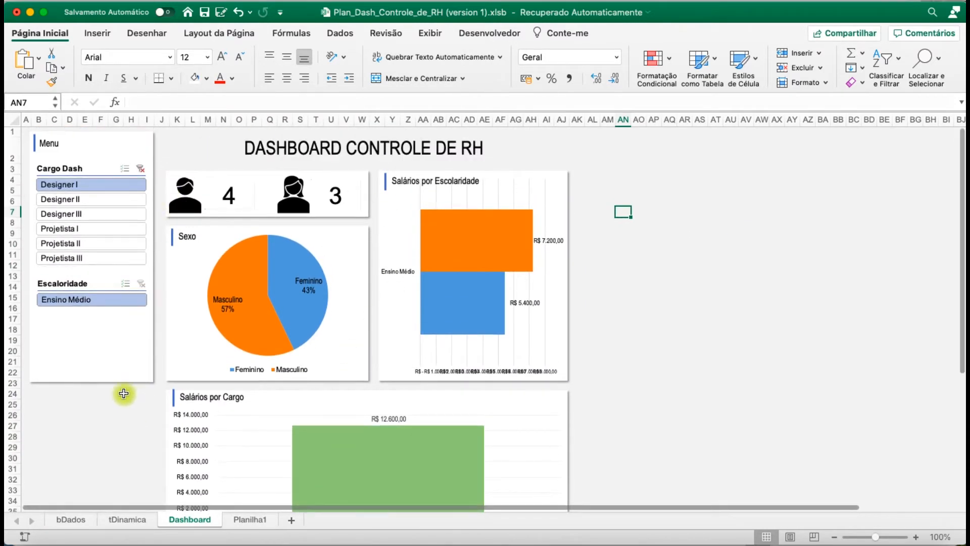
scroll(65, 417, up, 1)
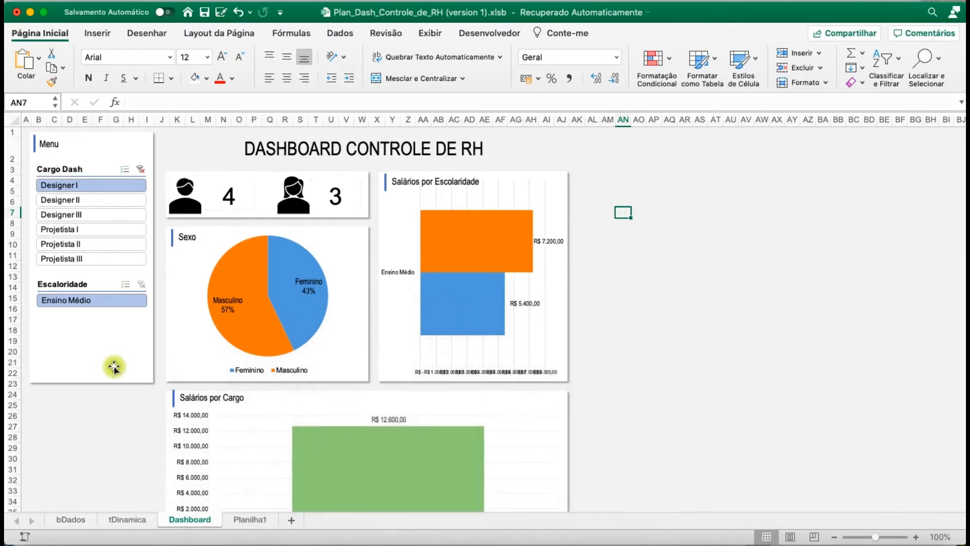
click(97, 416)
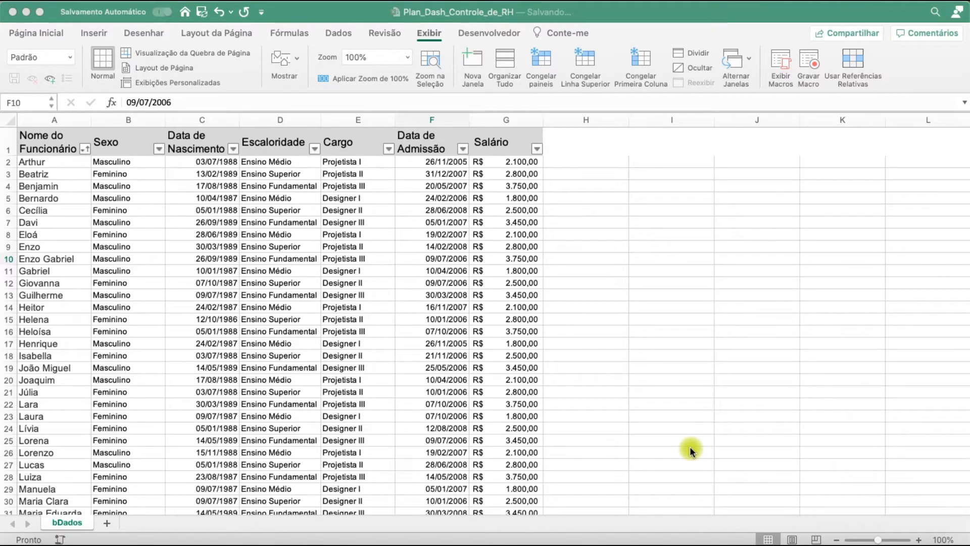
Add a new sheet after bDados in the Plan_Dash_Controle_de_RH workbook and name it tDinamica
click(412, 255)
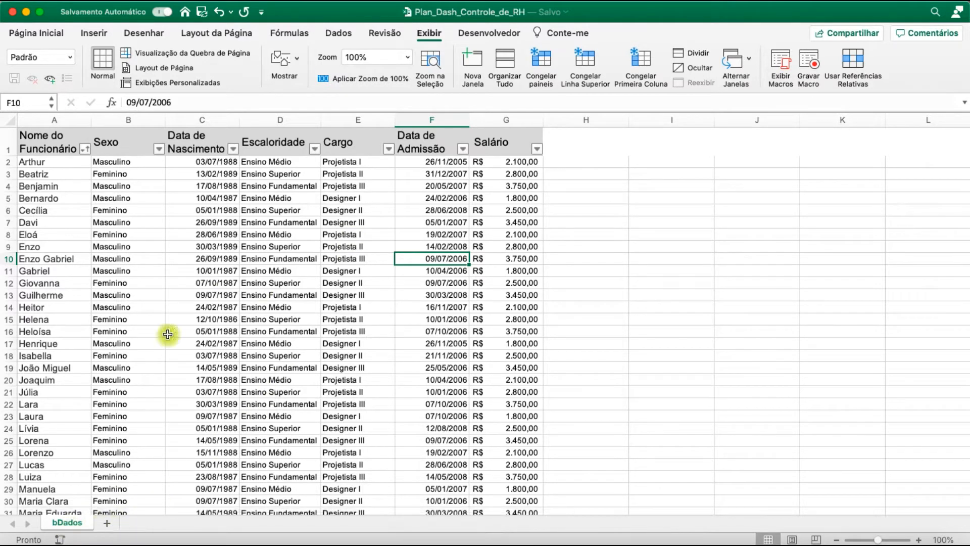
click(111, 526)
right_click(119, 521)
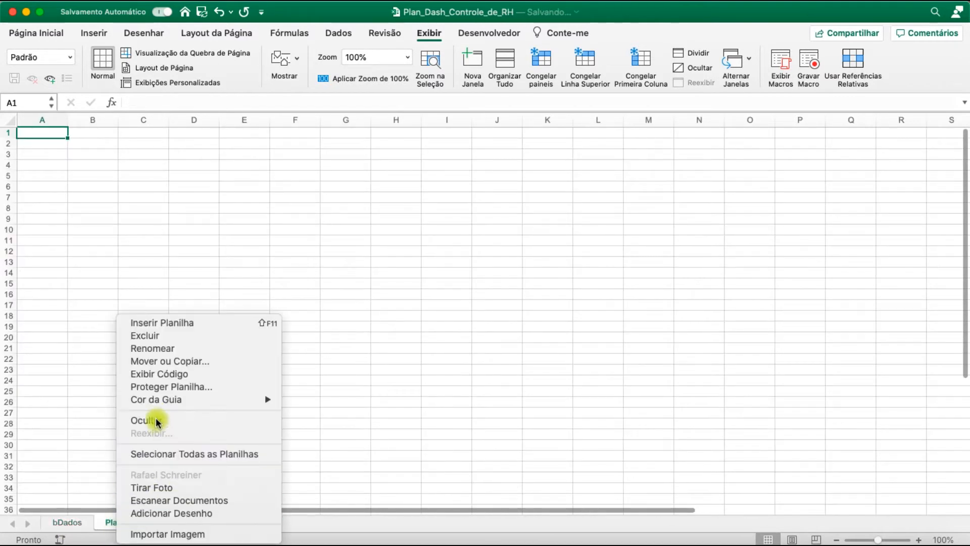
click(163, 353)
text(tDinamica)
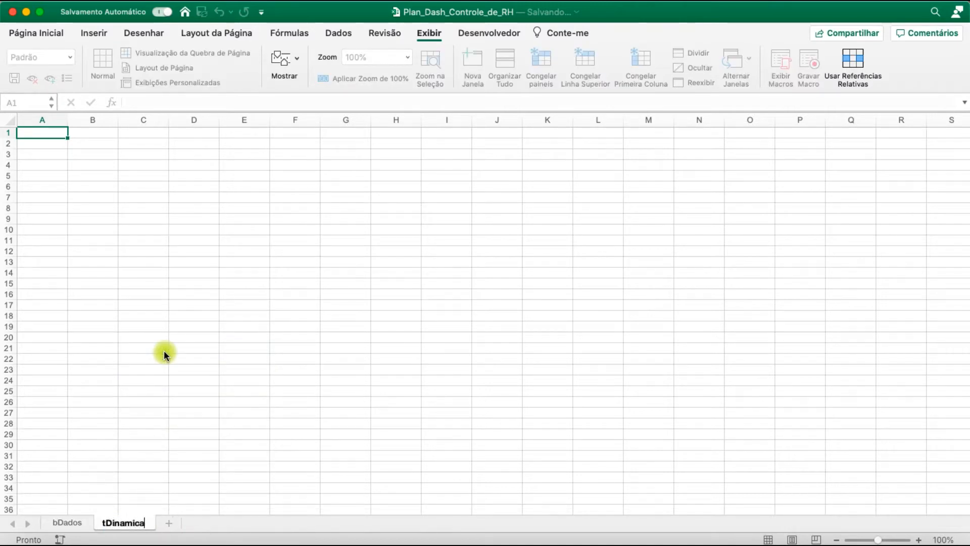
key(Return)
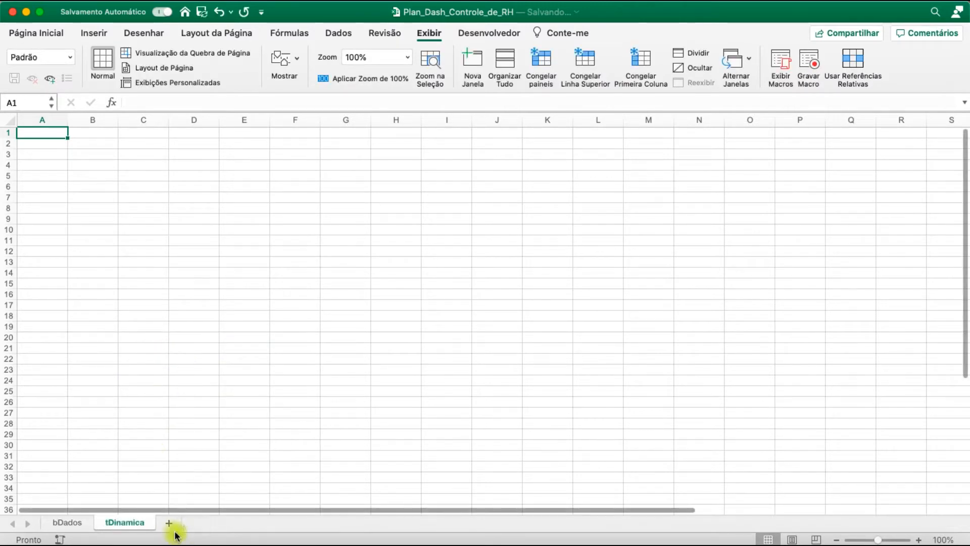
Add another sheet after tDinamica and name it Dashboard
click(169, 524)
right_click(181, 524)
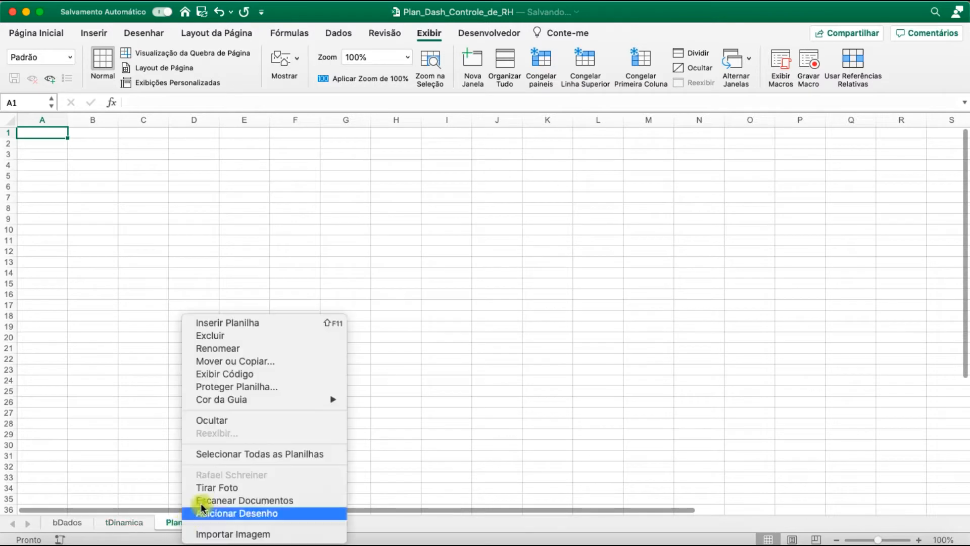
click(226, 353)
text(Da)
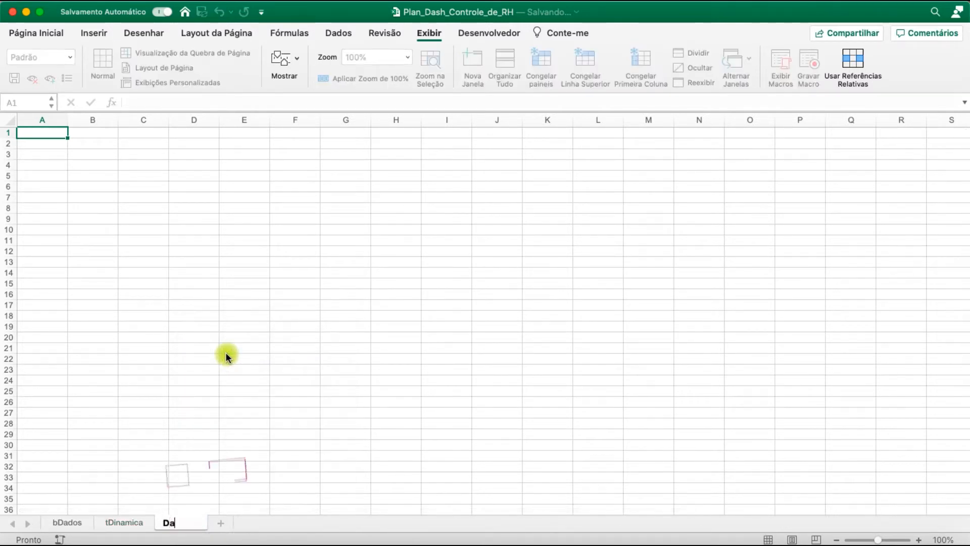
text(shboard)
key(Return)
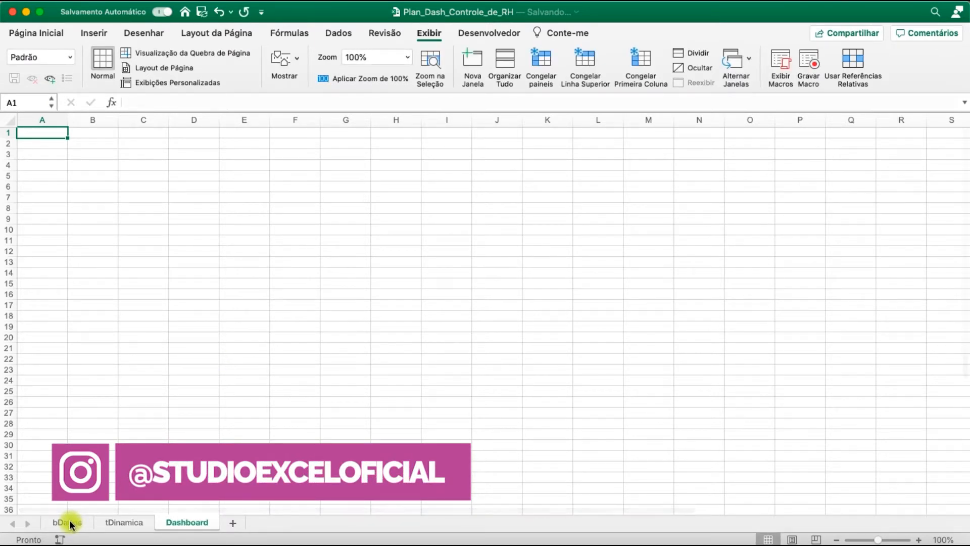
Start creating a pivot table from the entire columns A to G of the bDados sheet
click(121, 523)
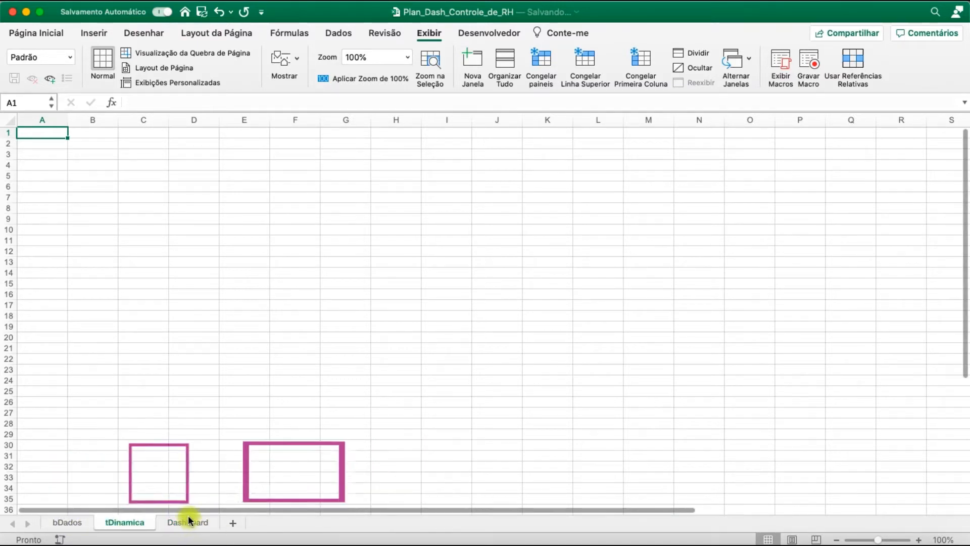
click(70, 523)
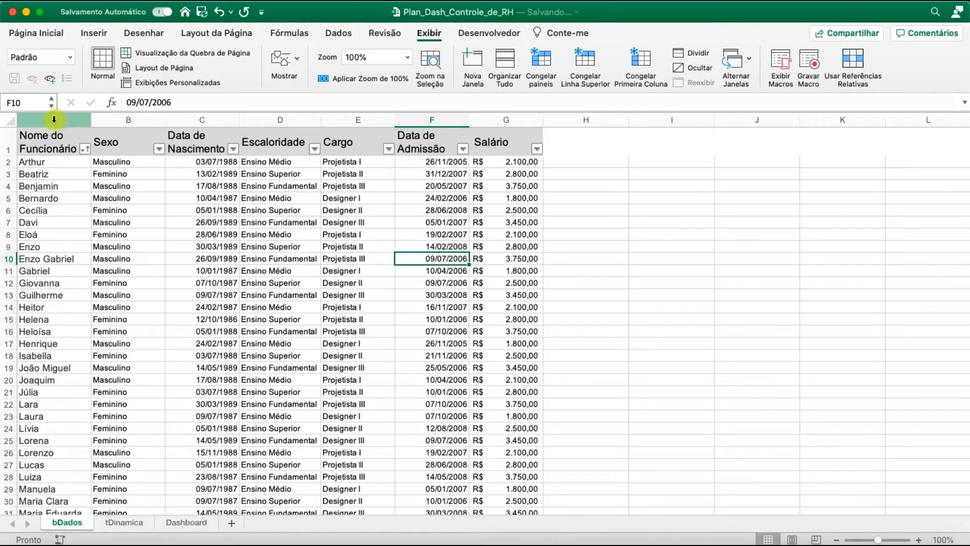
drag(51, 120, 500, 130)
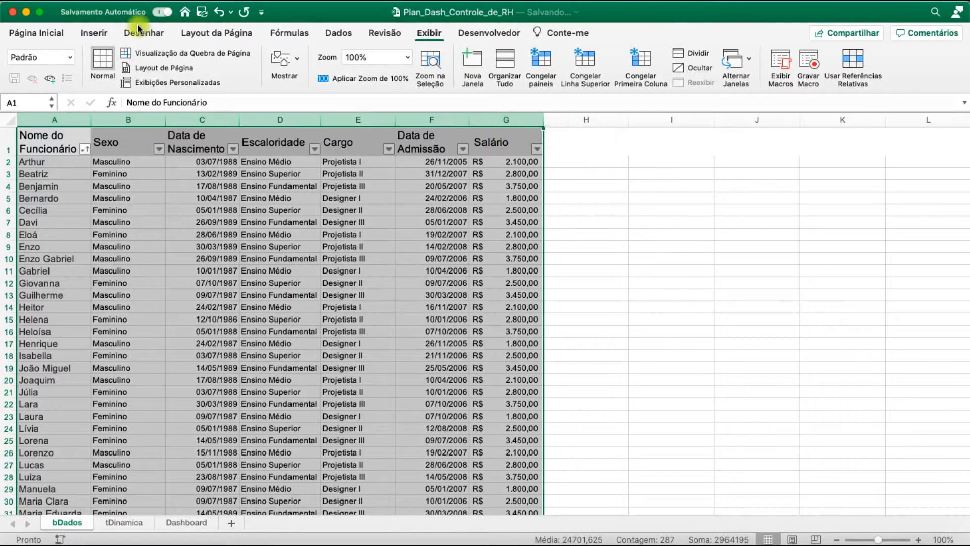
click(93, 34)
scroll(355, 283, down, 9)
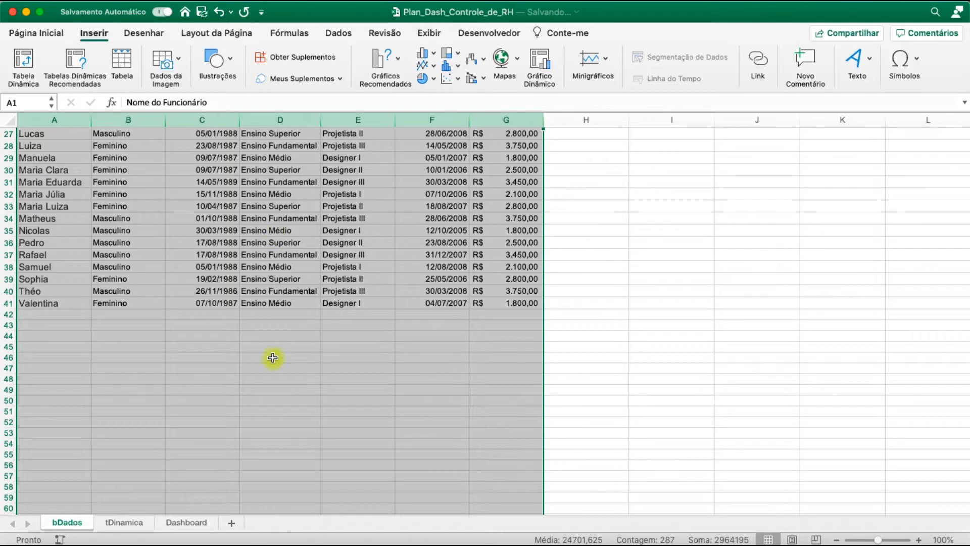
scroll(251, 294, up, 2)
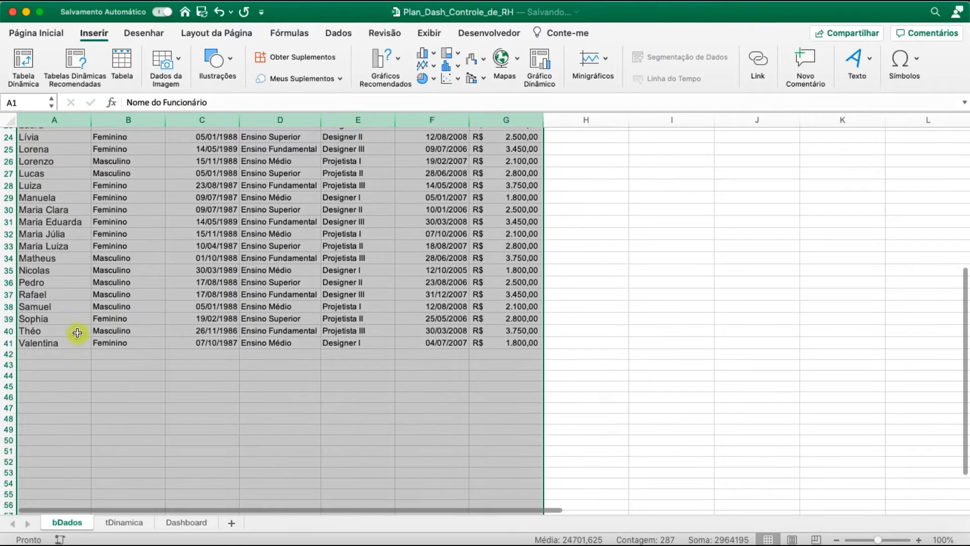
scroll(189, 273, up, 10)
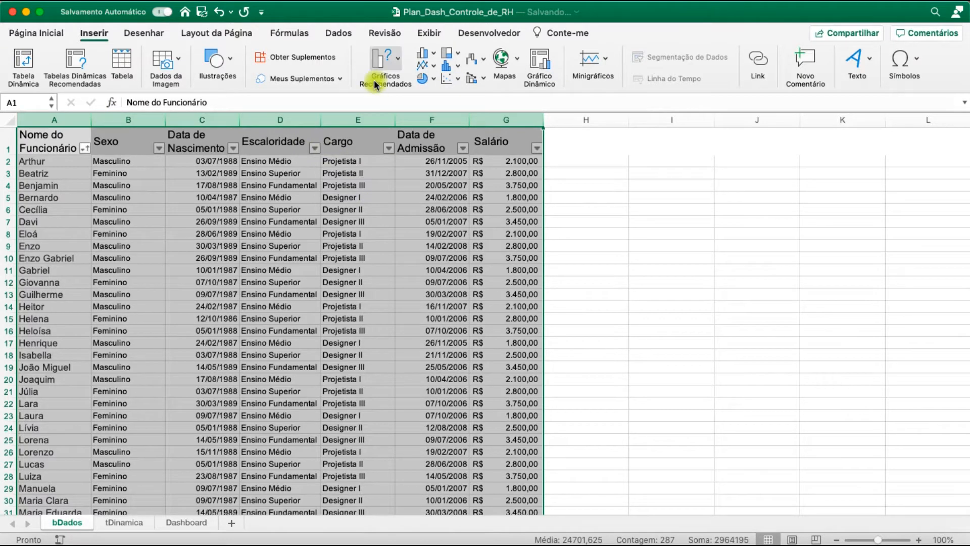
click(24, 59)
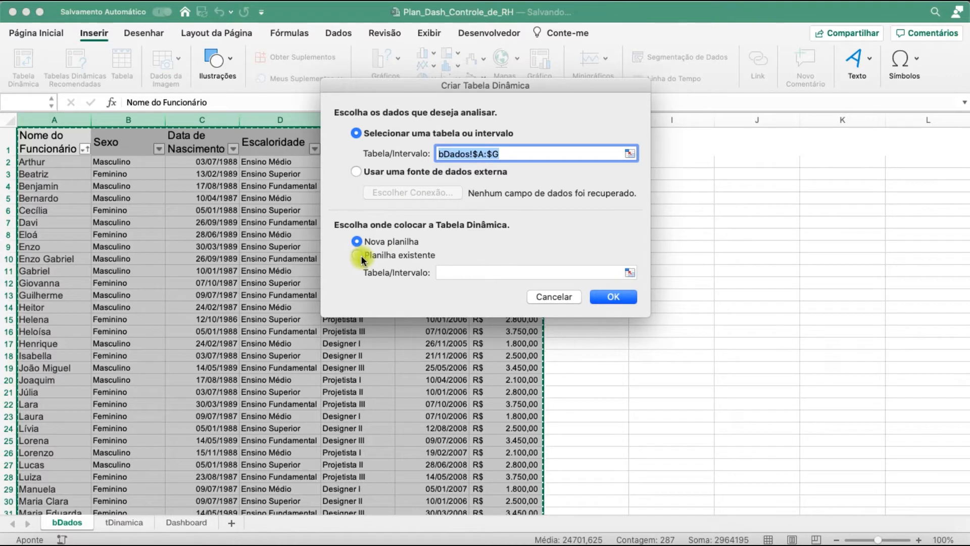
click(488, 154)
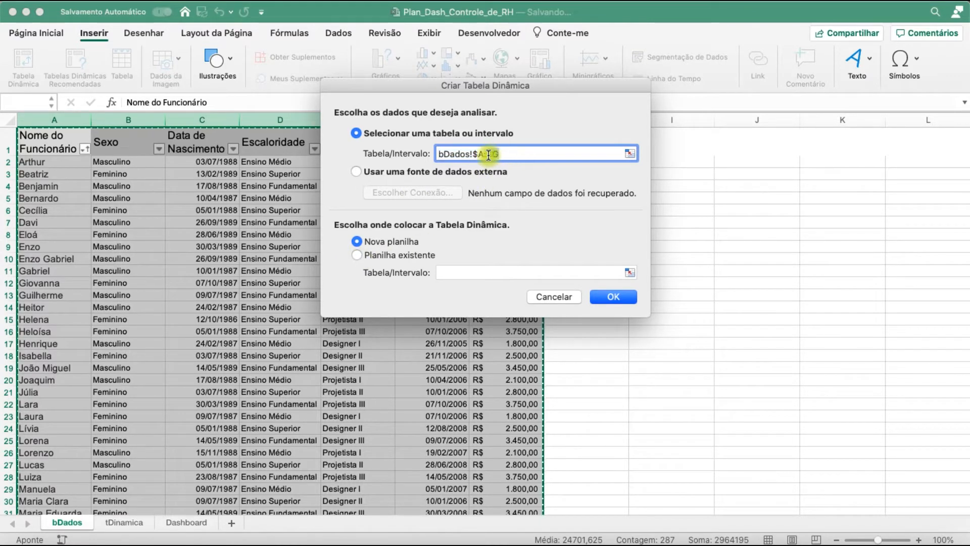
mouse_move(487, 156)
mouse_down()
mouse_move(504, 154)
mouse_move(482, 152)
mouse_up()
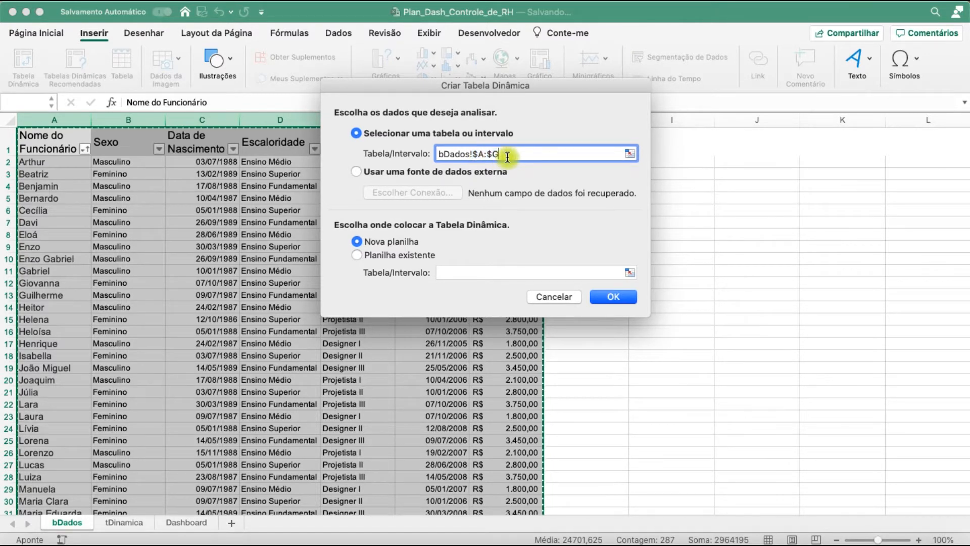
Place the pivot table on the existing tDinamica sheet at cell A1 and create it
click(357, 255)
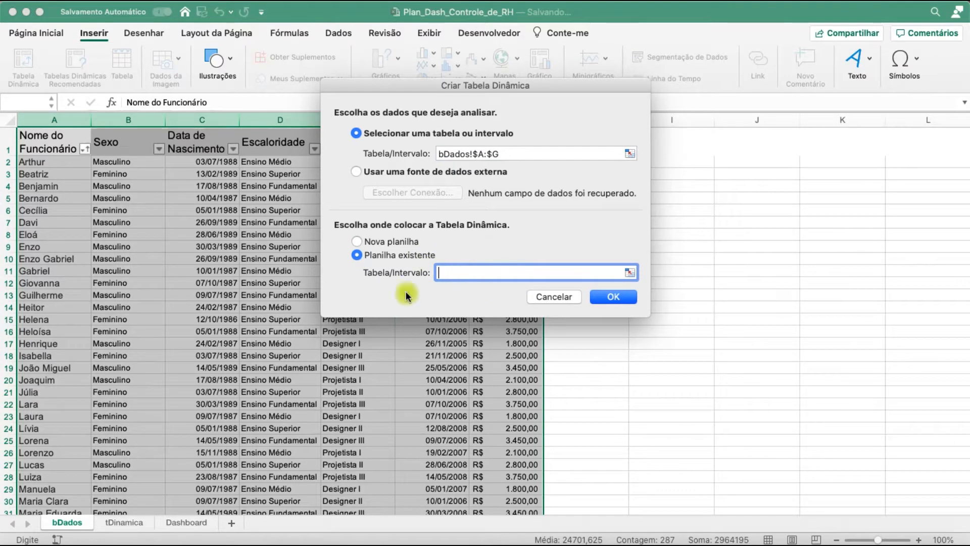
click(124, 522)
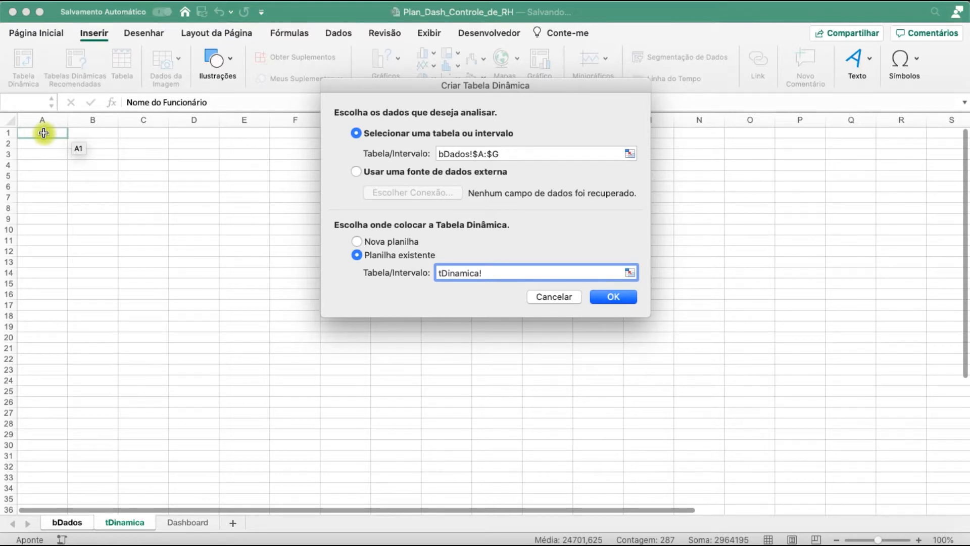
click(623, 298)
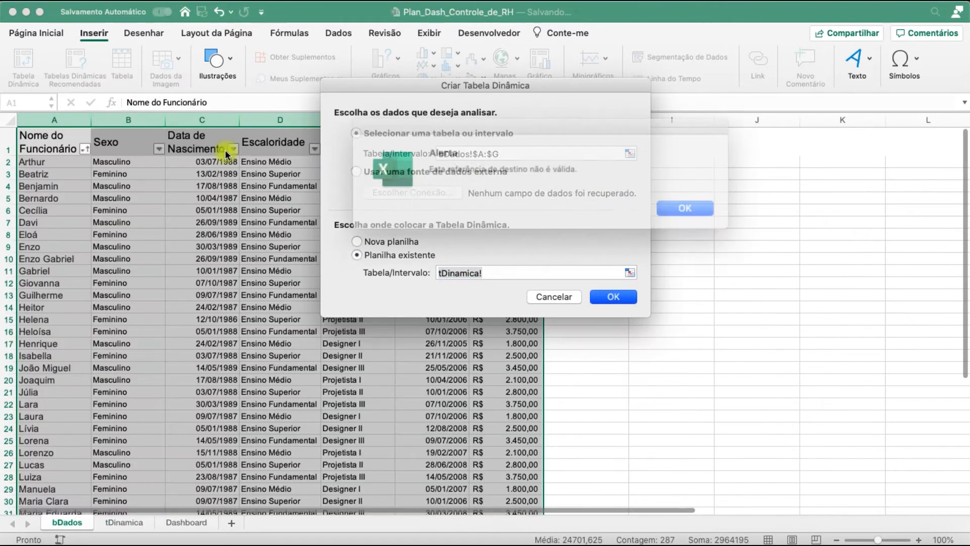
click(686, 207)
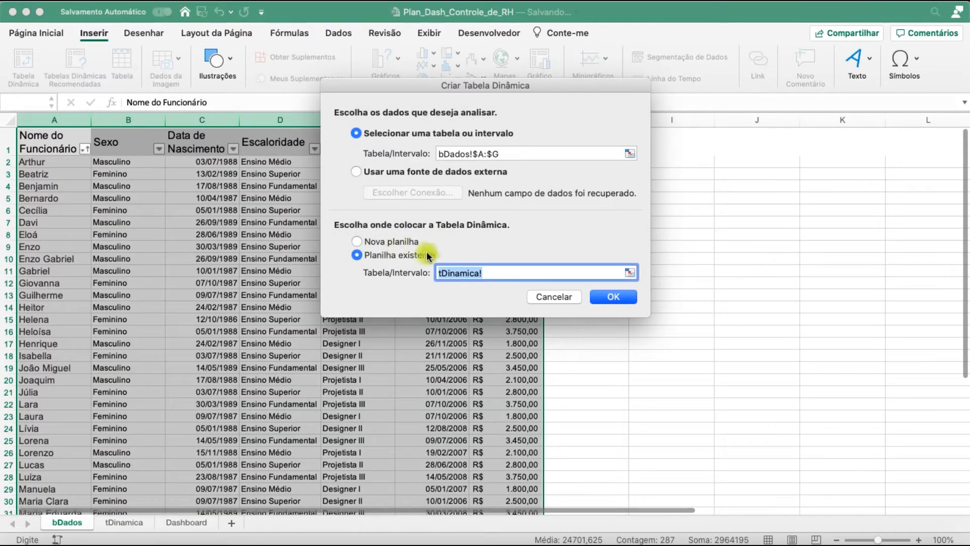
click(135, 524)
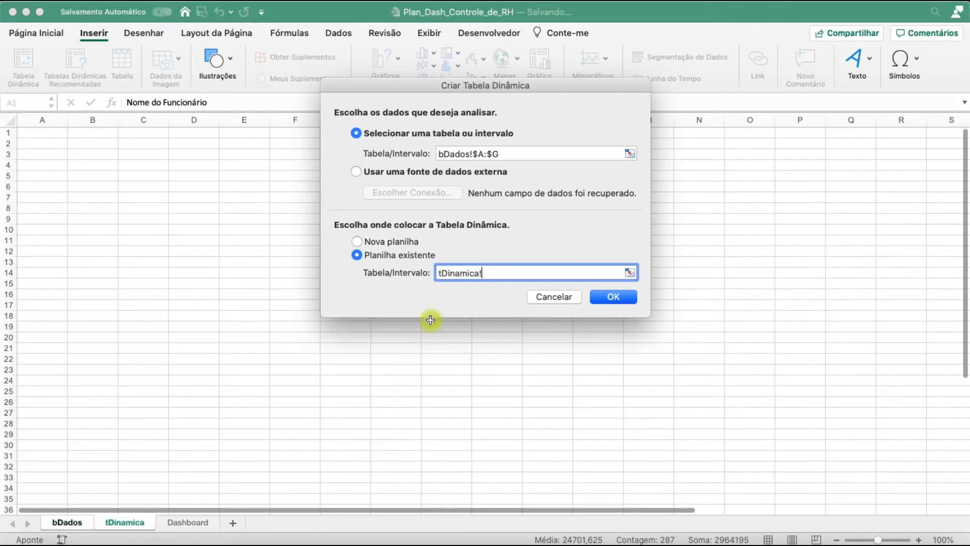
click(50, 134)
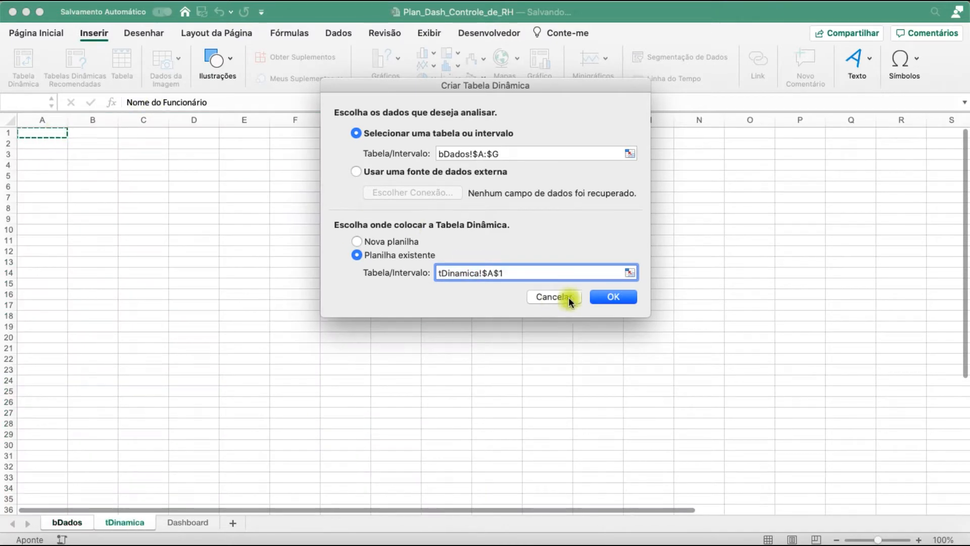
click(612, 297)
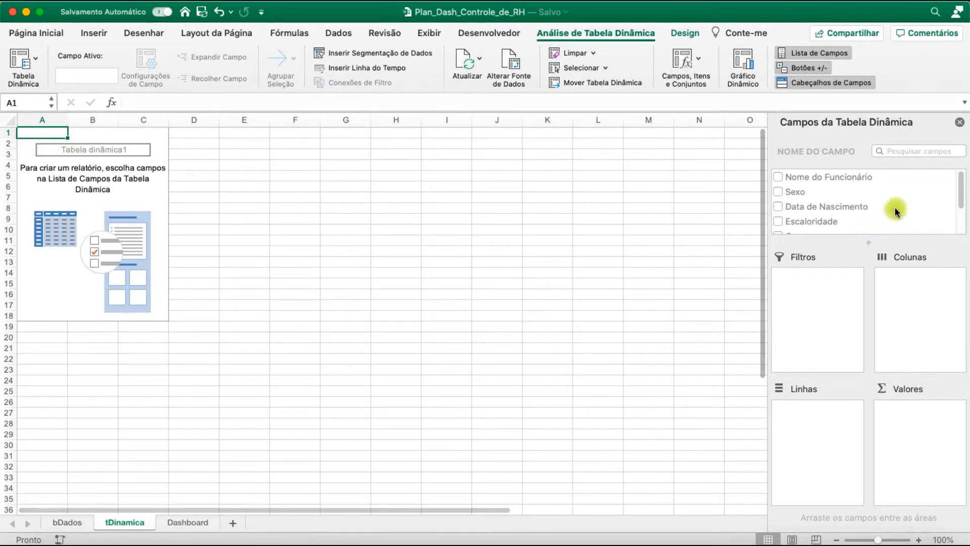
Use Sexo as the row field of the pivot table at A1 and add a count of Sexo as its value
click(778, 191)
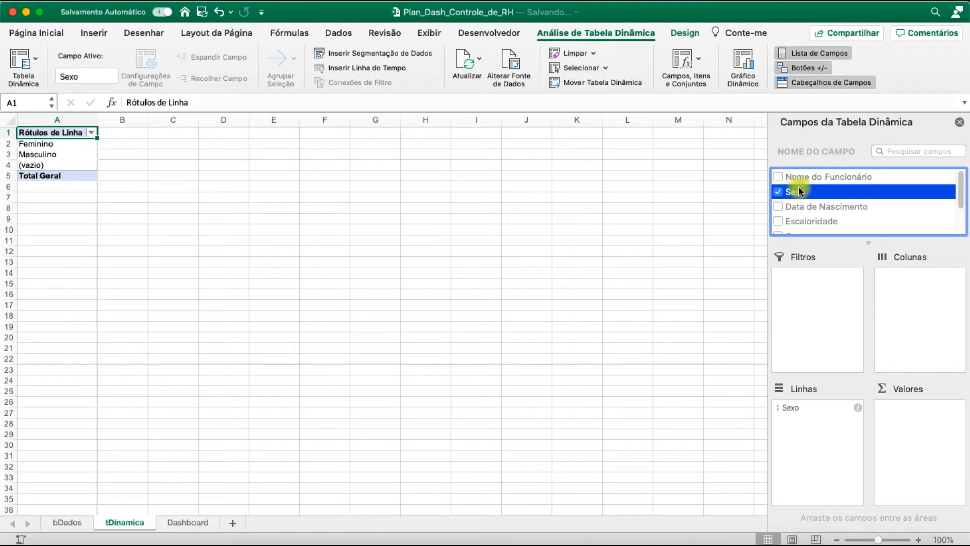
drag(871, 262, 914, 417)
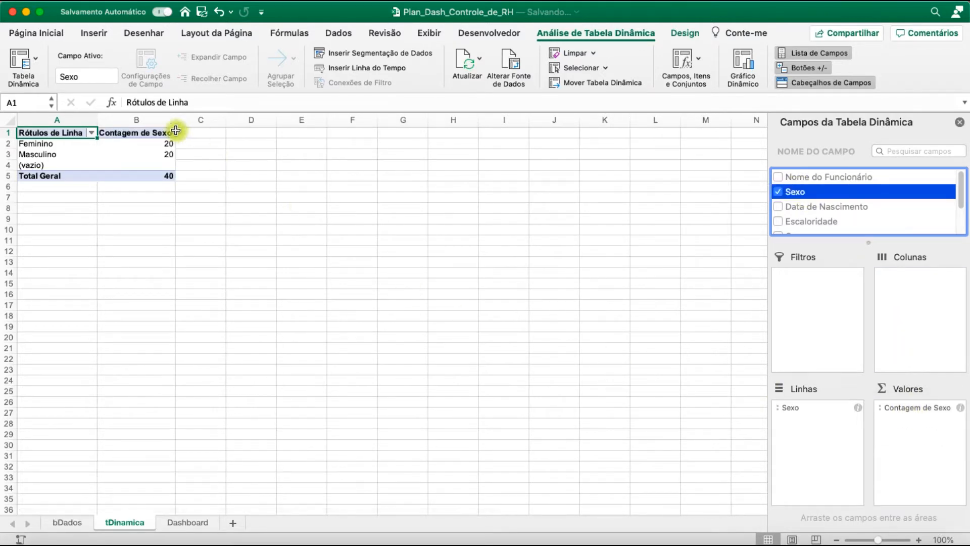
Delete the employee rows 19 and 20 from the bDados sheet
click(63, 523)
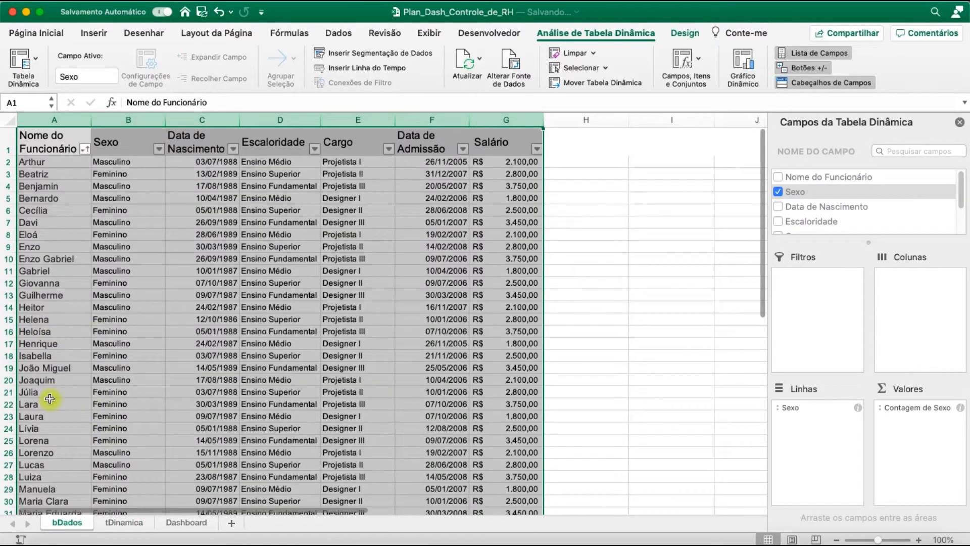
click(10, 368)
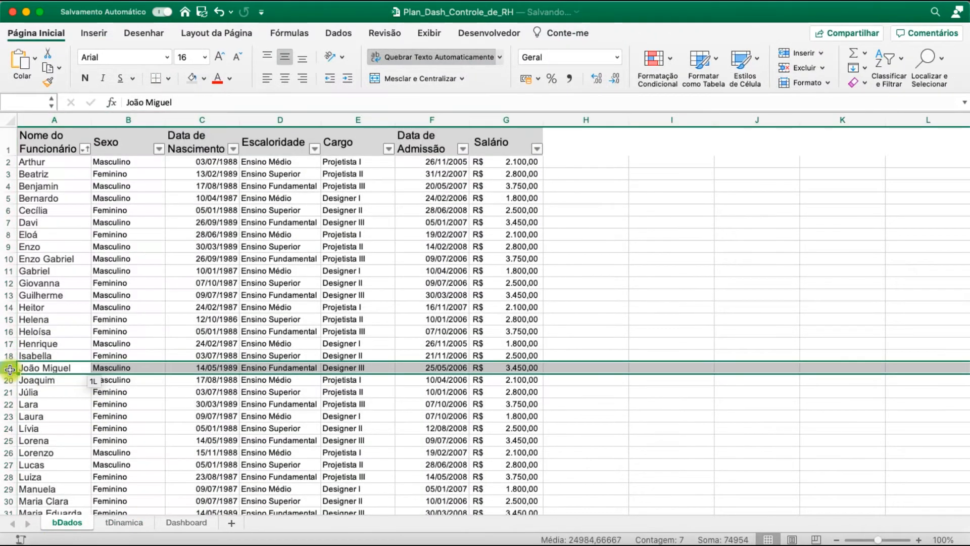
drag(9, 373, 10, 380)
right_click(10, 379)
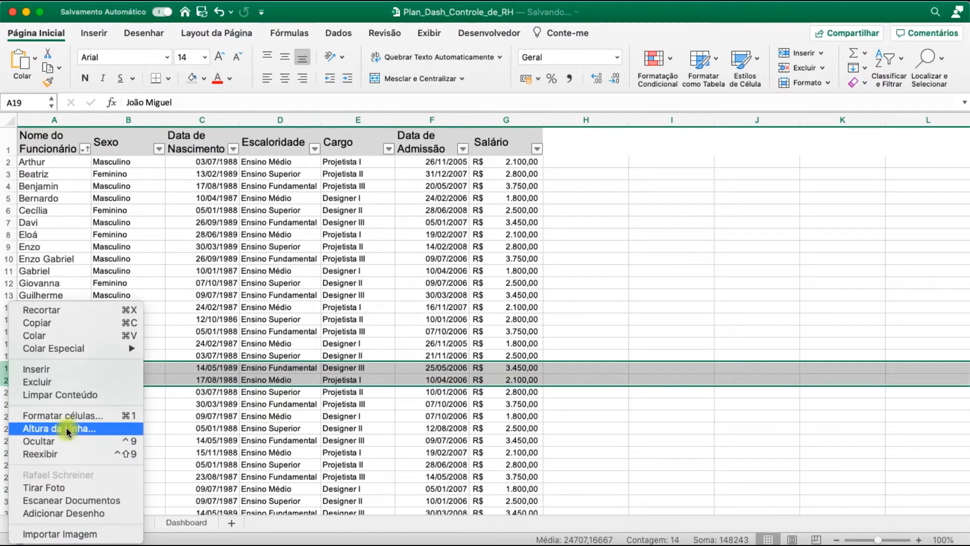
click(51, 384)
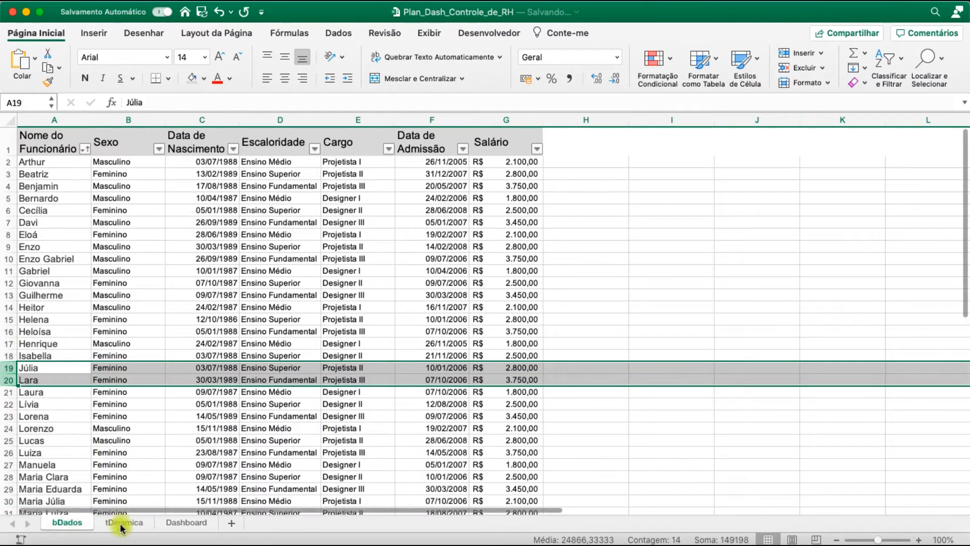
Refresh all data connected to the pivot table on the tDinamica sheet
click(124, 524)
click(336, 34)
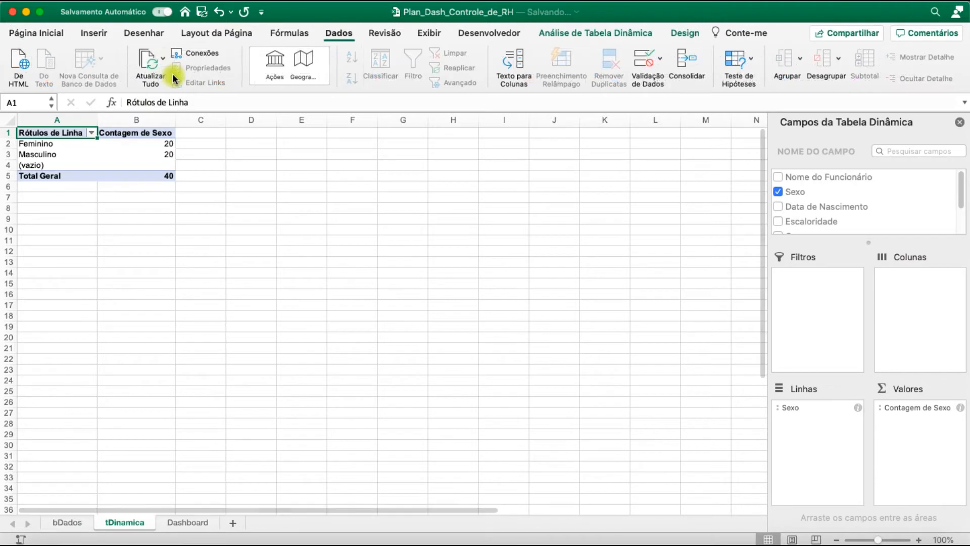
click(151, 63)
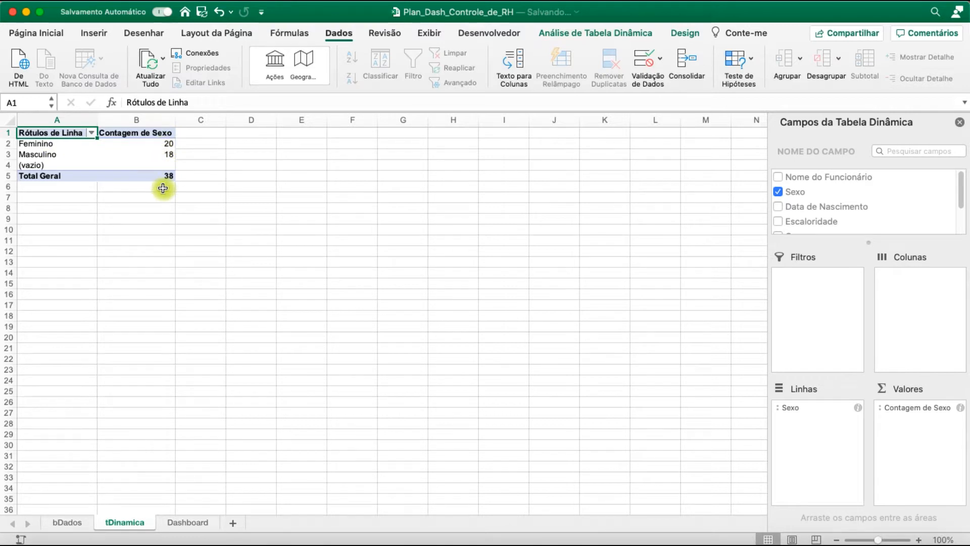
Turn off automatic column width adjustment on update in the layout options of the Sexo pivot table
click(134, 153)
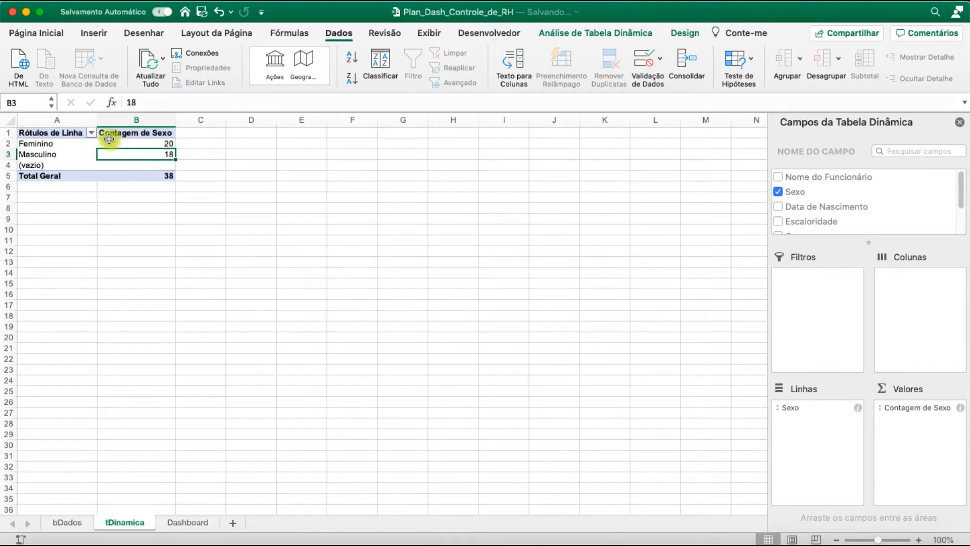
right_click(87, 159)
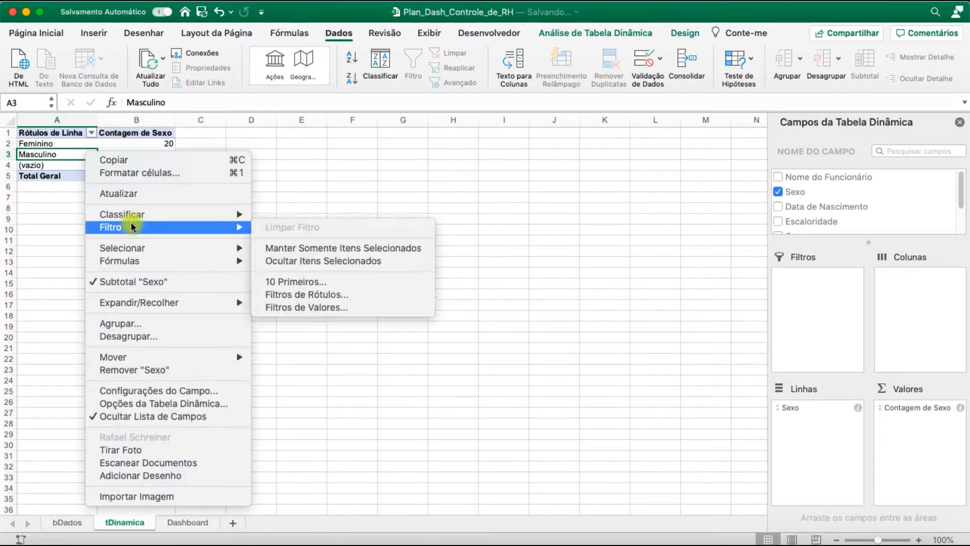
click(158, 403)
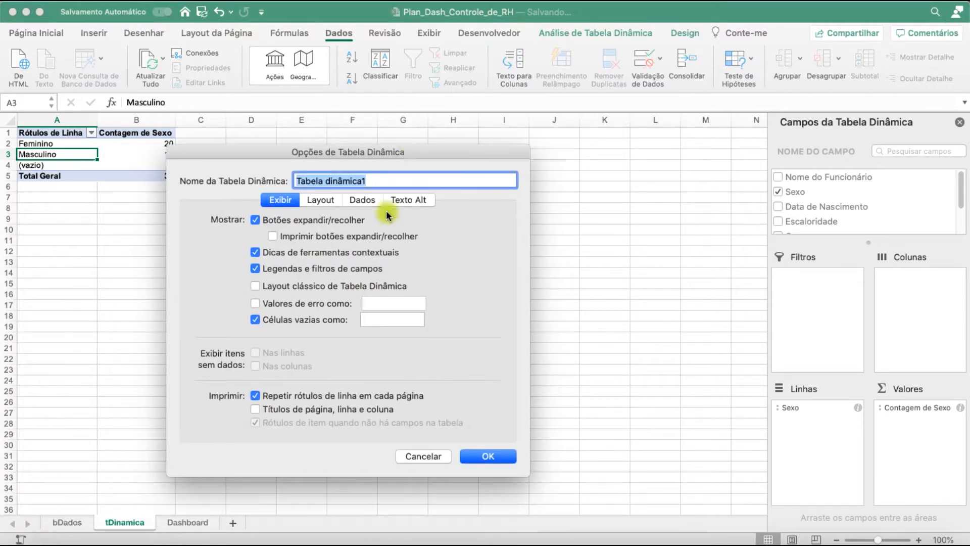
click(325, 206)
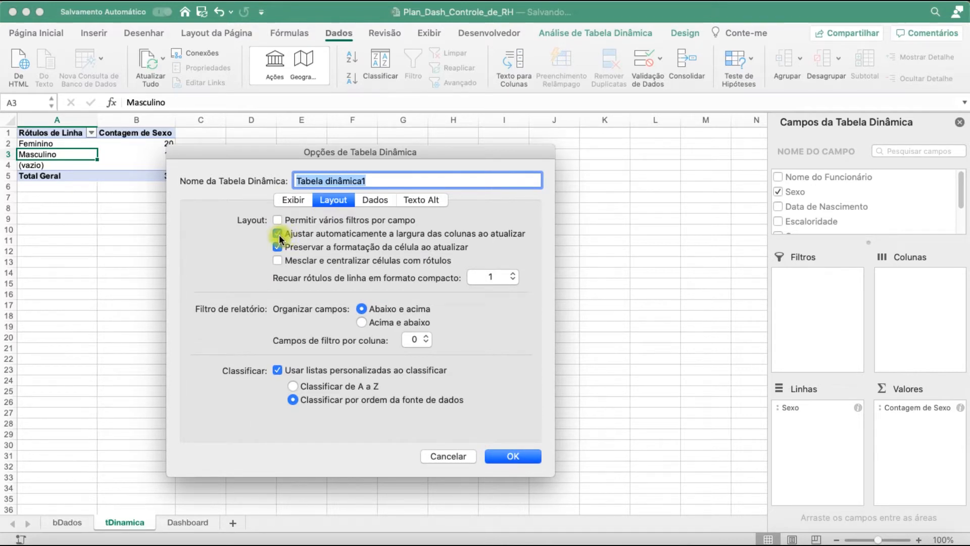
click(507, 458)
Narrow columns A and B, which hold the Sexo pivot table on the tDinamica sheet
click(215, 200)
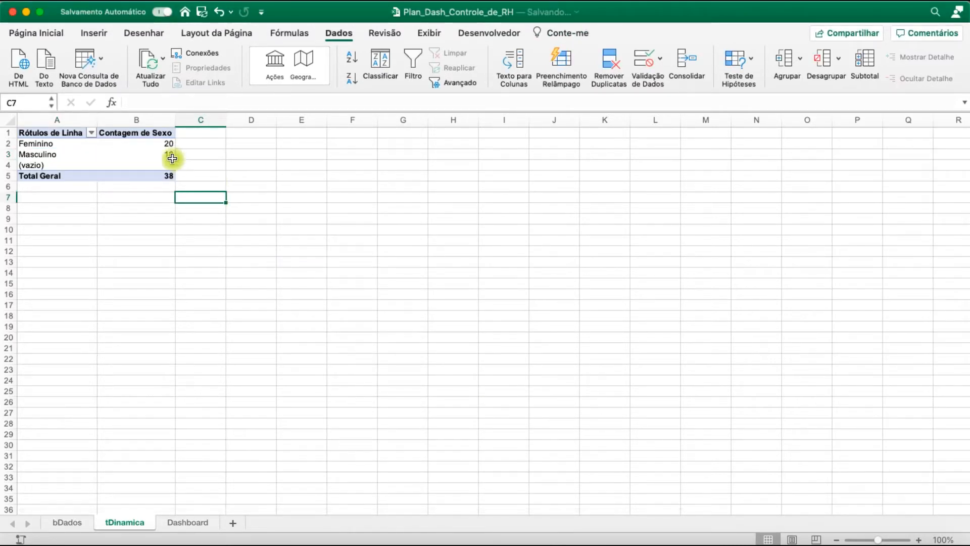
mouse_move(81, 119)
mouse_down()
mouse_move(73, 117)
mouse_move(104, 116)
mouse_move(76, 119)
mouse_move(94, 125)
mouse_move(71, 119)
mouse_move(92, 121)
mouse_up()
click(125, 162)
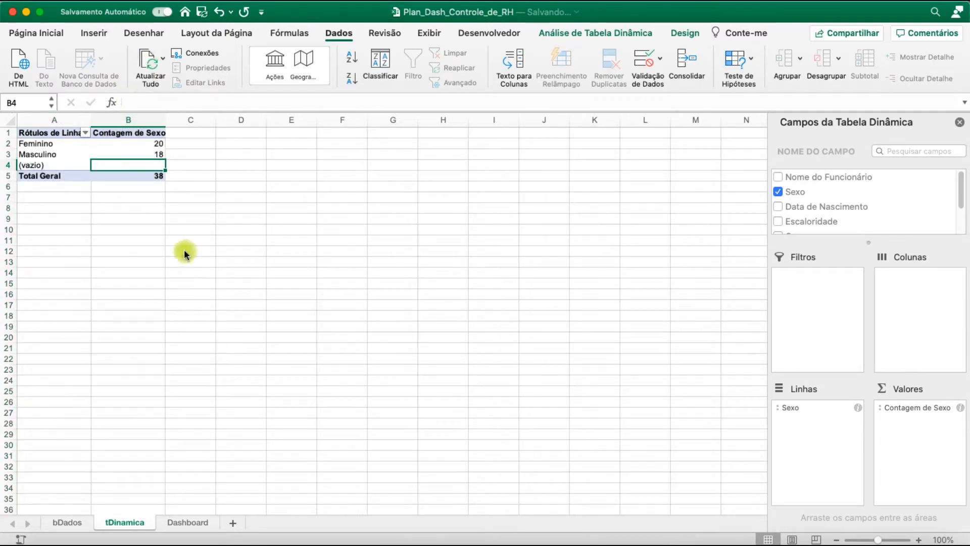
click(154, 144)
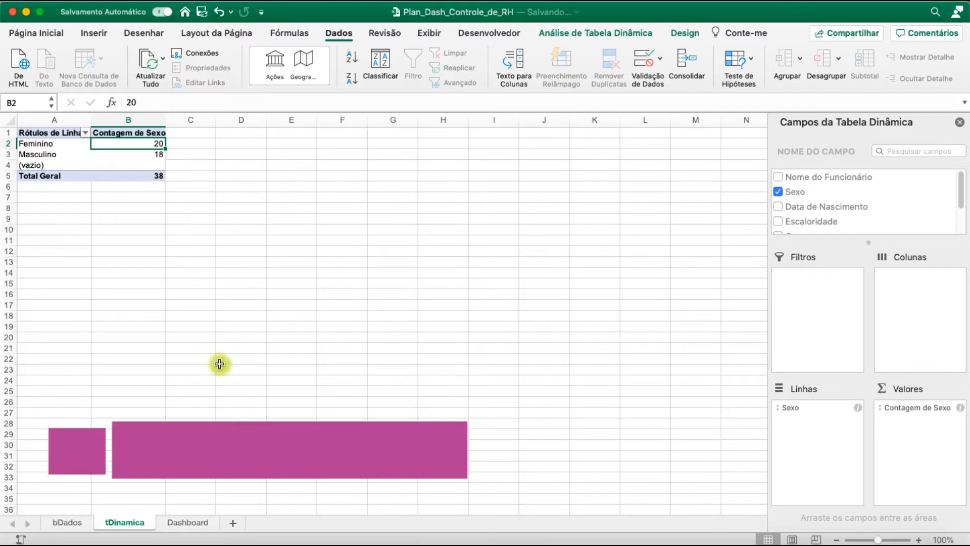
Create a second pivot table from columns A to G of bDados on the existing tDinamica sheet at cell A15
click(66, 522)
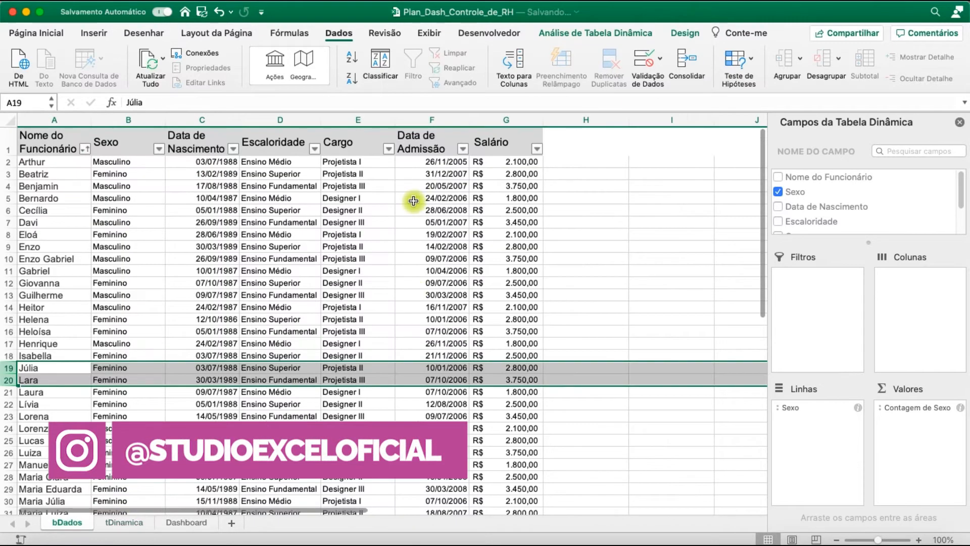
drag(51, 120, 505, 121)
click(94, 33)
click(23, 61)
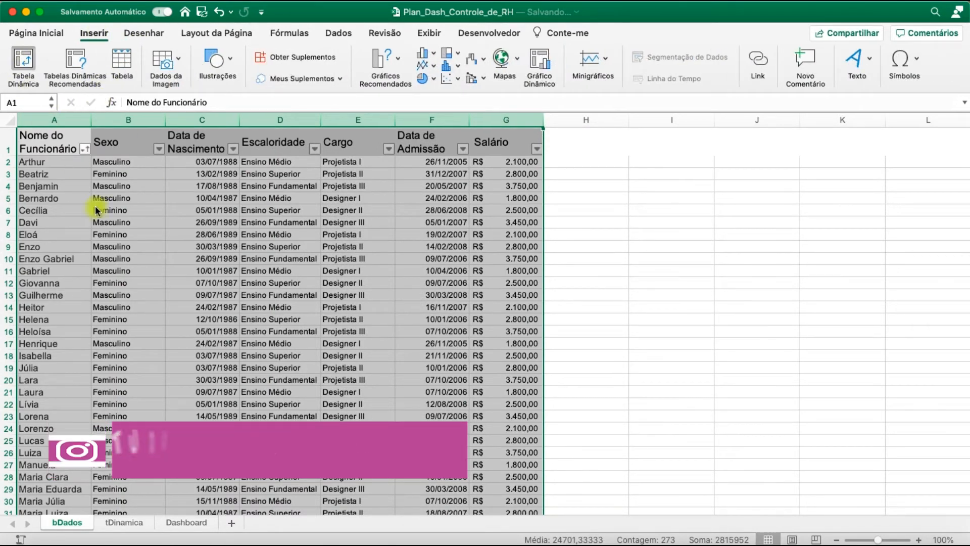
click(356, 255)
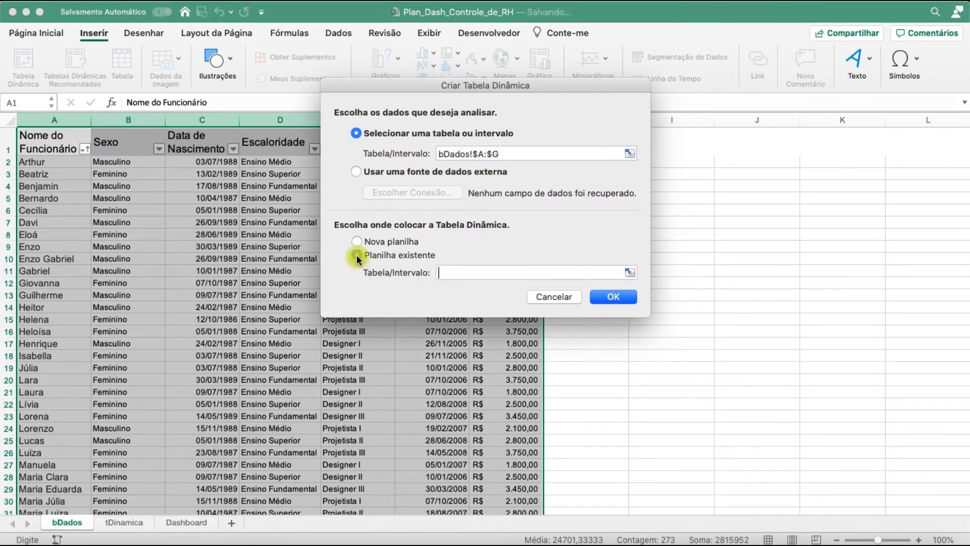
click(151, 521)
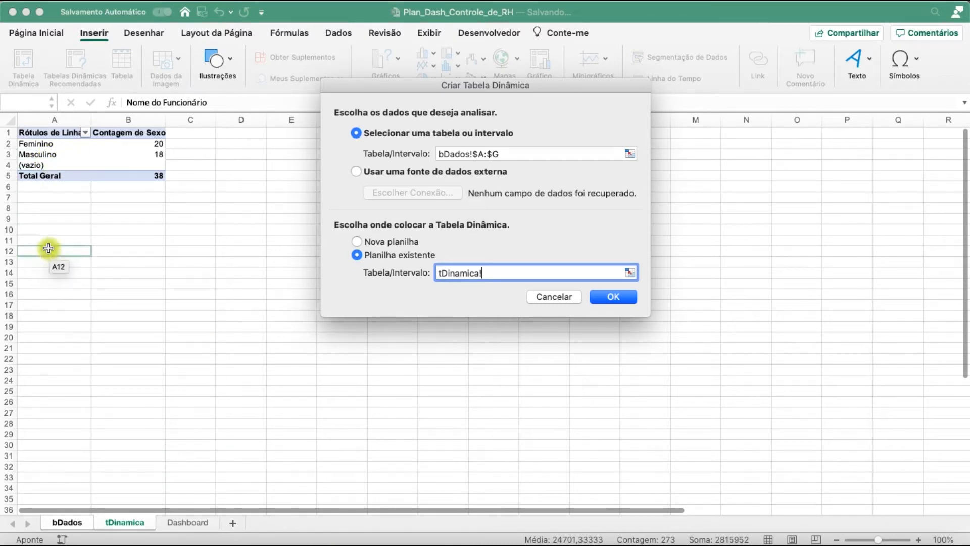
click(44, 281)
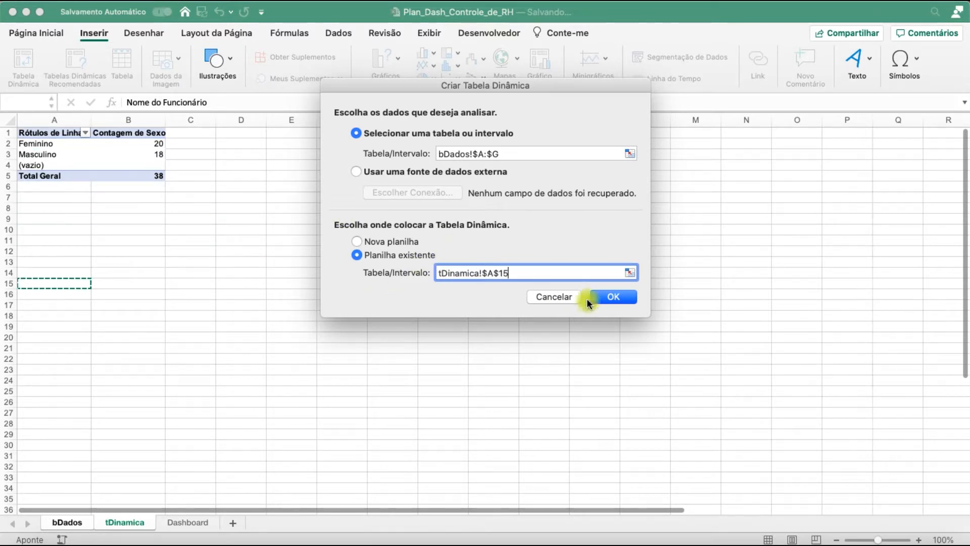
click(613, 296)
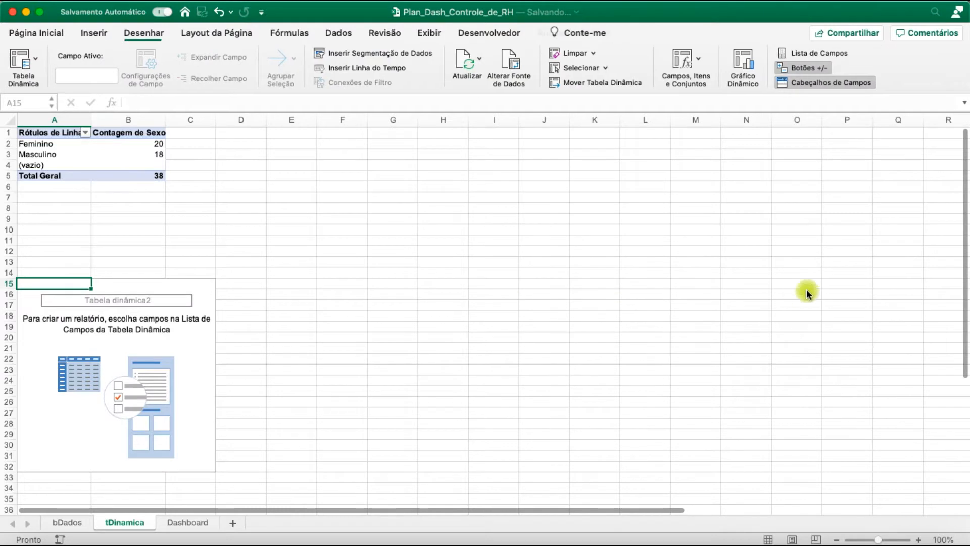
Set Sexo as the rows and the sum of Salário as the values of the pivot table at A15
click(779, 192)
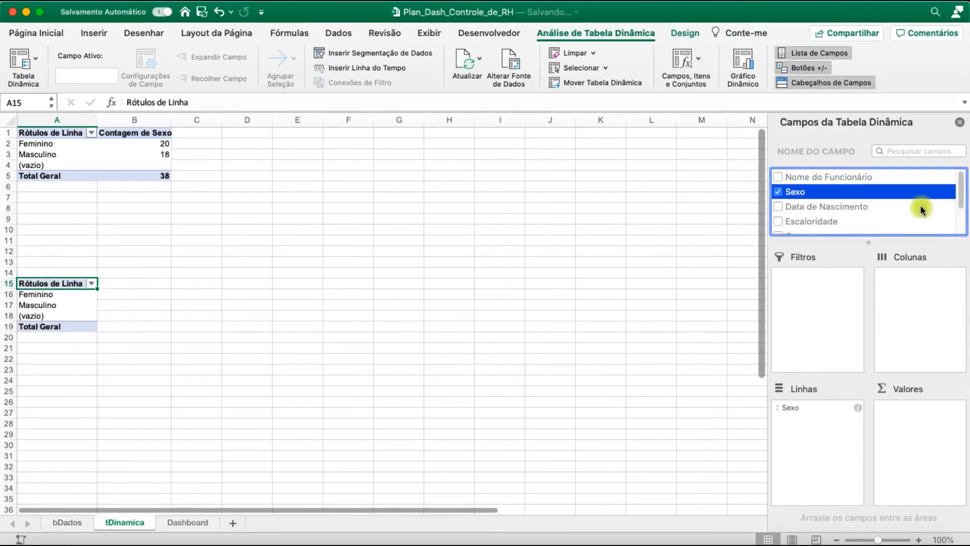
scroll(963, 197, down, 3)
click(778, 226)
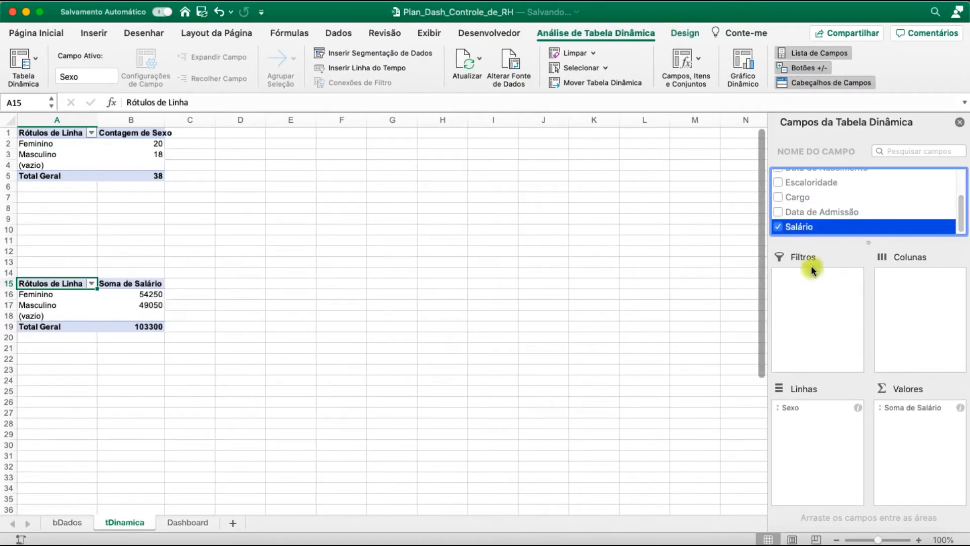
Format the salary values in cells B16 to B19 with the R$ Português (Brasil) accounting format
click(58, 33)
drag(145, 295, 145, 325)
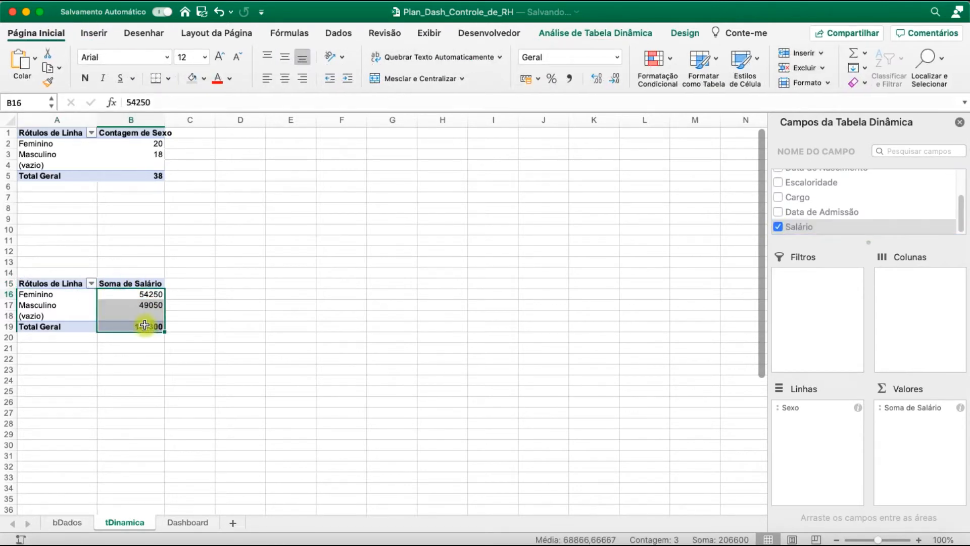
click(539, 81)
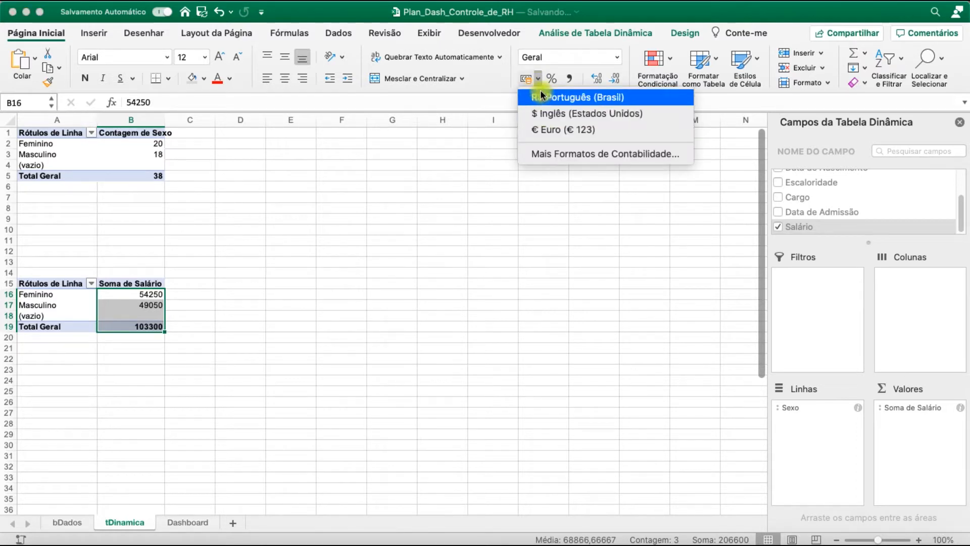
click(540, 96)
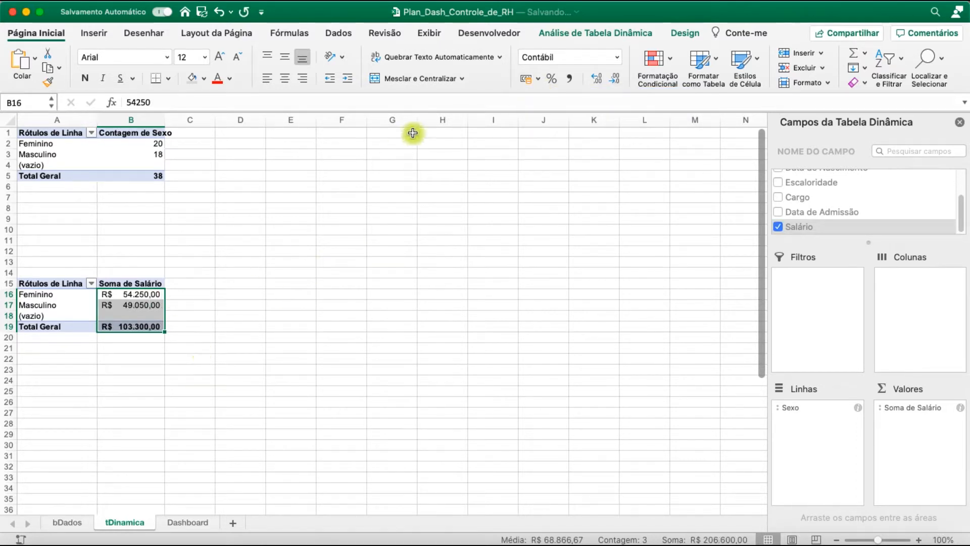
Create a third pivot table from columns A to G of bDados on the existing tDinamica sheet at cell E1
click(59, 528)
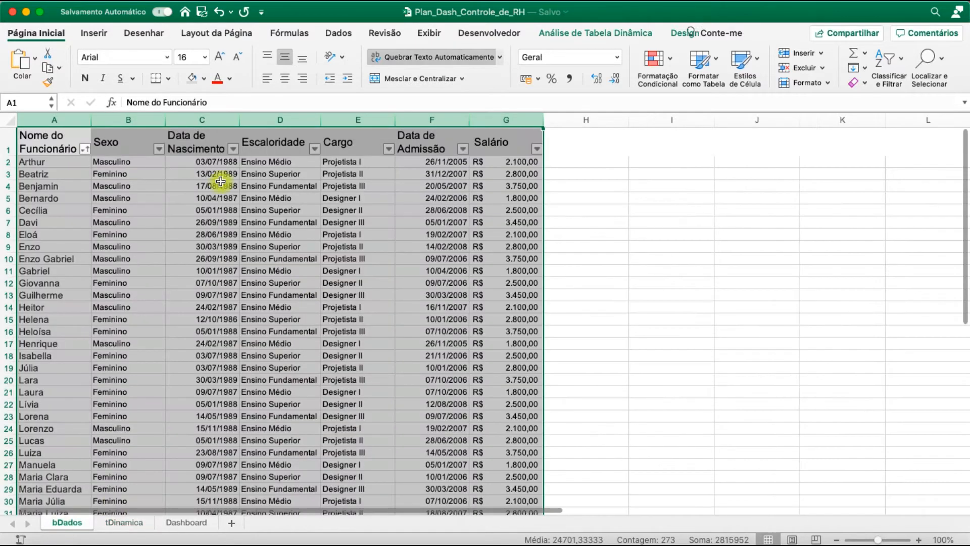
click(94, 32)
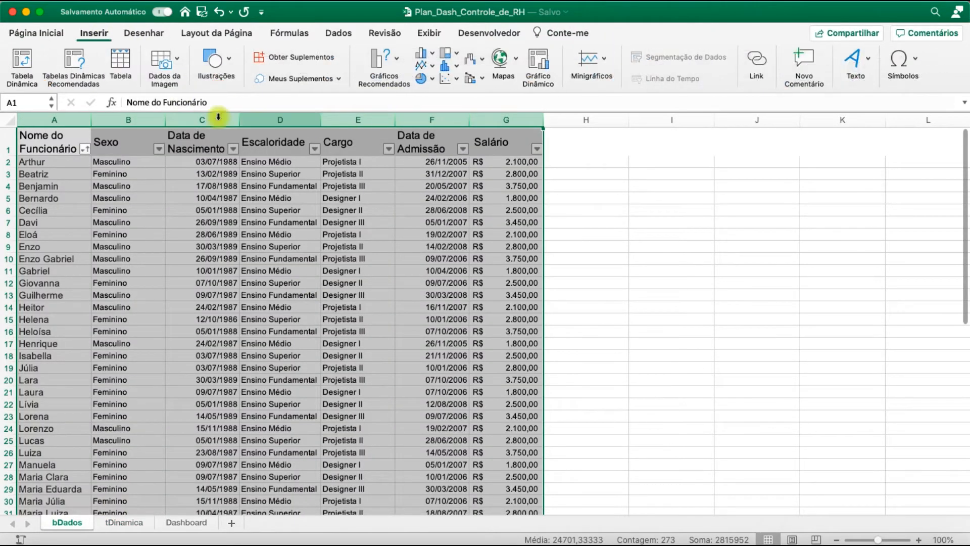
click(17, 62)
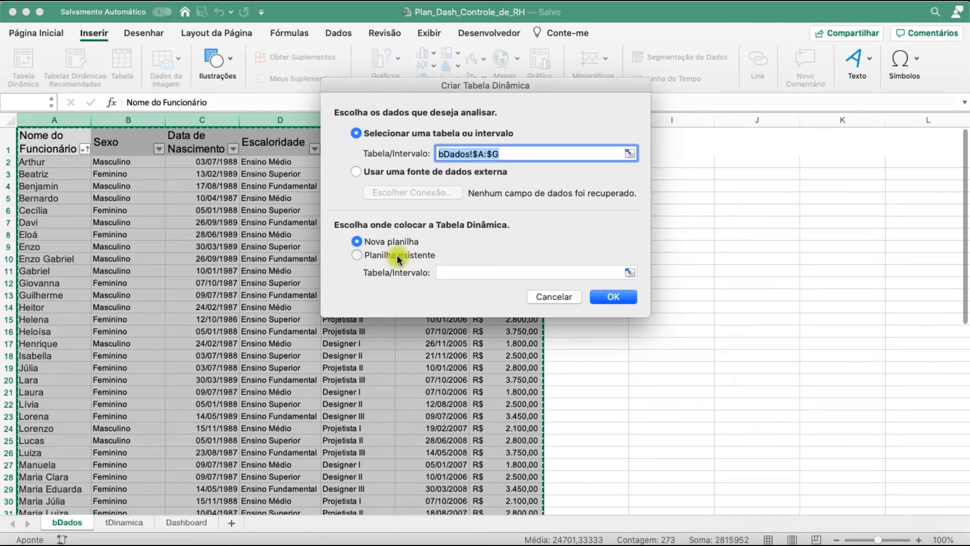
click(398, 259)
click(125, 525)
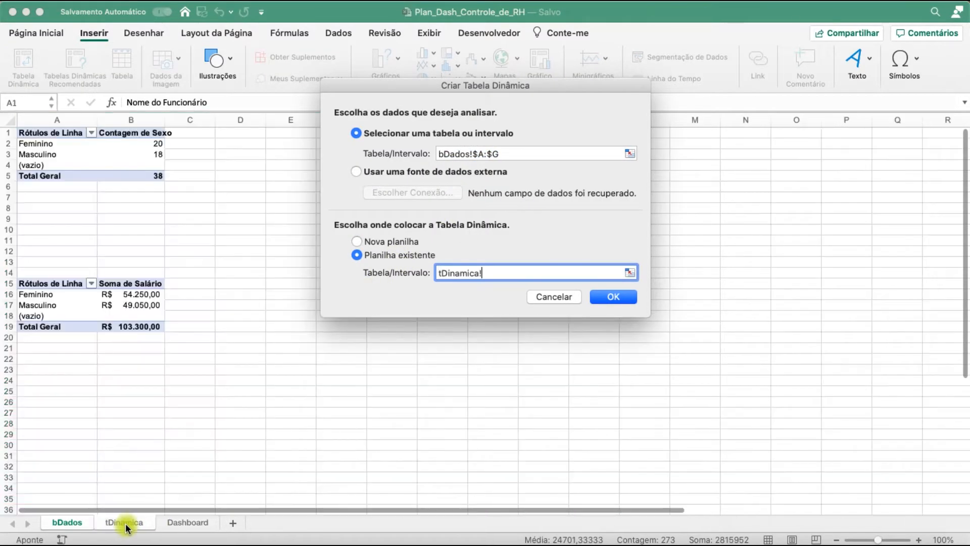
click(278, 133)
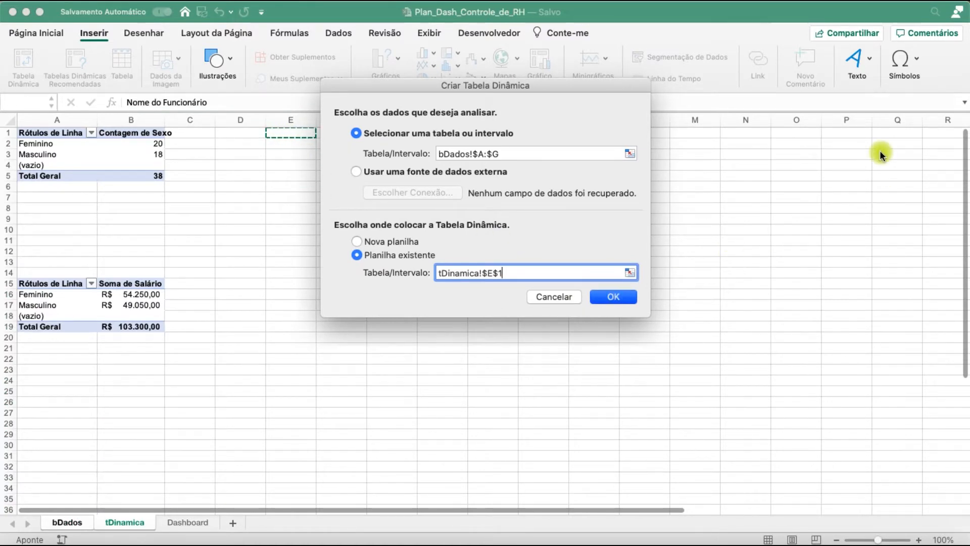
key(Return)
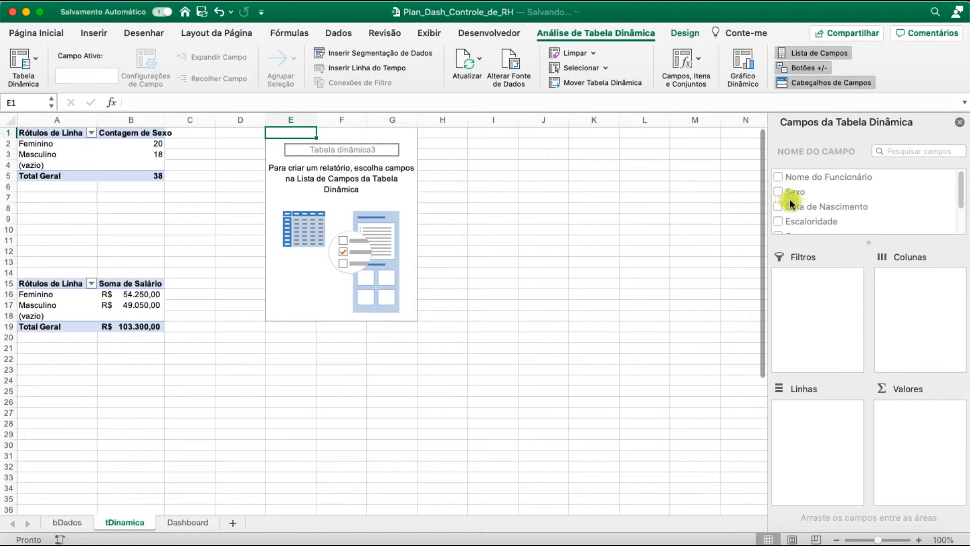
Set Escaloridade as the rows and the sum of Salário as the values of the pivot table at E1
click(780, 221)
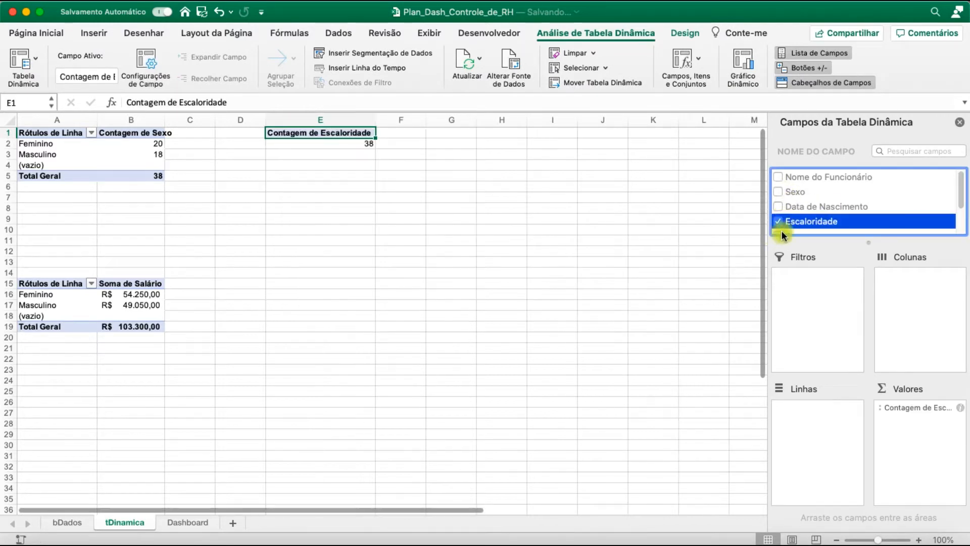
drag(894, 423, 818, 419)
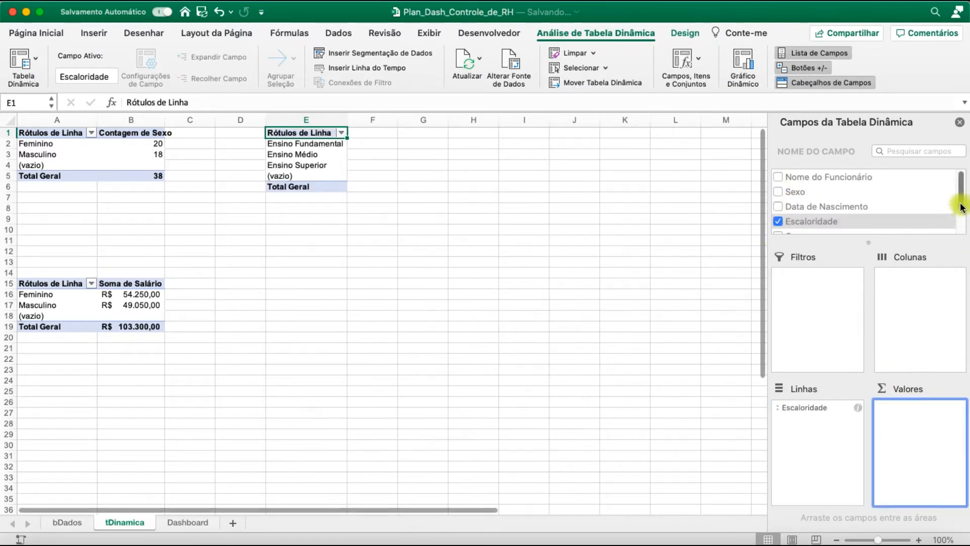
scroll(831, 222, down, 3)
click(779, 226)
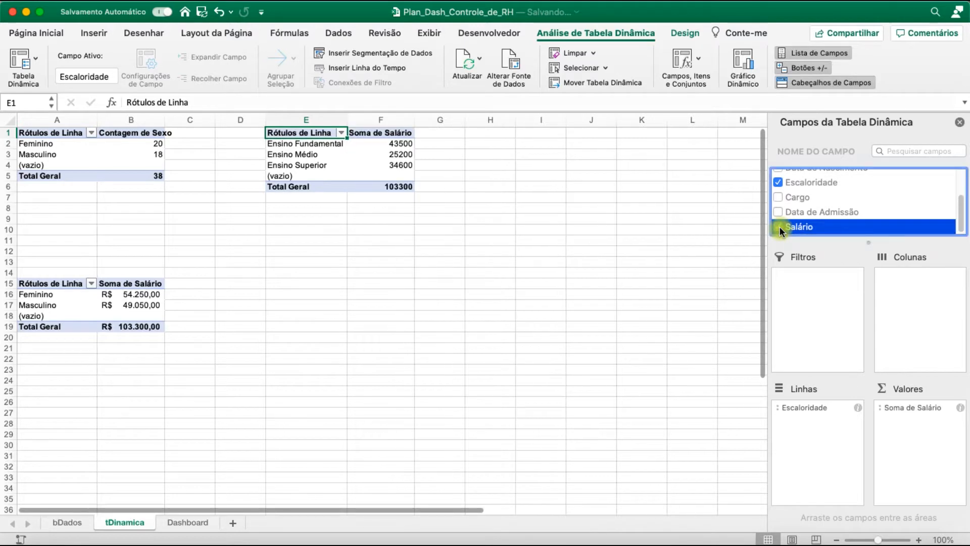
Add Sexo as the columns of the pivot table at E1 and turn off its grand totals for rows and columns
drag(961, 217, 956, 197)
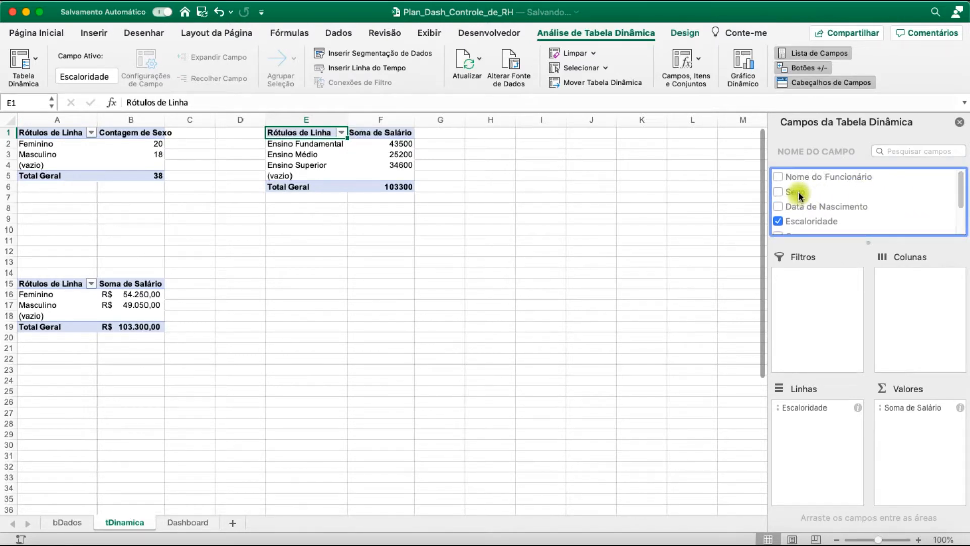
drag(798, 192, 920, 322)
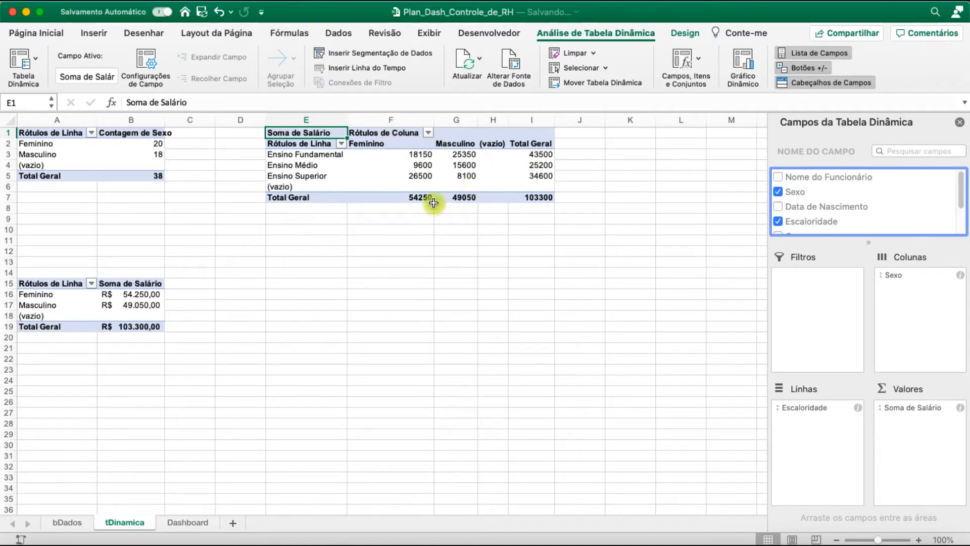
click(687, 36)
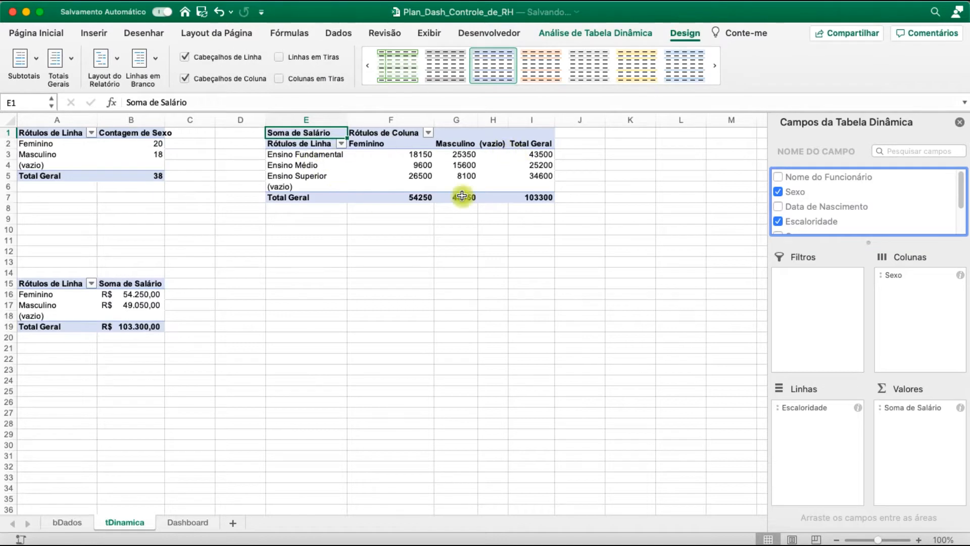
click(541, 144)
click(630, 188)
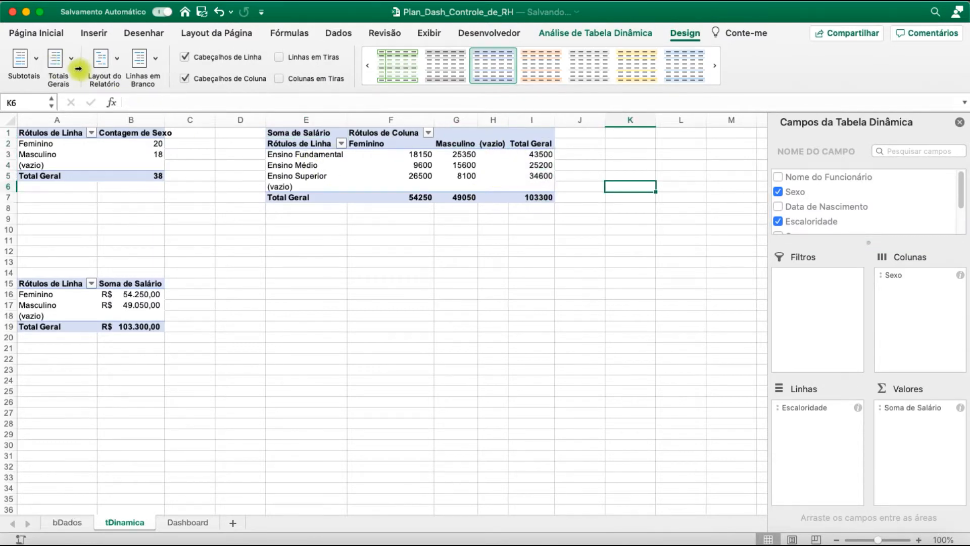
double_click(478, 120)
click(512, 151)
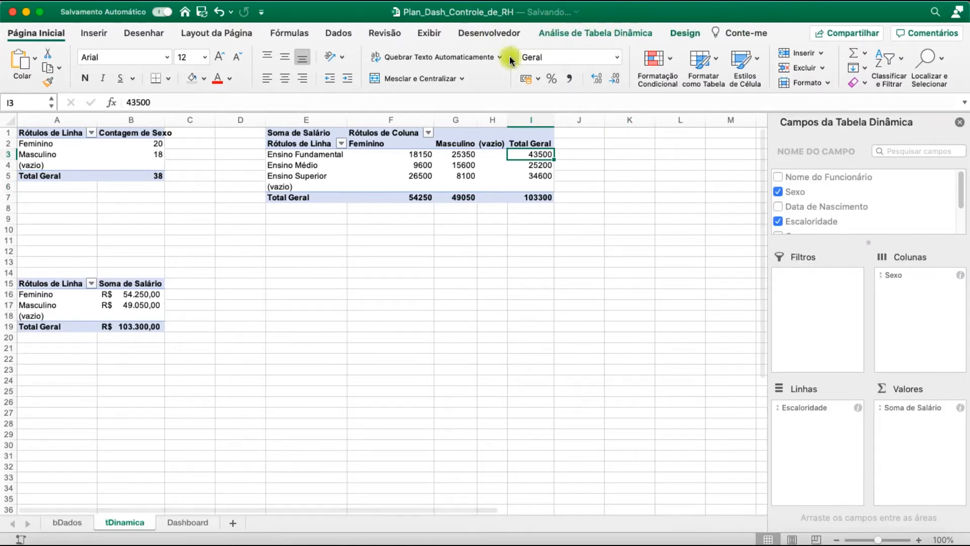
click(69, 81)
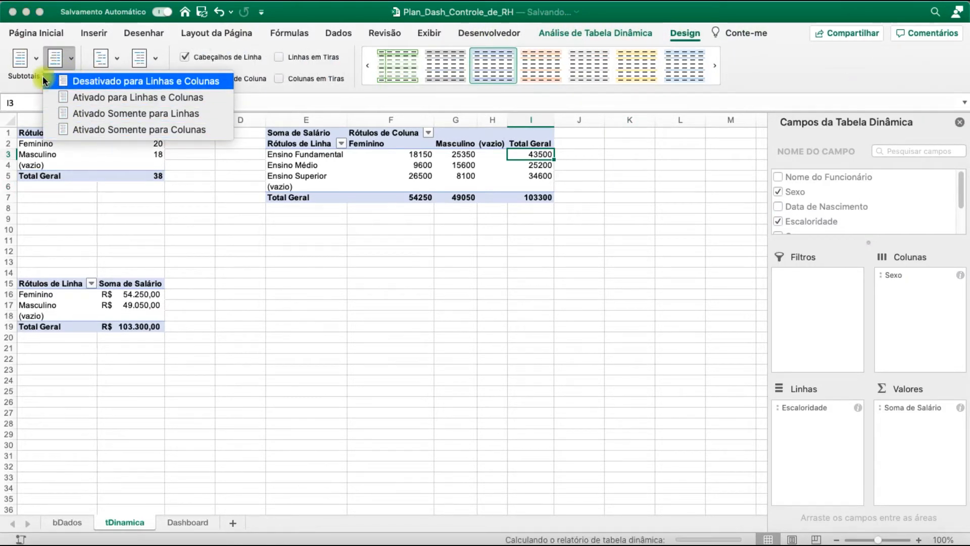
click(47, 78)
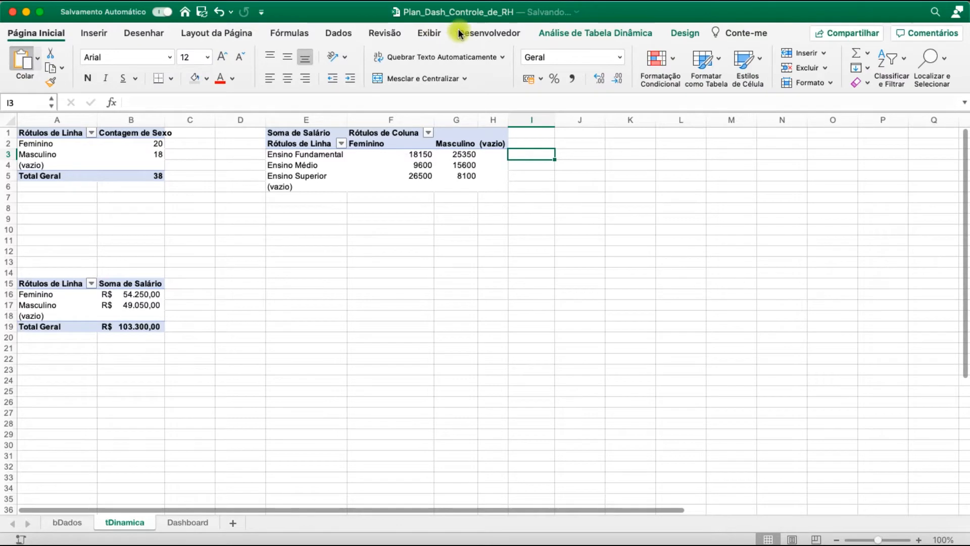
key(super+v)
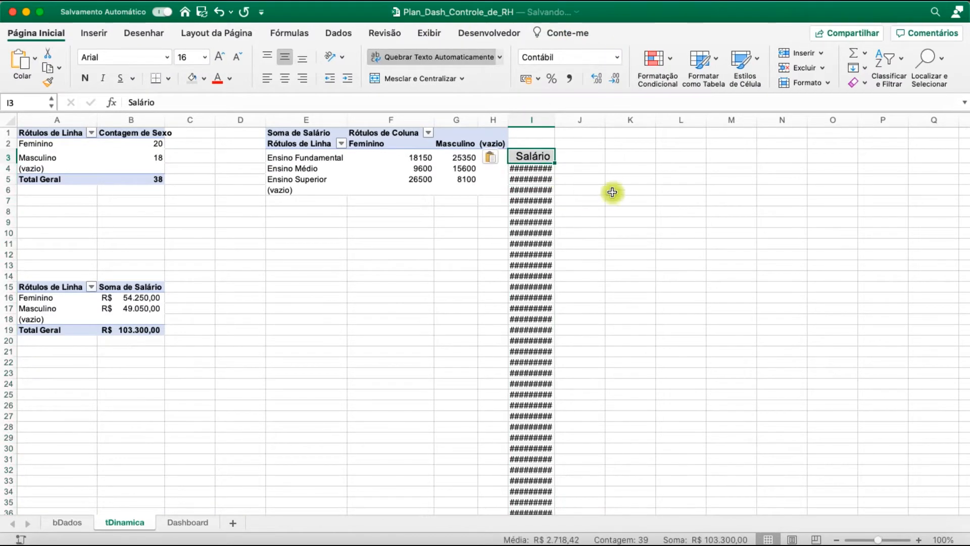
key(super+z)
Set the pivot table at E1 to show no subtotals
click(459, 176)
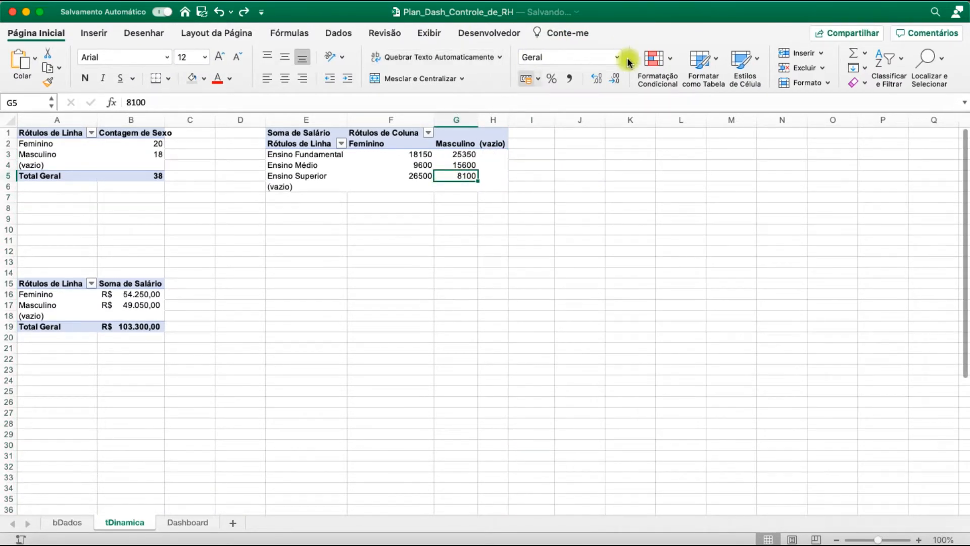
click(683, 33)
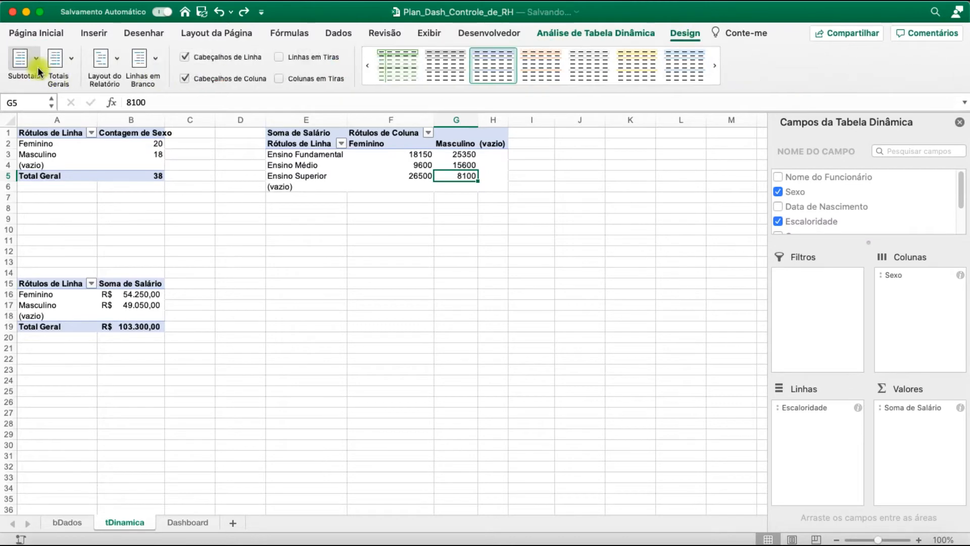
click(25, 58)
click(50, 81)
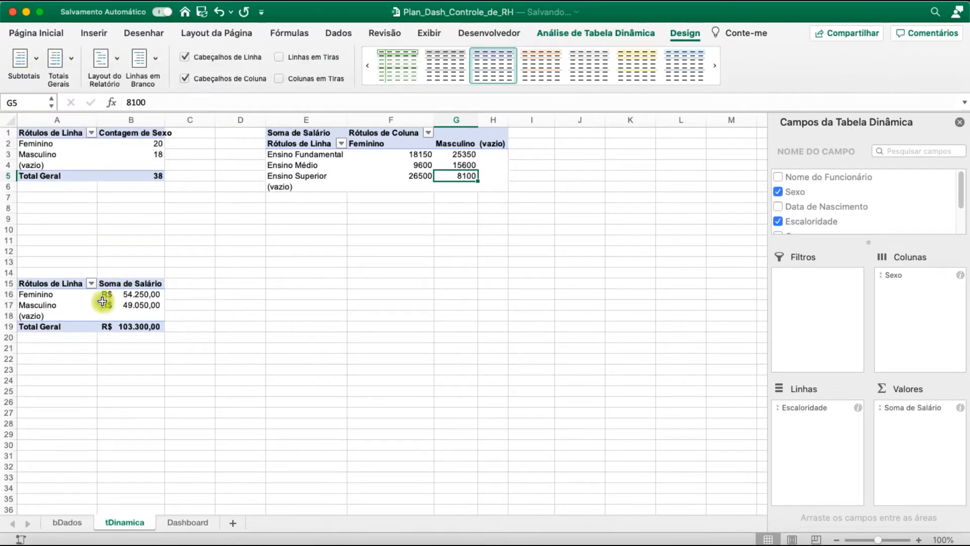
Turn off automatic column-width adjustment on update in the layout options of the pivot table at E1
right_click(353, 154)
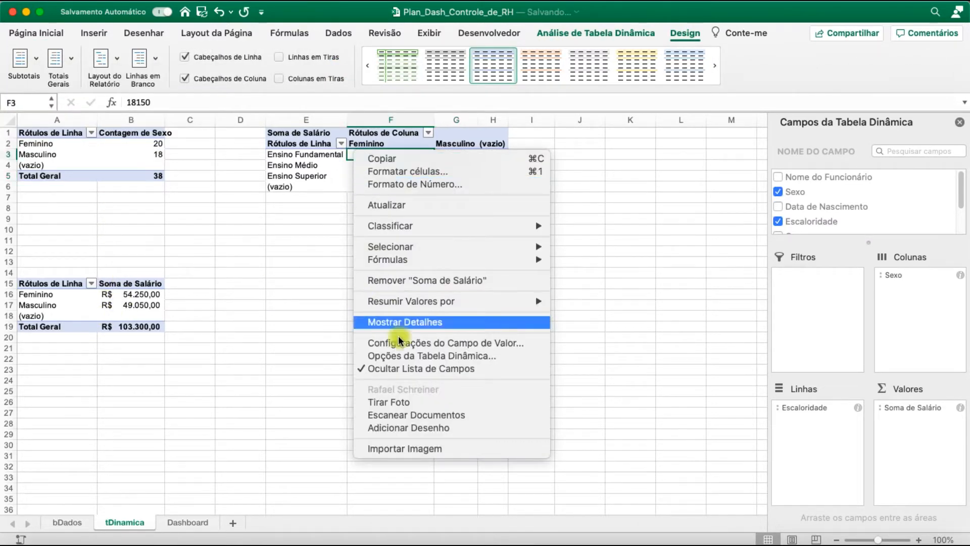
click(427, 355)
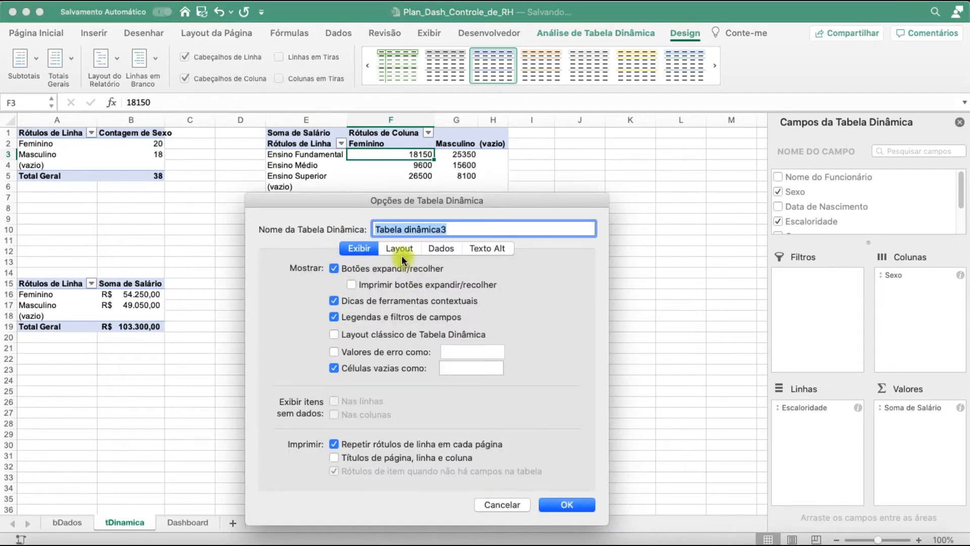
click(400, 251)
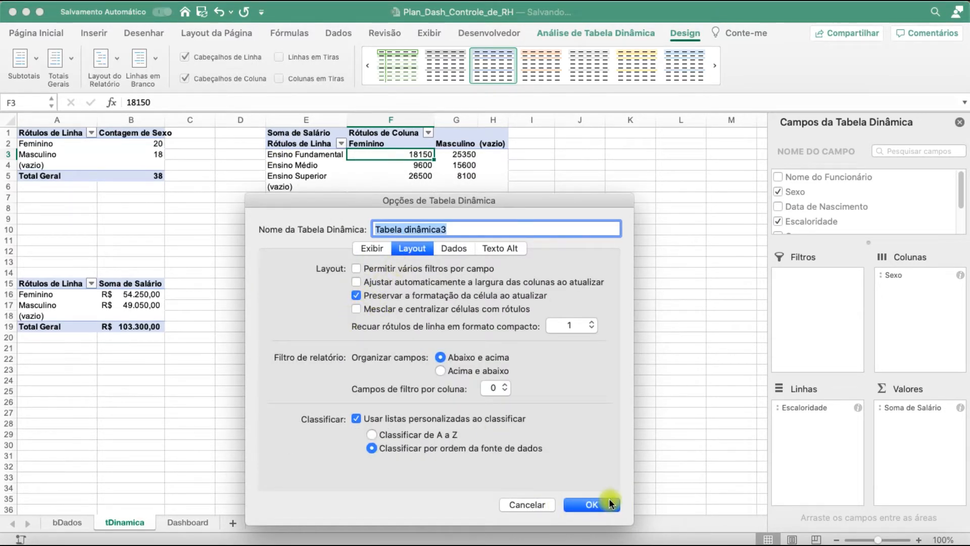
click(610, 503)
Turn off automatic column-width adjustment on update in the layout options of the pivot table at A15
click(135, 317)
right_click(135, 317)
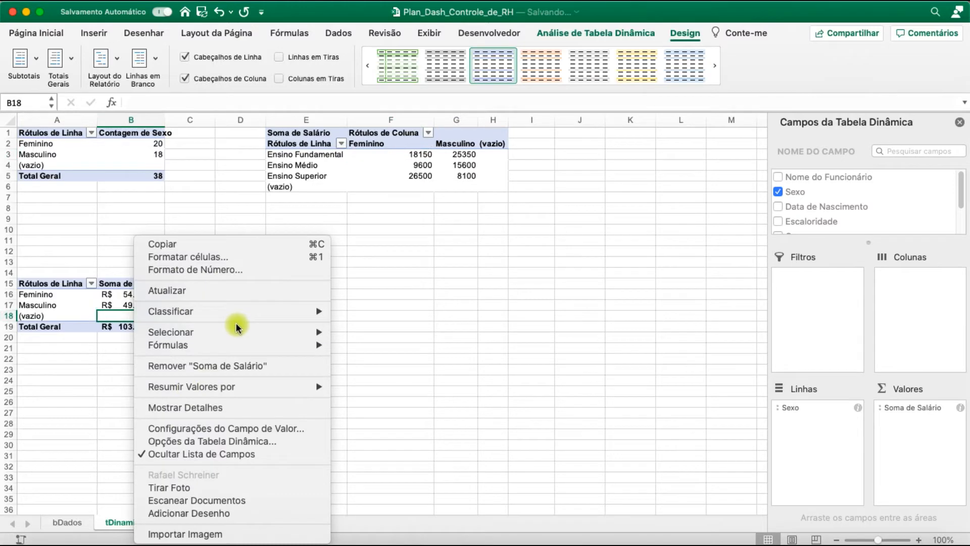
click(240, 441)
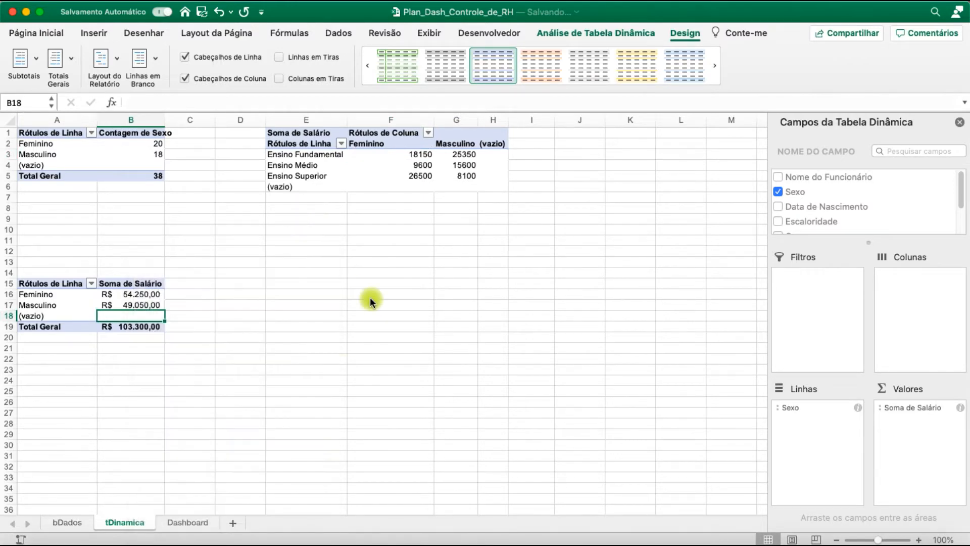
click(293, 123)
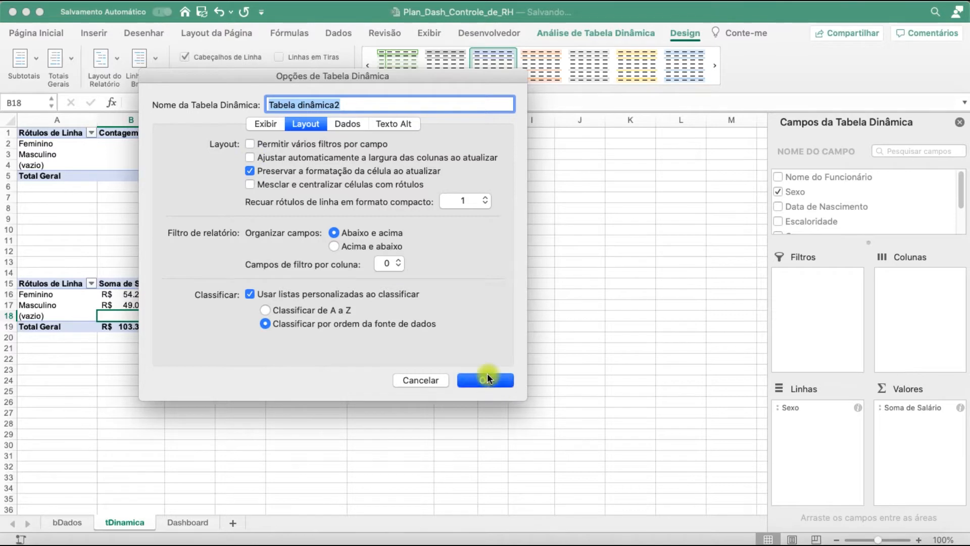
click(486, 380)
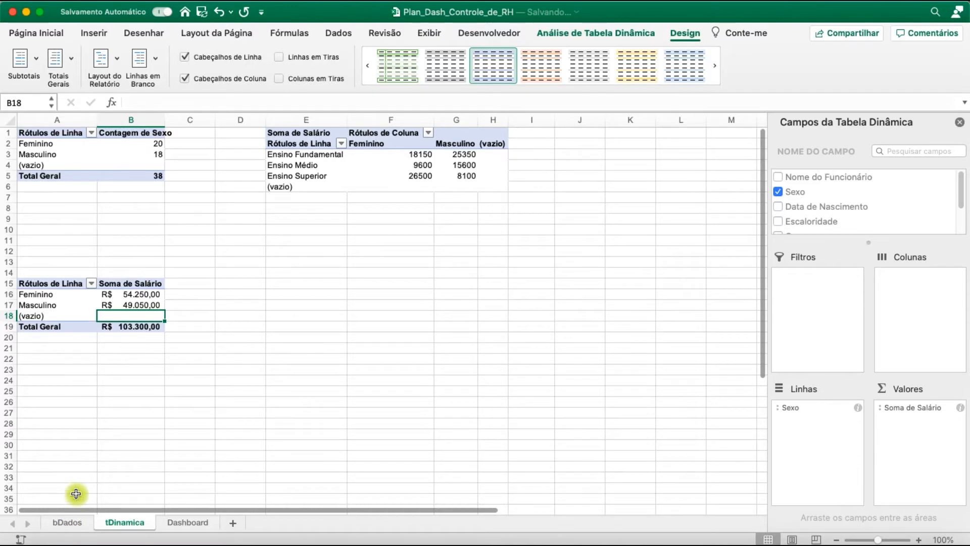
Create a fourth pivot table from columns A to G of bDados on the existing tDinamica sheet at cell E15
click(70, 522)
drag(482, 122, 7, 119)
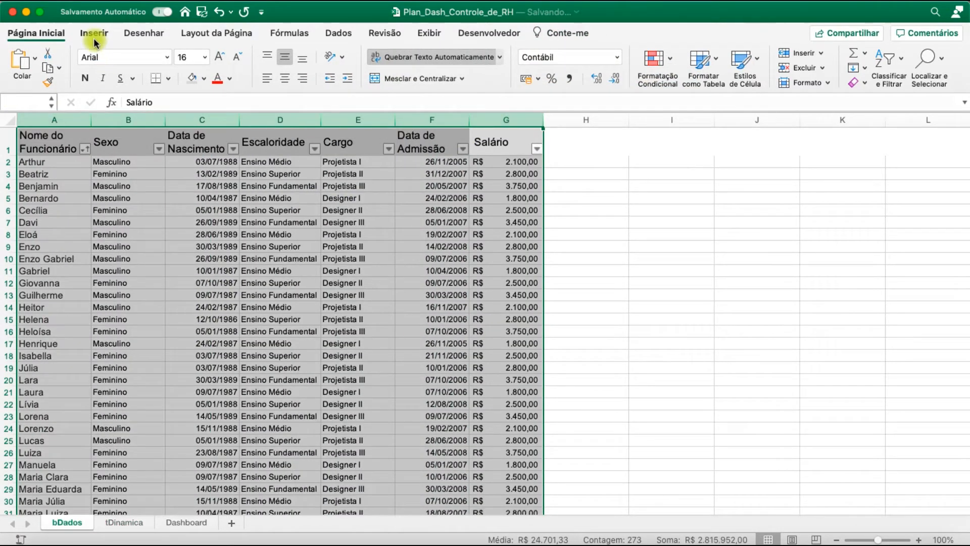
click(94, 33)
click(23, 64)
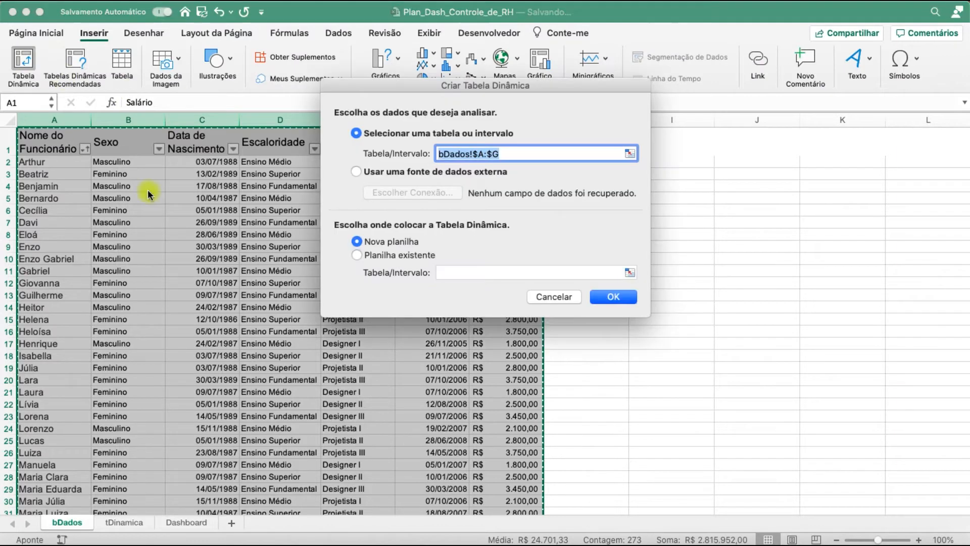
click(356, 256)
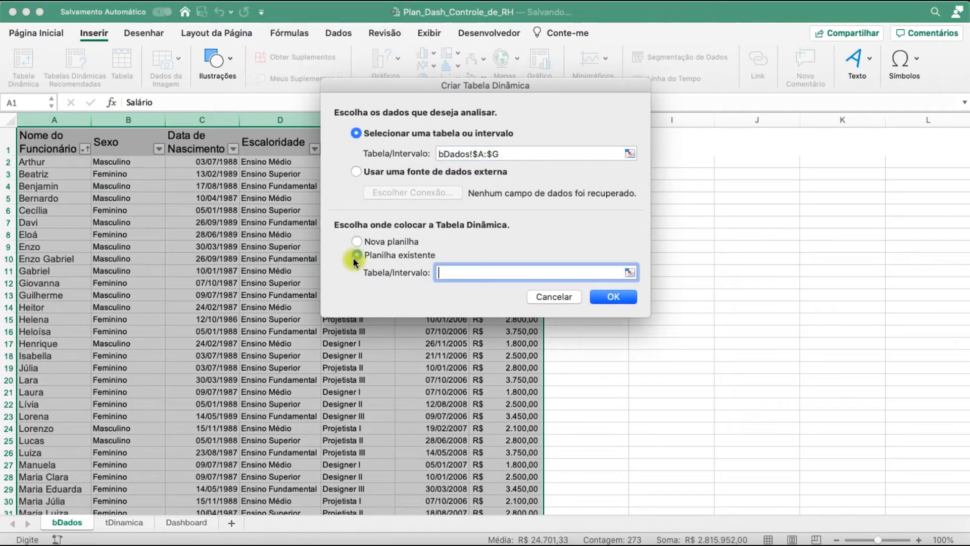
click(133, 523)
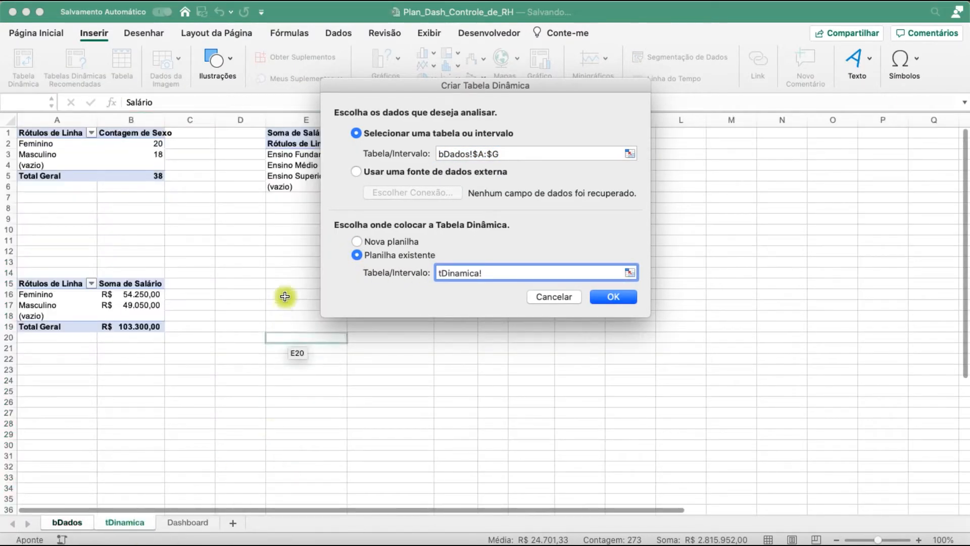
click(290, 283)
click(601, 298)
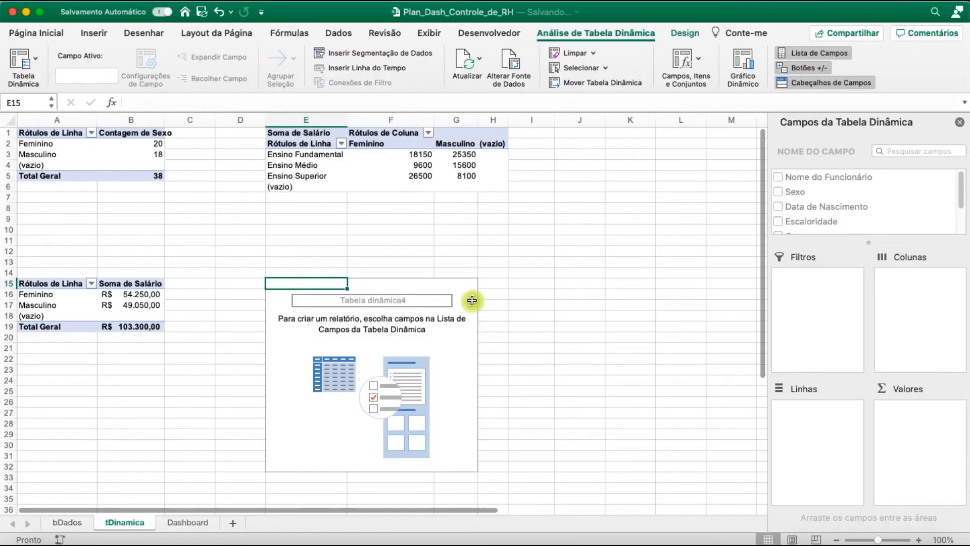
Set Cargo as the rows and the sum of Salário as the values of the pivot table at E15
scroll(963, 204, down, 1)
scroll(963, 205, down, 2)
click(778, 204)
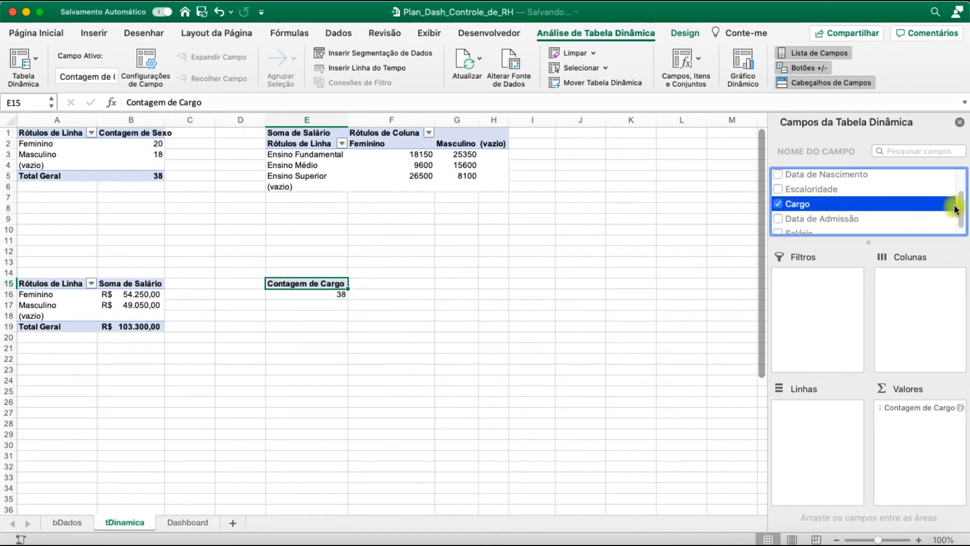
scroll(956, 209, down, 1)
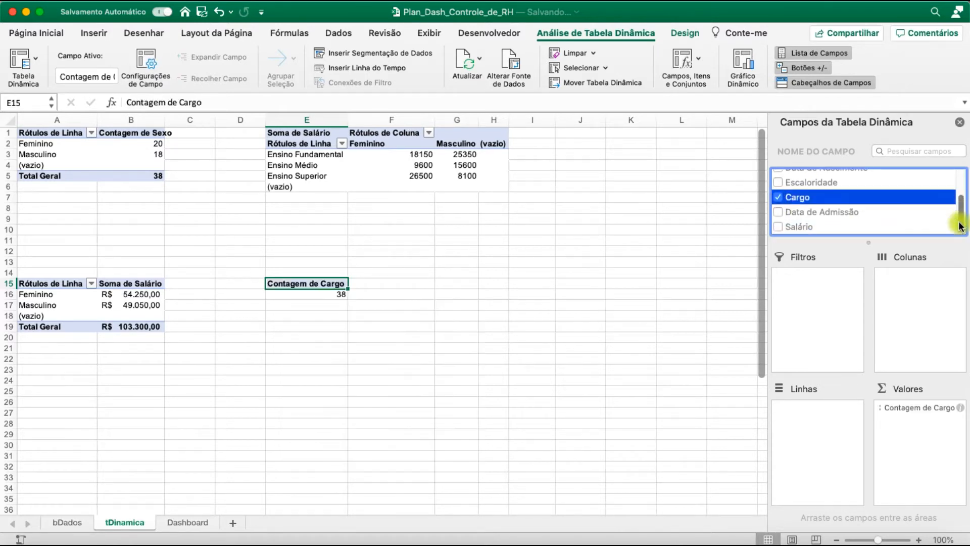
click(778, 226)
drag(924, 411, 829, 413)
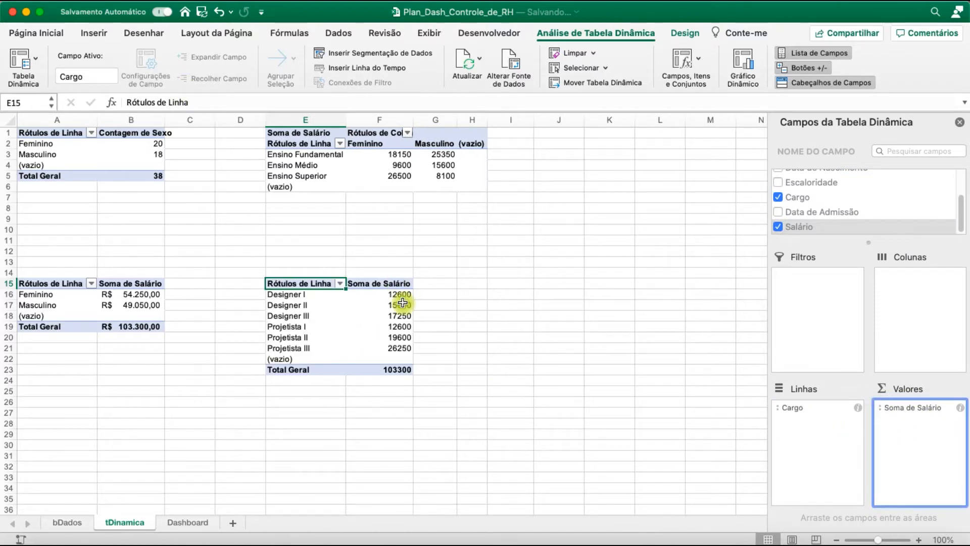
Format columns F and G of tDinamica with the Contábil number format
drag(380, 121, 439, 124)
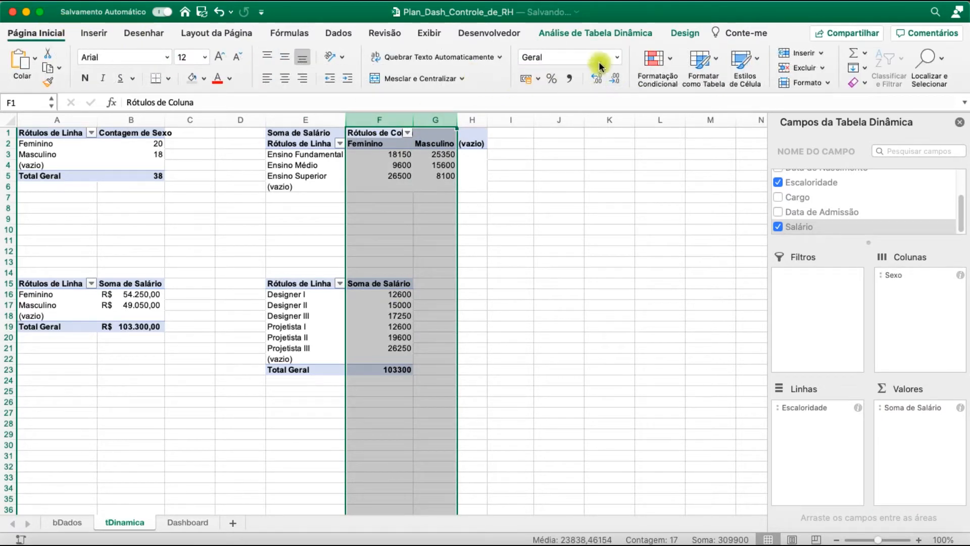
click(617, 57)
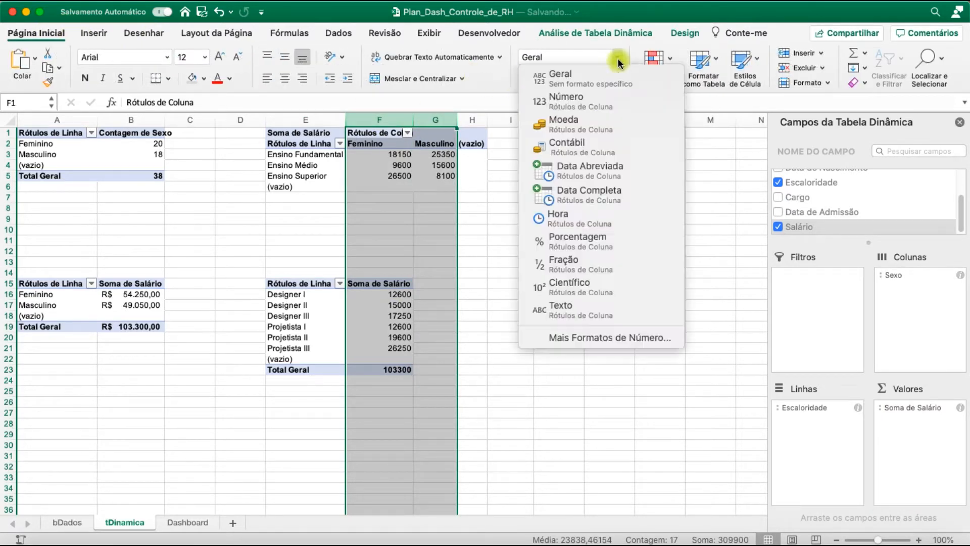
click(586, 148)
click(444, 283)
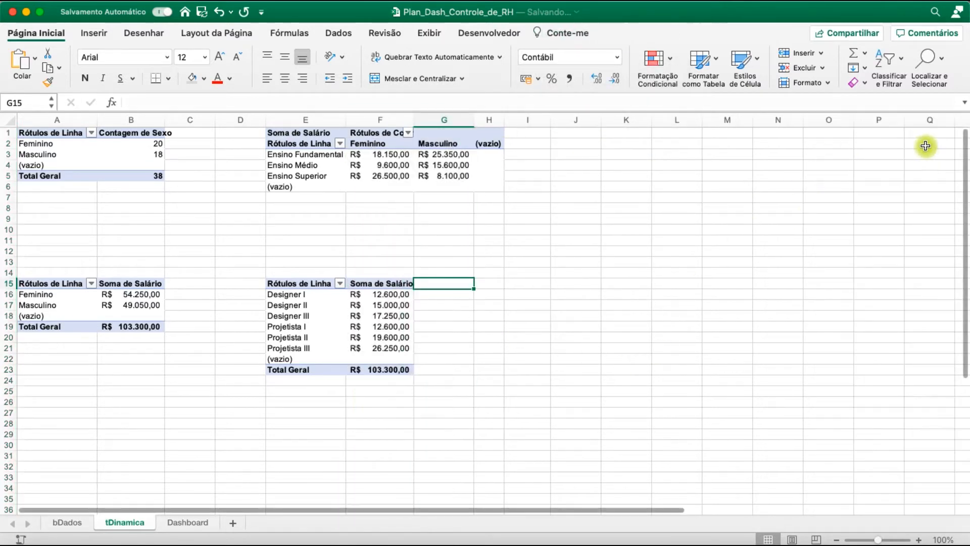
Turn off automatic column-width adjustment on update in the layout options of the pivot table at E15
right_click(398, 337)
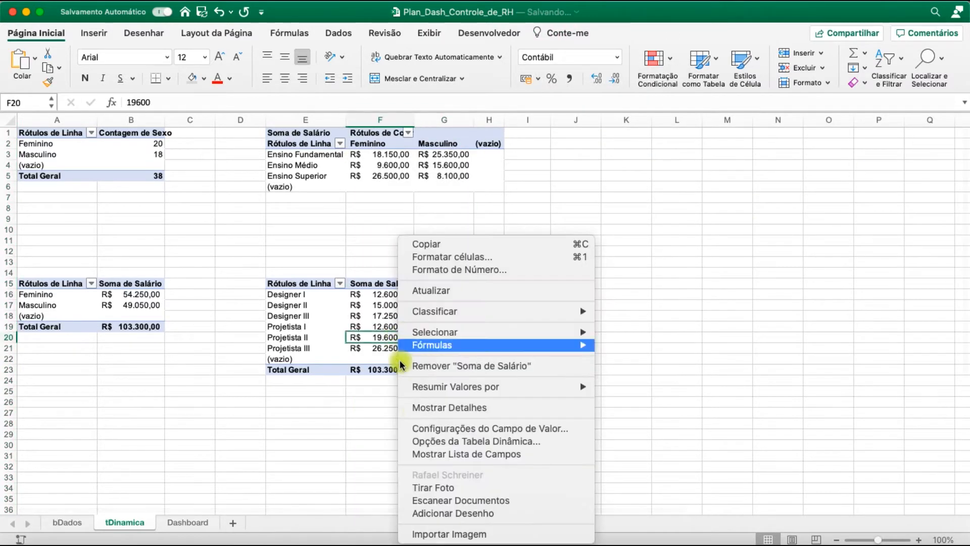
click(497, 449)
click(471, 297)
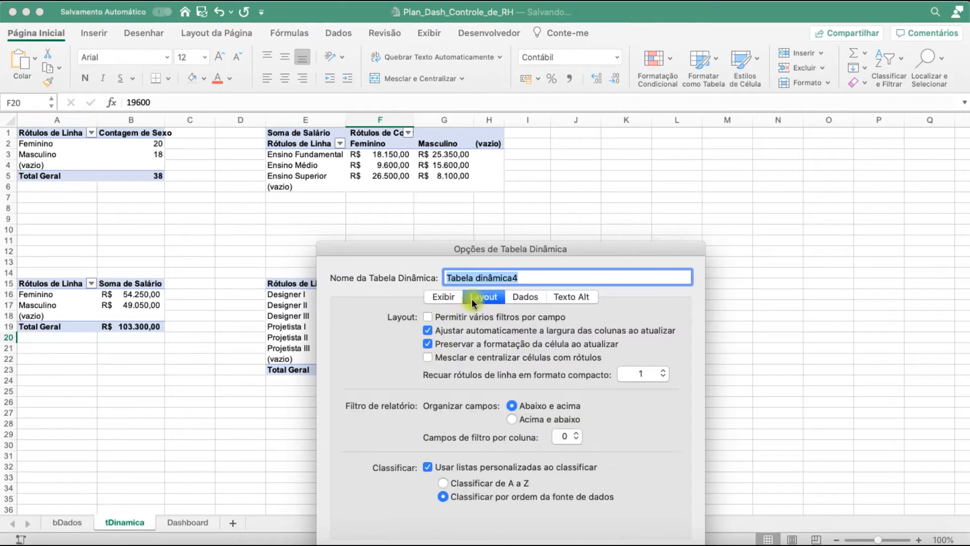
drag(474, 256, 411, 101)
click(601, 404)
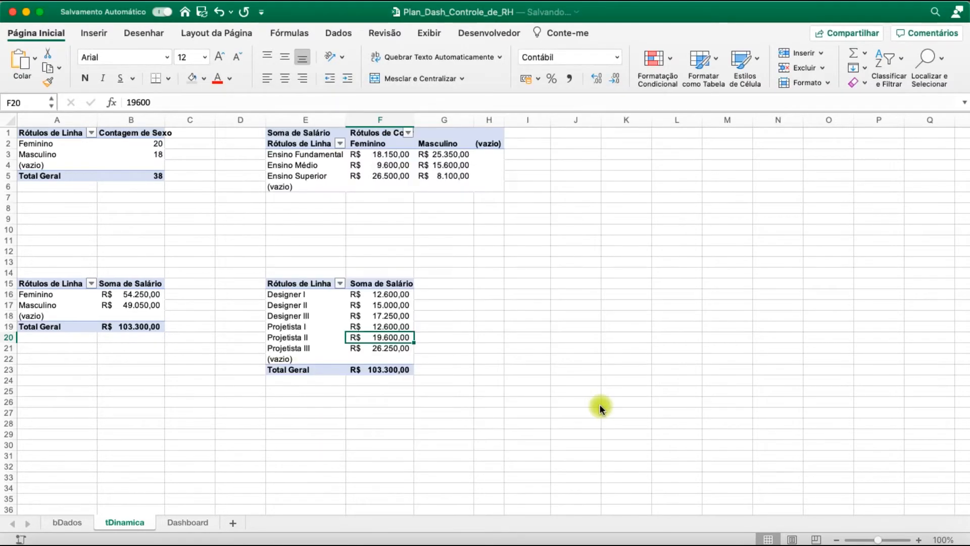
click(487, 271)
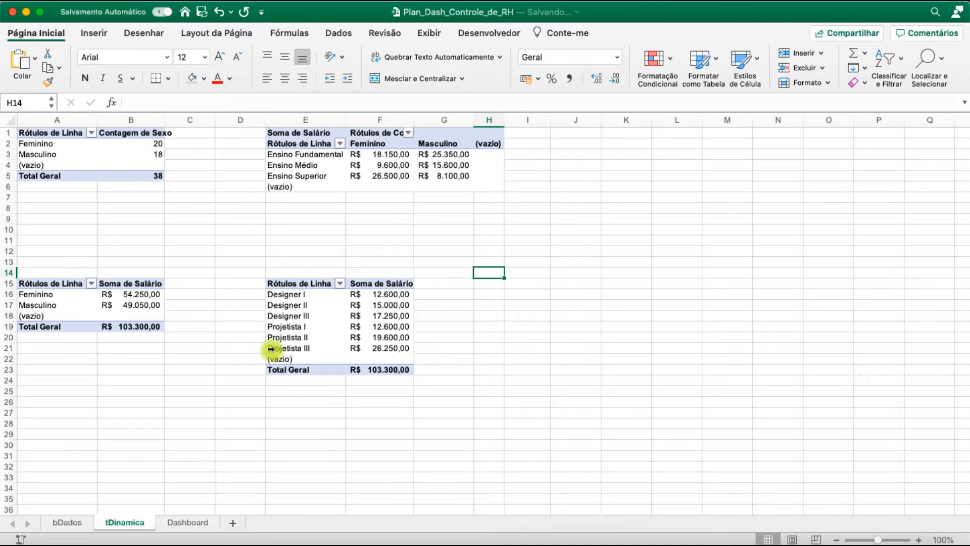
Narrow all columns of the Dashboard sheet to a width of 2,57 so the cells form a small grid
click(190, 523)
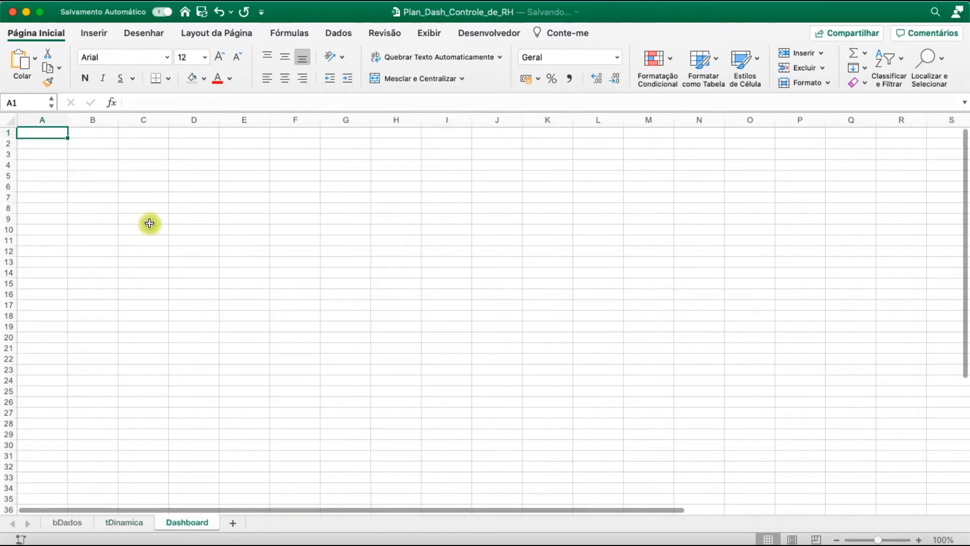
click(6, 119)
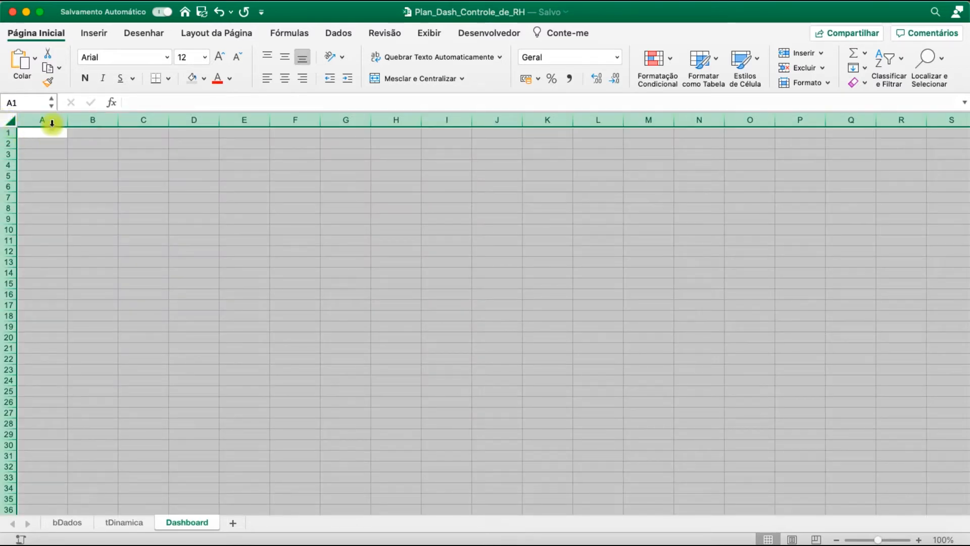
drag(65, 122, 31, 119)
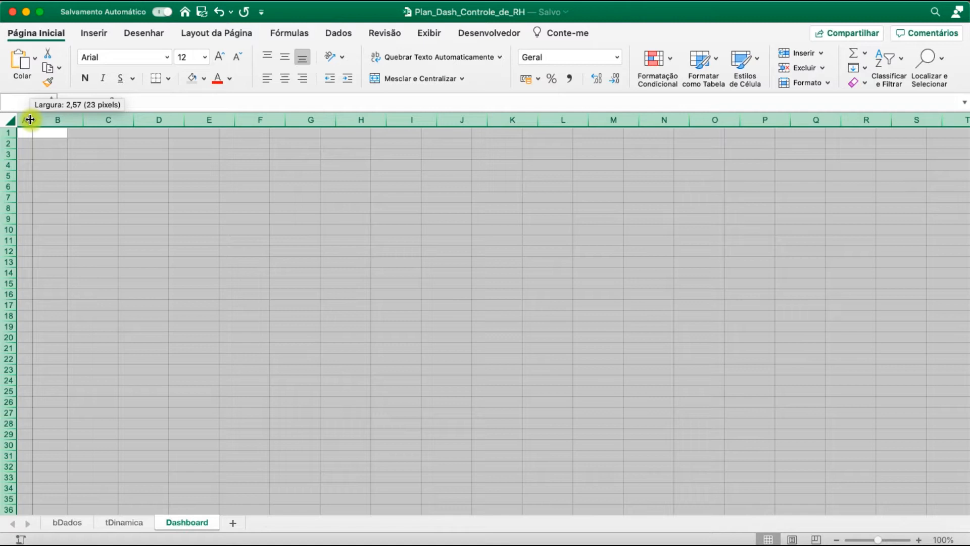
drag(39, 139, 10, 139)
click(147, 196)
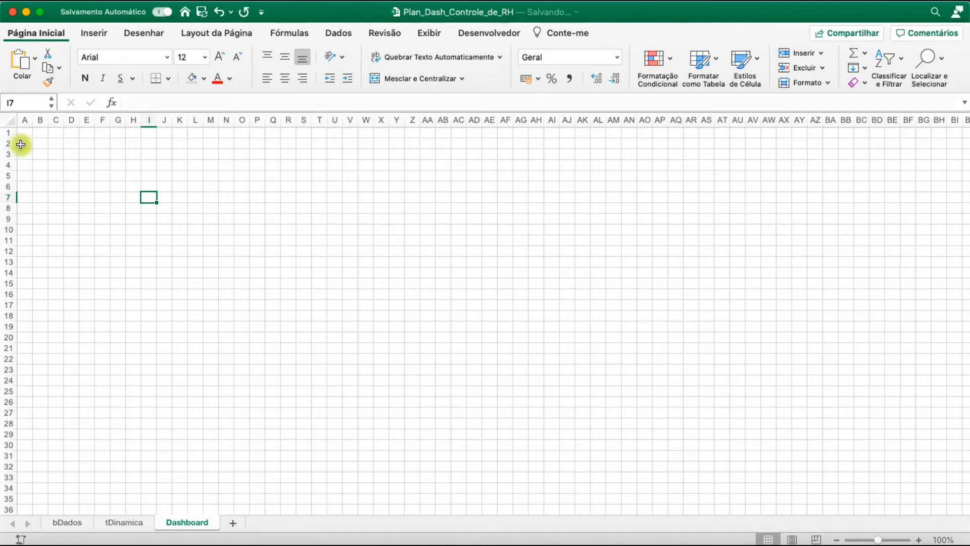
click(248, 204)
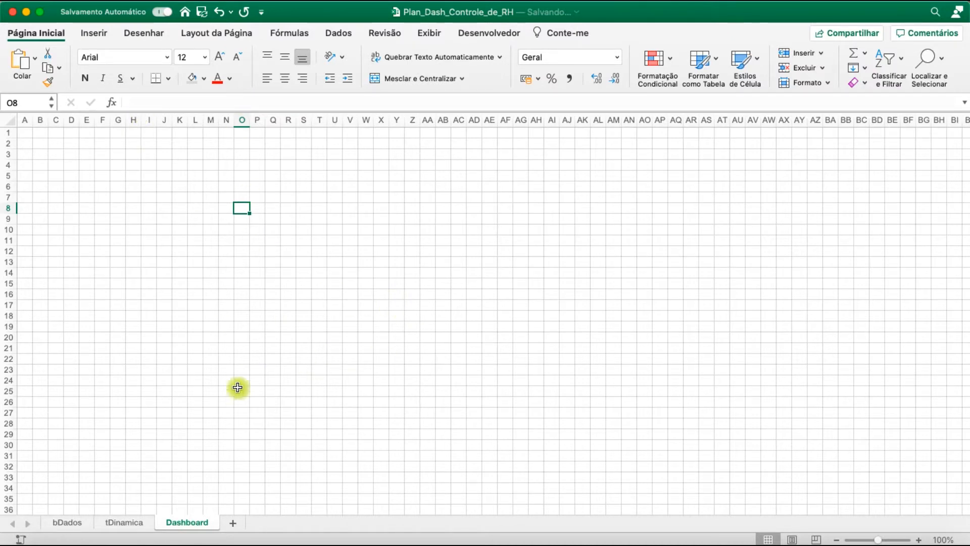
click(149, 273)
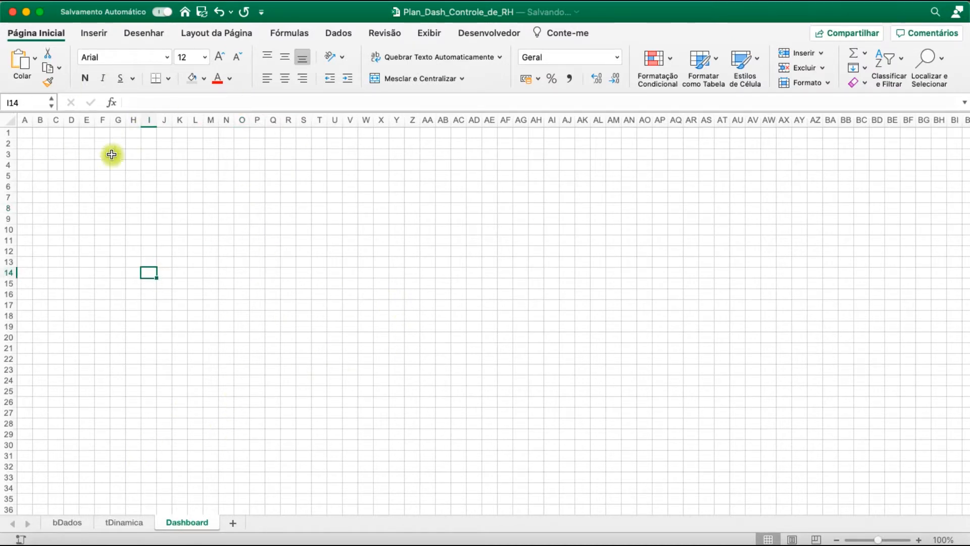
Search the icon library for "femi" from the Dashboard sheet and pick the icon of a woman's bust
click(133, 528)
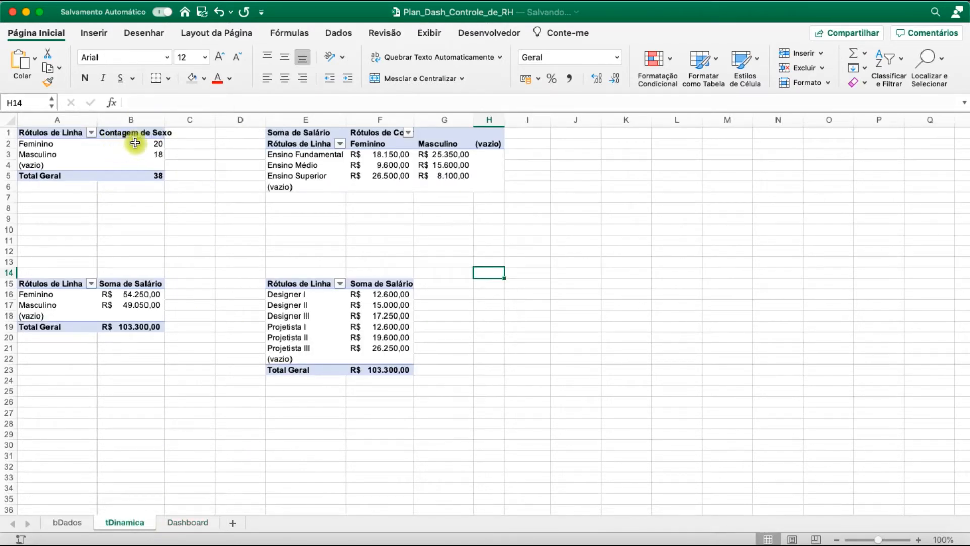
click(185, 522)
click(227, 231)
click(92, 41)
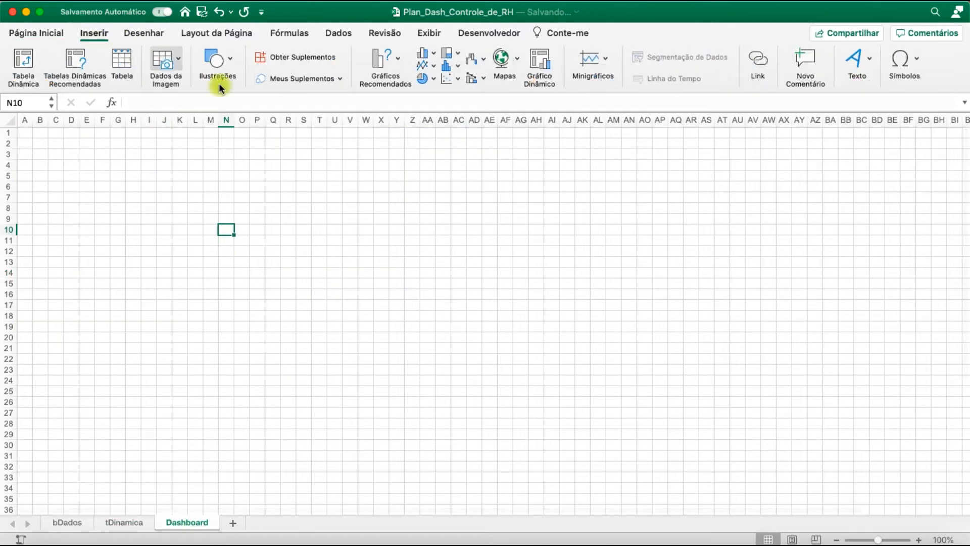
click(229, 66)
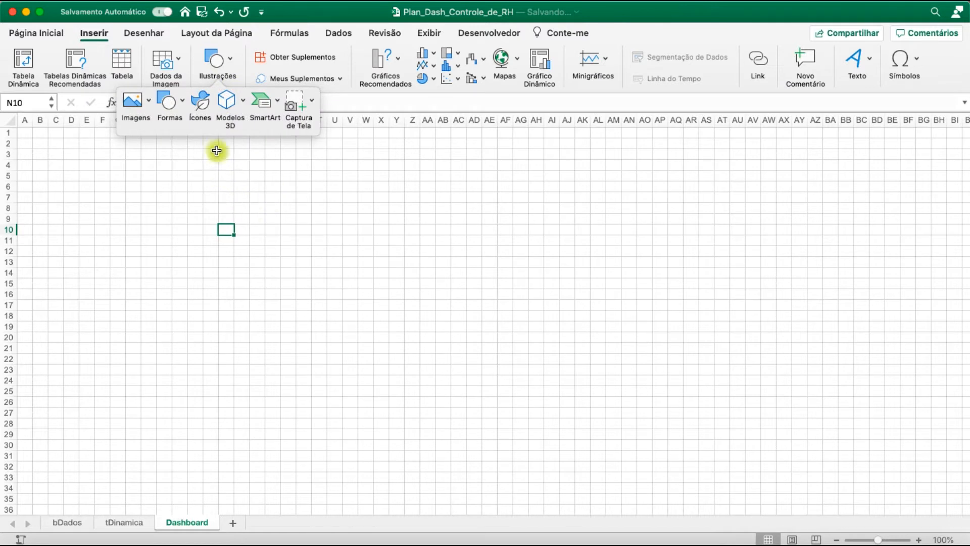
click(203, 106)
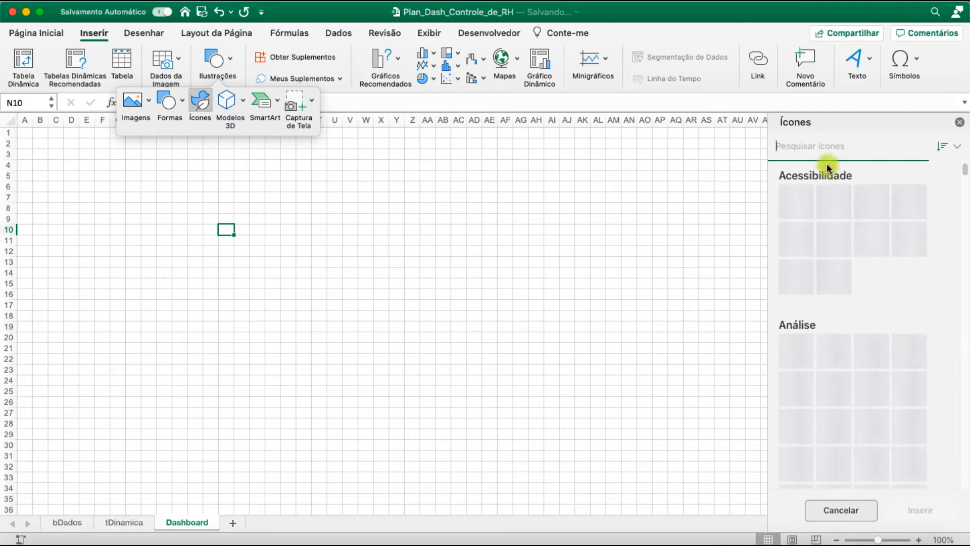
click(829, 145)
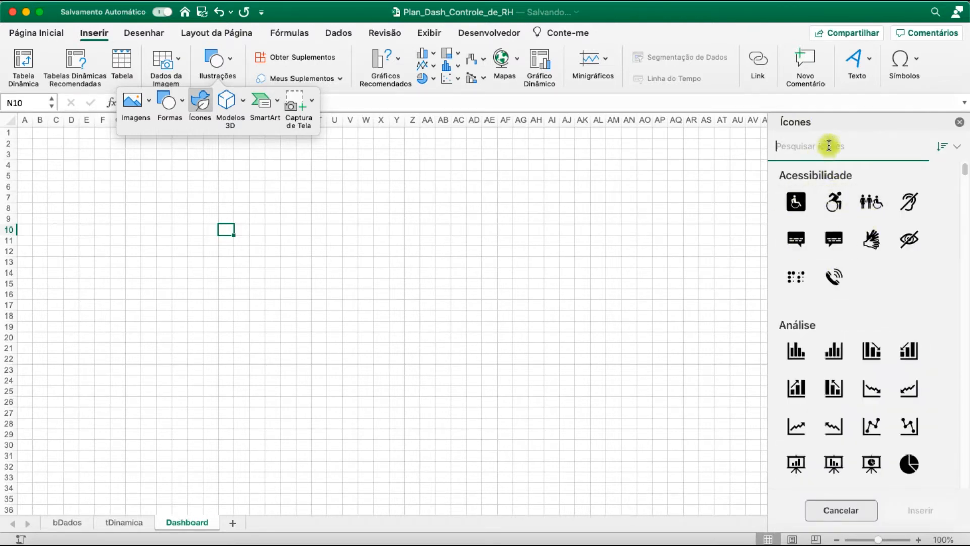
text(masculino)
key(super+a)
text(femi)
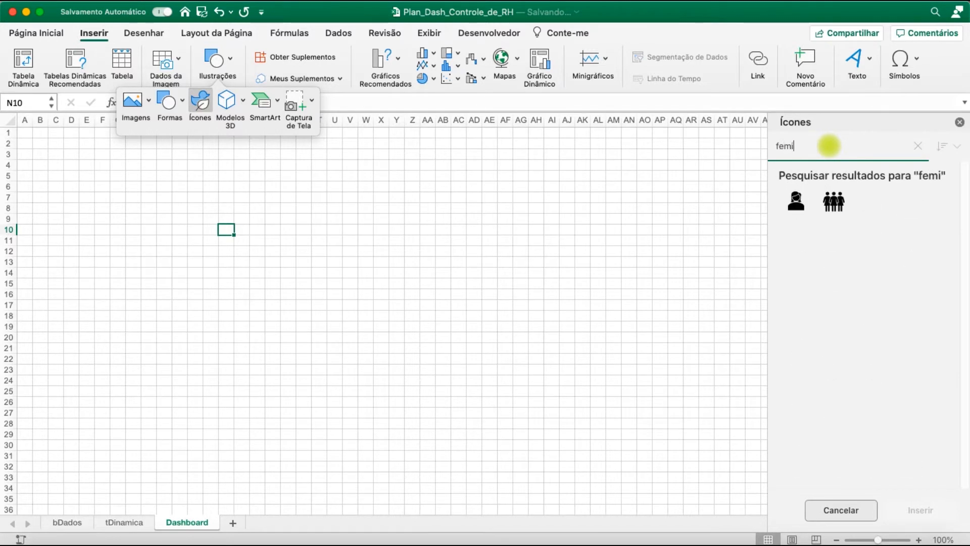
click(800, 211)
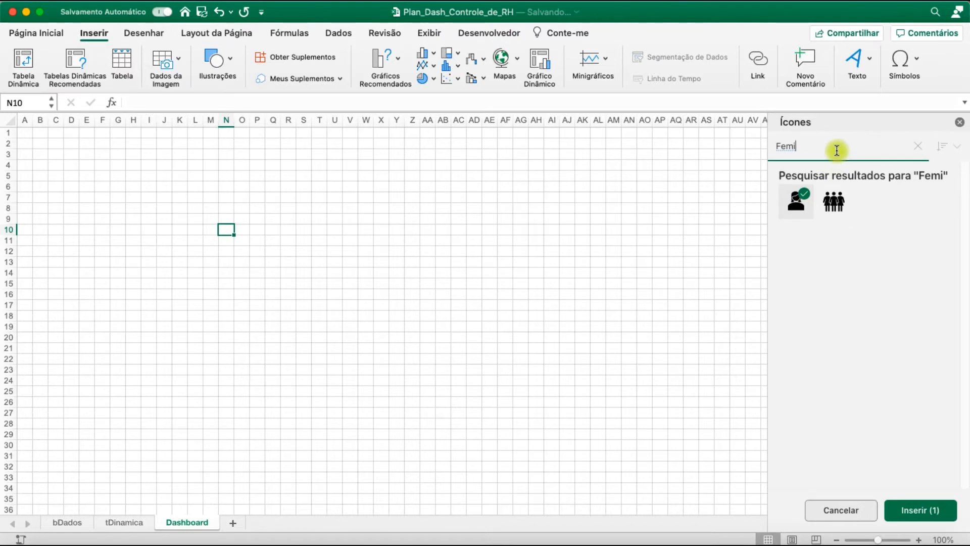
Search the icons for "Masculino", add the man's bust to the selection and insert both icons into Dashboard
text(mascu)
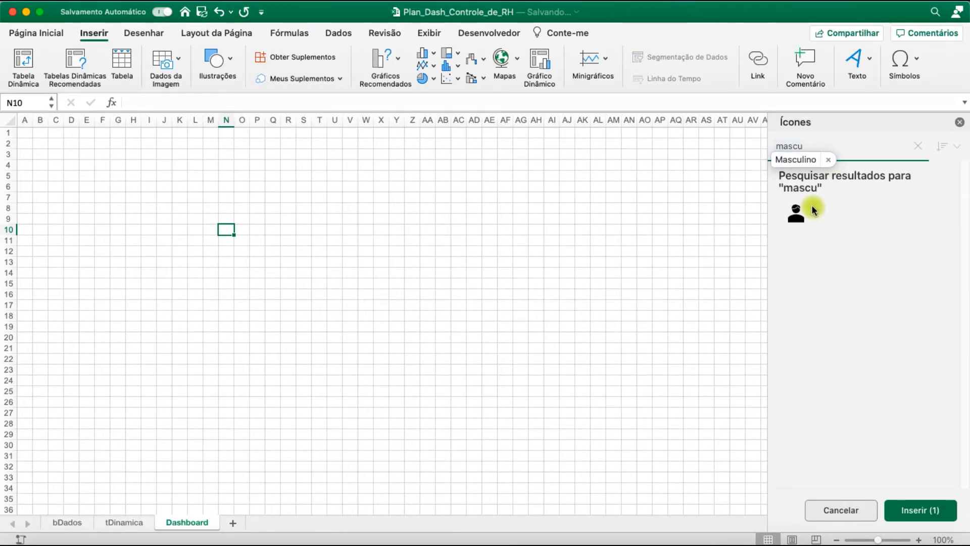
click(803, 217)
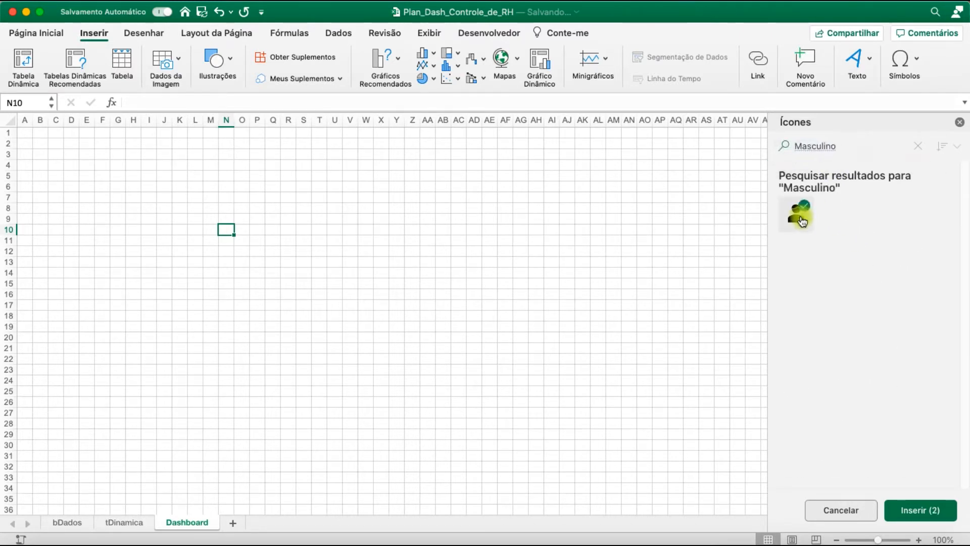
click(909, 515)
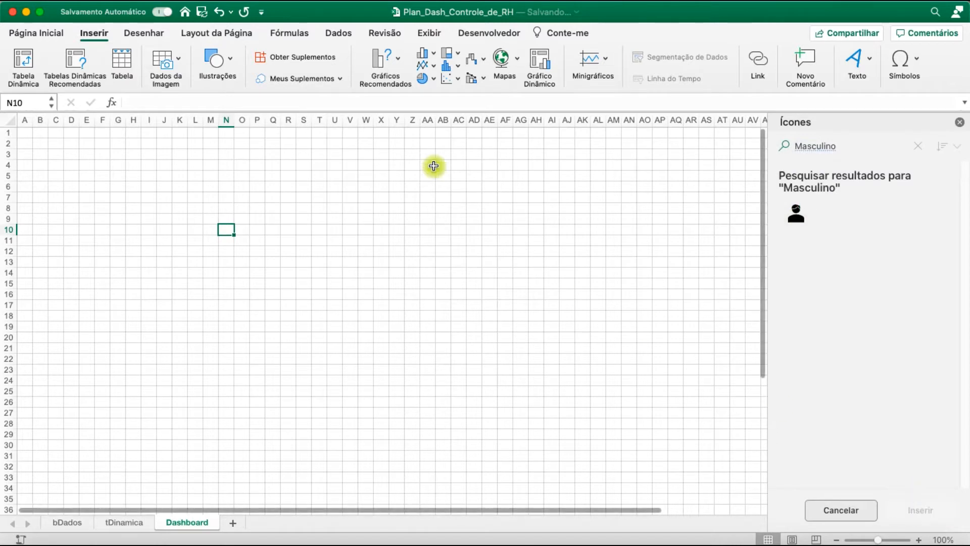
click(253, 197)
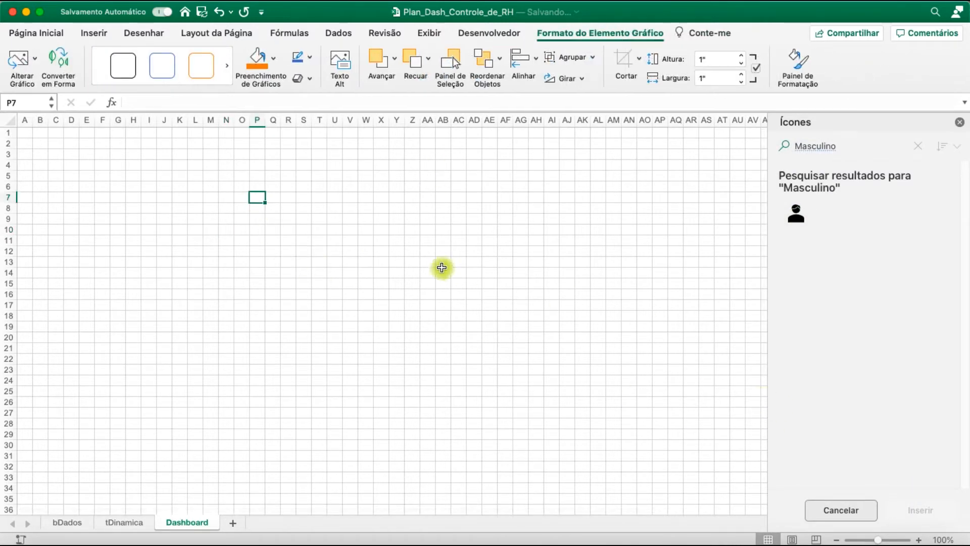
Place the male icon around columns F to G and the female icon around columns L to O, both in rows 2 to 5
drag(243, 262, 86, 173)
click(152, 167)
click(192, 165)
drag(96, 177, 105, 168)
click(303, 219)
drag(250, 255, 226, 162)
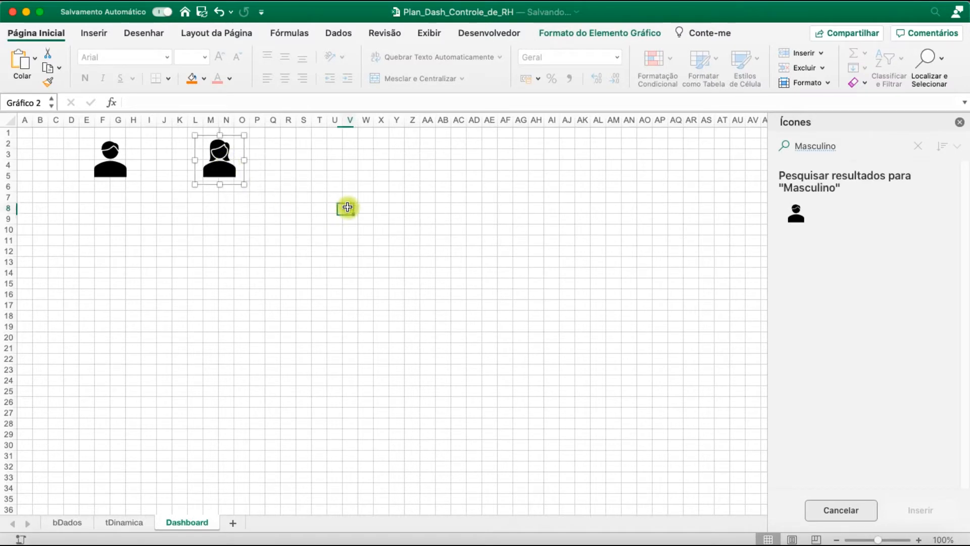
click(347, 207)
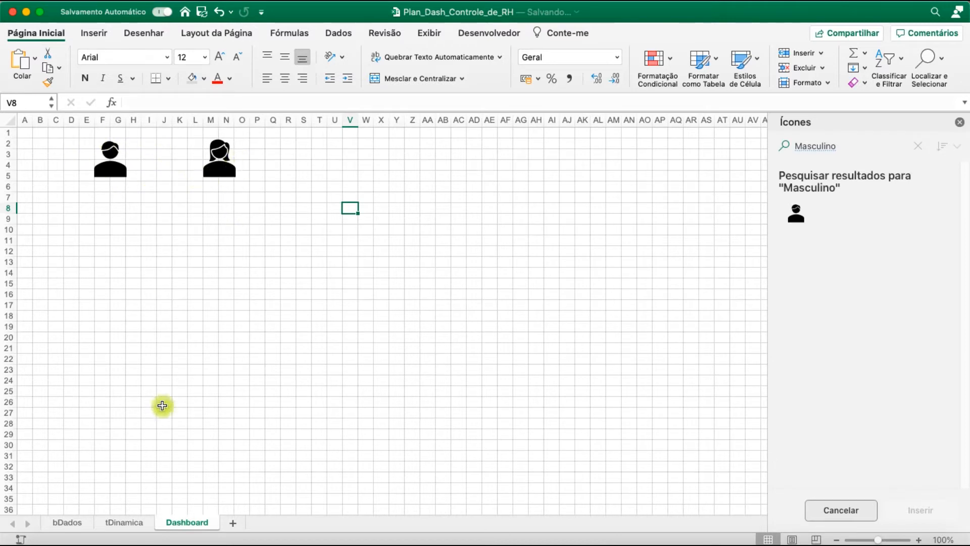
Enter formulas in C2 and C3 of tDinamica that reference the Feminino and Masculino counts in B2 and B3
click(132, 524)
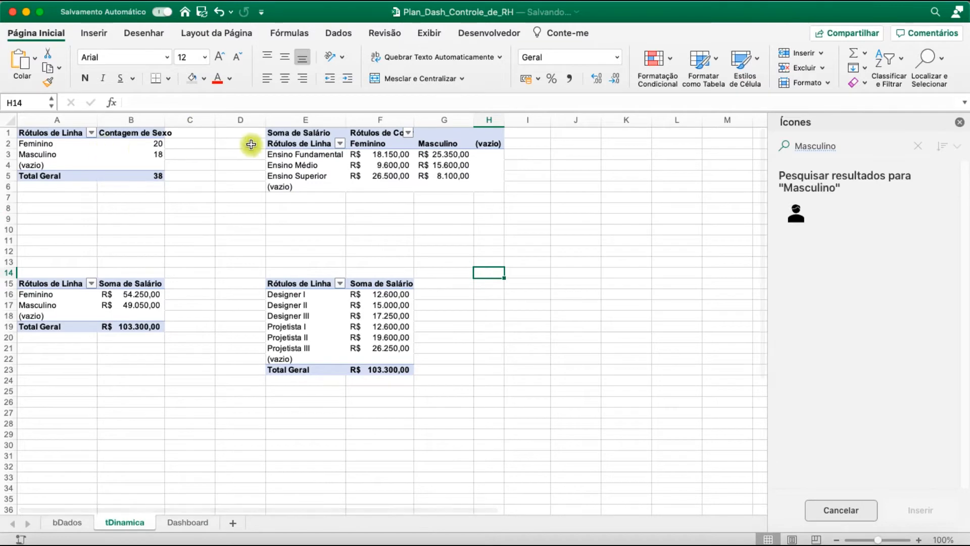
click(192, 143)
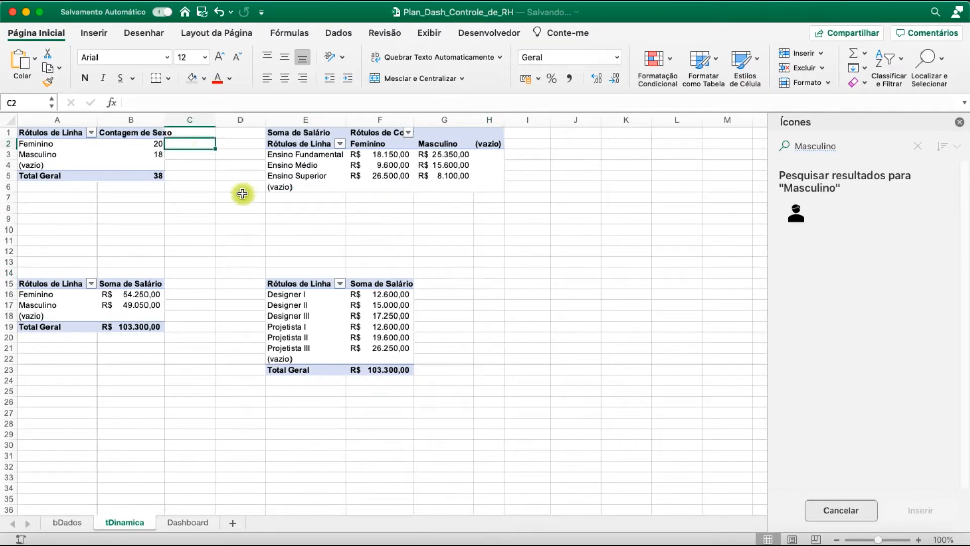
text(=)
key(Left)
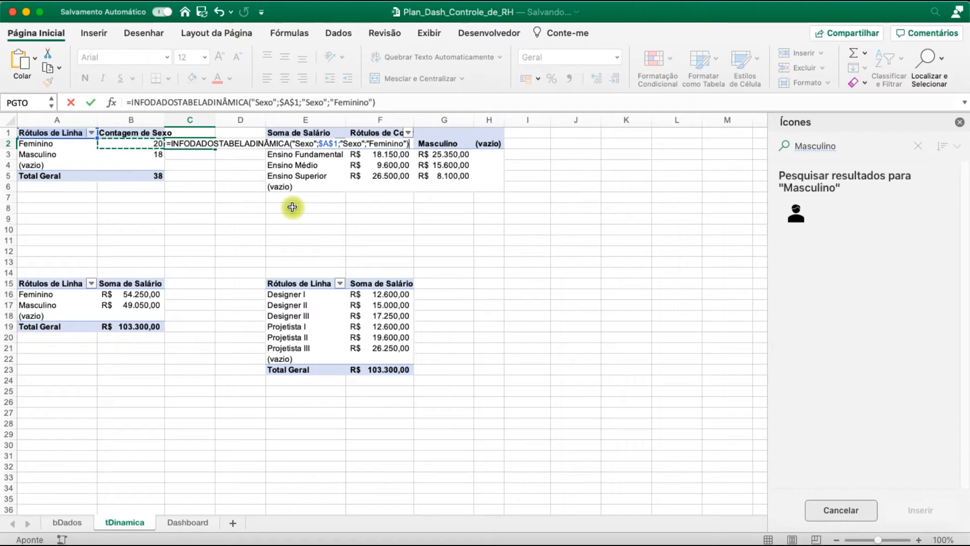
key(Return)
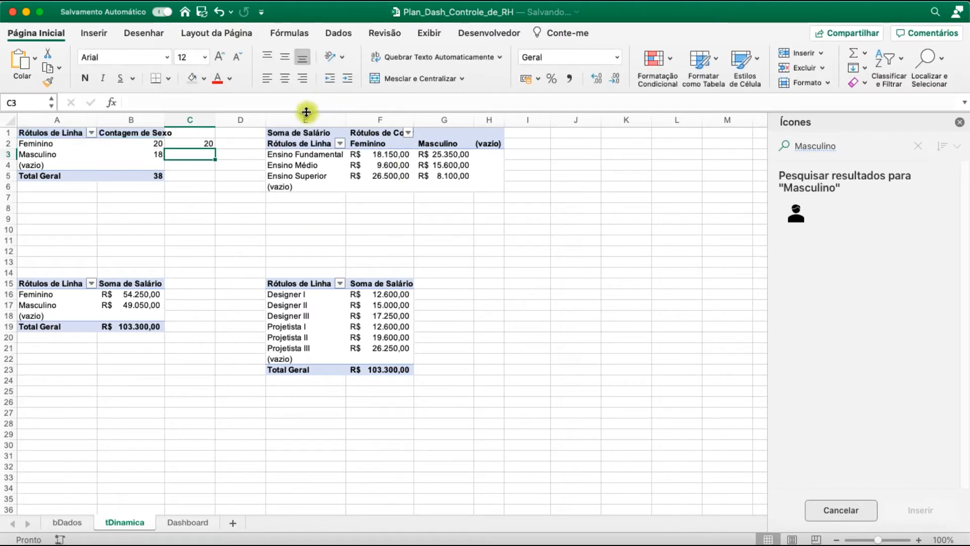
text(=)
key(Left)
key(Return)
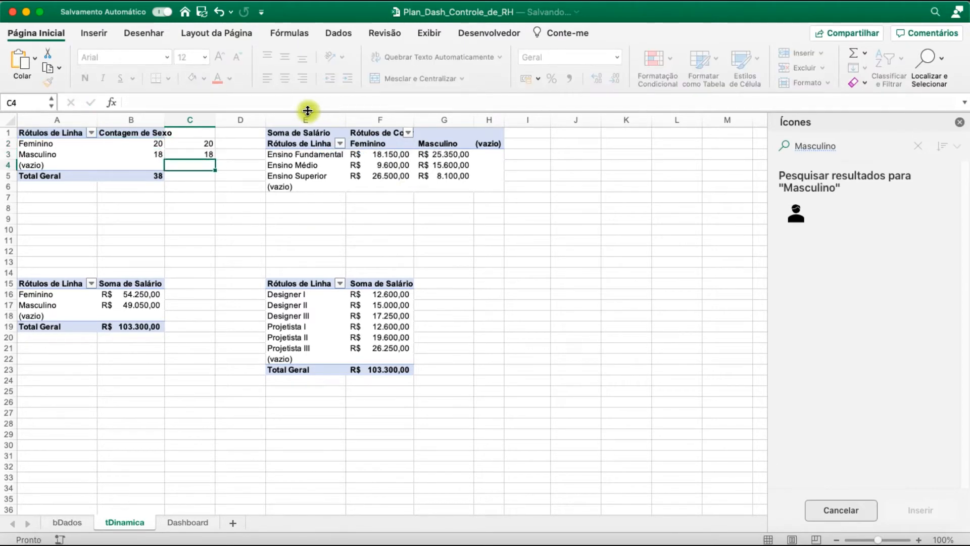
Centre C2:C3 horizontally and vertically at font size 22, and widen column B to fit its header
drag(188, 144, 190, 155)
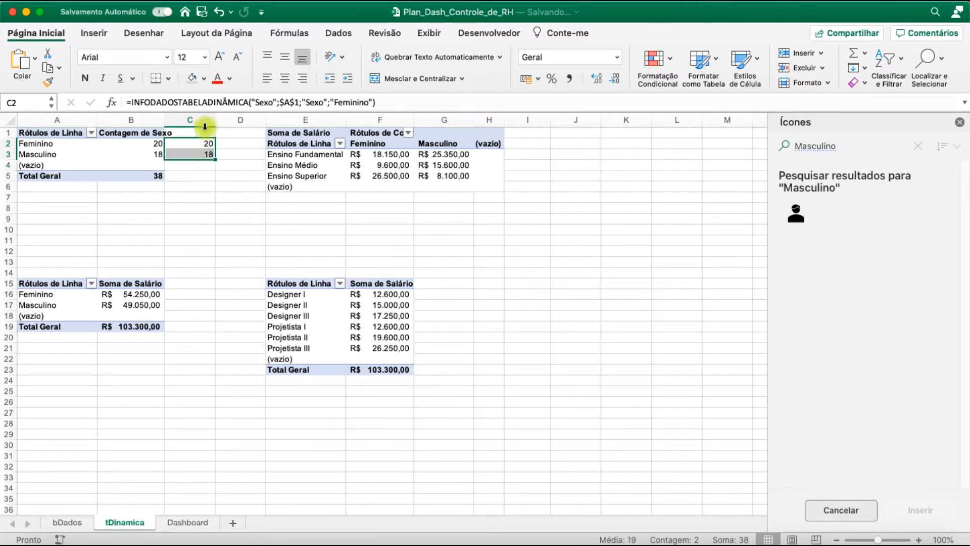
drag(162, 124, 176, 124)
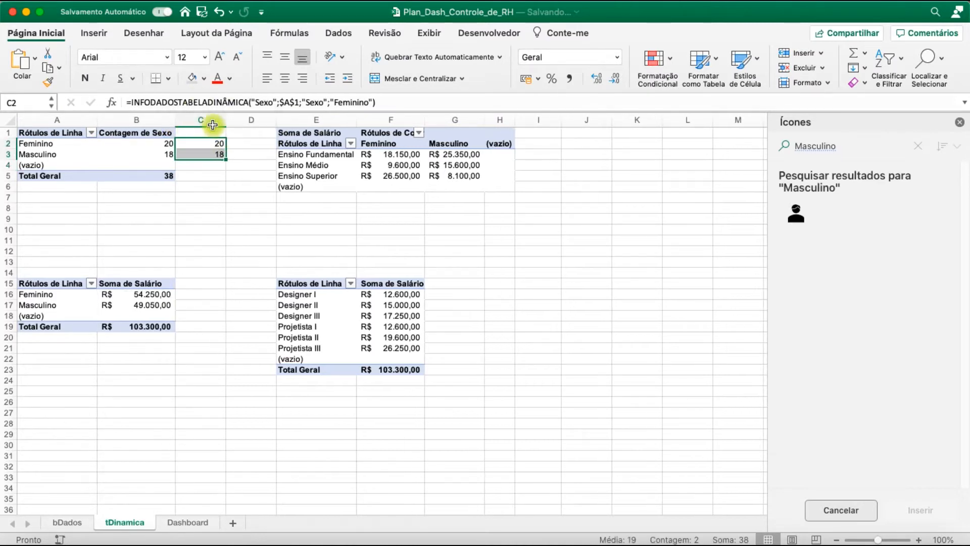
click(285, 57)
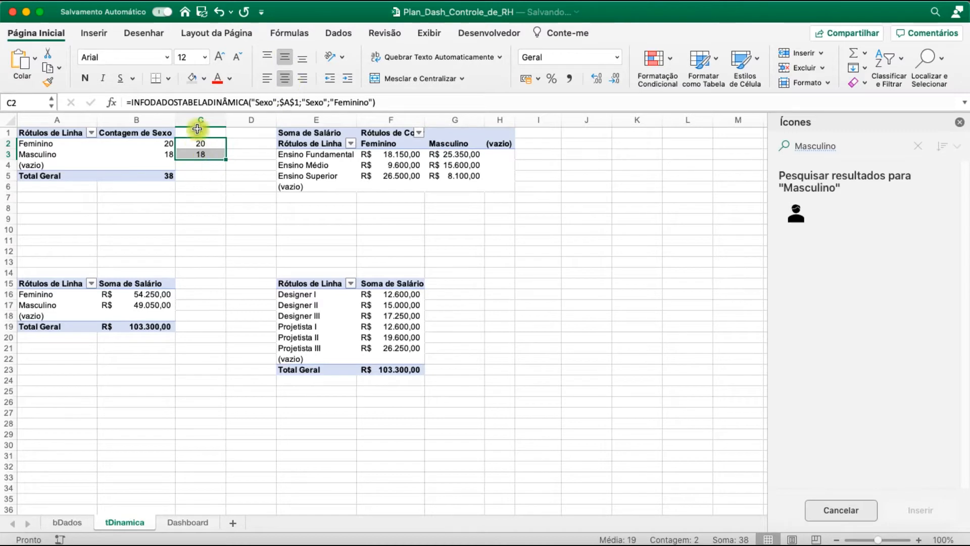
click(219, 56)
click(218, 56)
click(219, 57)
click(219, 57)
click(218, 56)
click(240, 256)
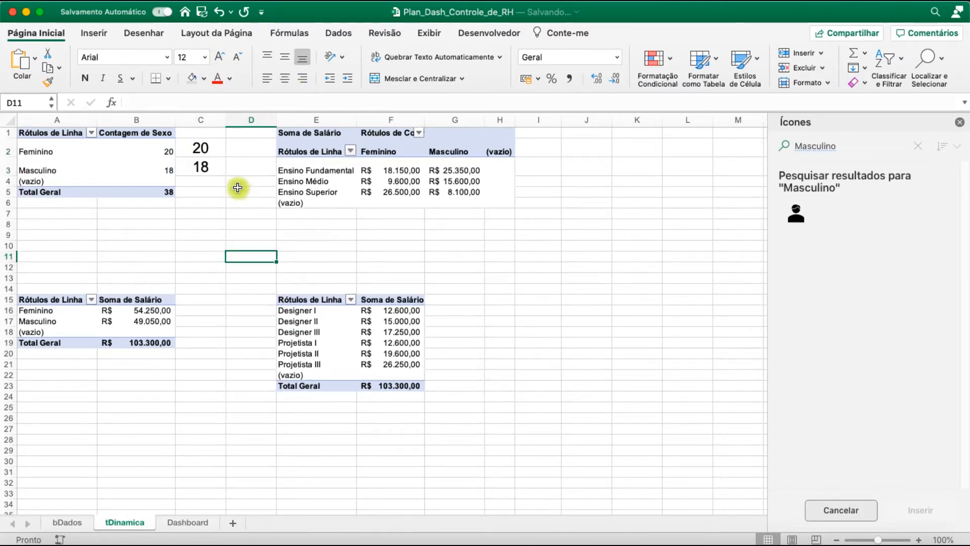
Copy cell C2 of tDinamica and paste it into the Dashboard sheet as a linked picture
click(196, 148)
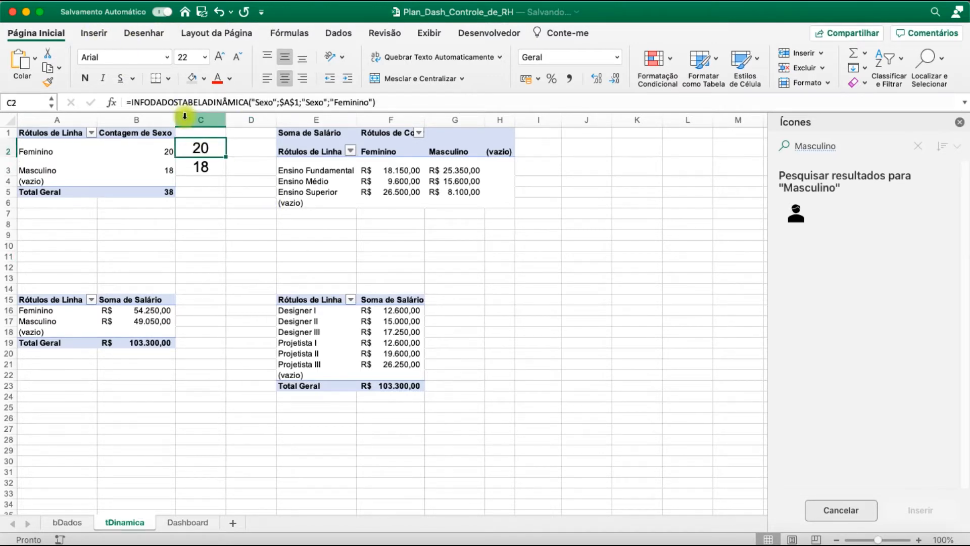
key(super+c)
click(33, 63)
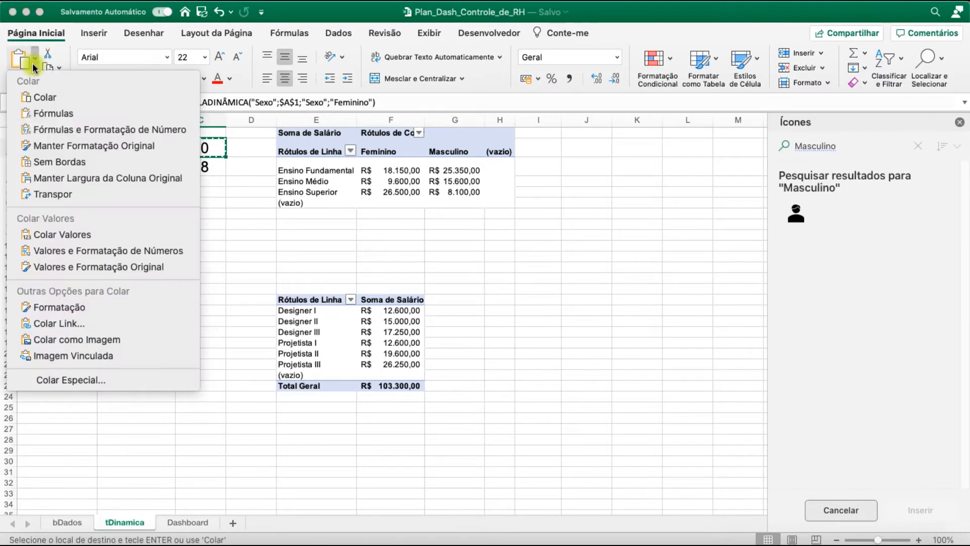
click(141, 418)
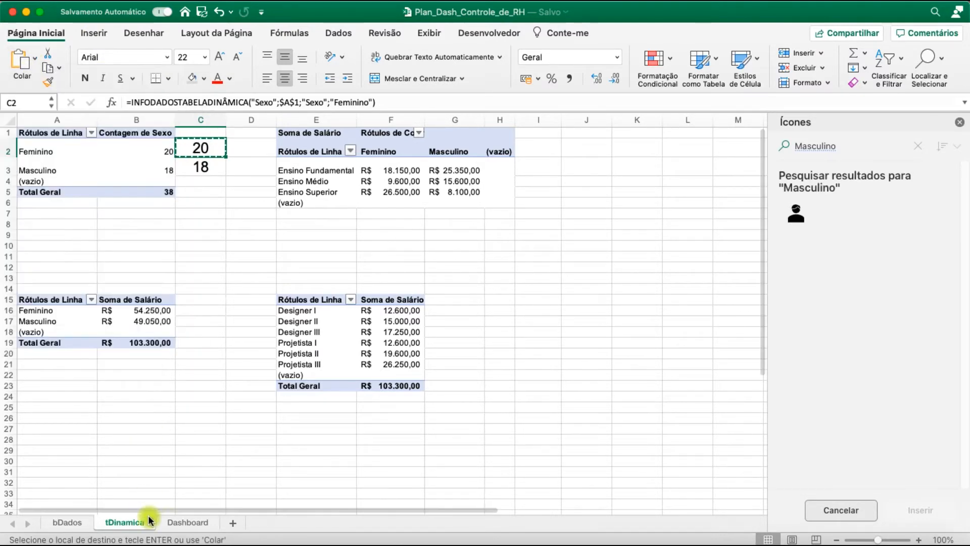
click(205, 528)
click(241, 251)
click(40, 64)
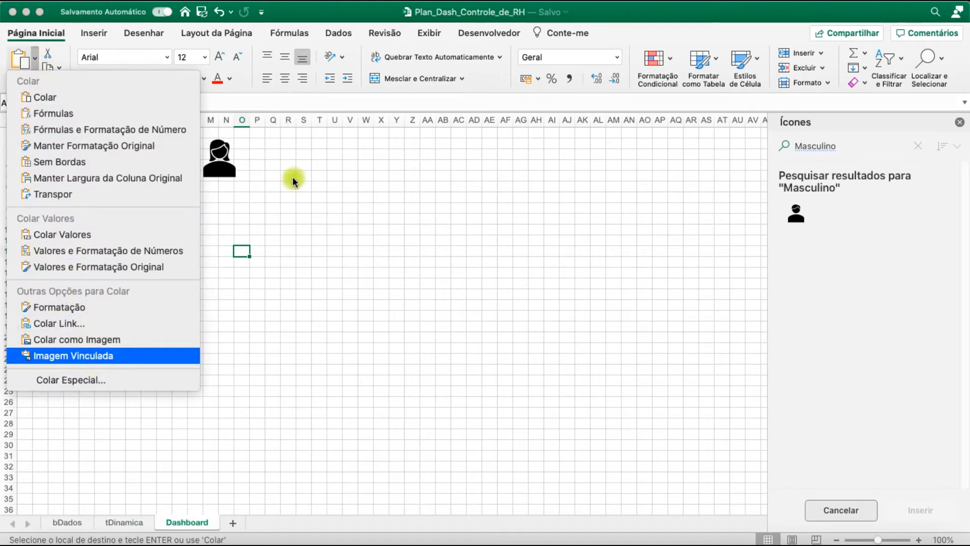
click(146, 355)
Check on tDinamica which sex C2 belongs to and place its linked picture just to the right of the female icon
drag(272, 260, 169, 161)
click(195, 228)
click(171, 168)
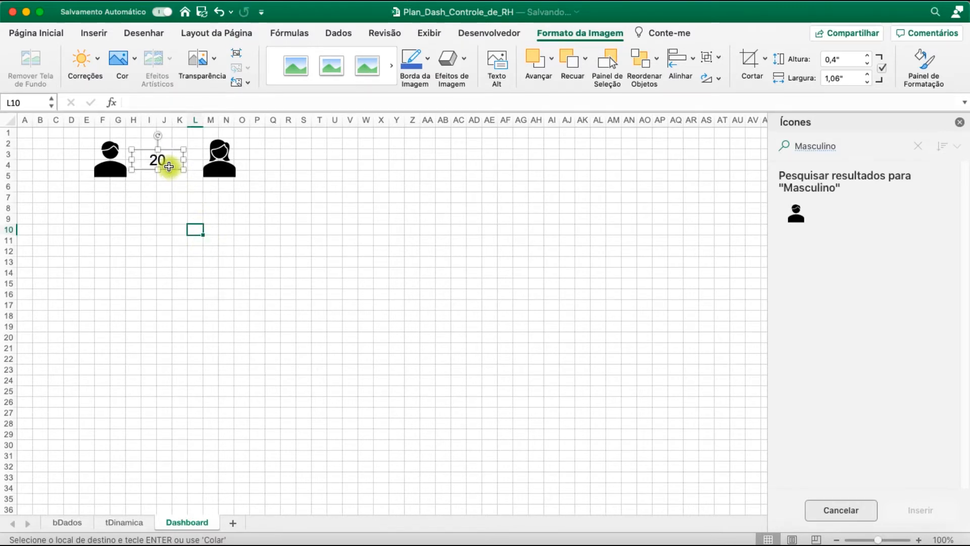
click(162, 179)
click(124, 522)
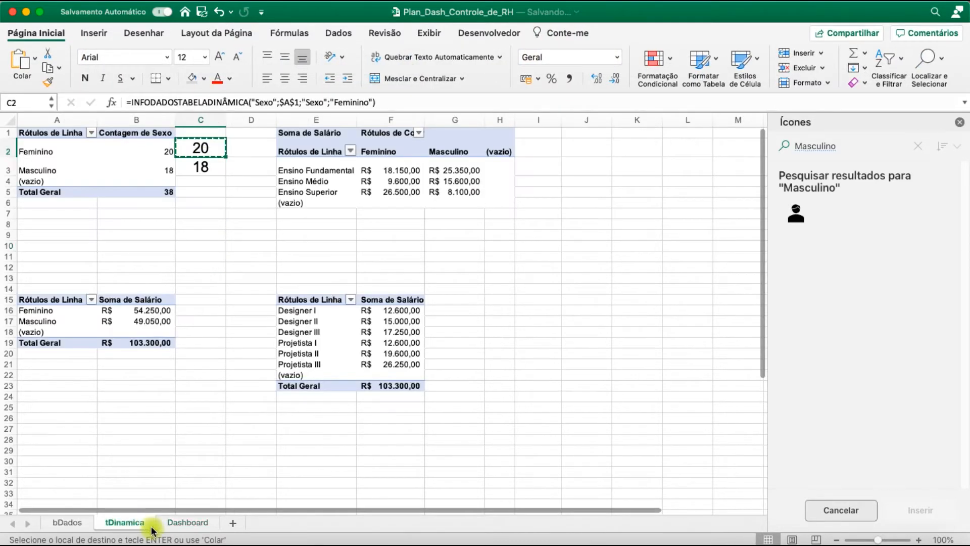
click(188, 523)
drag(165, 162, 268, 160)
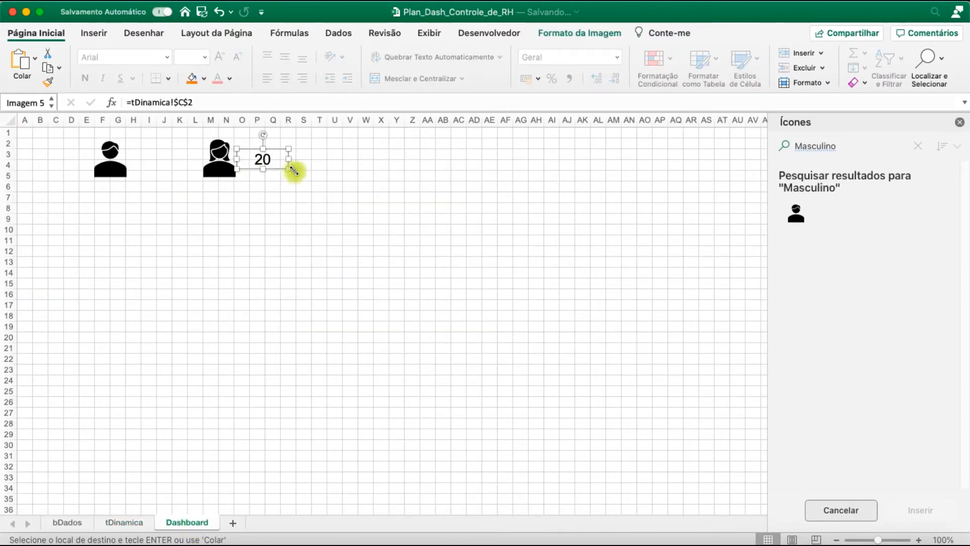
Adjust the count picture's position beside the female icon and increase the font size of tDinamica cells C2:C3 to 36
click(360, 231)
drag(262, 158, 273, 163)
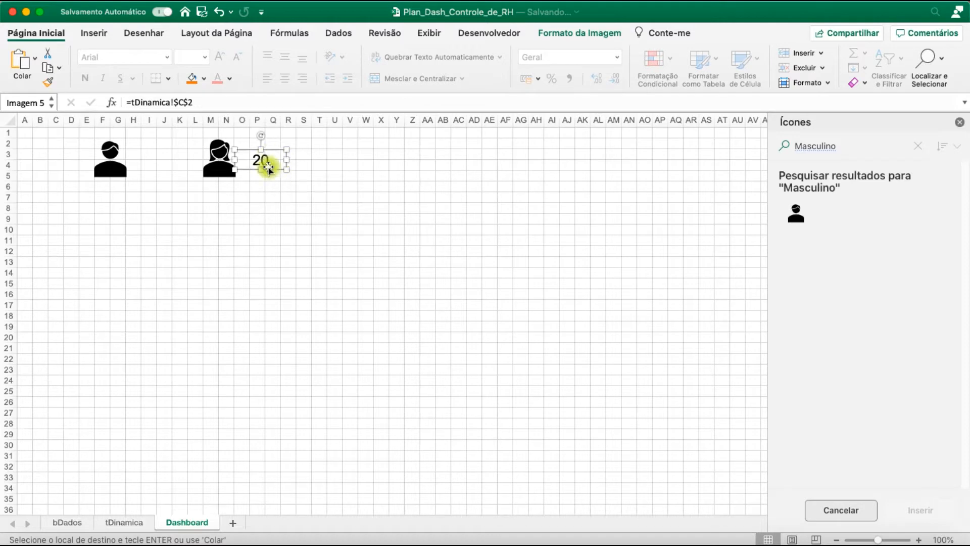
click(124, 522)
drag(201, 168, 201, 149)
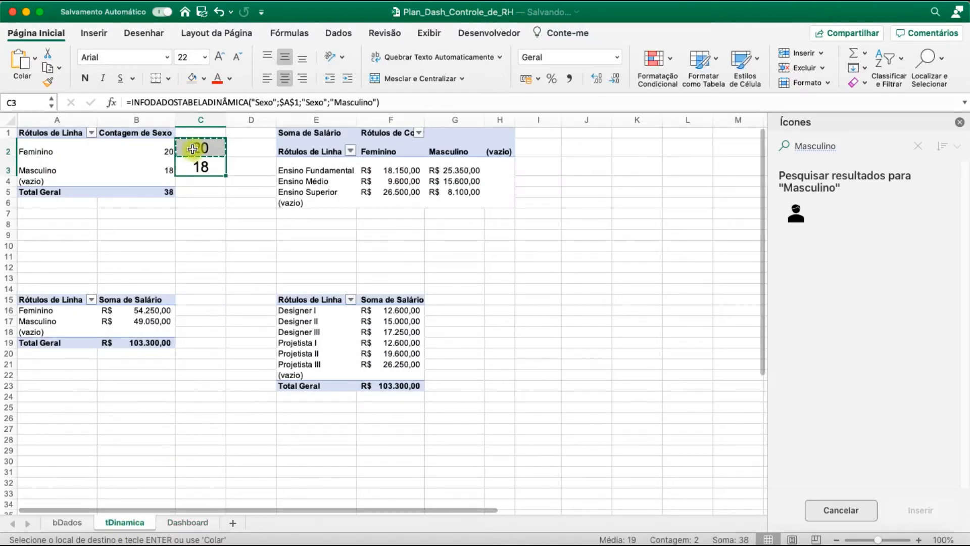
click(218, 57)
click(218, 57)
click(218, 57)
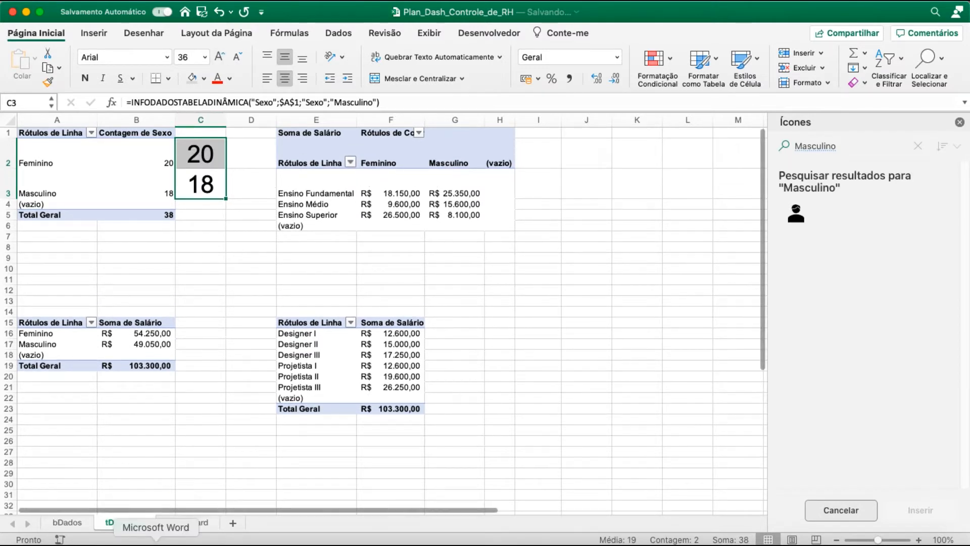
Realign the enlarged count picture with the female icon on the Dashboard sheet
click(188, 523)
click(282, 302)
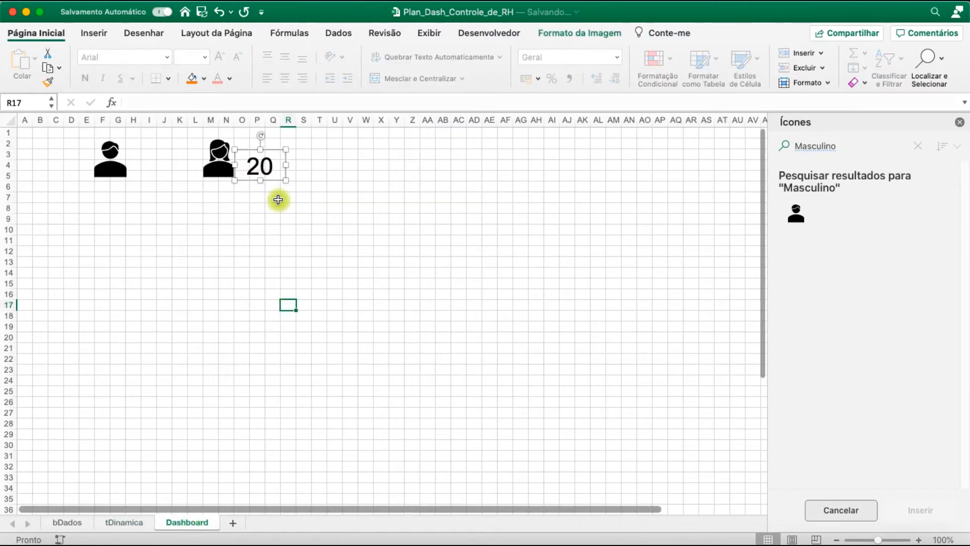
click(270, 172)
drag(270, 172, 273, 167)
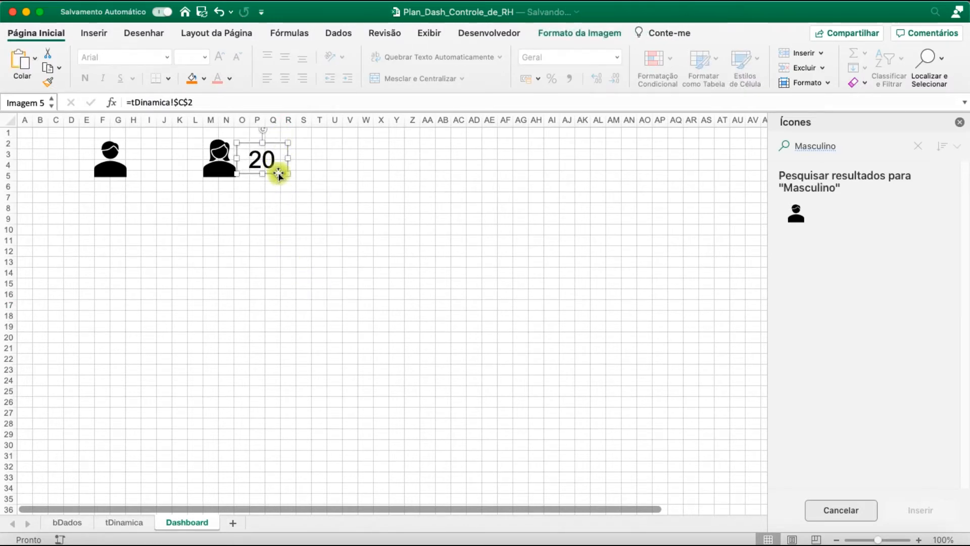
click(290, 302)
Duplicate the female count picture and place the copy just to the right of the male icon
click(273, 164)
key(super+c)
key(super+v)
drag(206, 206, 150, 164)
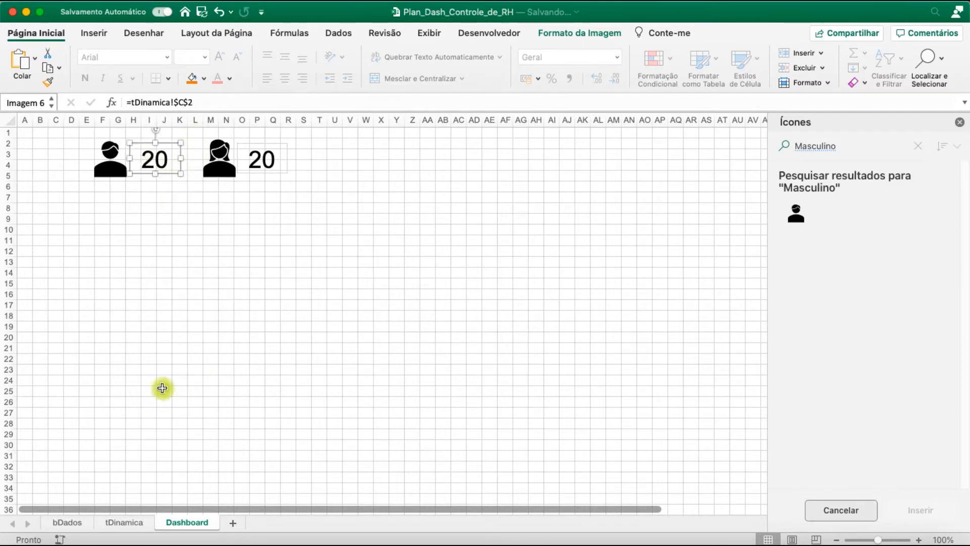
Clear the cell reference of the picture beside the male icon and locate the Masculino count cell C3 on tDinamica
drag(217, 103, 113, 96)
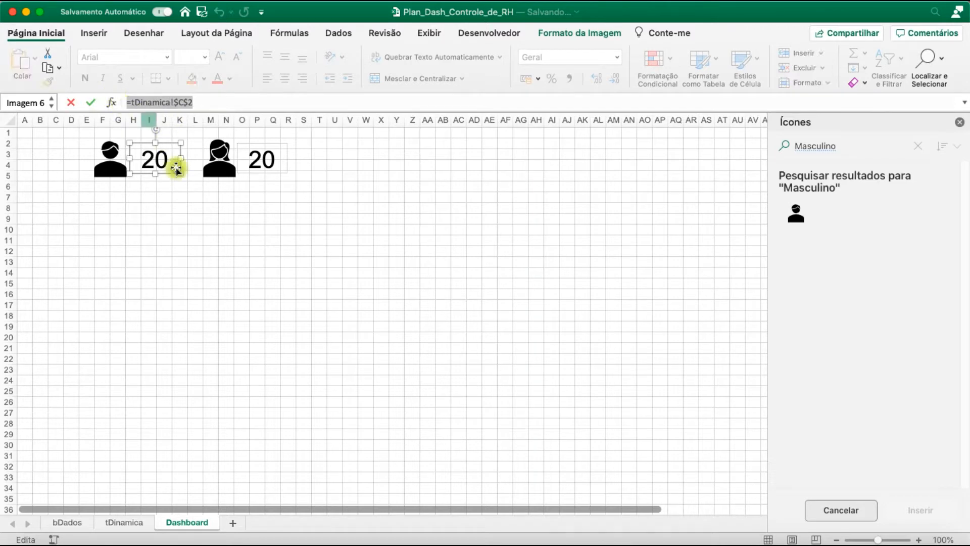
key(BackSpace)
click(135, 520)
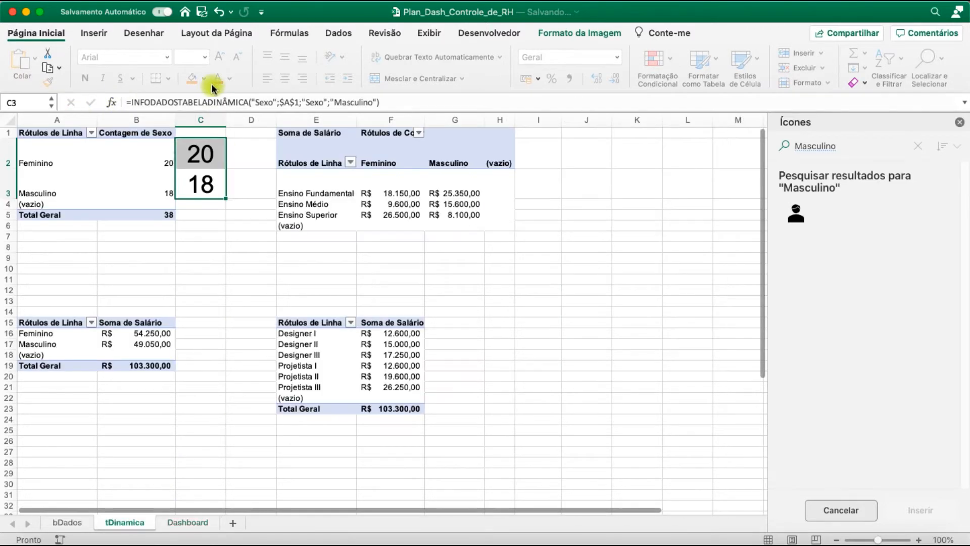
click(208, 189)
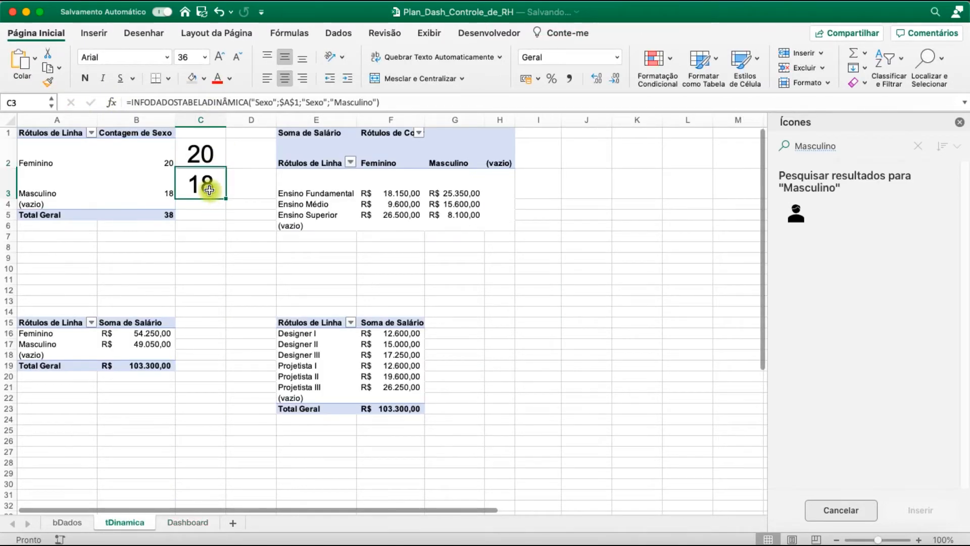
click(190, 524)
click(144, 149)
click(195, 250)
click(156, 158)
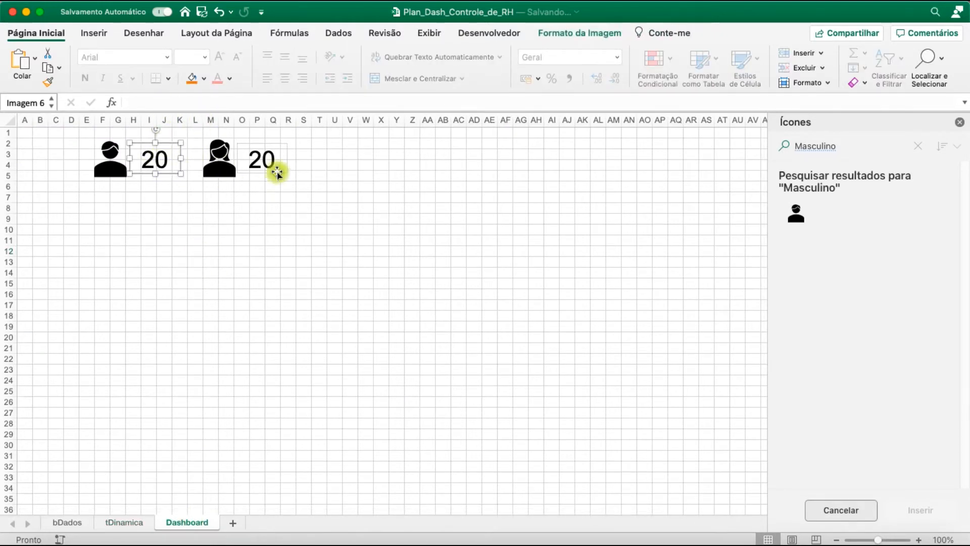
Link the picture beside the male icon to cell C3 of tDinamica
click(159, 104)
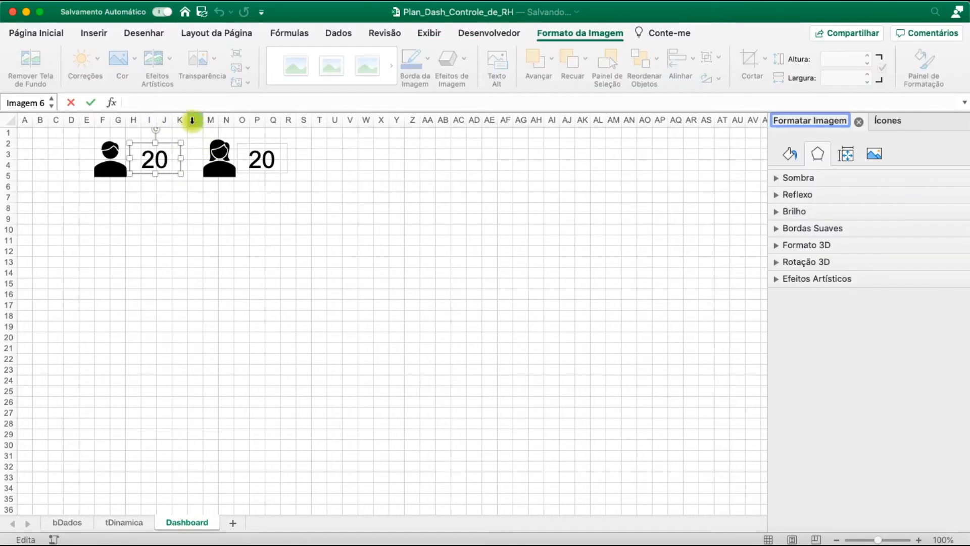
click(149, 100)
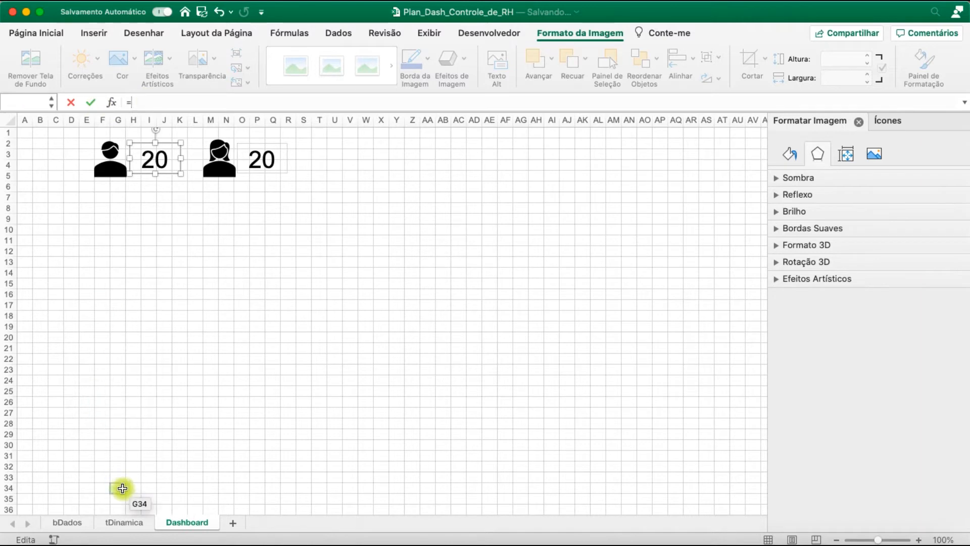
text(=)
click(124, 522)
click(195, 156)
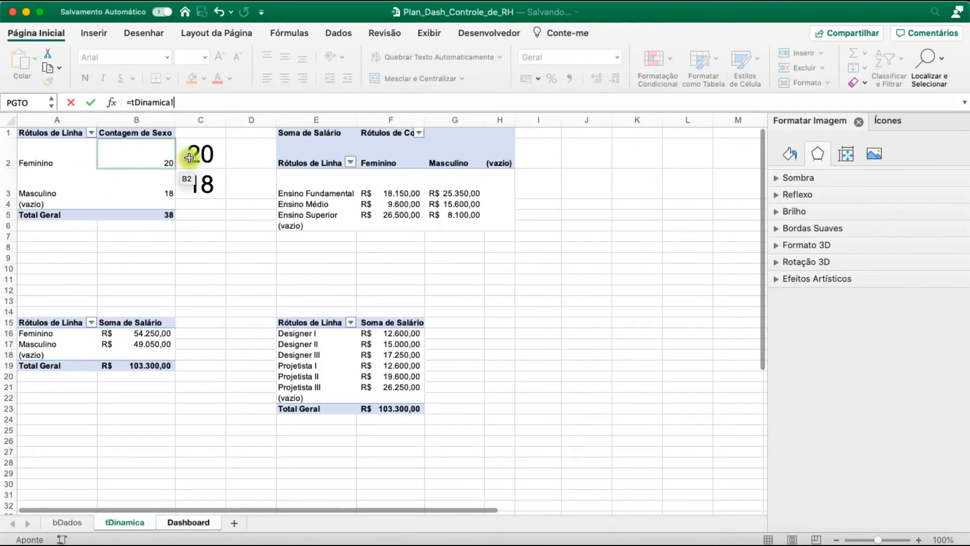
key(Return)
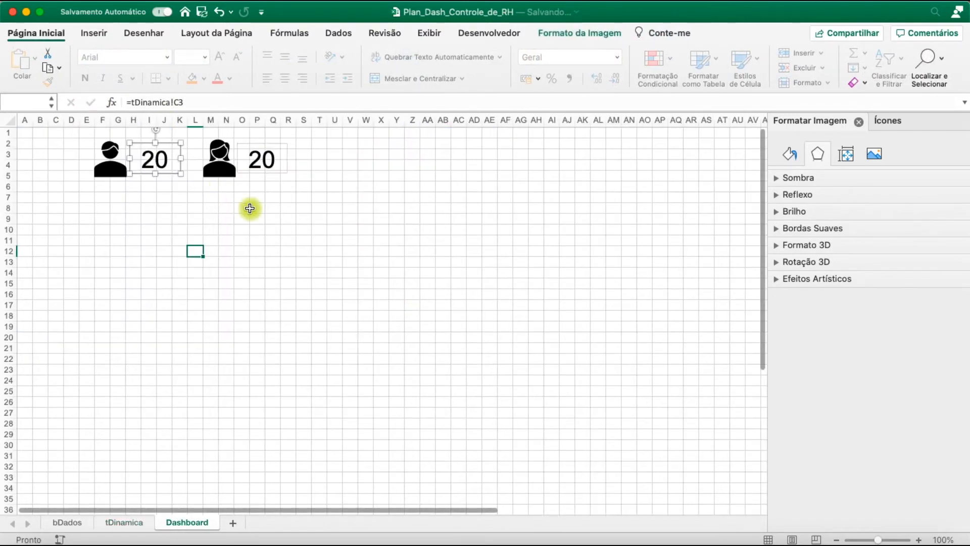
click(211, 261)
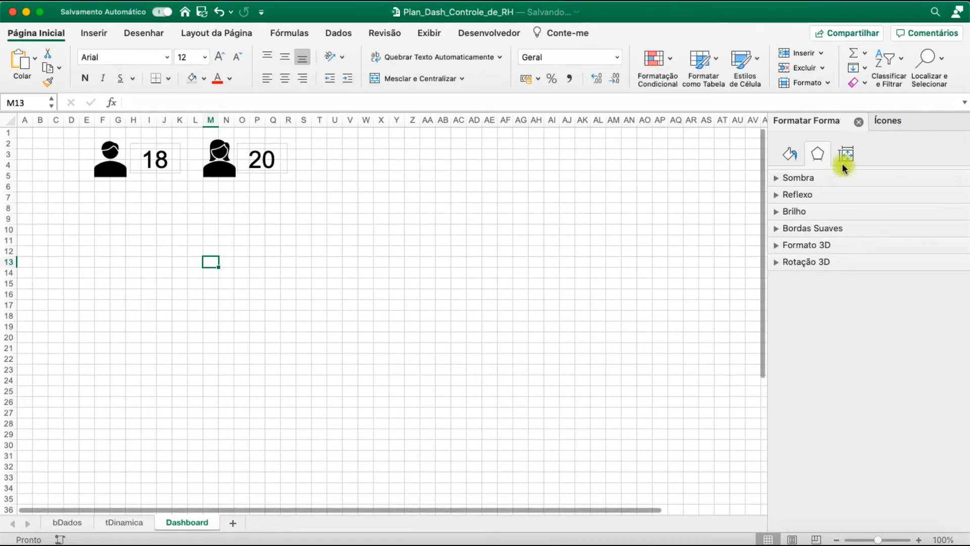
Close the shape formatting and Ícones panes
click(859, 123)
click(959, 123)
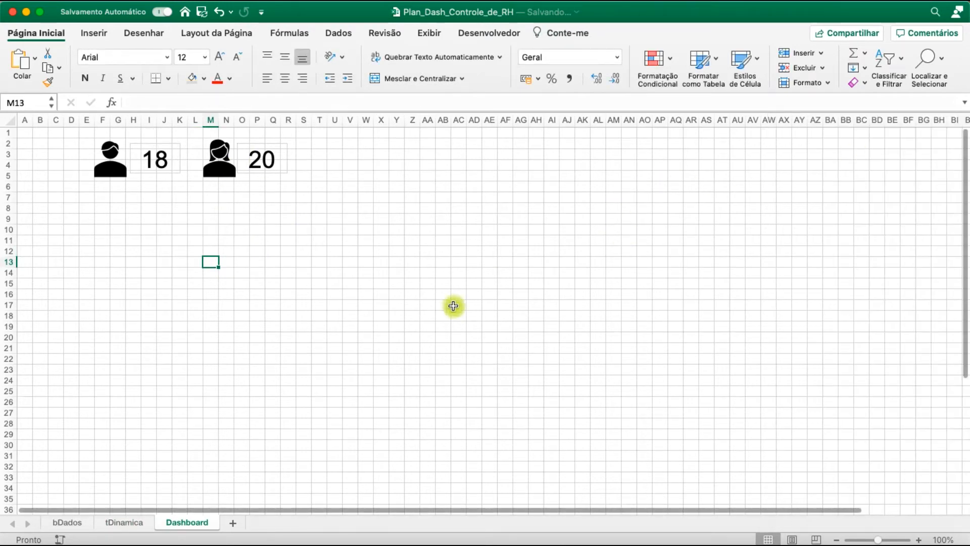
click(458, 304)
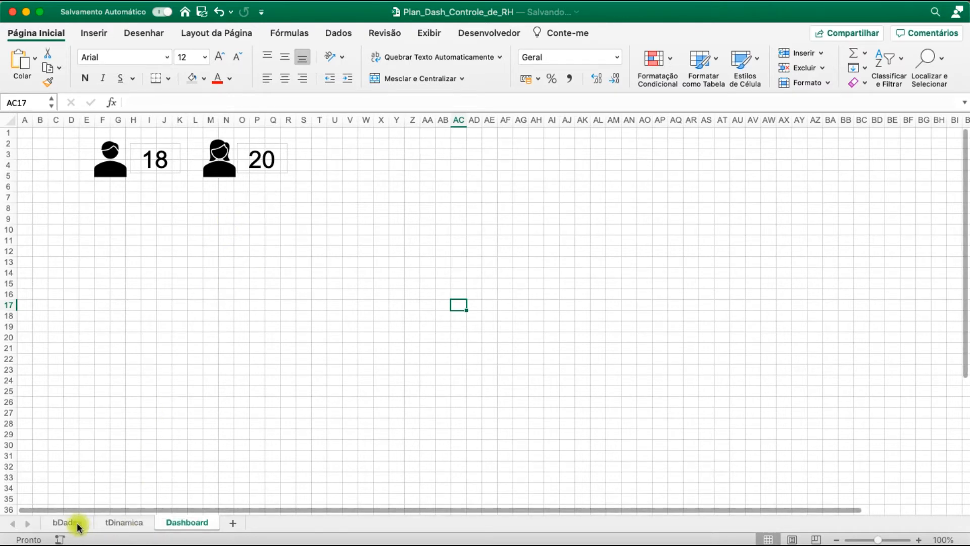
Filter Feminino out of the Contagem de Sexo pivot table and check the linked counts on the Dashboard sheet
click(111, 525)
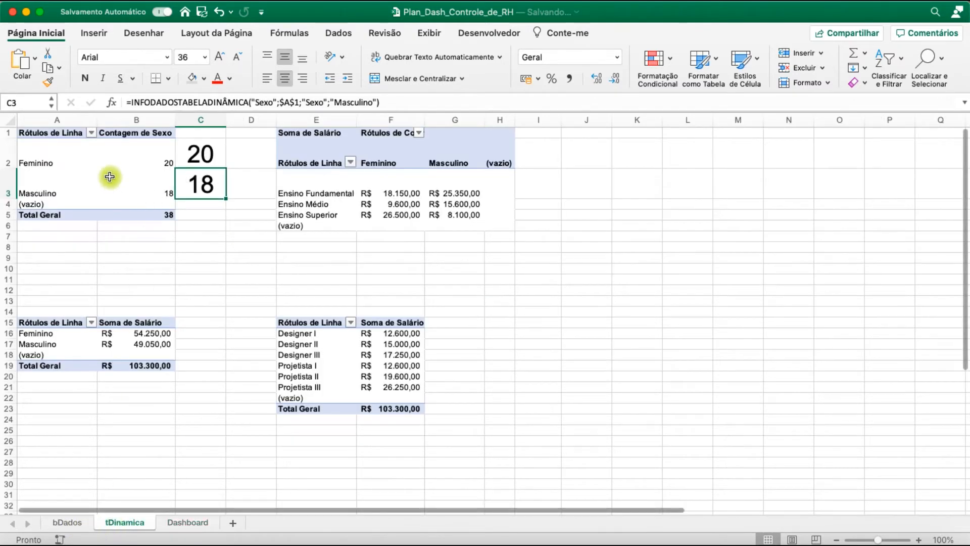
click(81, 152)
click(91, 133)
click(80, 212)
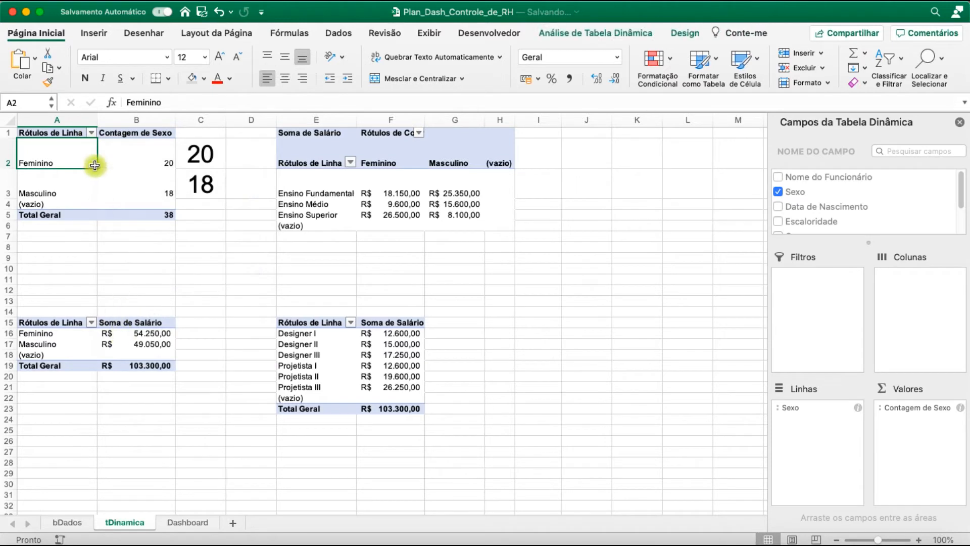
click(91, 133)
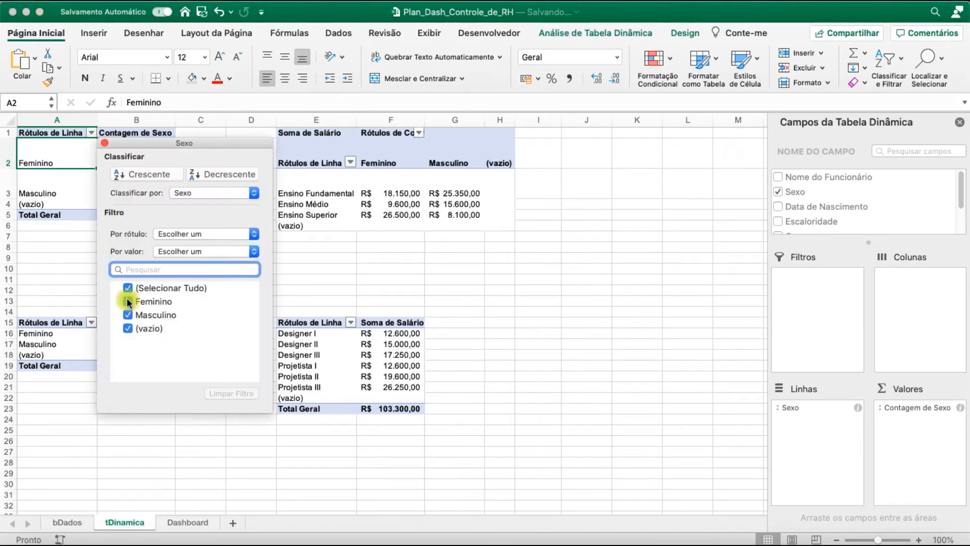
click(128, 301)
click(423, 308)
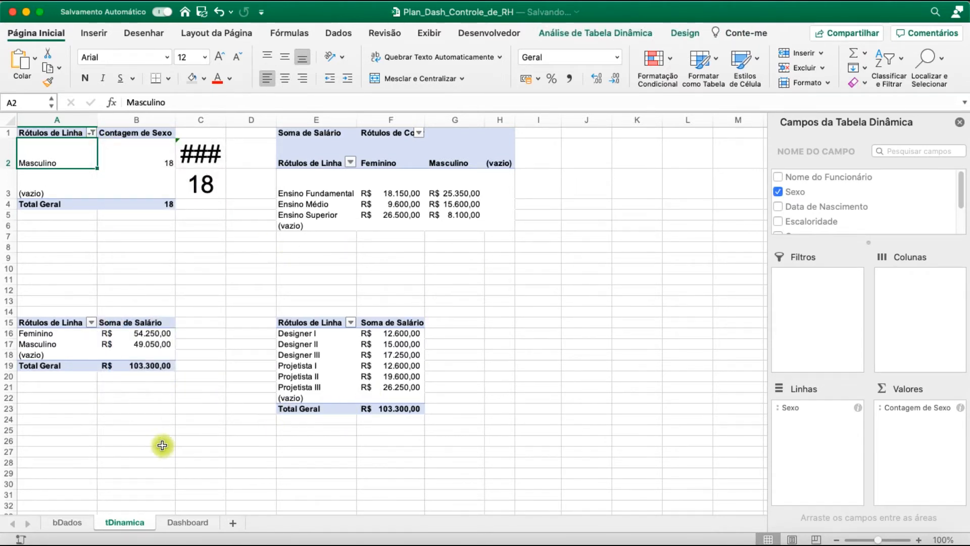
click(195, 523)
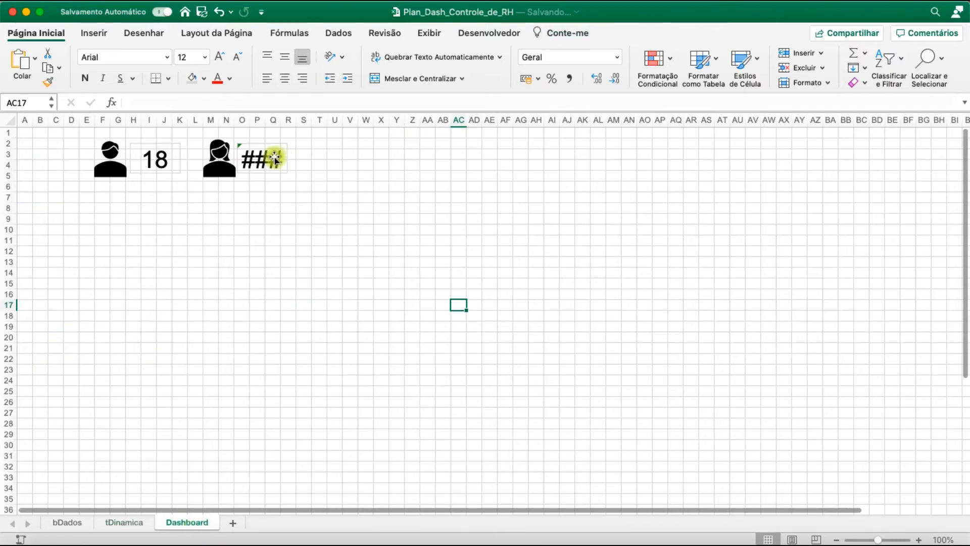
Reselect all items in the Contagem de Sexo pivot table's filter and recheck the counts on the Dashboard sheet
click(125, 523)
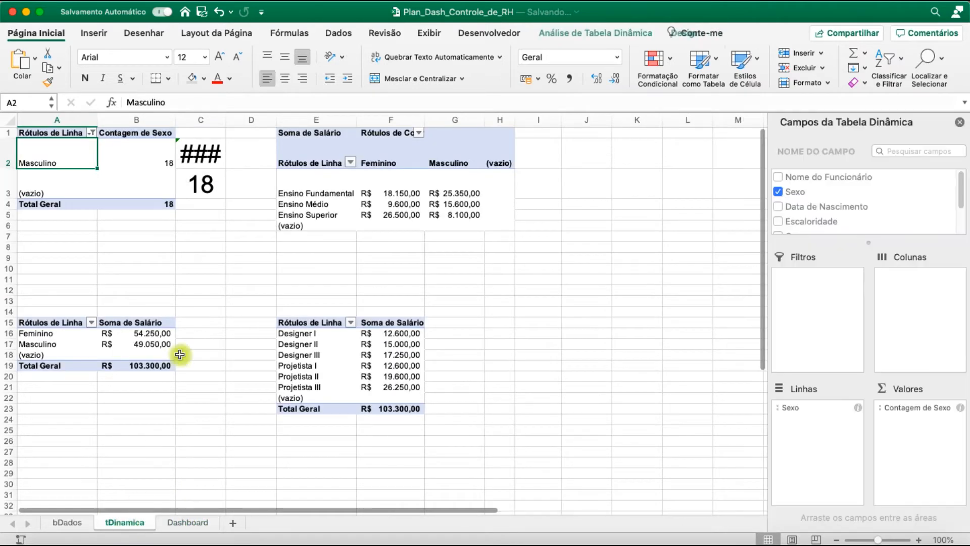
click(91, 134)
click(127, 287)
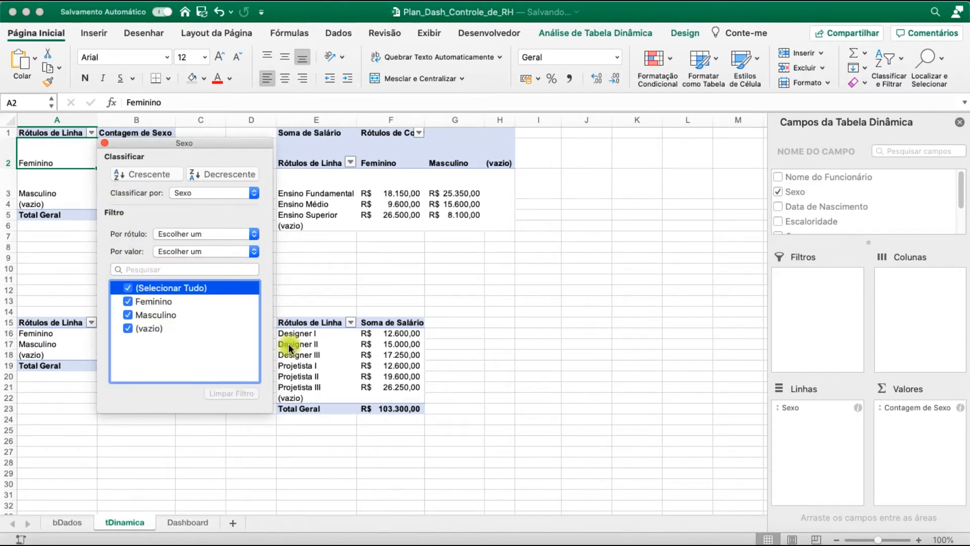
click(475, 280)
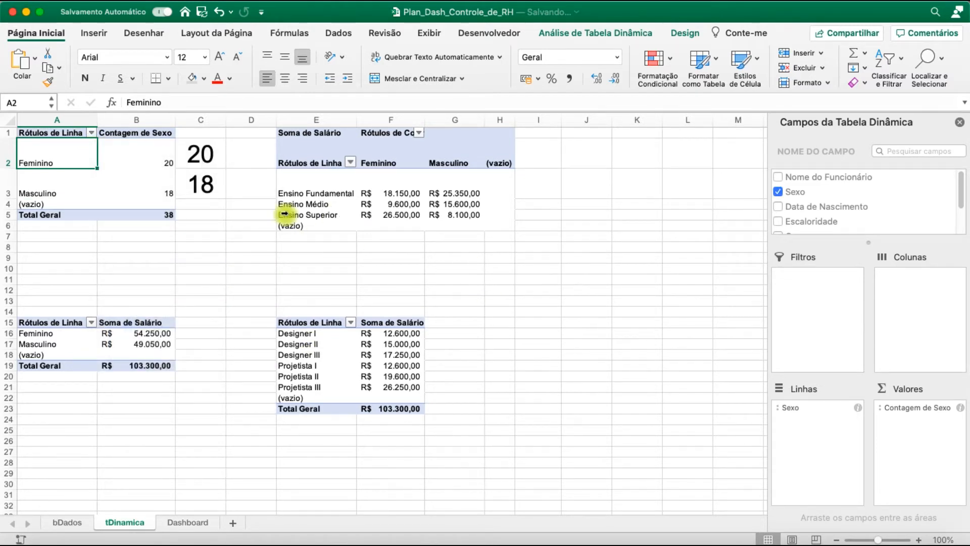
click(251, 275)
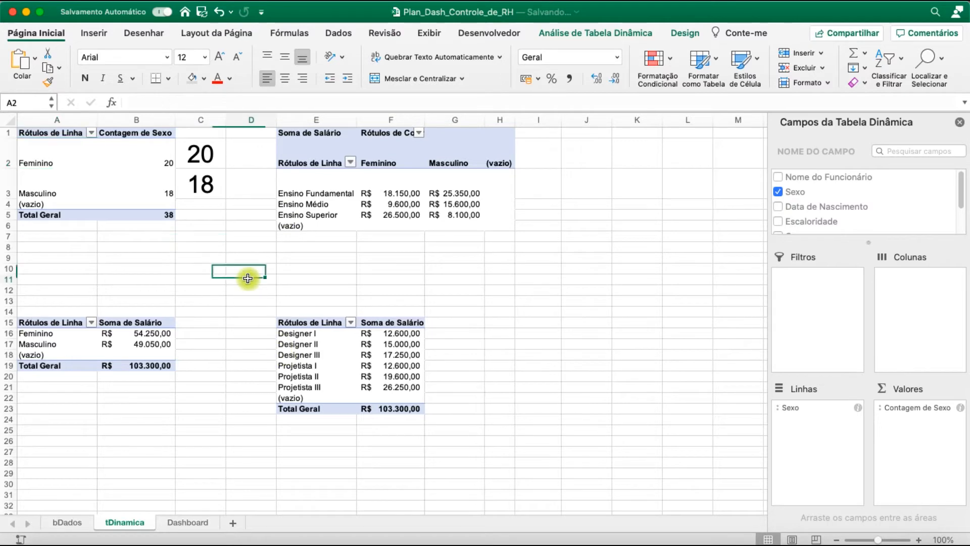
click(192, 523)
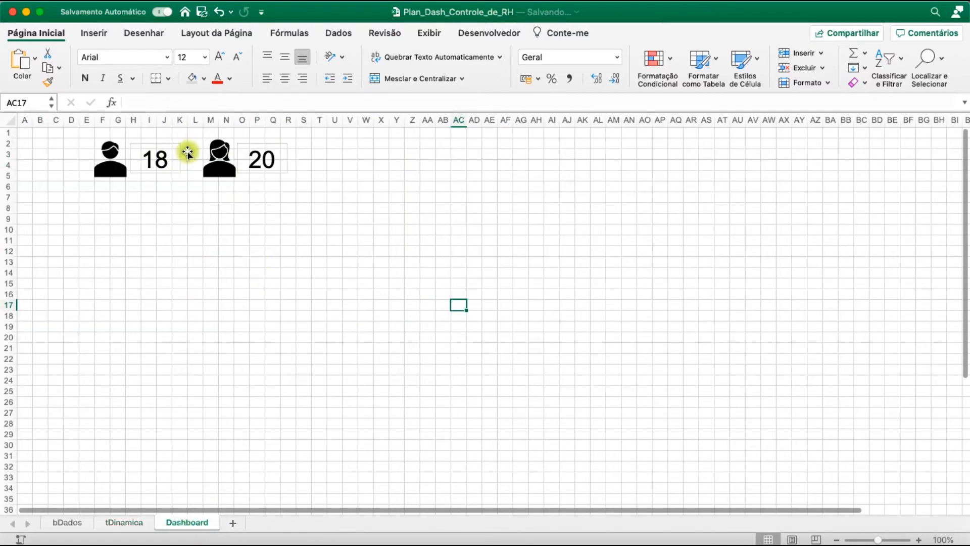
Fill tDinamica cells C2:C3 with white and check the linked pictures on the Dashboard sheet
click(126, 523)
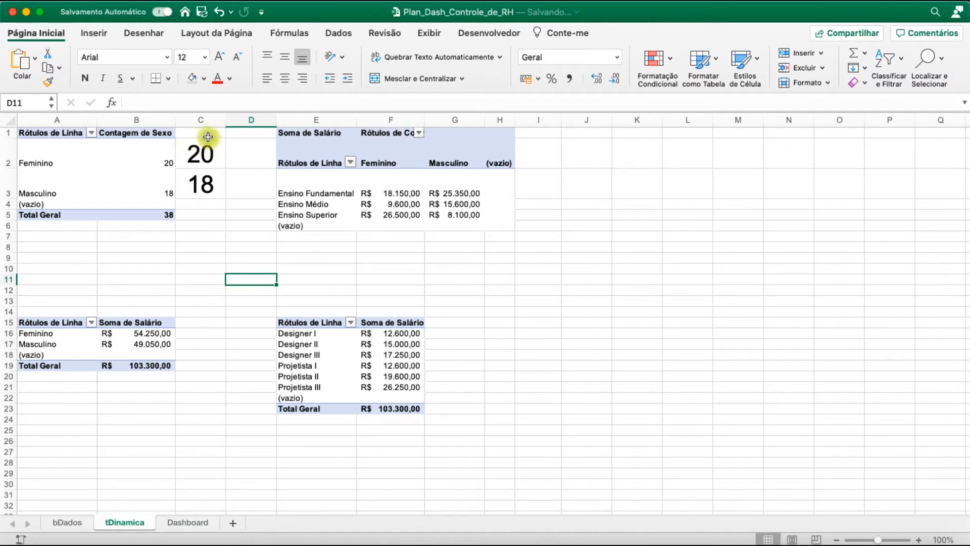
drag(194, 183, 201, 152)
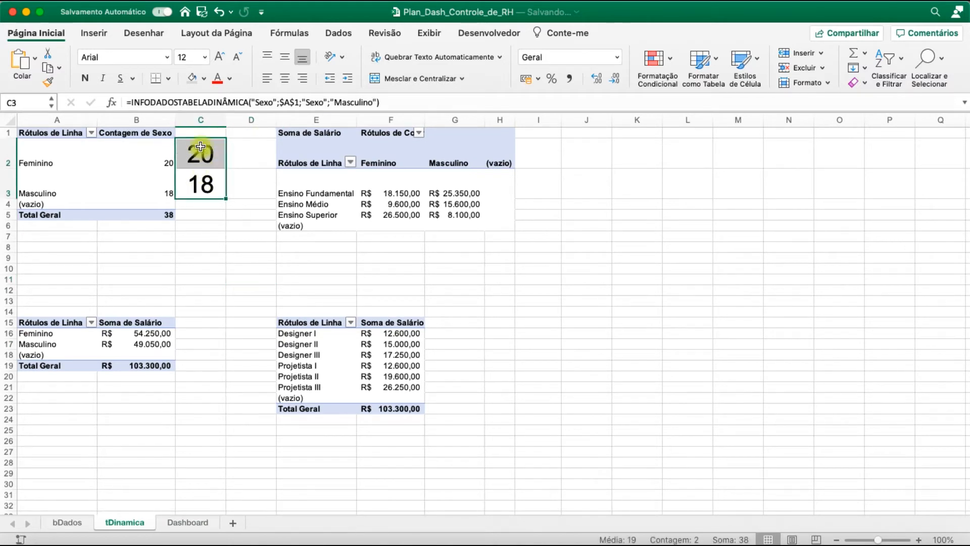
click(170, 80)
click(206, 79)
click(207, 80)
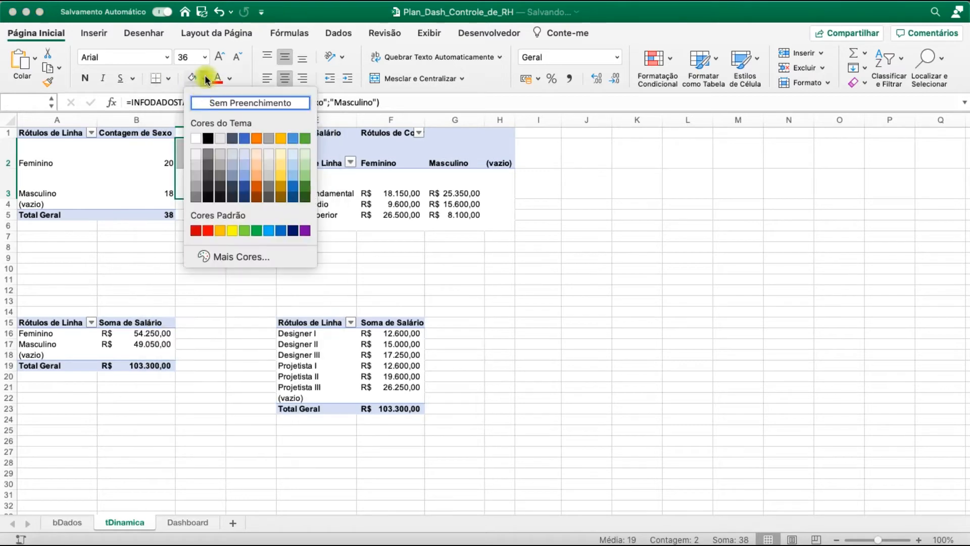
click(197, 142)
click(235, 280)
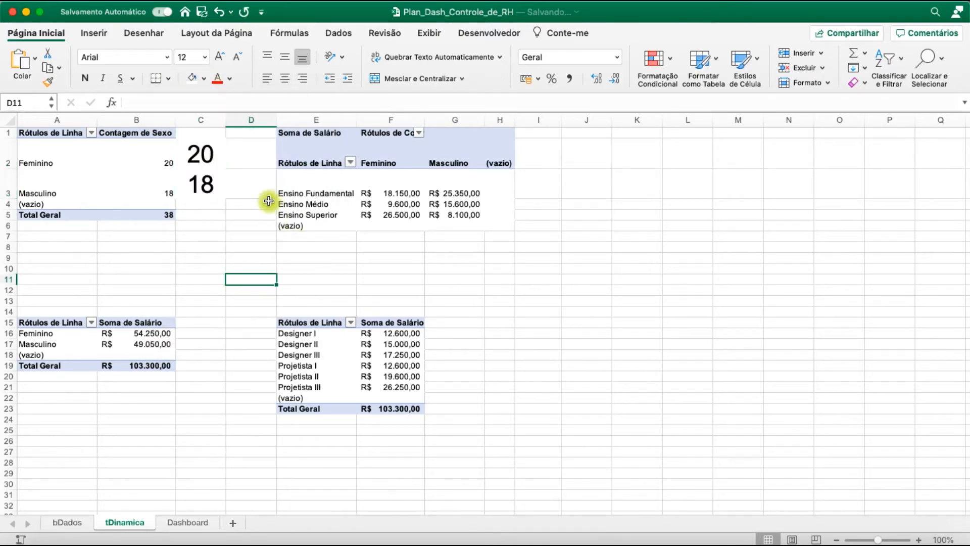
click(188, 522)
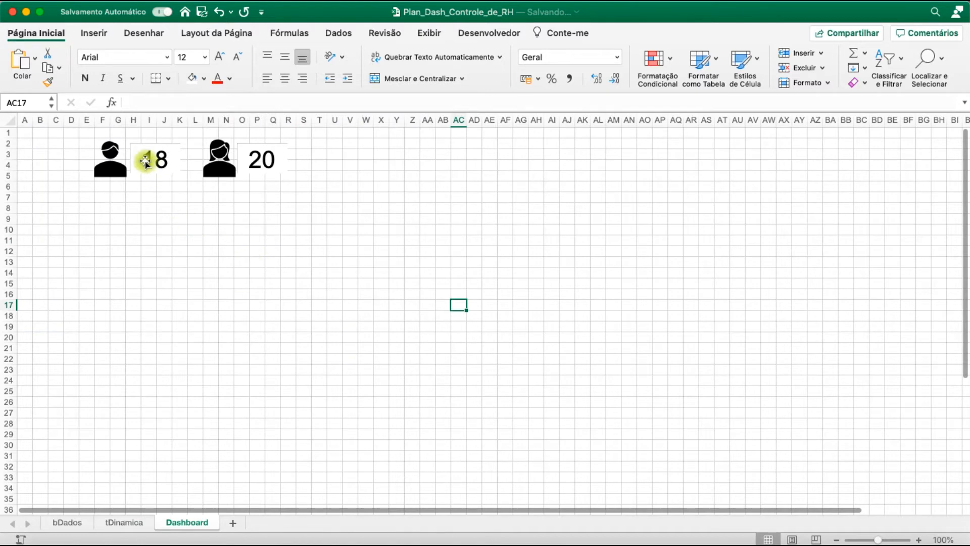
Hide the gridlines on the tDinamica sheet
click(144, 523)
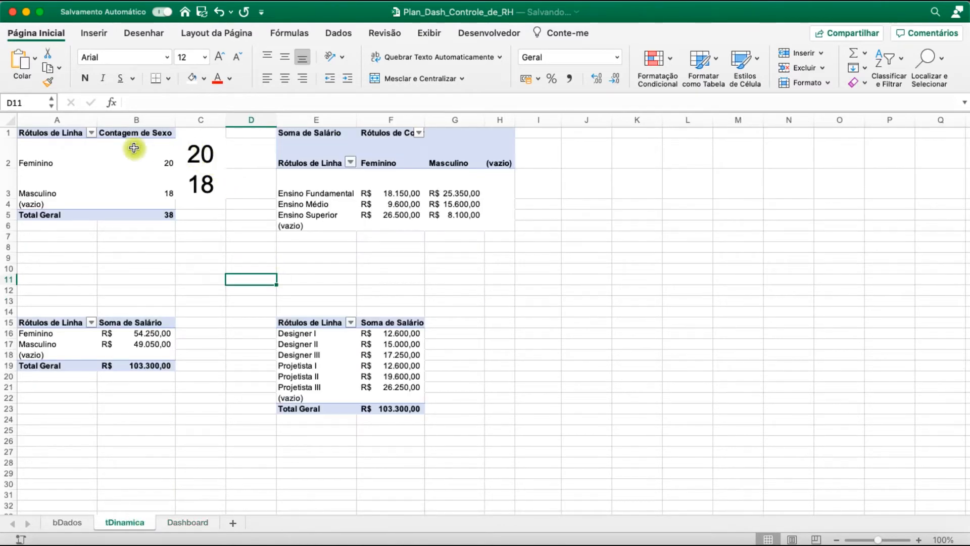
click(412, 34)
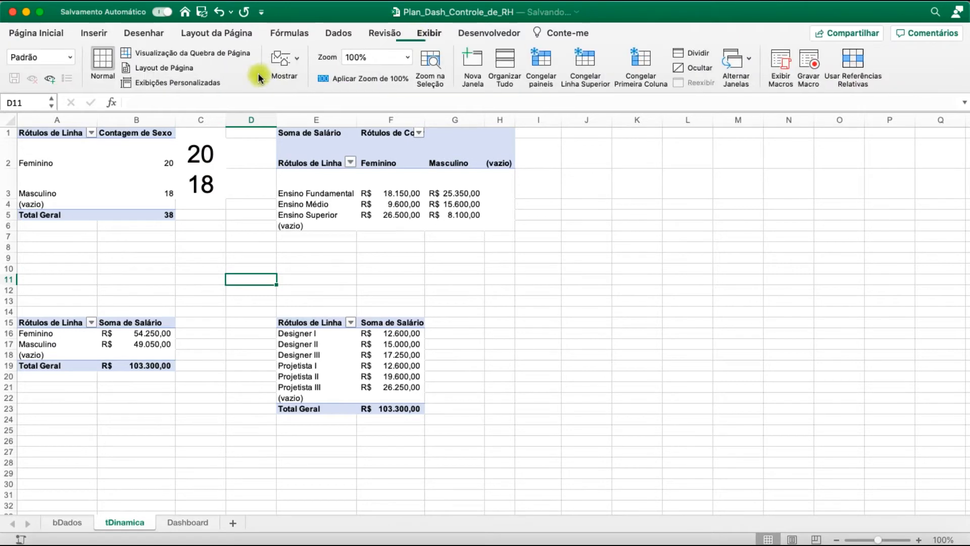
click(289, 65)
click(219, 122)
click(217, 275)
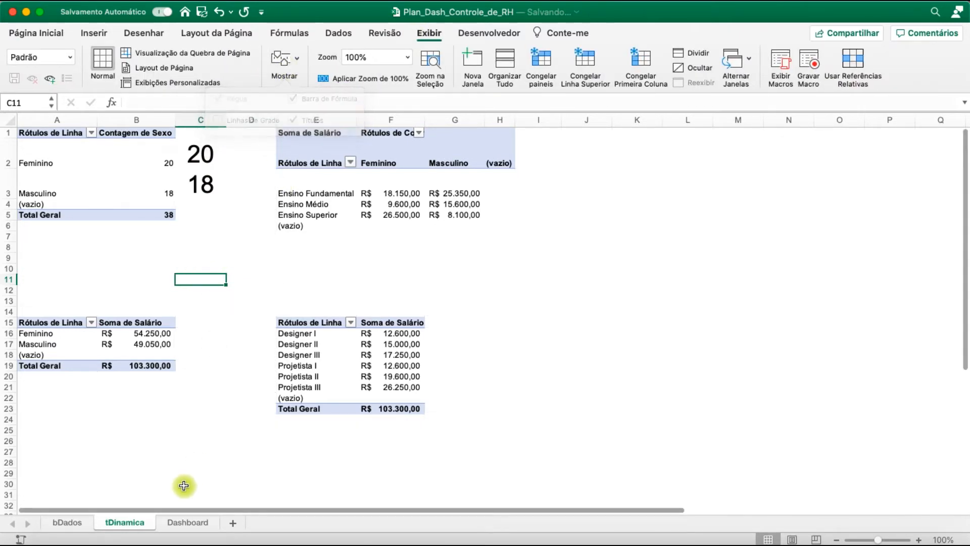
Fill all cells of the tDinamica sheet with the second-lightest grey in the white theme colour's shades
click(195, 521)
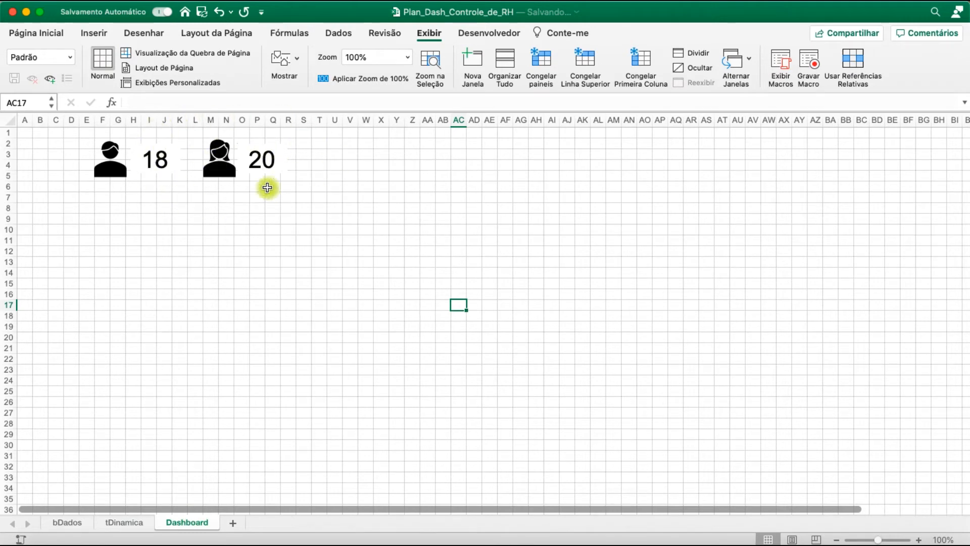
click(147, 521)
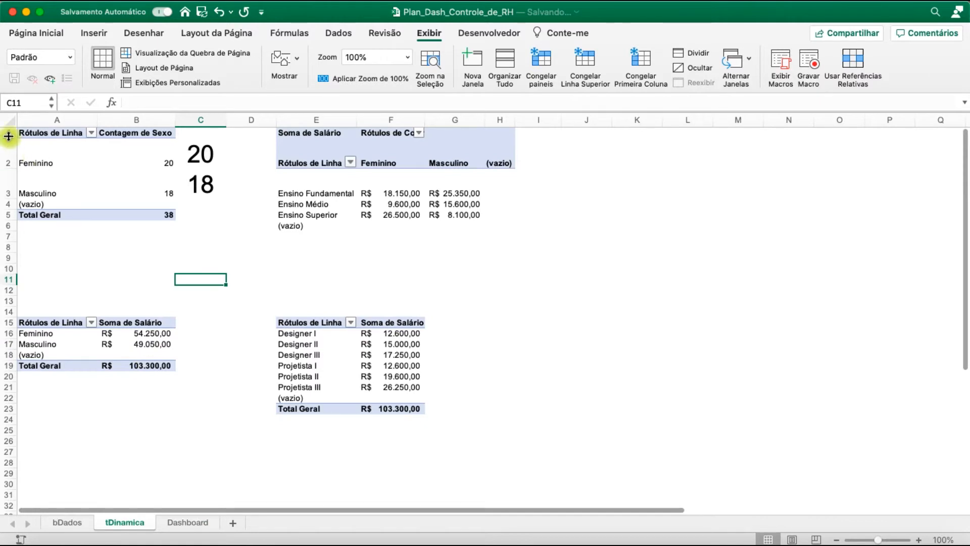
click(8, 120)
click(101, 32)
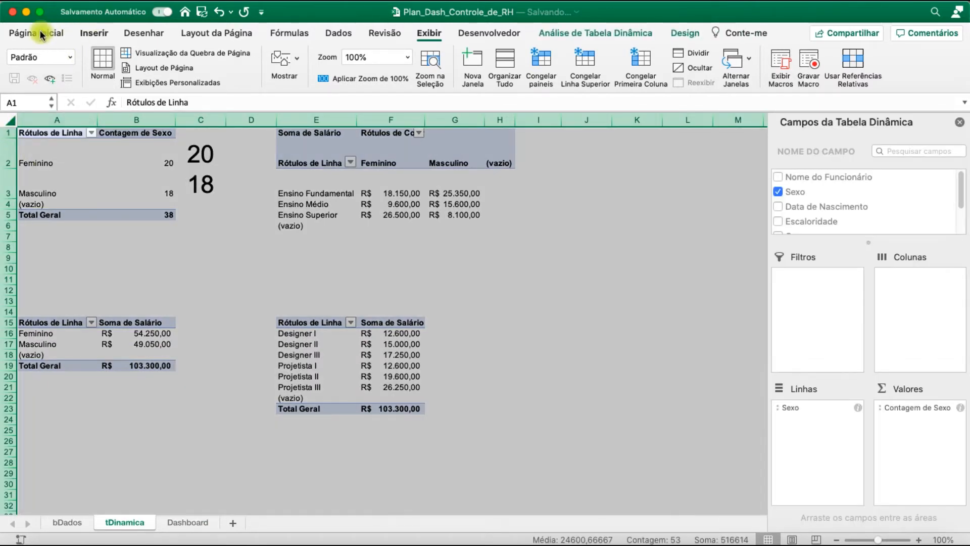
click(40, 29)
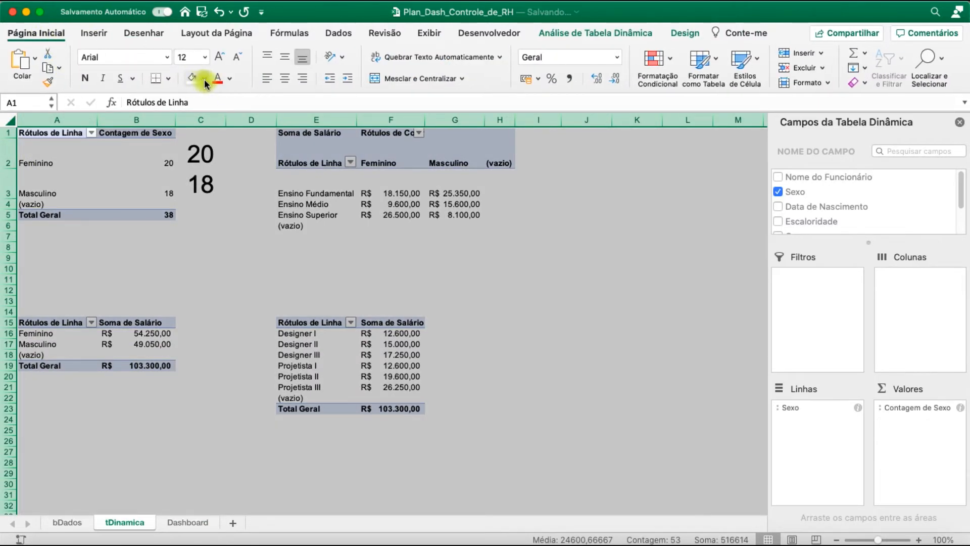
click(204, 79)
click(197, 166)
click(205, 269)
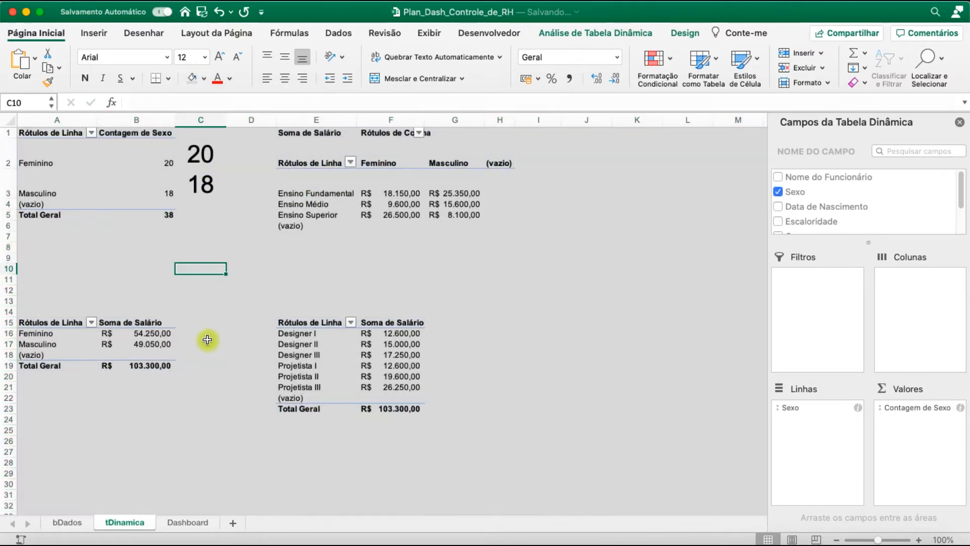
Fill all cells of the Dashboard sheet with the lightest grey in the white theme colour's shades
click(186, 522)
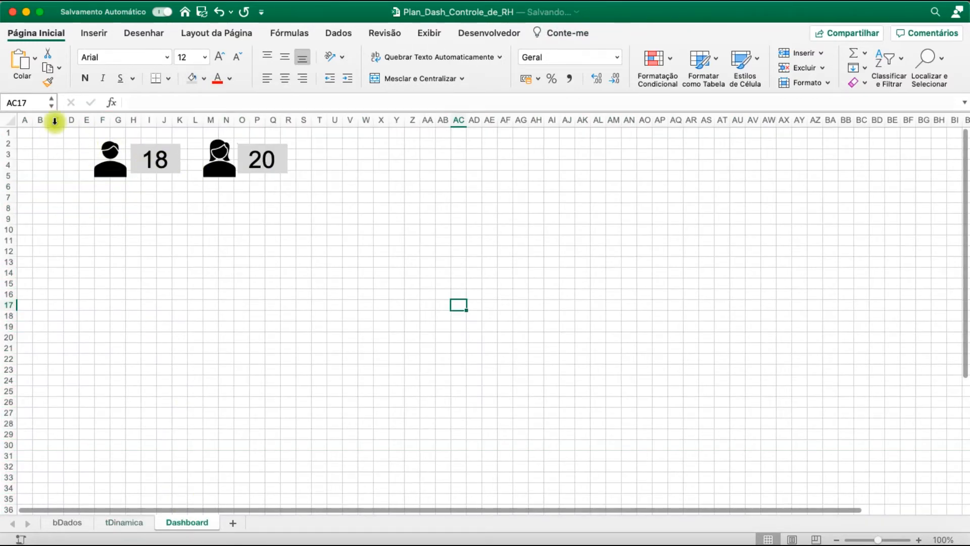
click(10, 121)
click(192, 79)
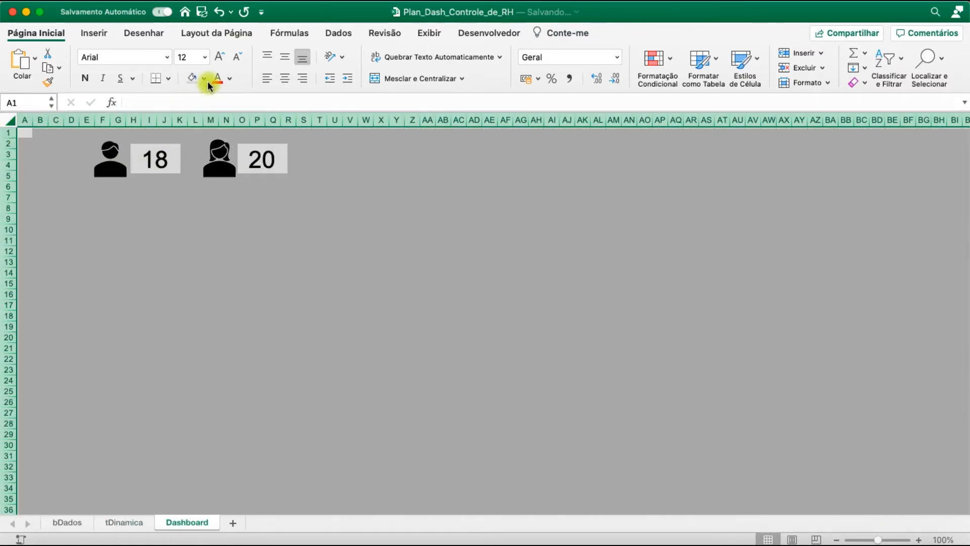
click(204, 79)
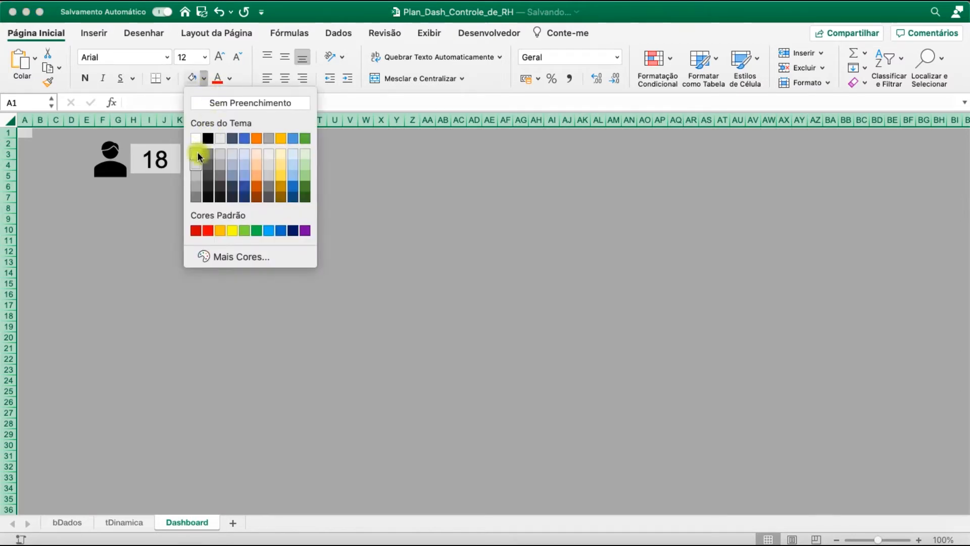
click(197, 152)
click(258, 277)
Fill all cells of the tDinamica sheet with the same lightest grey as the Dashboard background
click(141, 520)
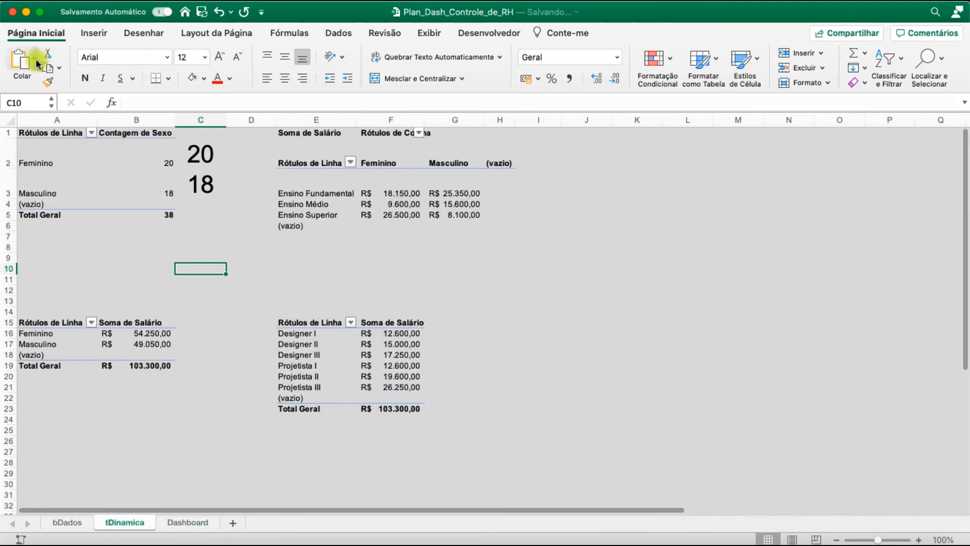
click(10, 122)
click(204, 79)
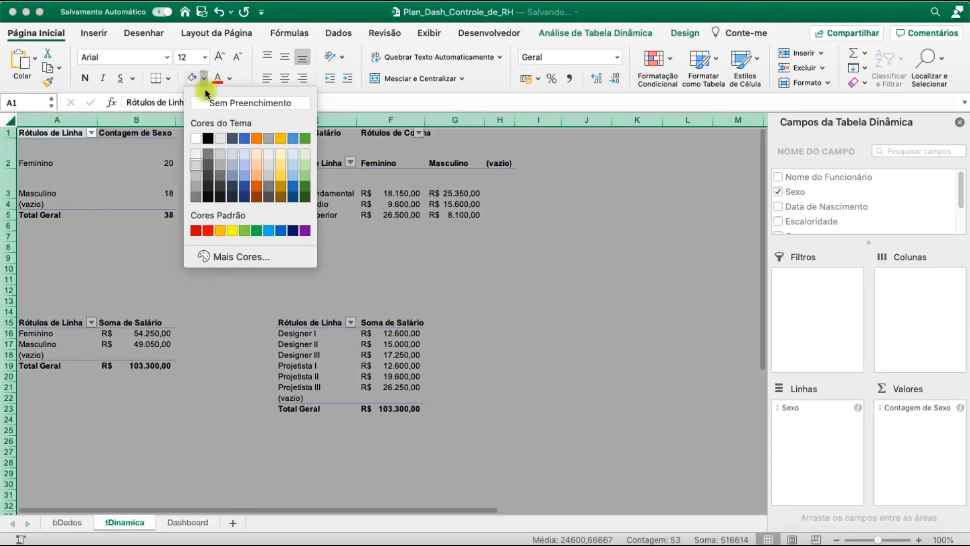
click(195, 153)
click(329, 268)
Insert a 2D pie pivot chart from the Soma de Salário by Sexo pivot table on the tDinamica sheet
click(141, 343)
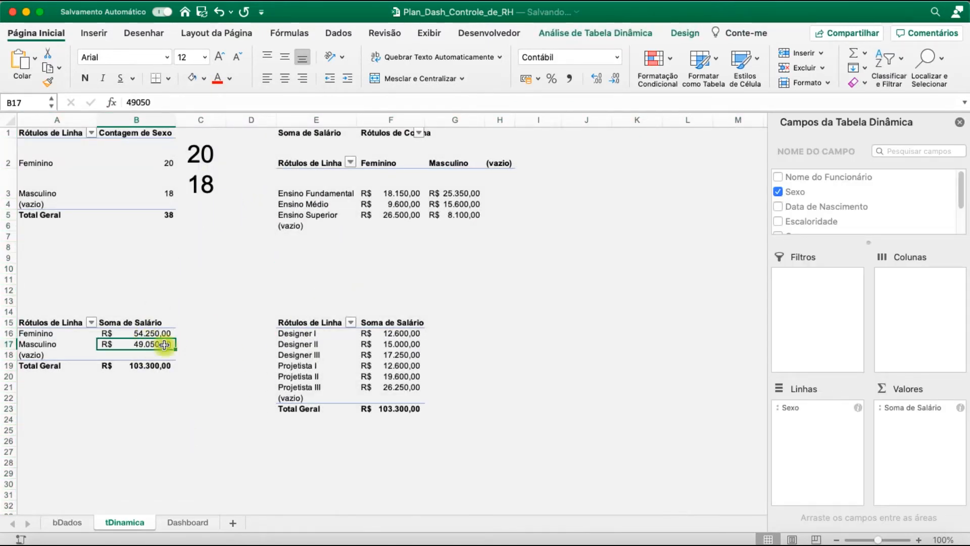
click(95, 34)
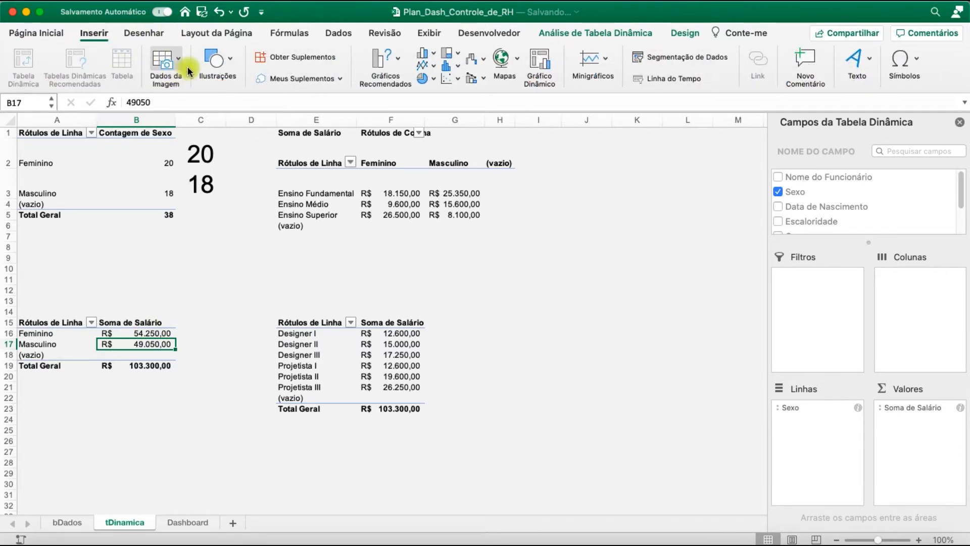
click(428, 79)
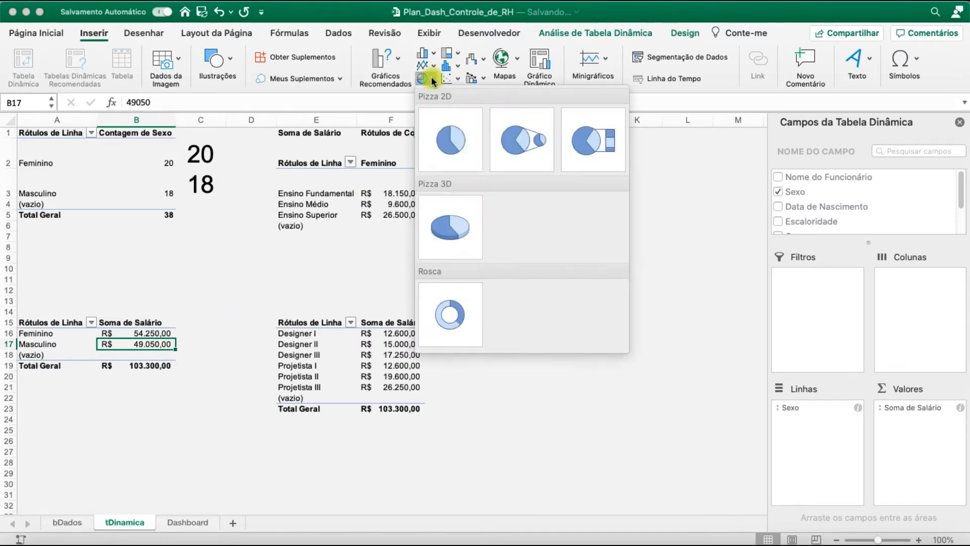
click(437, 228)
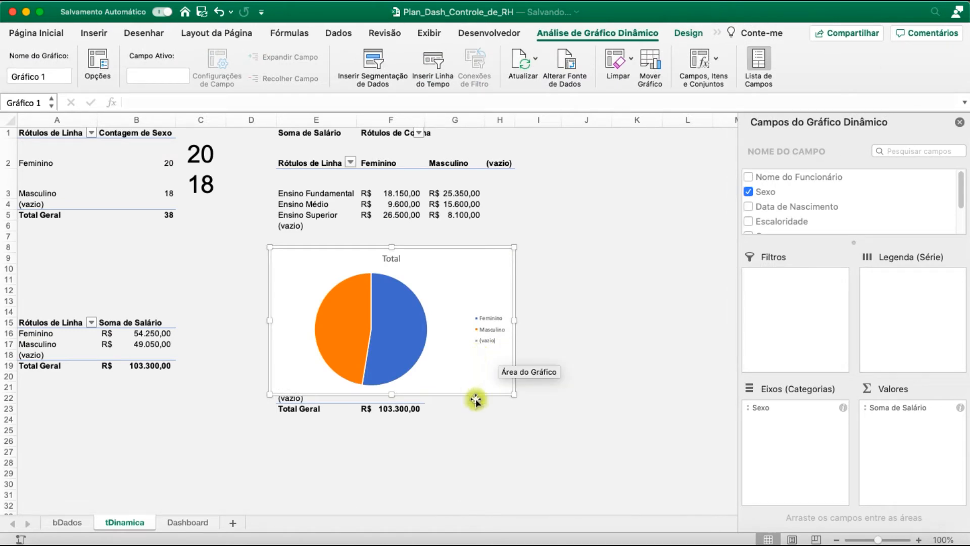
Cut the salary pie chart from the tDinamica sheet and paste it into the Dashboard sheet
key(super+x)
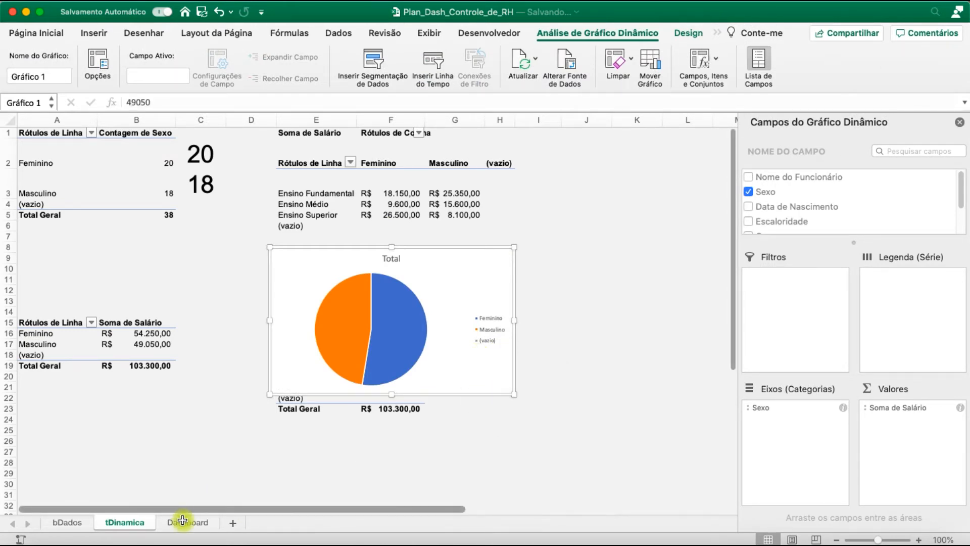
click(182, 521)
click(230, 359)
key(super+v)
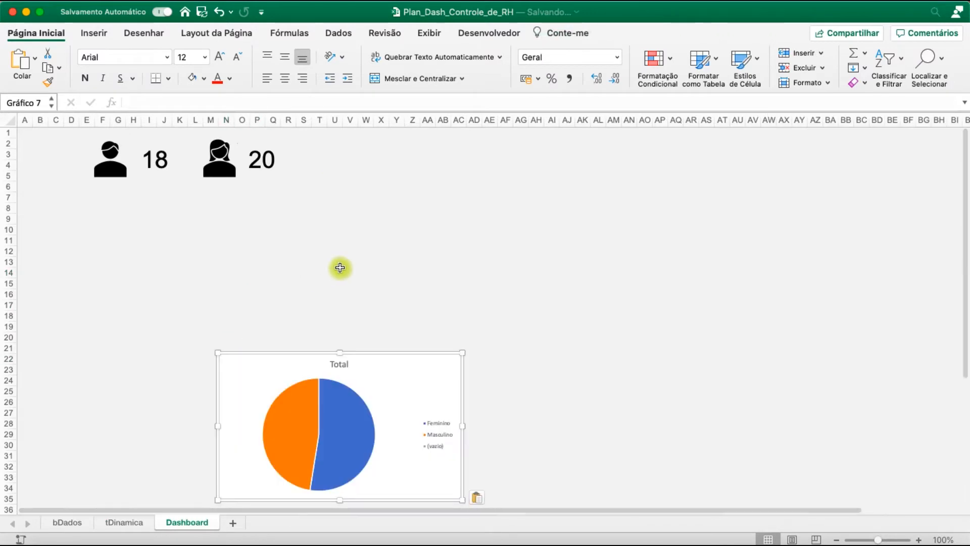
Position the pie chart directly below the sex icons and narrow it to the width of the icon row
drag(419, 389, 288, 237)
mouse_move(285, 237)
mouse_down()
mouse_move(290, 219)
mouse_move(283, 226)
mouse_move(304, 226)
mouse_move(286, 228)
mouse_move(338, 240)
mouse_move(281, 224)
mouse_move(291, 225)
mouse_up()
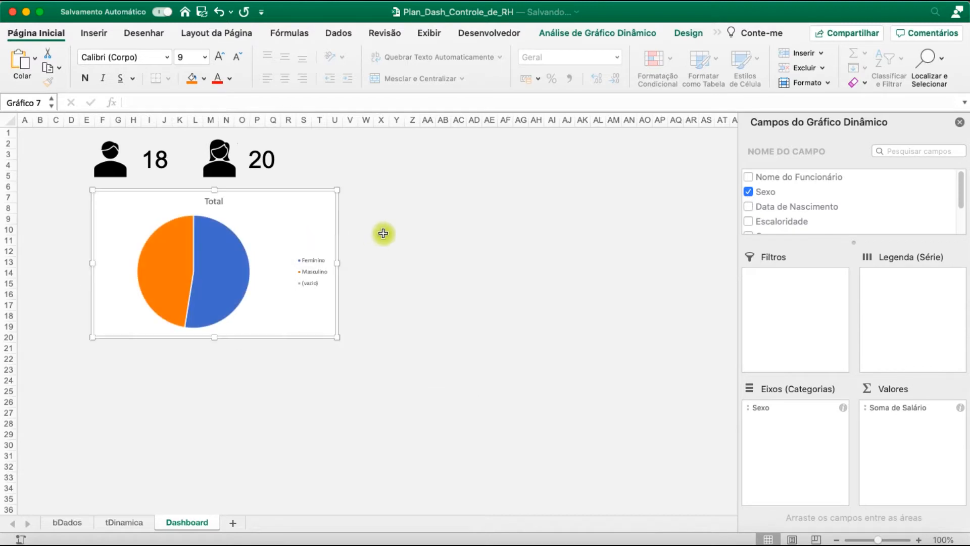
drag(337, 263, 278, 256)
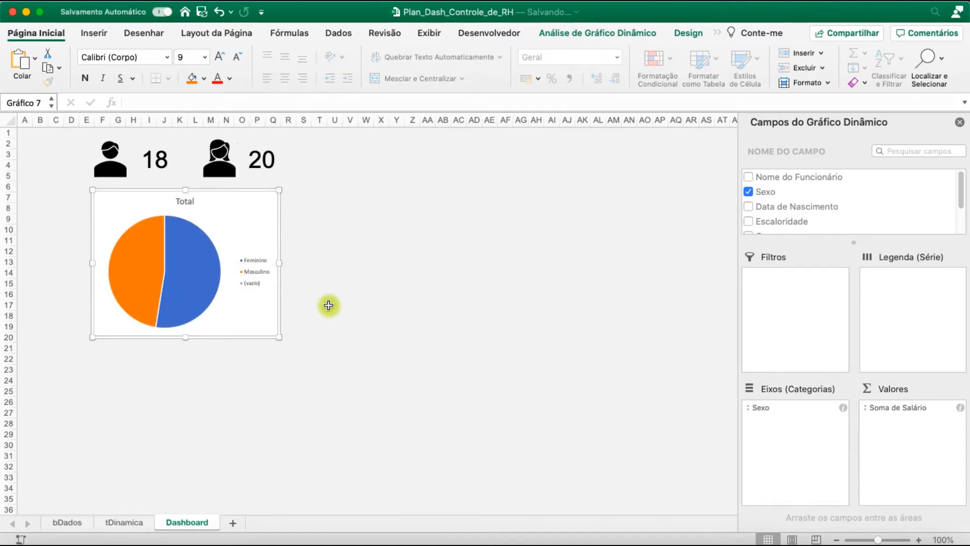
Set the pie chart's legend position to Inferior
click(687, 33)
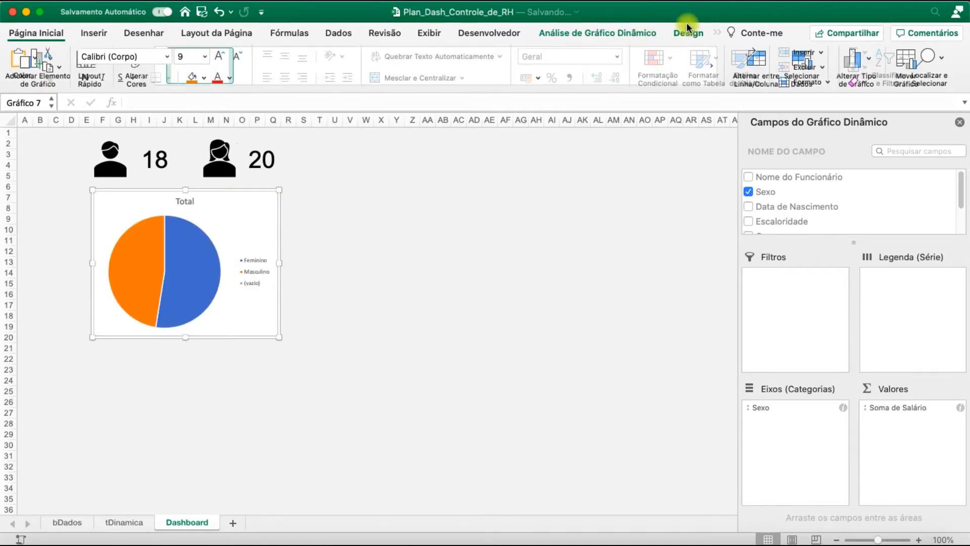
click(54, 63)
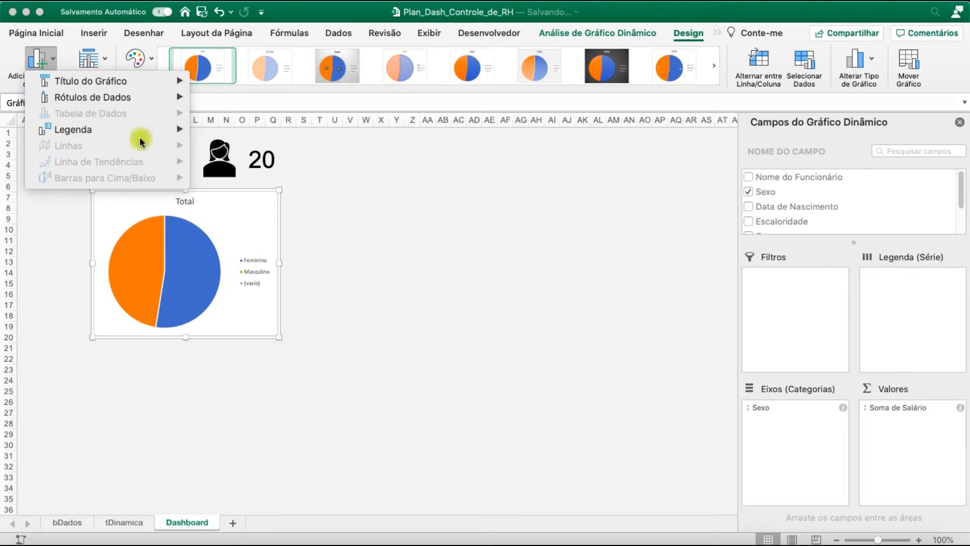
mouse_move(162, 132)
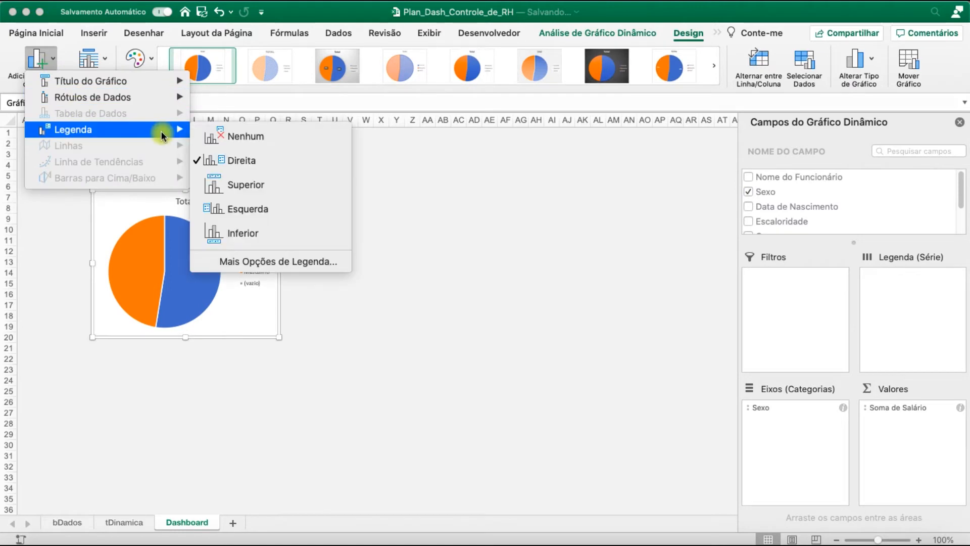
click(263, 234)
Try several chart styles on the pie chart and apply the fifth one, with category and percentage labels on a white background
click(714, 74)
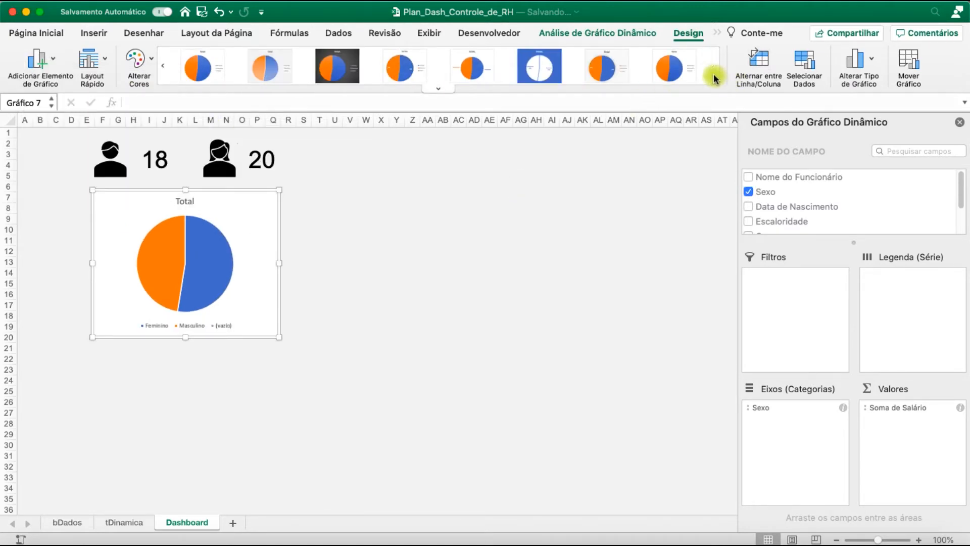
click(441, 89)
click(442, 89)
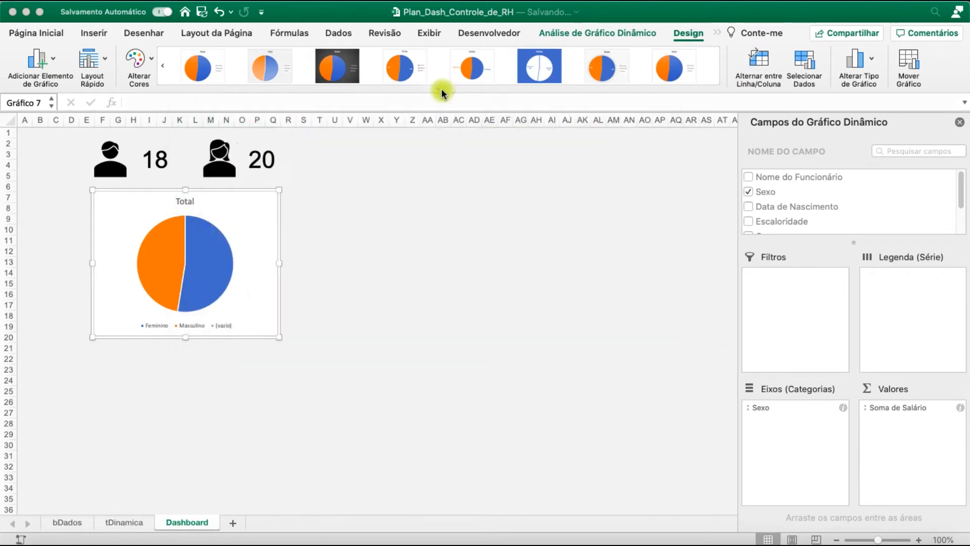
click(541, 68)
click(614, 66)
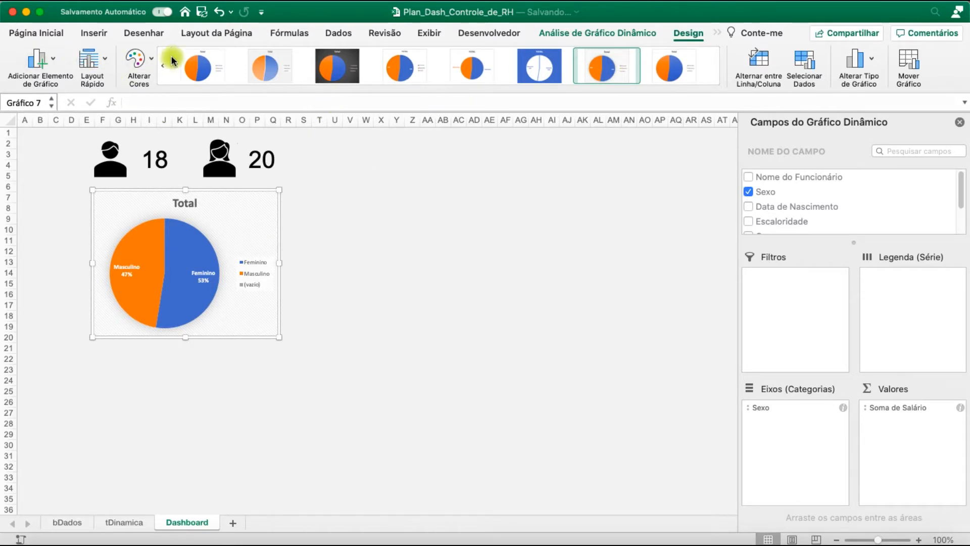
click(273, 60)
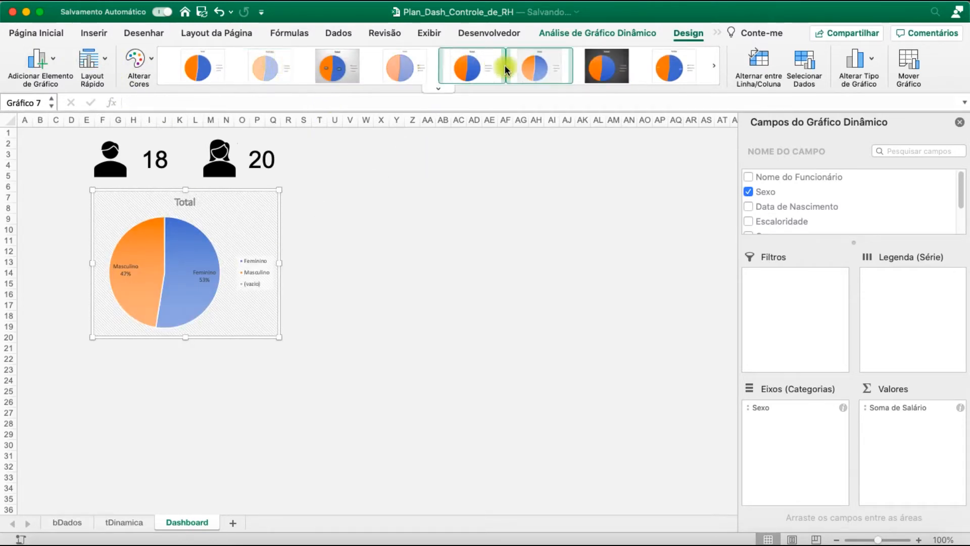
click(671, 66)
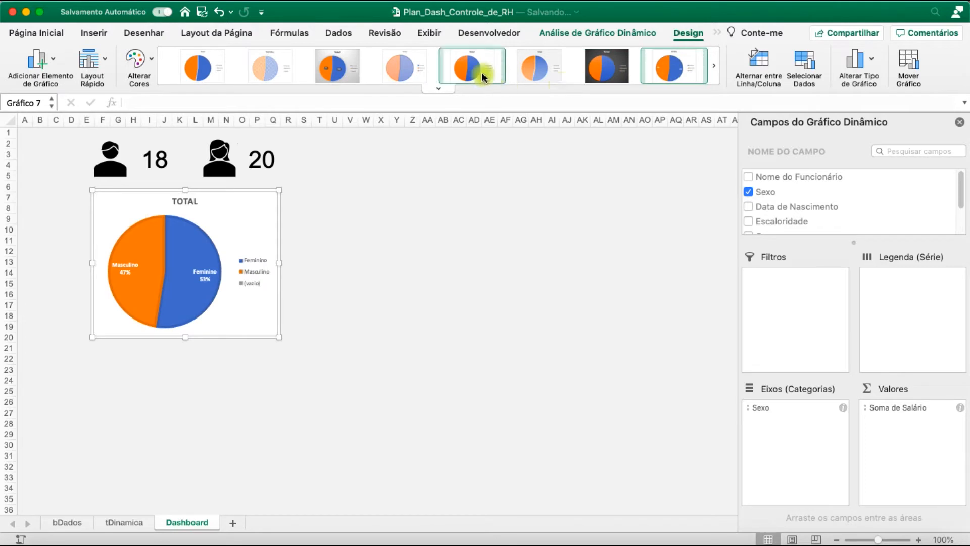
click(463, 74)
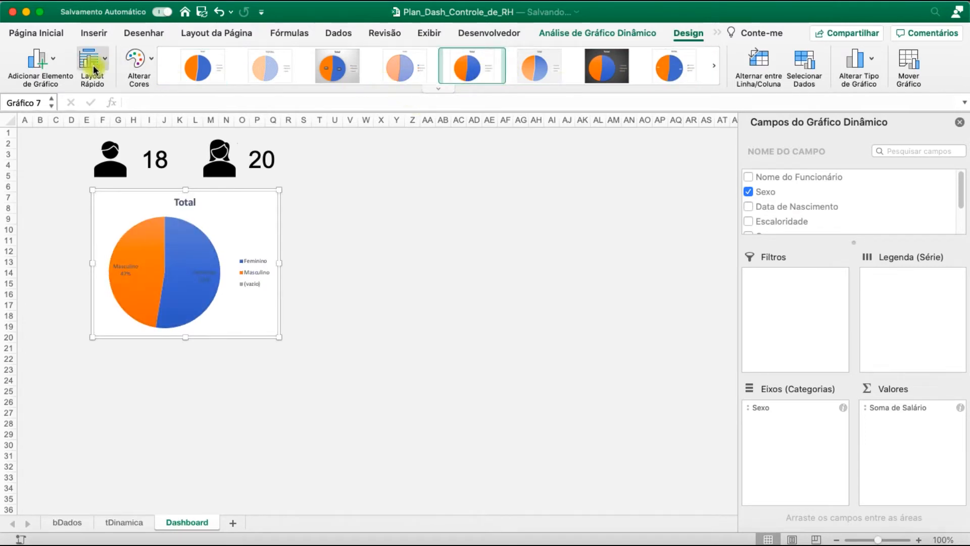
Place the restyled pie chart's legend at Inferior and delete the chart title "Total"
click(46, 64)
mouse_move(91, 131)
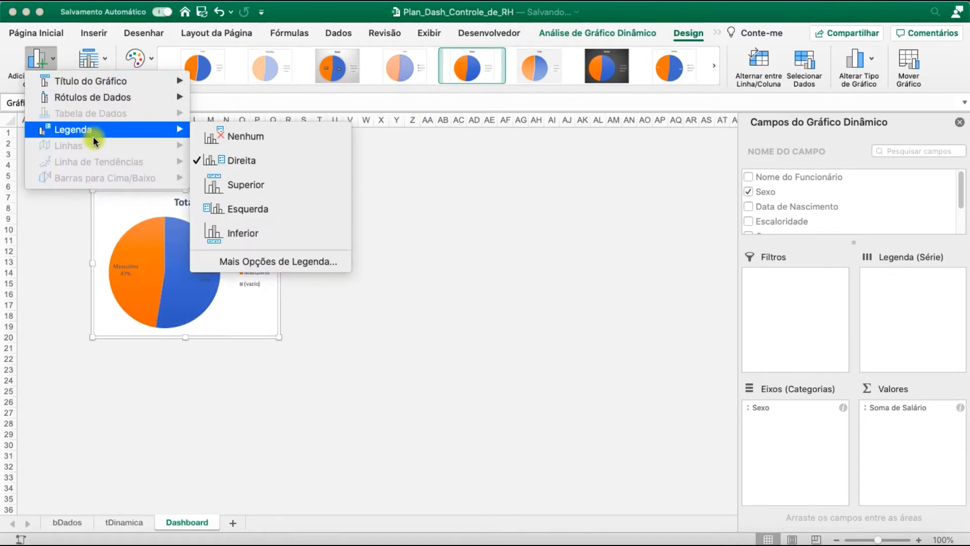
click(275, 231)
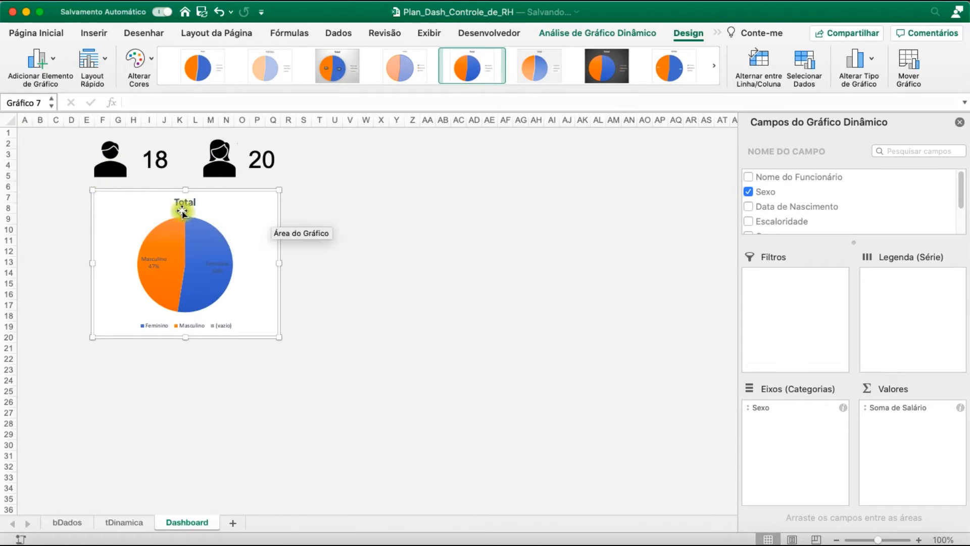
click(366, 228)
click(182, 209)
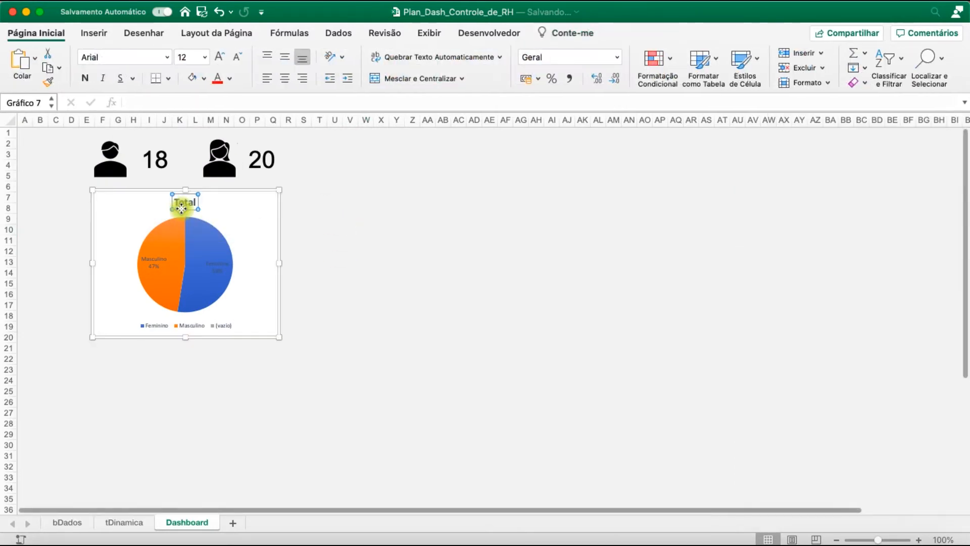
key(Delete)
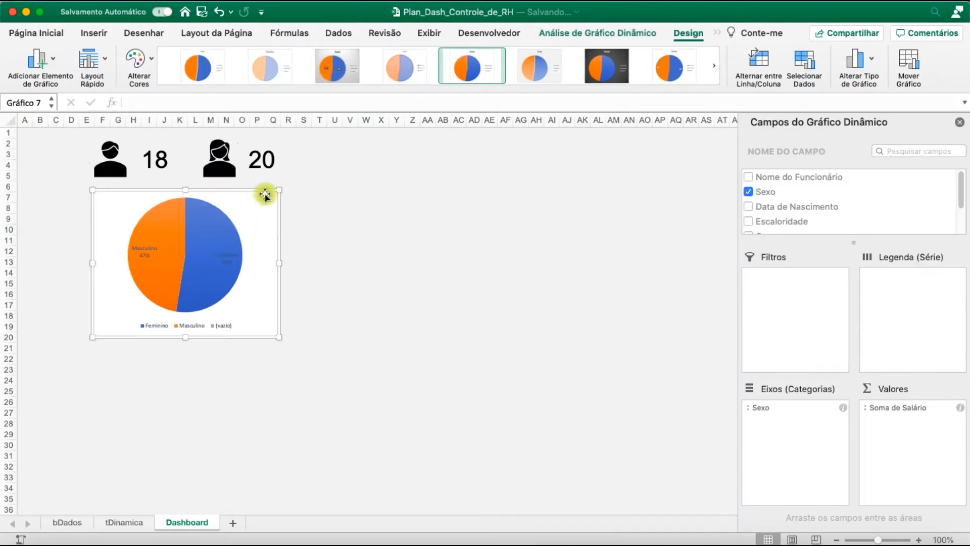
Format the pie chart's data labels in Arial Narrow, size 12, with black text
mouse_move(176, 257)
click(145, 249)
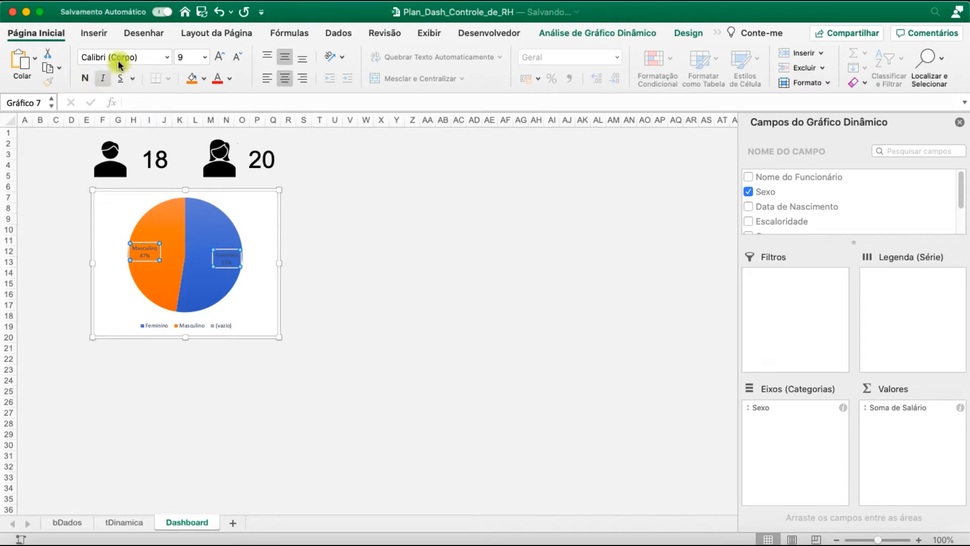
click(120, 58)
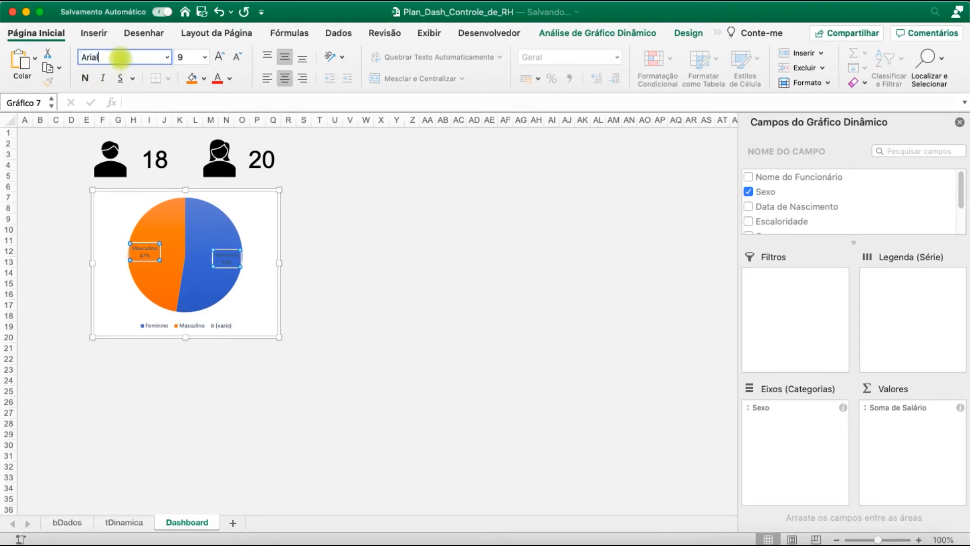
click(223, 58)
click(229, 79)
click(232, 137)
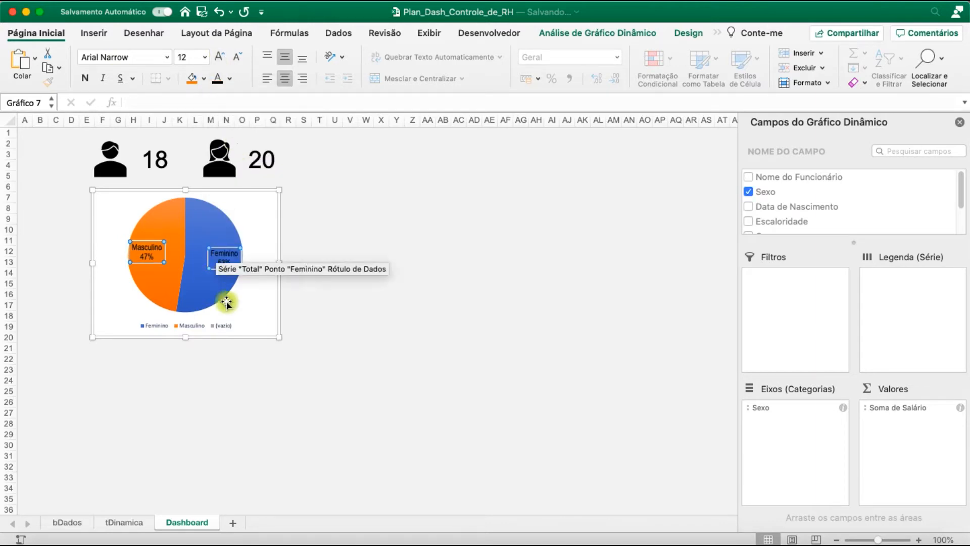
Format the pie chart's legend text in Arial, size 10
click(224, 328)
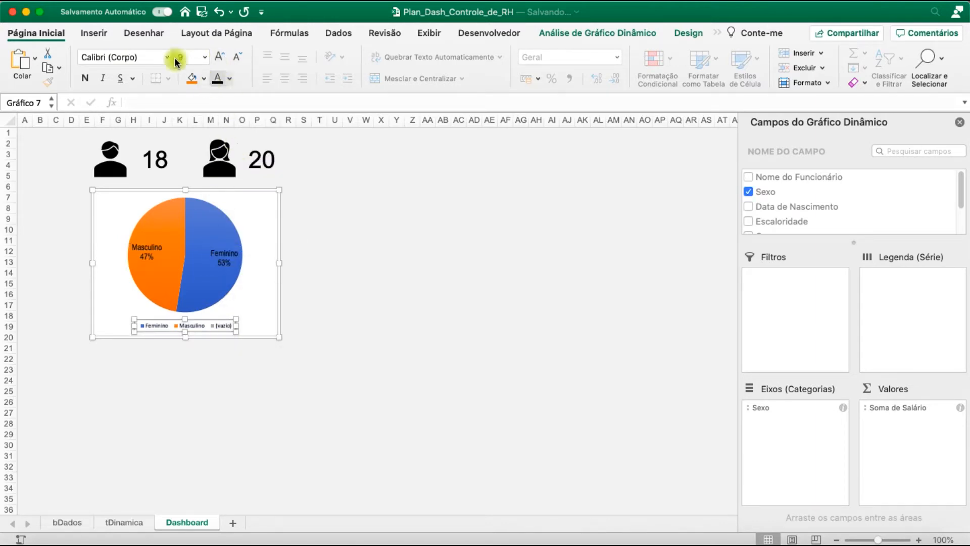
click(116, 57)
text(Arial)
key(Return)
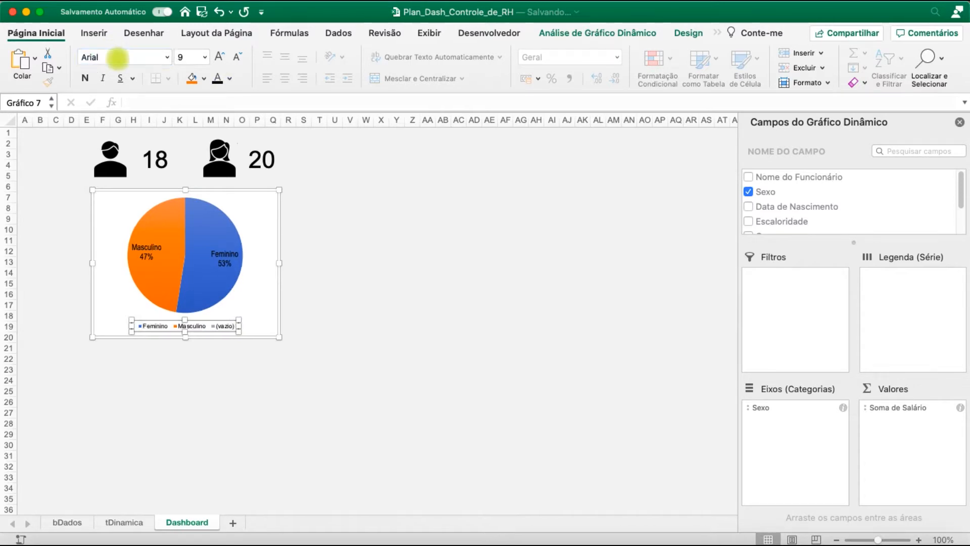
click(218, 57)
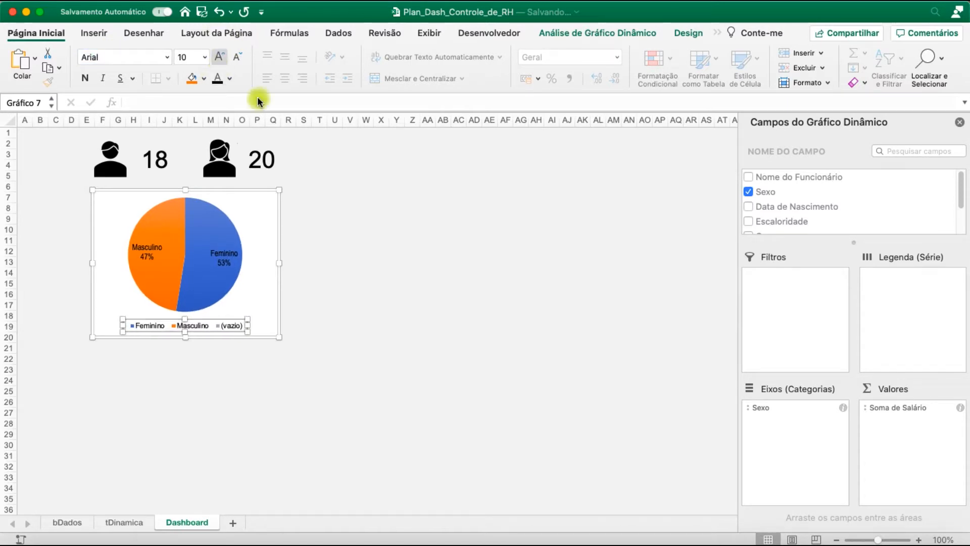
click(387, 253)
Recolor the pie chart's Feminino slice solid light blue and its Masculino slice solid orange
click(201, 227)
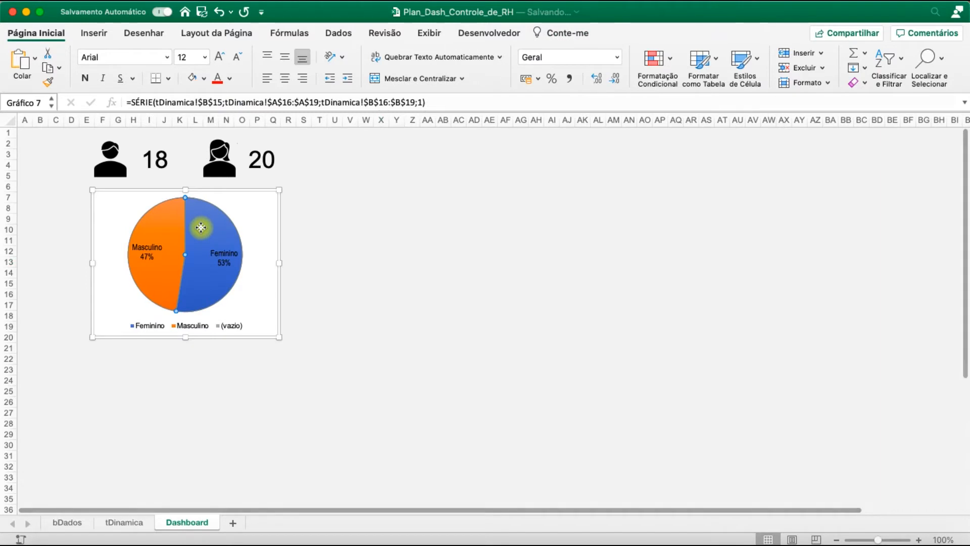
click(204, 81)
click(292, 162)
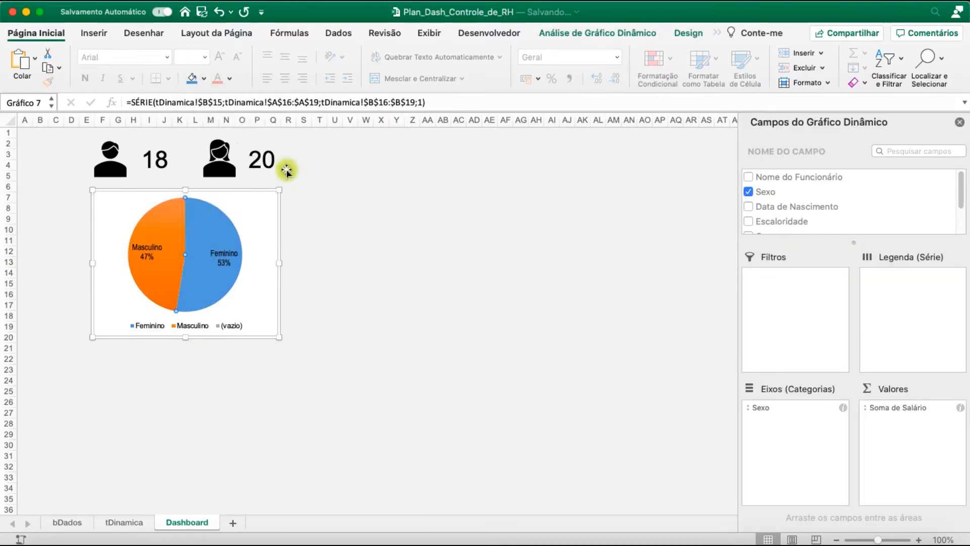
click(353, 240)
click(162, 223)
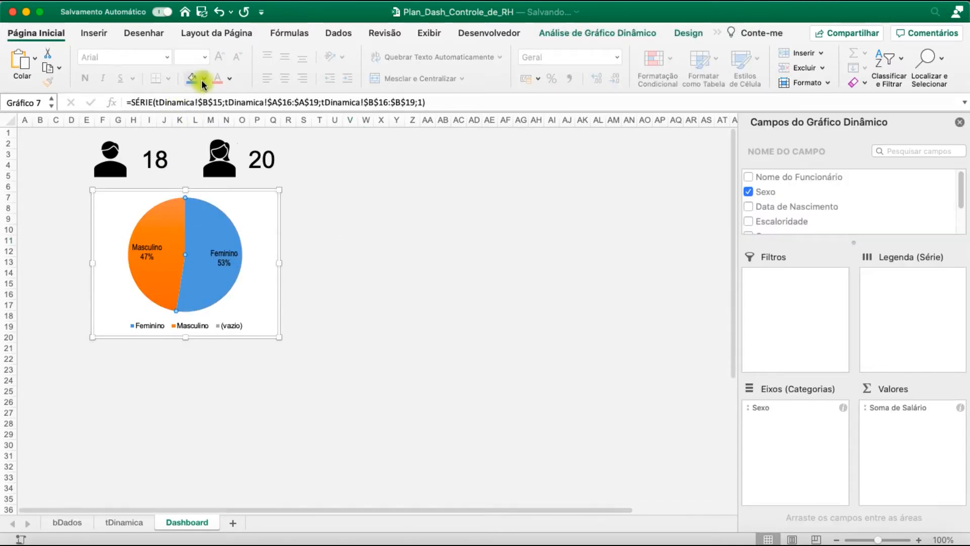
click(202, 80)
click(256, 156)
click(366, 273)
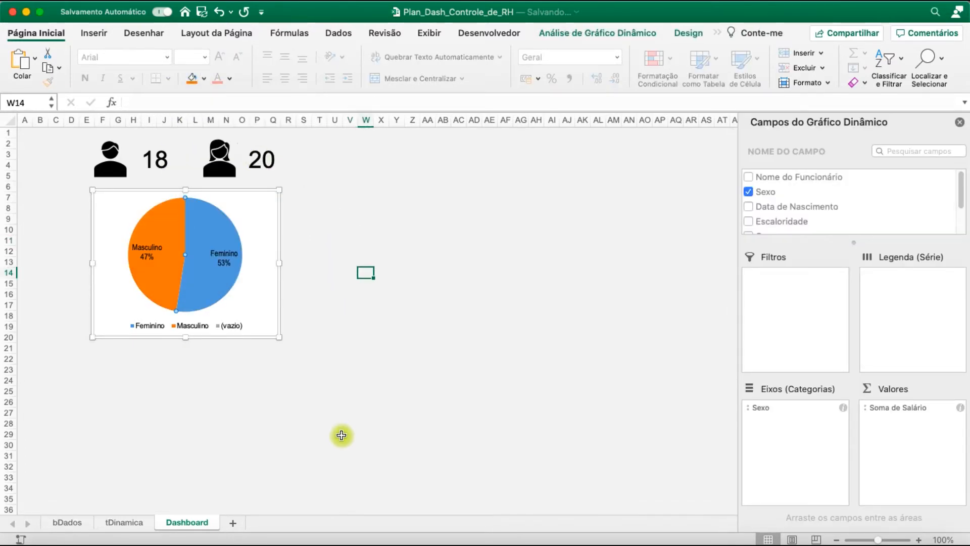
click(307, 378)
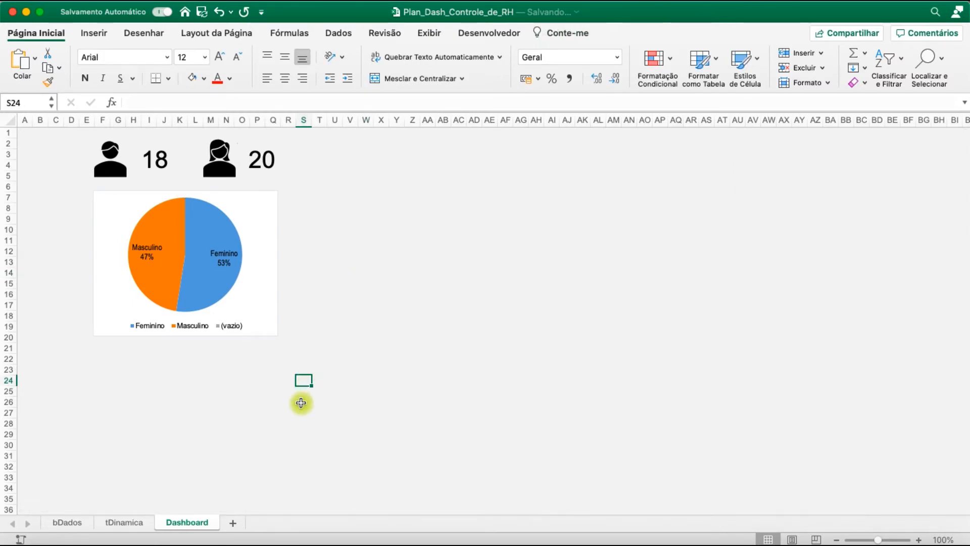
Remove the pie chart area's outline and fill so the grey sheet background shows through
click(268, 204)
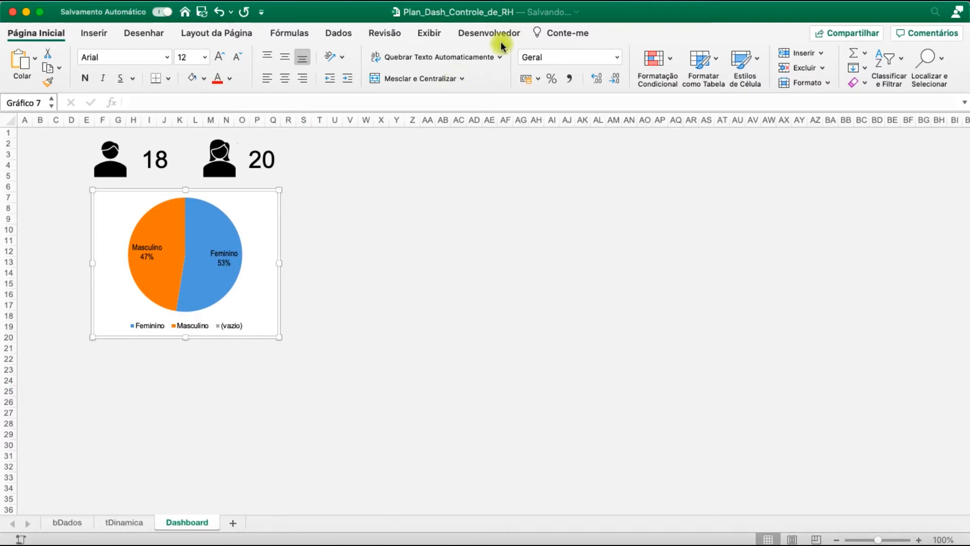
click(632, 34)
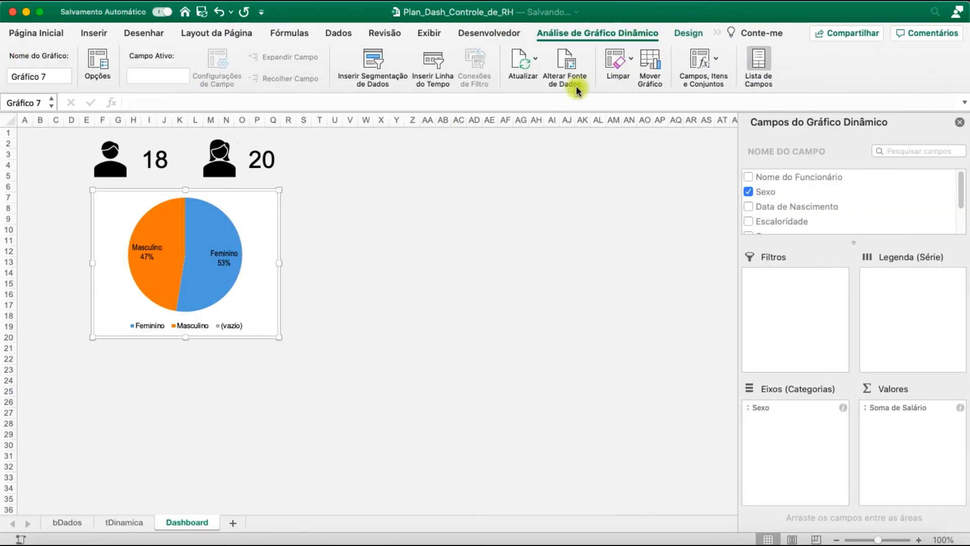
click(458, 192)
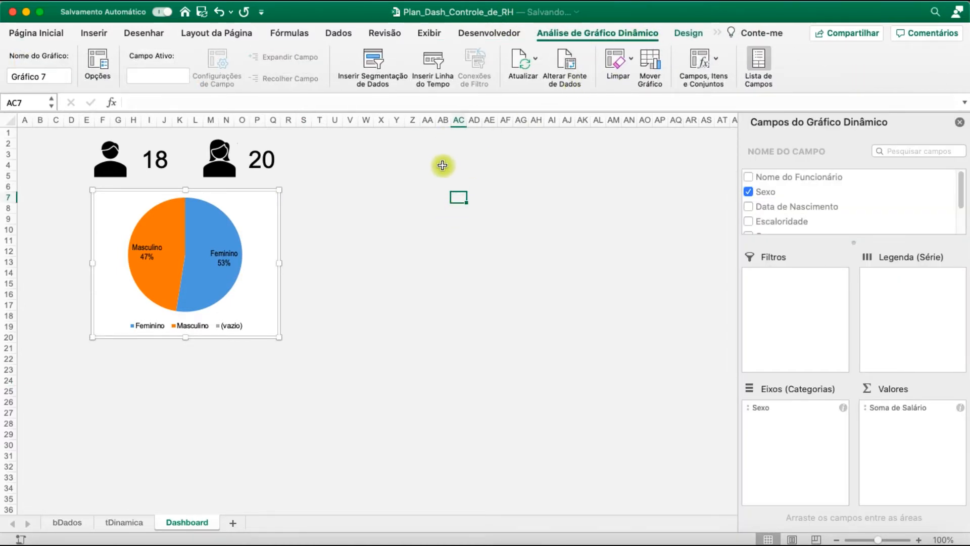
click(271, 197)
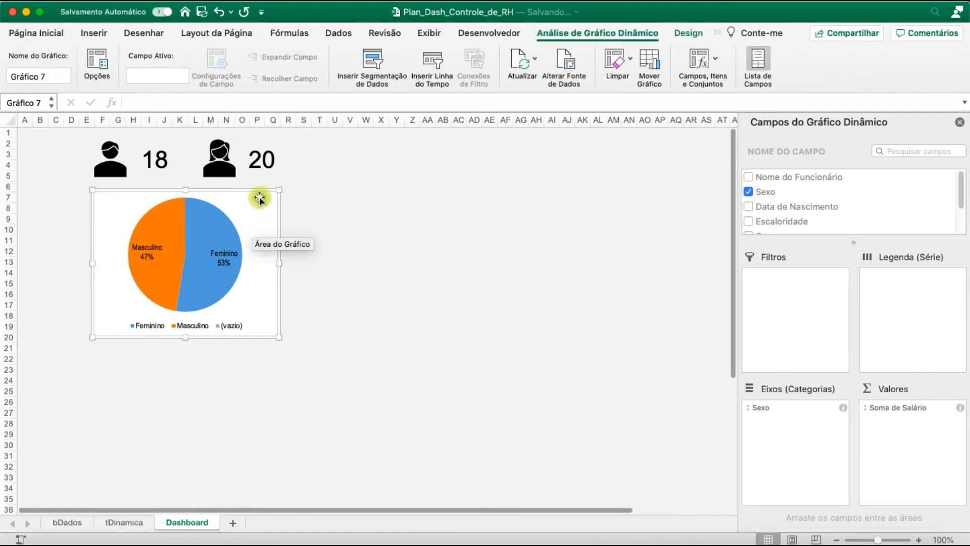
click(693, 35)
click(622, 33)
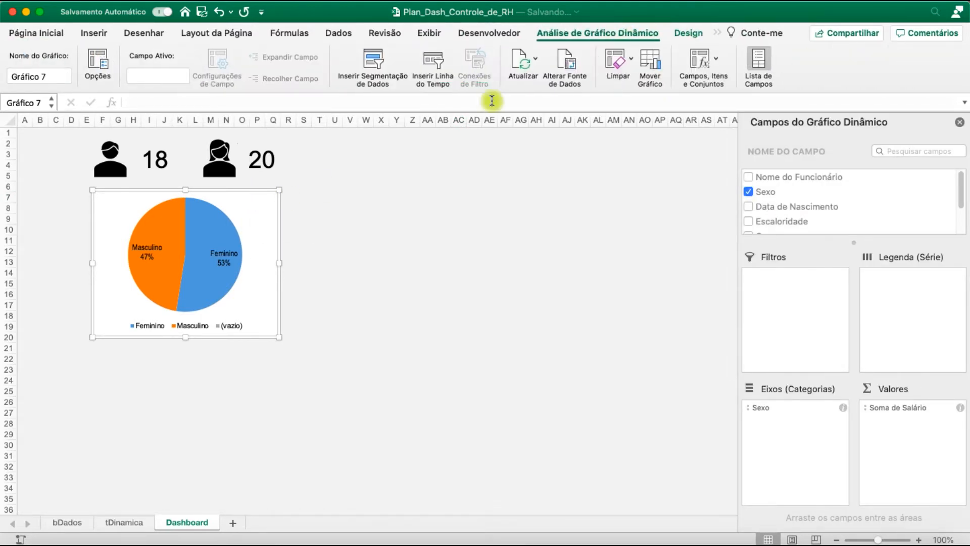
click(686, 33)
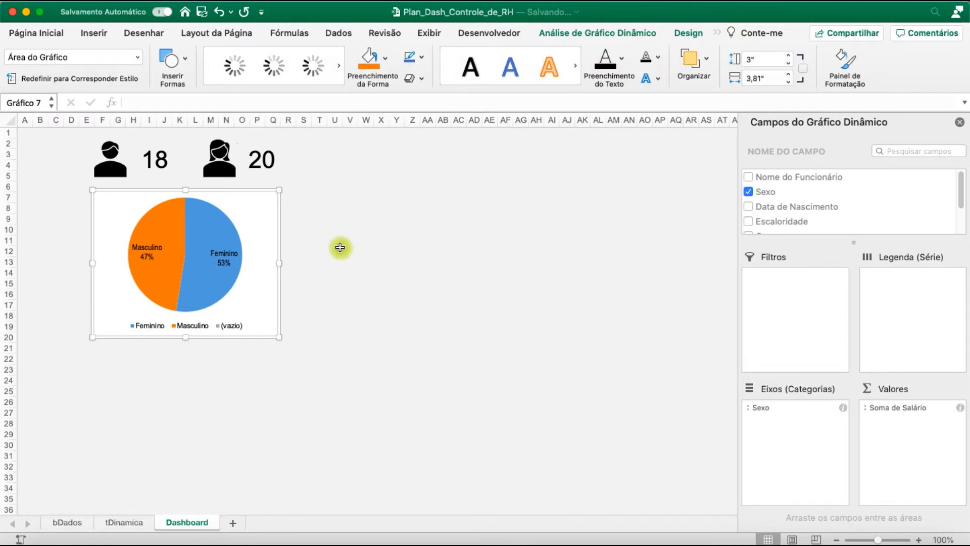
click(426, 55)
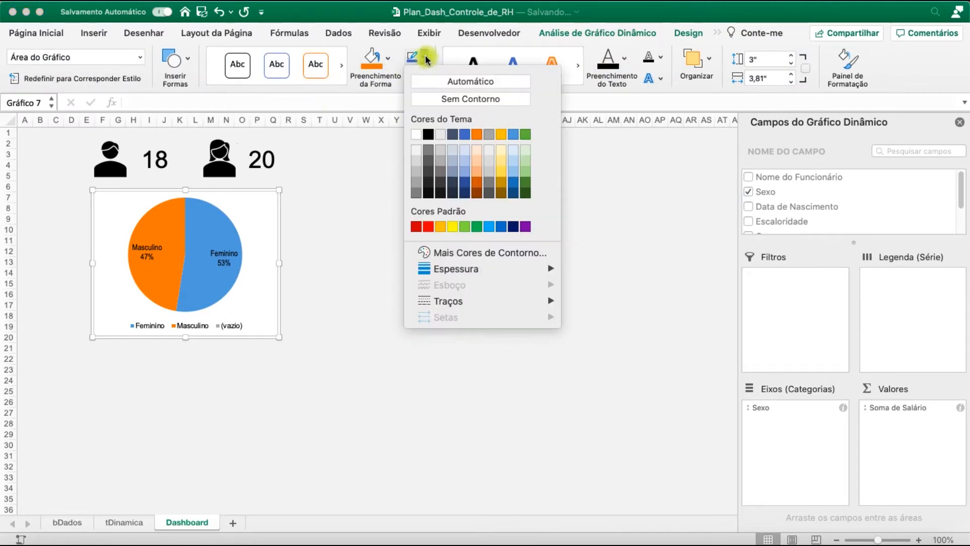
click(446, 97)
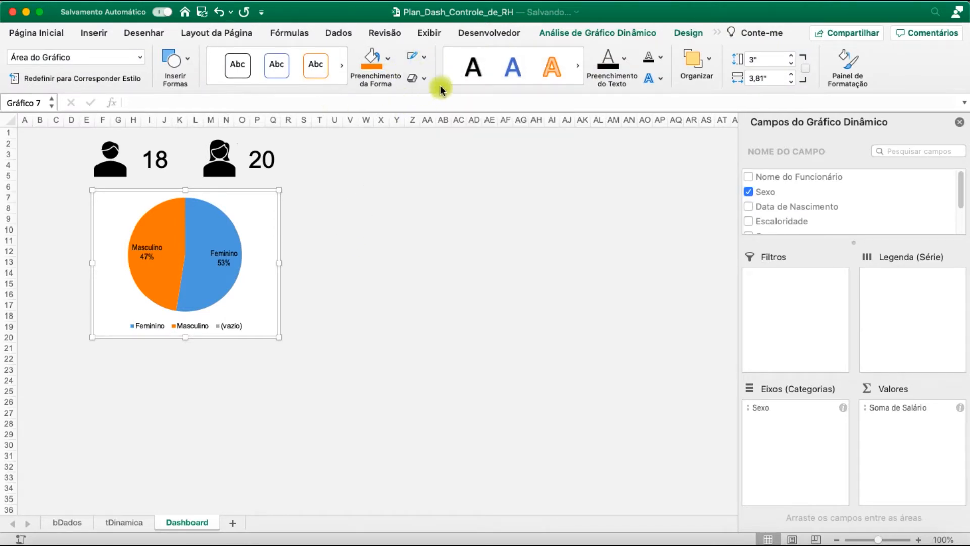
click(425, 78)
click(392, 61)
click(432, 101)
click(378, 261)
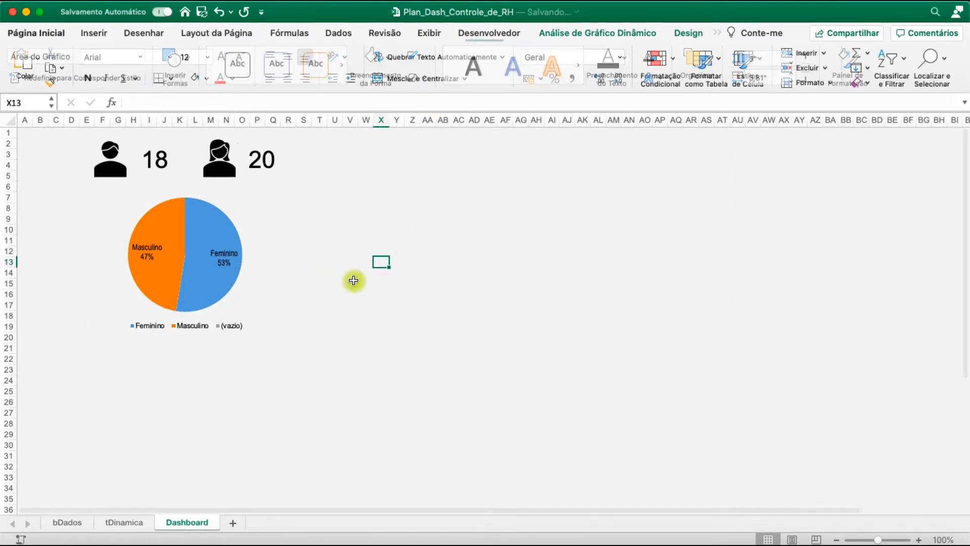
click(122, 212)
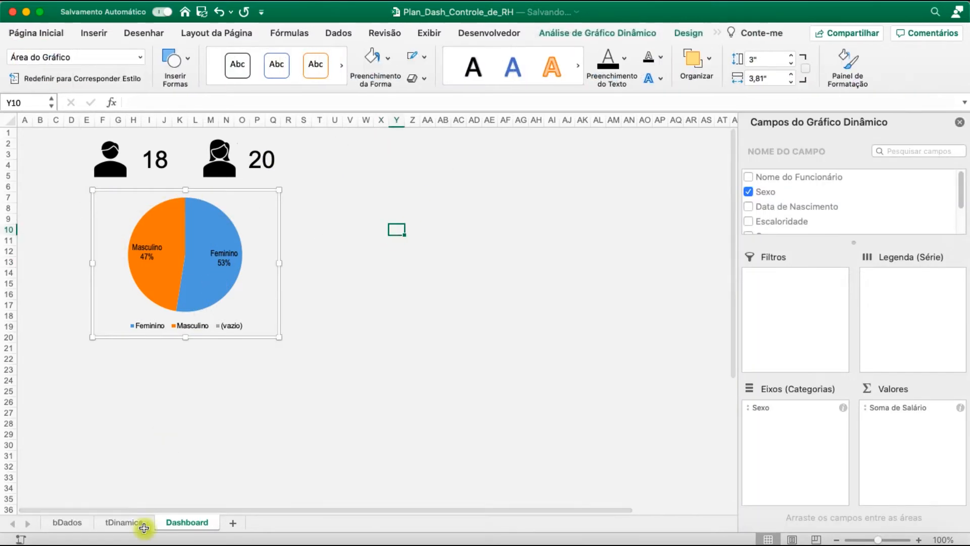
Insert a clustered column chart from the pivot table of salary sums by Cargo on the tDinamica sheet
click(127, 523)
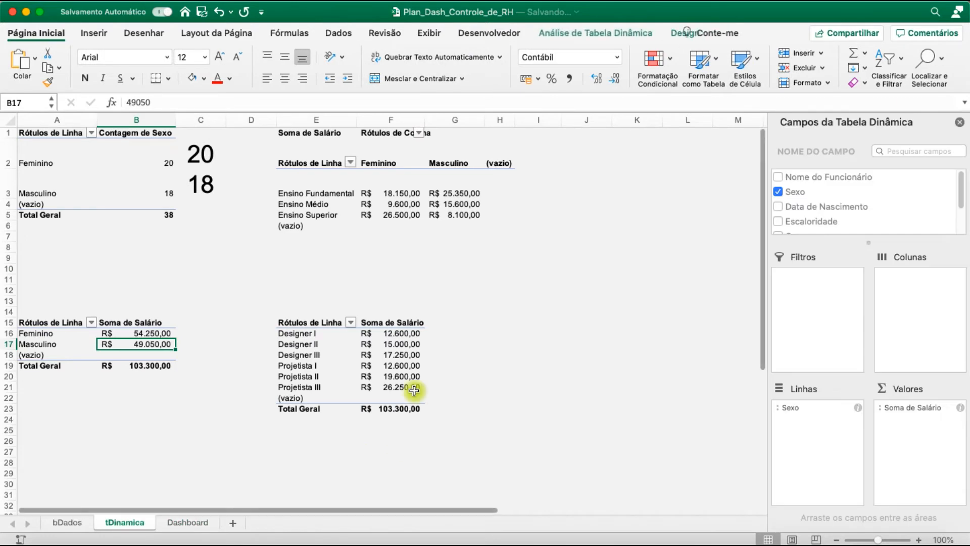
click(383, 193)
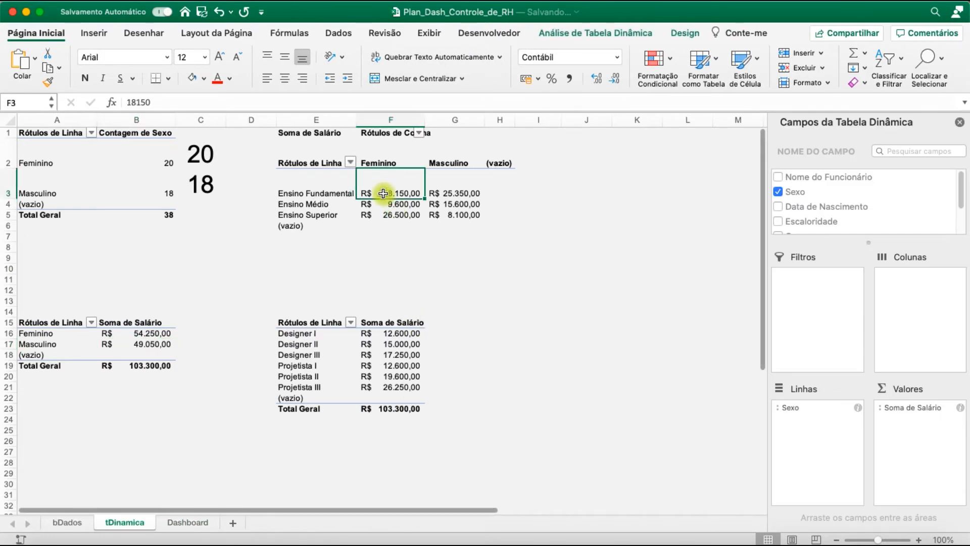
click(338, 346)
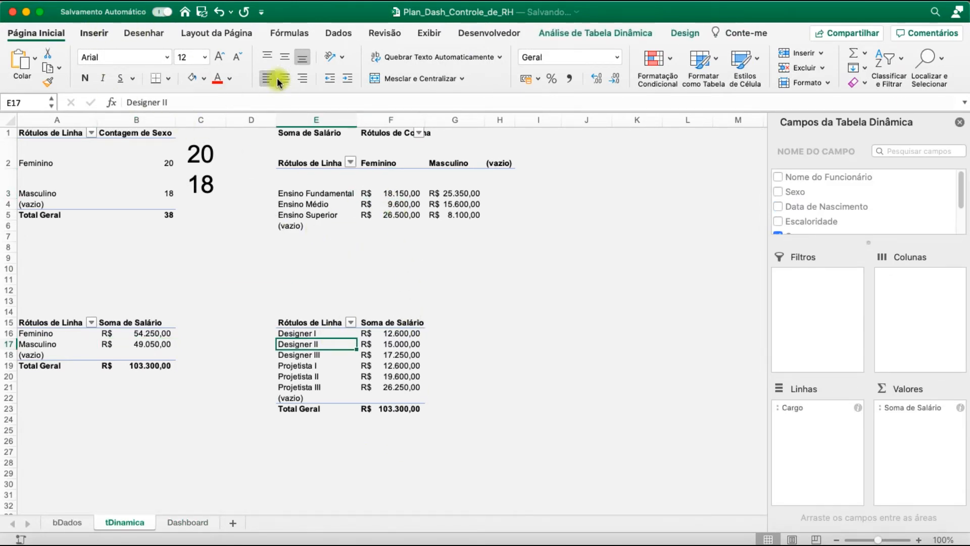
click(427, 60)
click(428, 54)
click(436, 53)
click(446, 102)
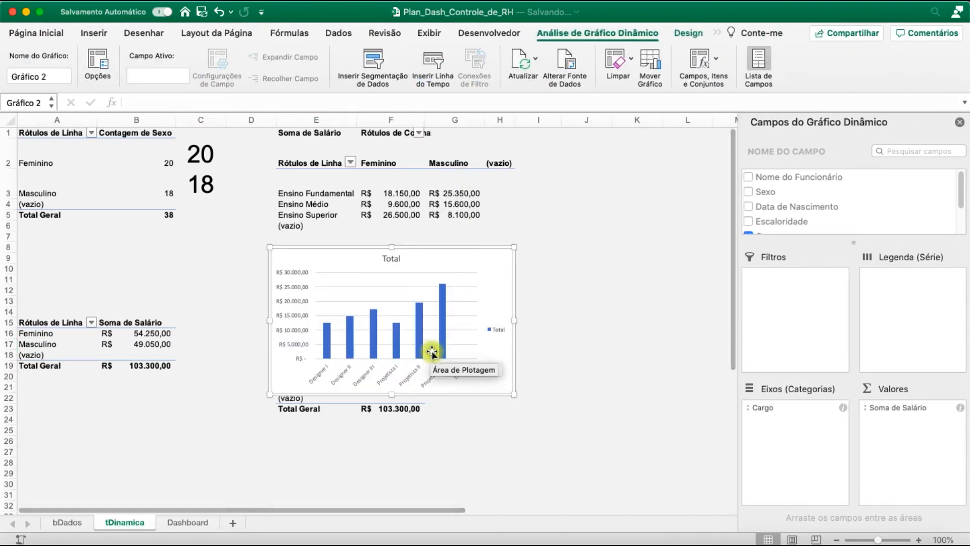
Move the column chart to the Dashboard sheet below the pie chart and widen it to span columns F to AE
click(194, 522)
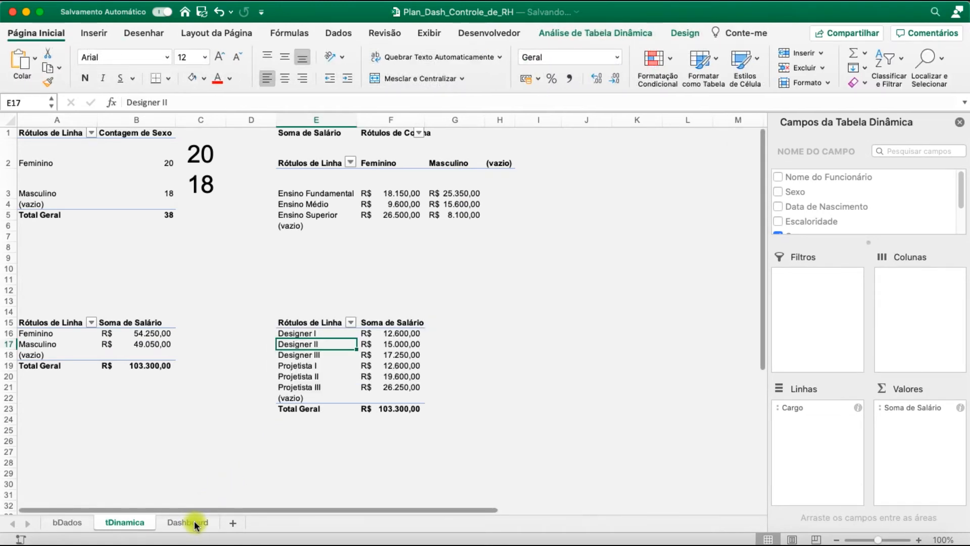
click(292, 392)
key(super+v)
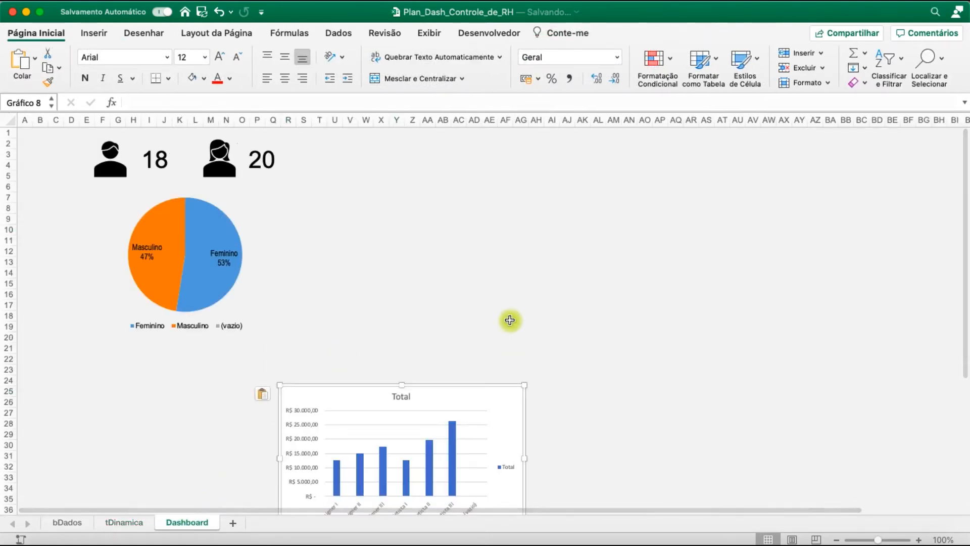
drag(500, 399, 312, 357)
drag(335, 422, 474, 421)
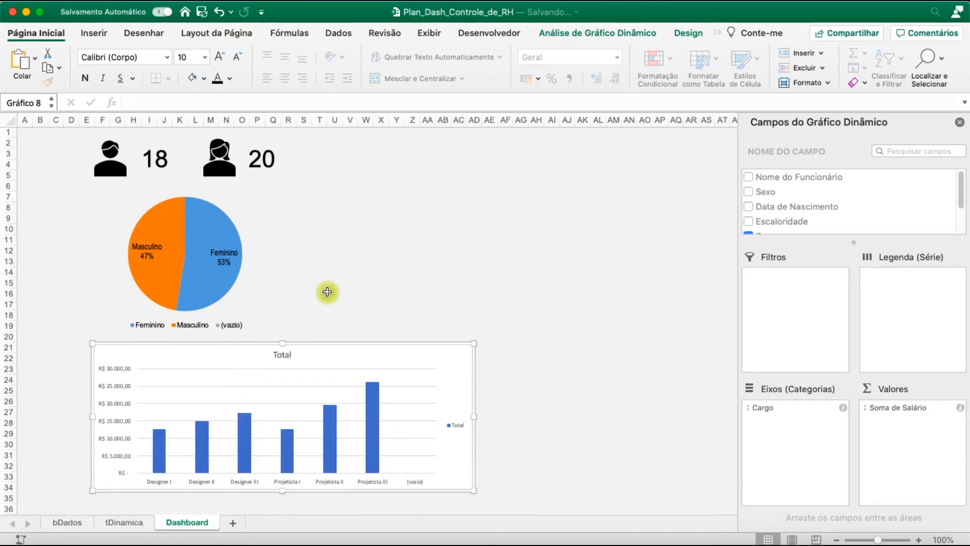
drag(477, 419, 498, 419)
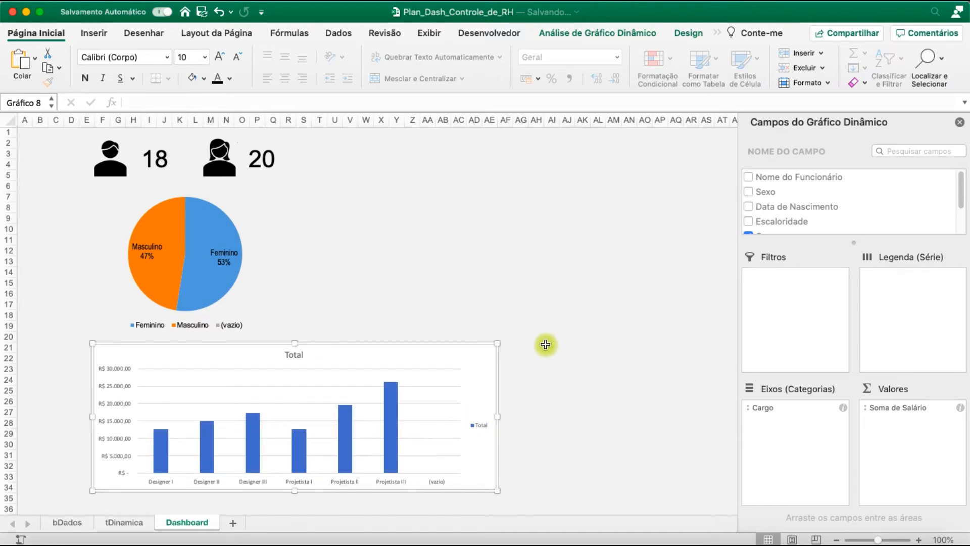
Apply the chart style with wide, translucent blue columns and faint gridlines to the column chart
click(609, 33)
click(679, 32)
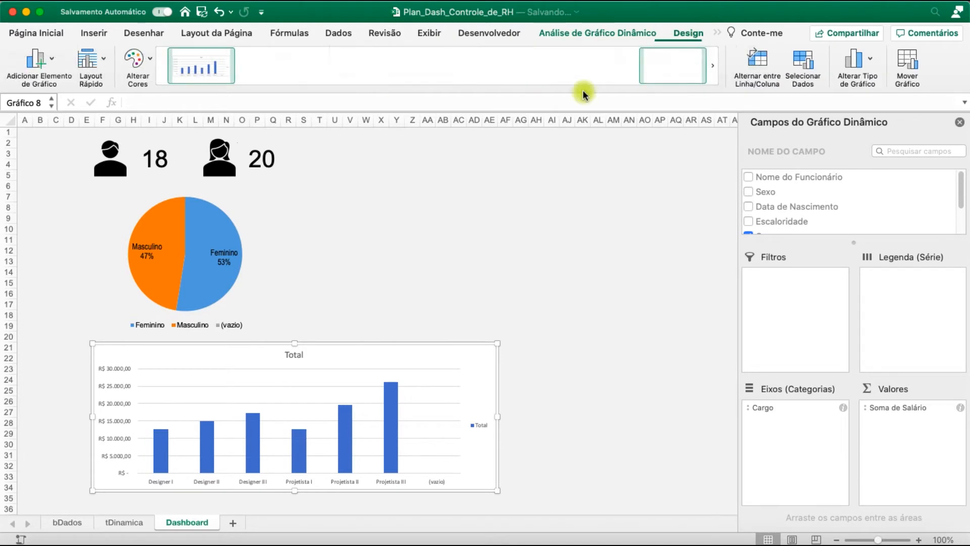
click(717, 71)
click(629, 69)
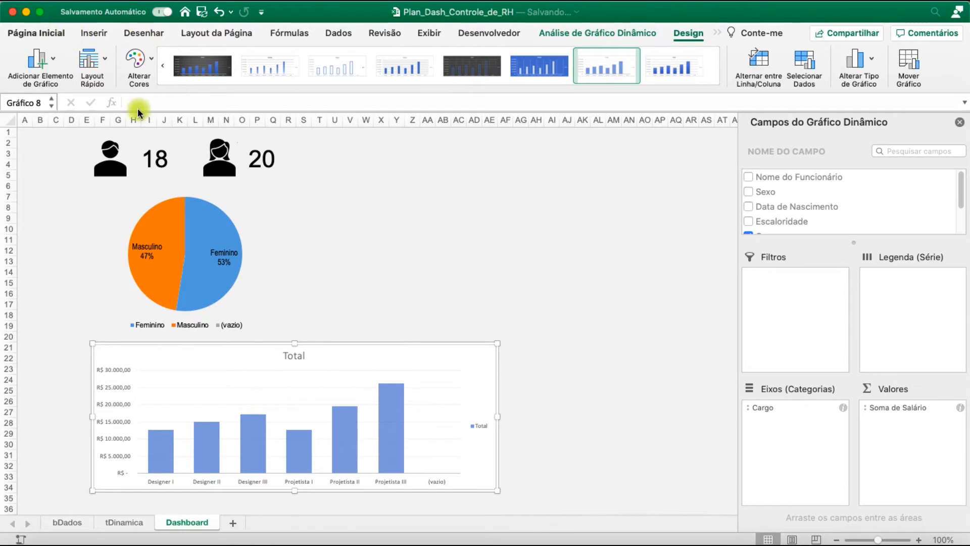
Delete the column chart's title "Total"
click(36, 34)
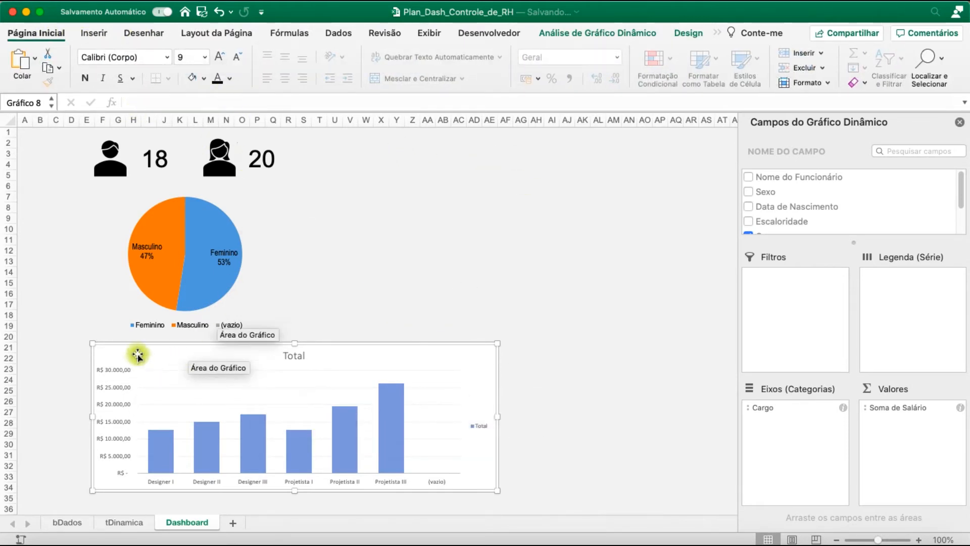
click(294, 356)
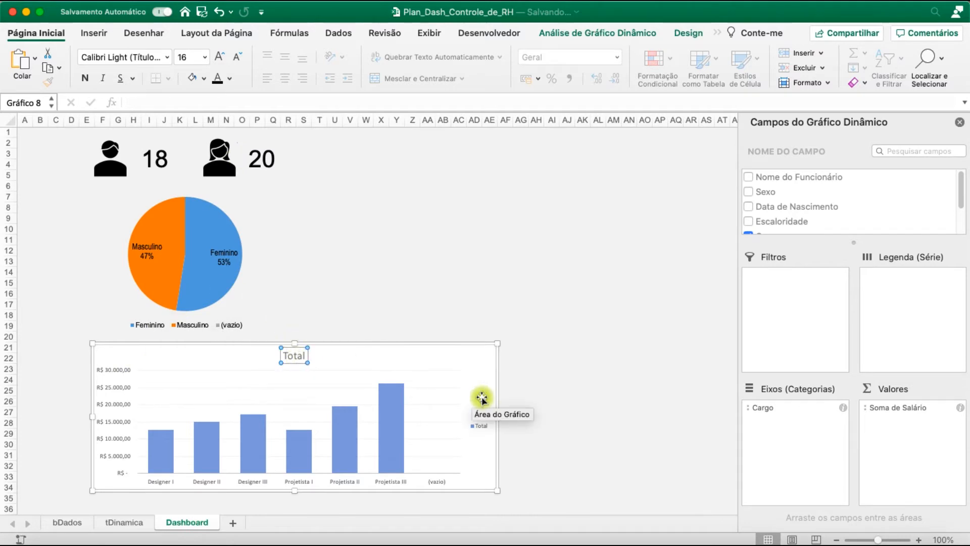
key(Delete)
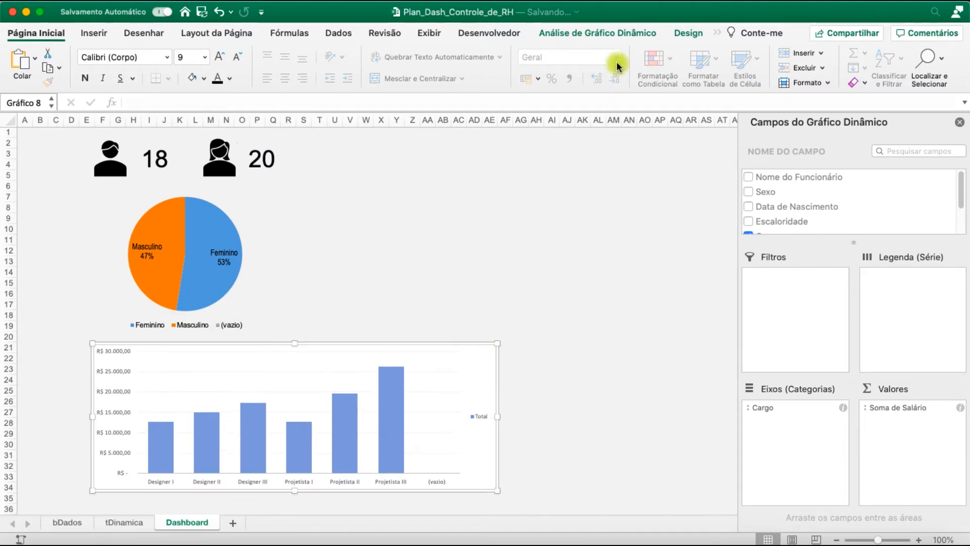
Delete the "Total" legend from the column chart on the Dashboard sheet
click(702, 30)
click(608, 33)
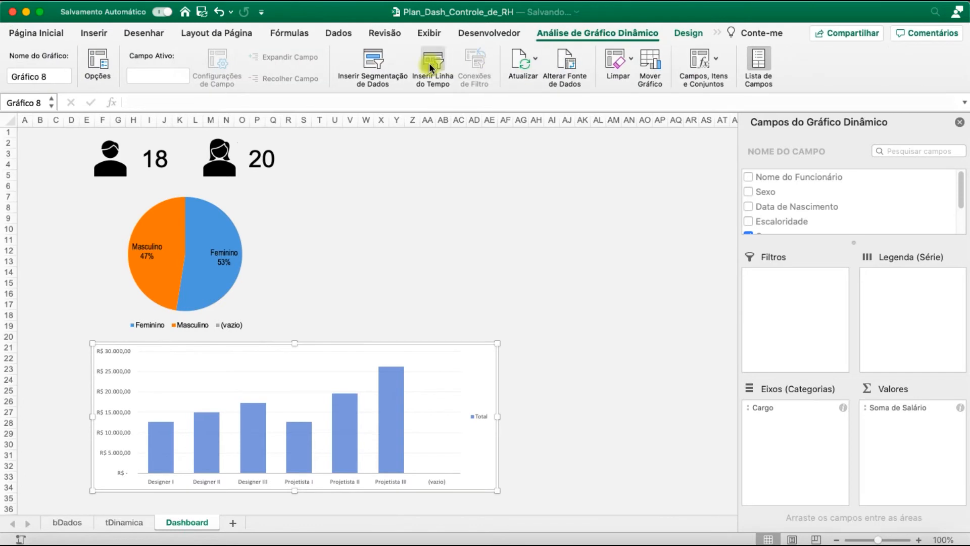
double_click(480, 418)
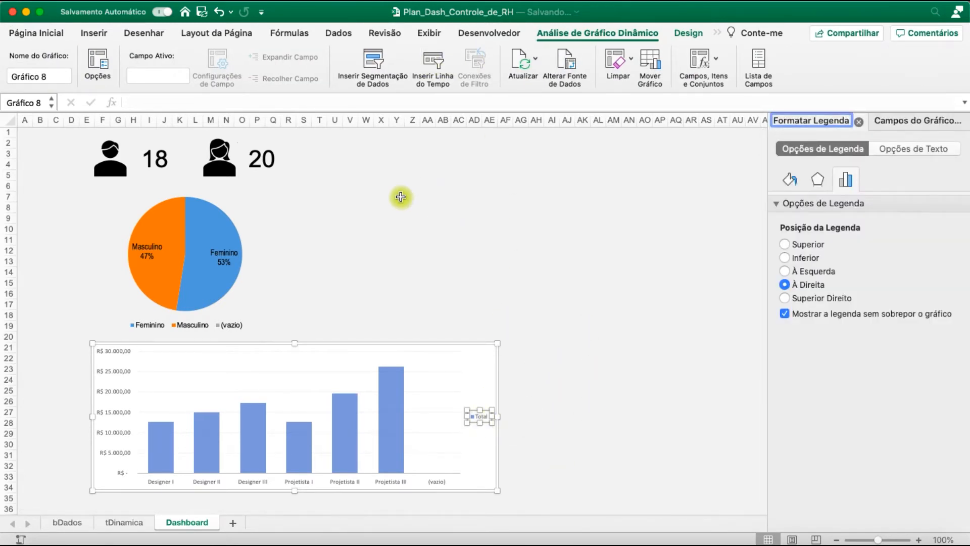
click(487, 434)
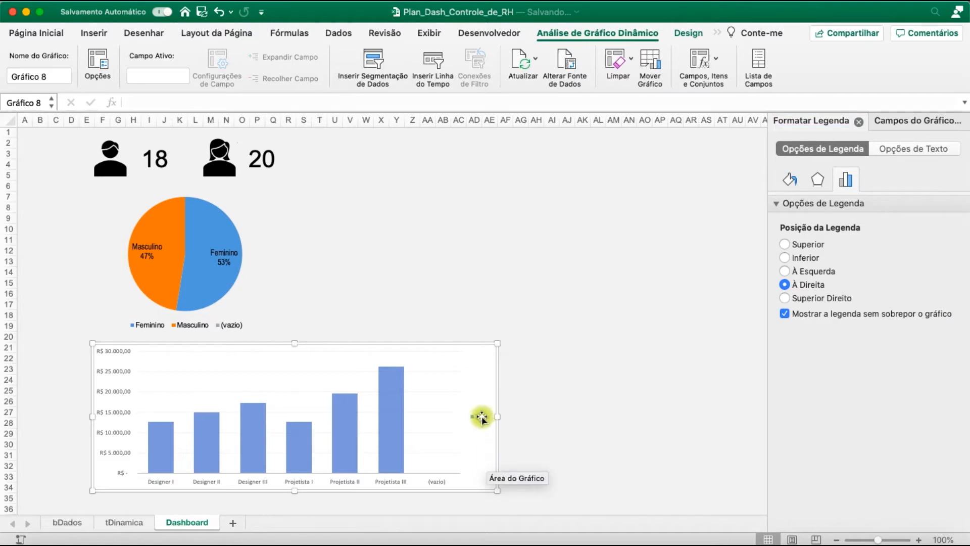
click(482, 417)
key(Delete)
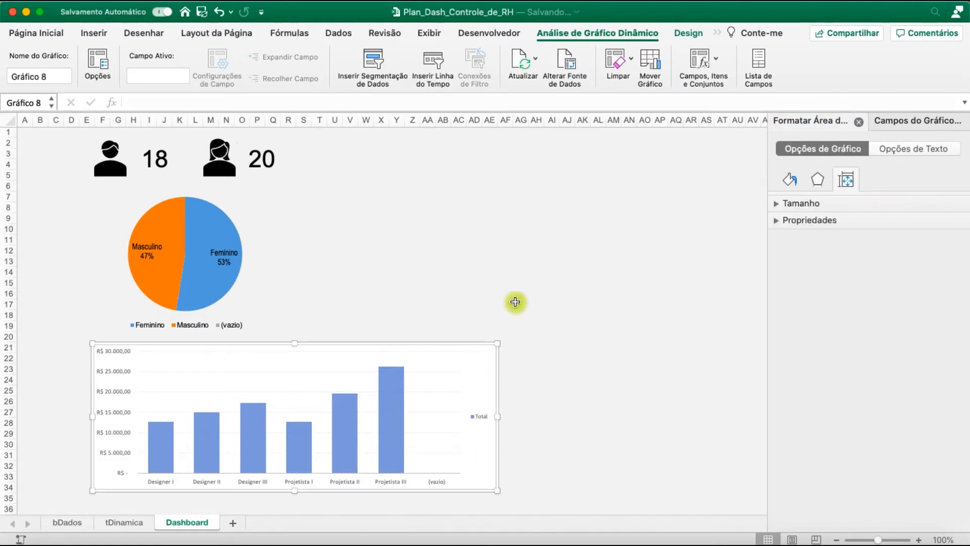
Recolor the column chart's salary series with the monochromatic green palette
click(685, 34)
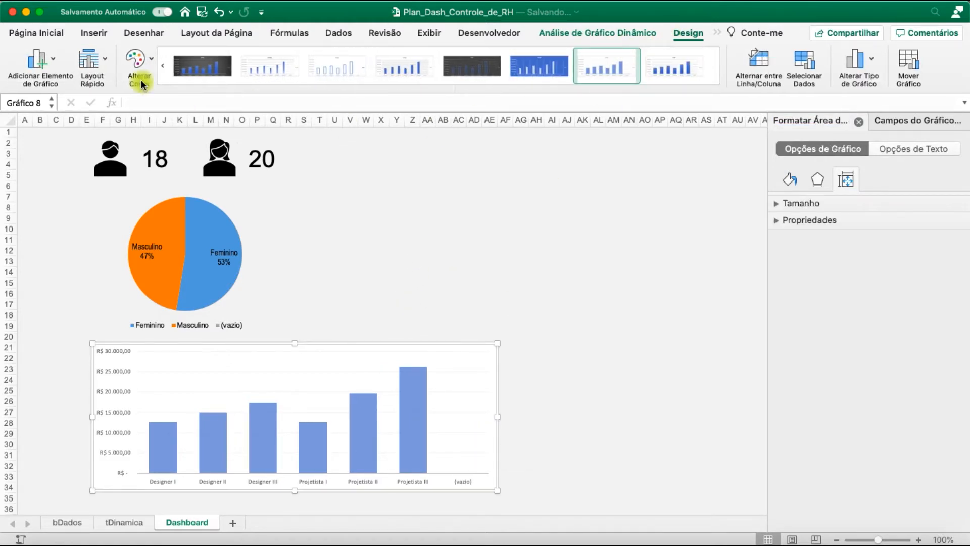
click(412, 397)
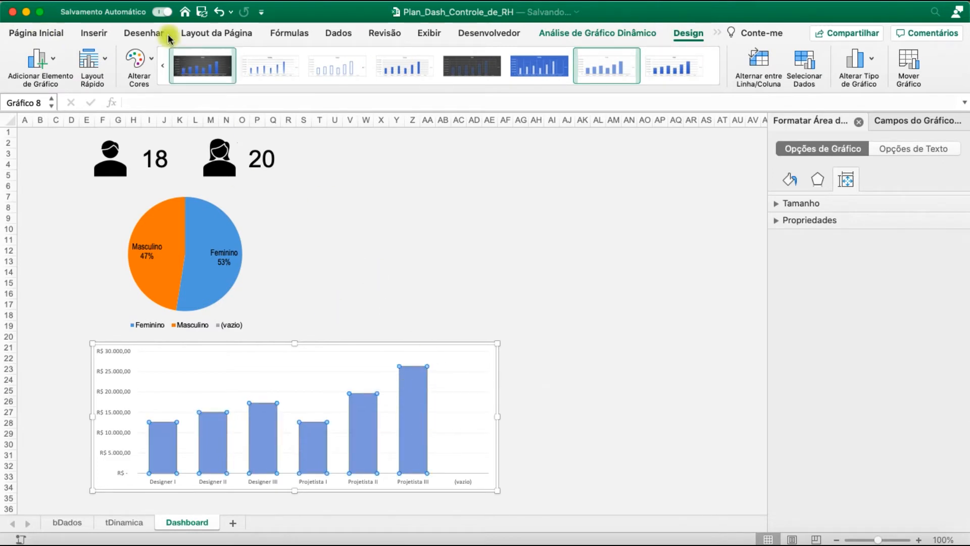
click(152, 62)
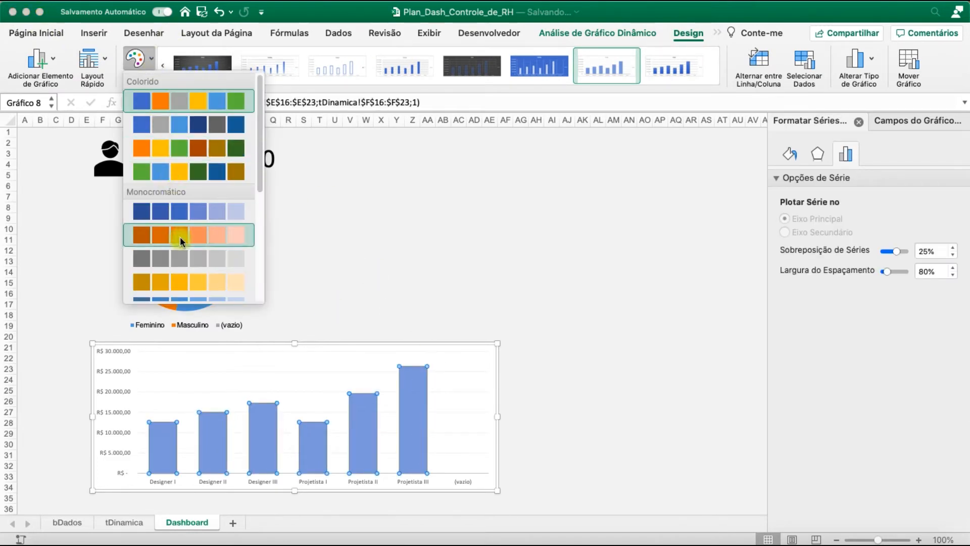
click(180, 237)
click(136, 60)
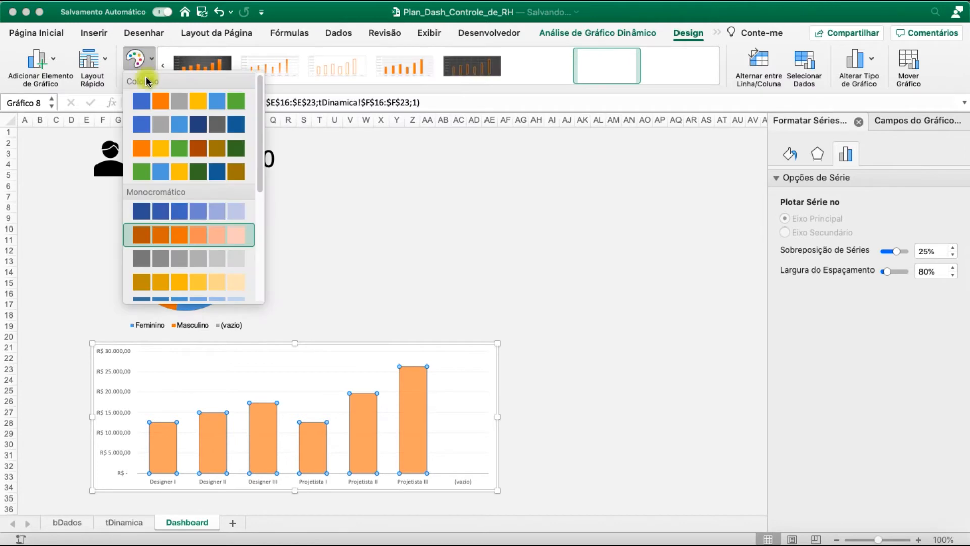
scroll(192, 248, down, 2)
click(195, 255)
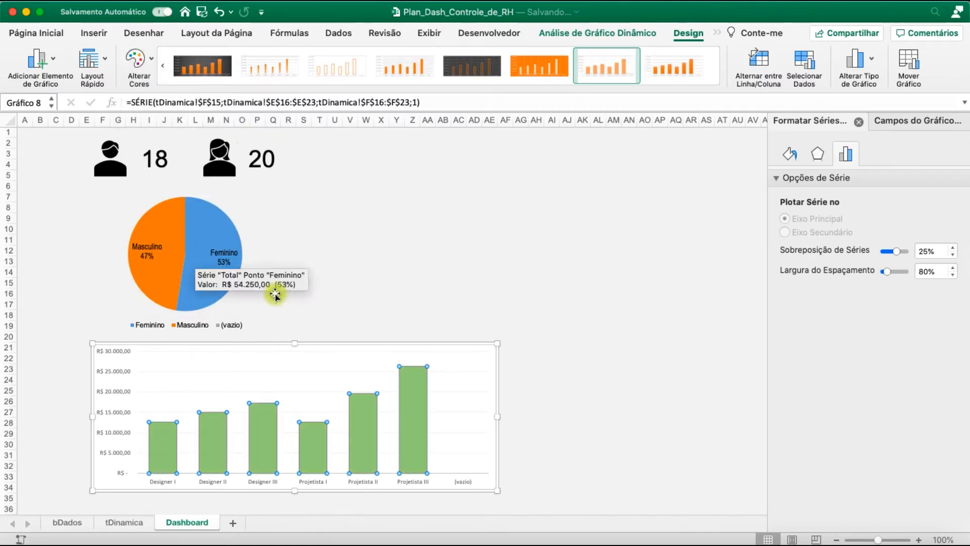
Add data labels to the column chart at the outside end (Extremidade Externa) of the columns
click(147, 396)
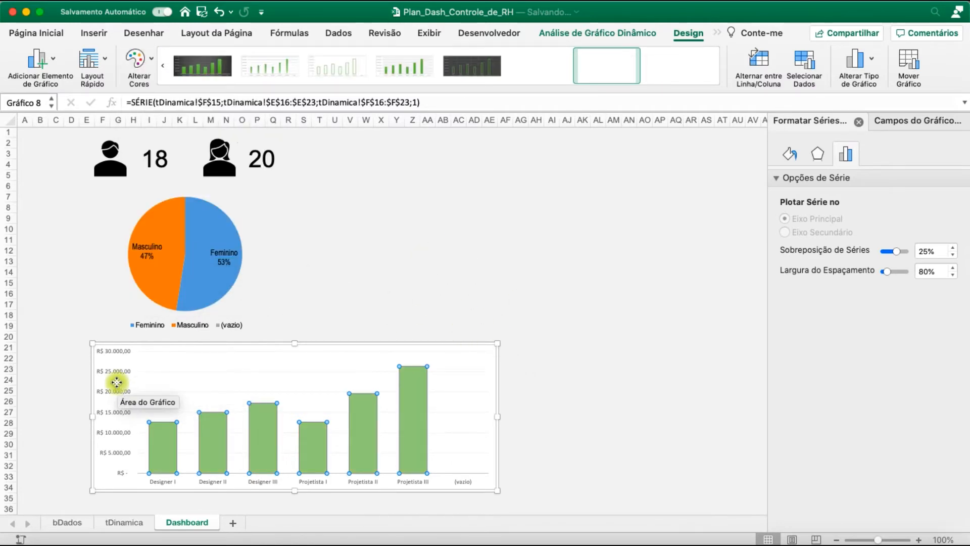
click(44, 50)
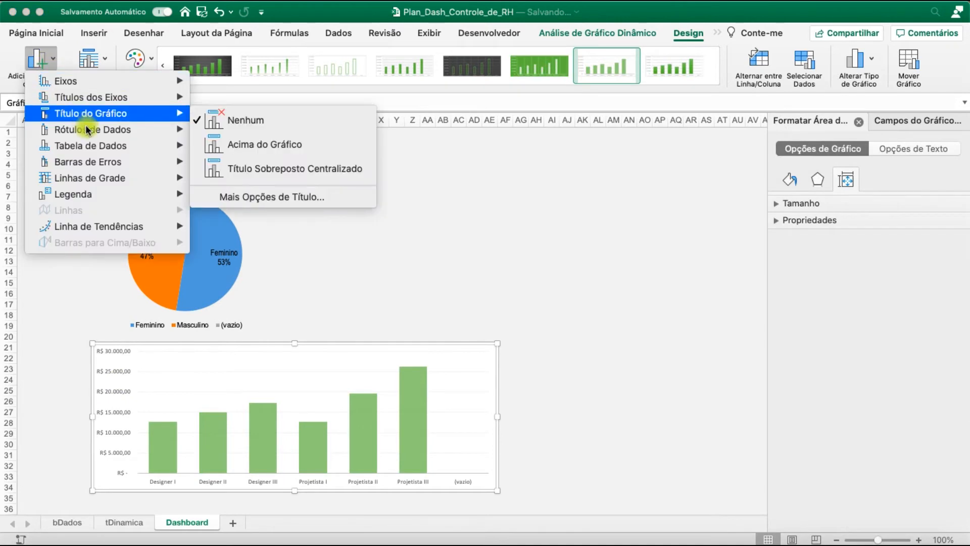
mouse_move(89, 133)
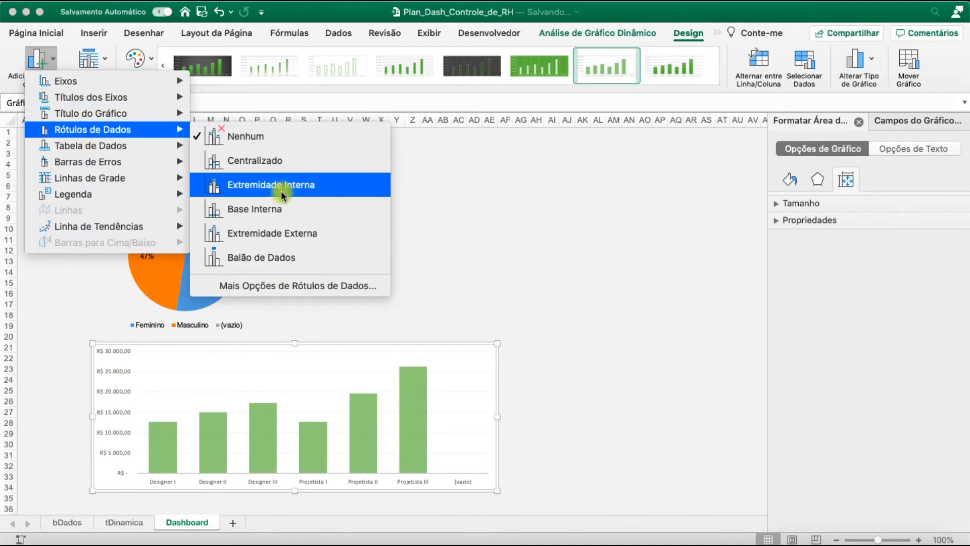
click(286, 233)
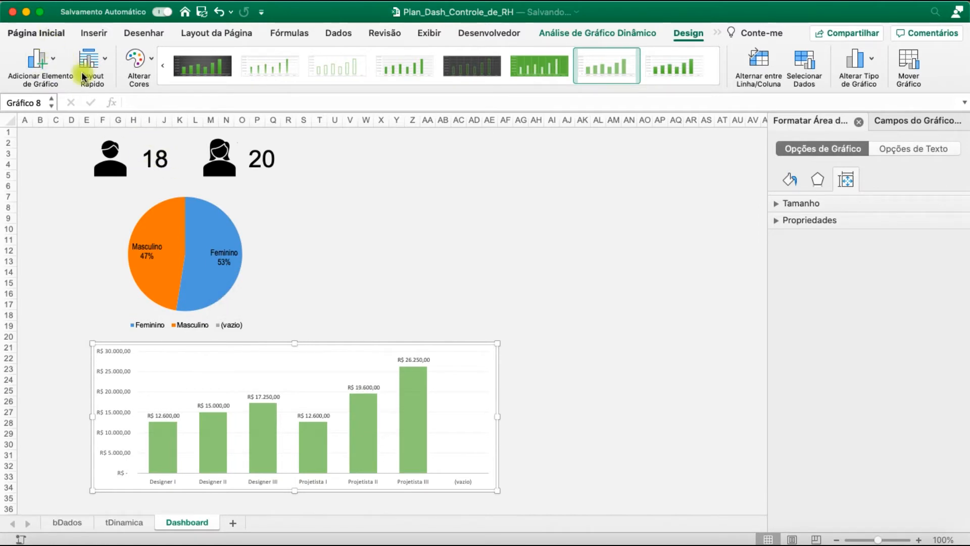
Format the column chart's value axis labels in black Arial Narrow, size 10
click(37, 34)
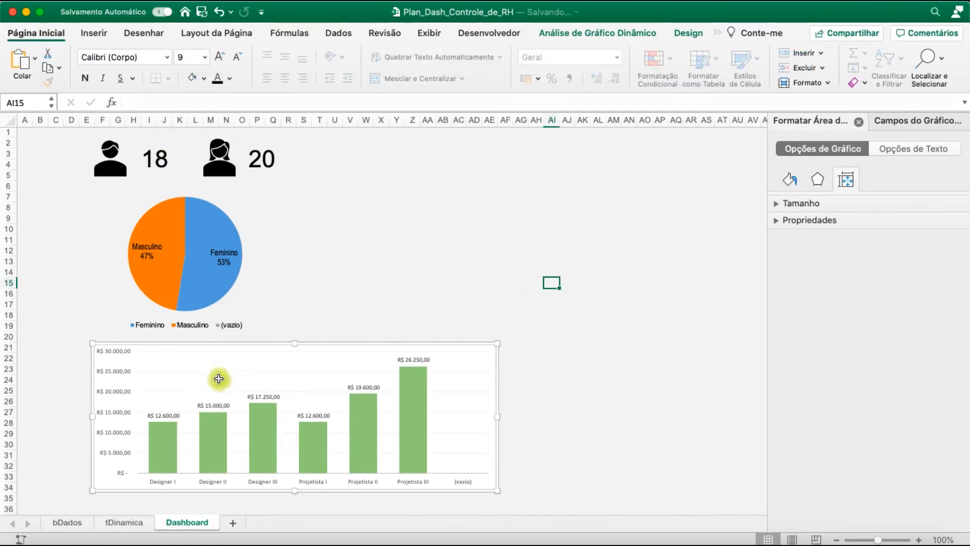
click(118, 373)
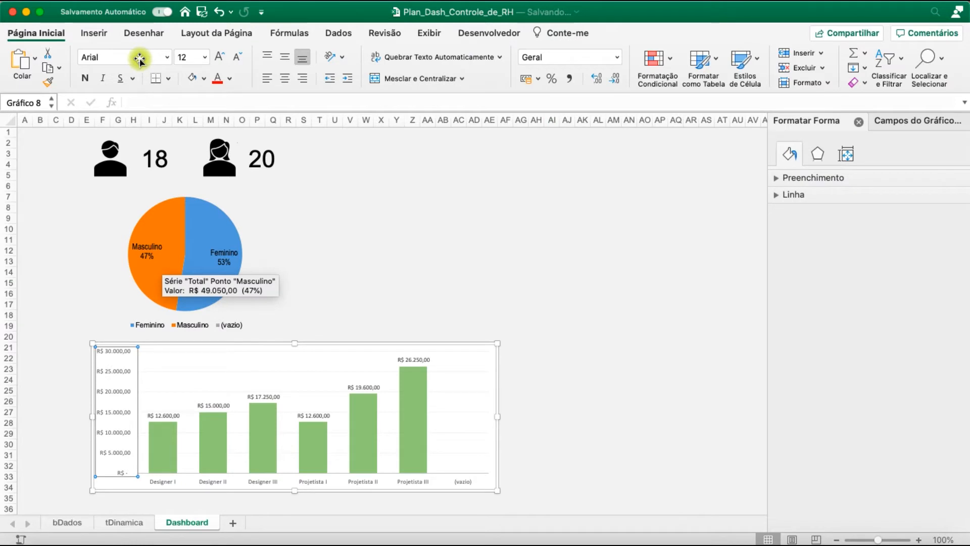
click(117, 58)
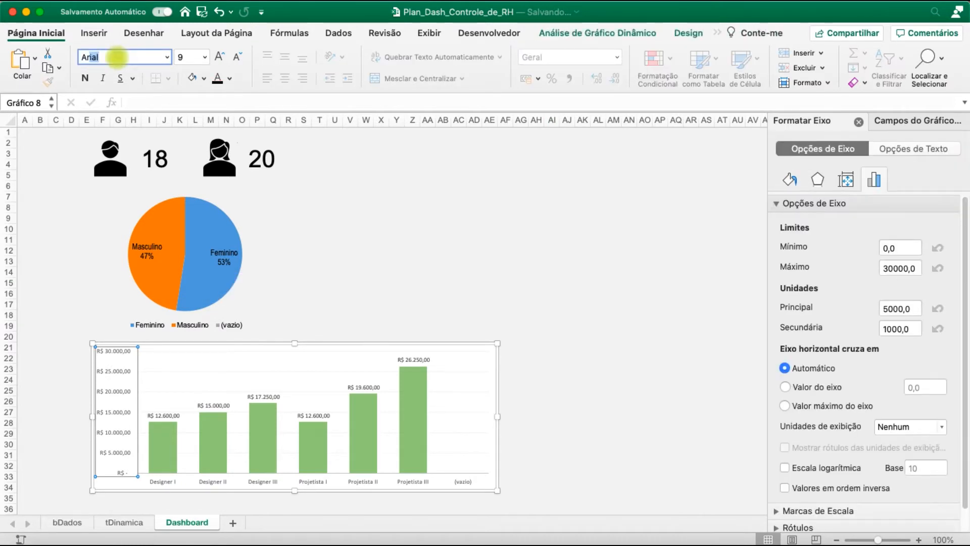
key(Return)
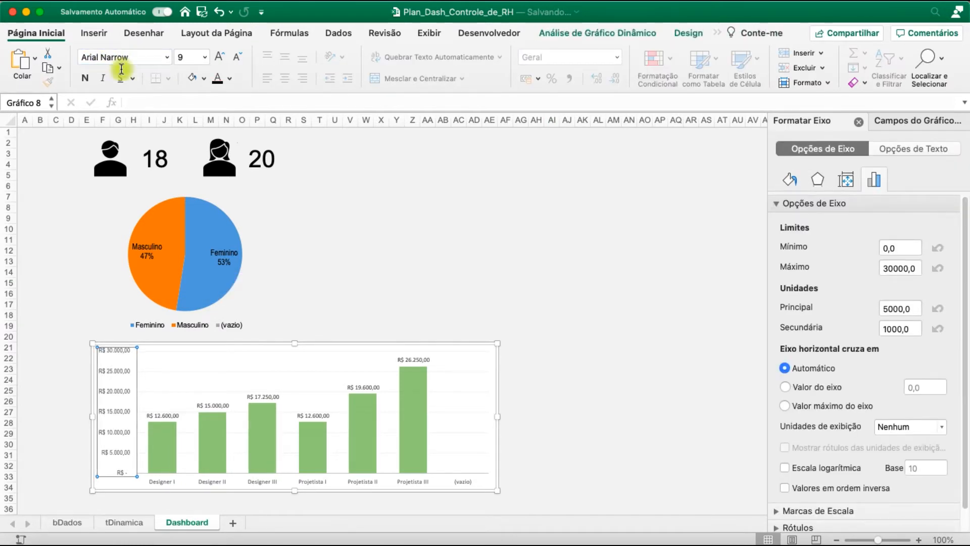
click(218, 81)
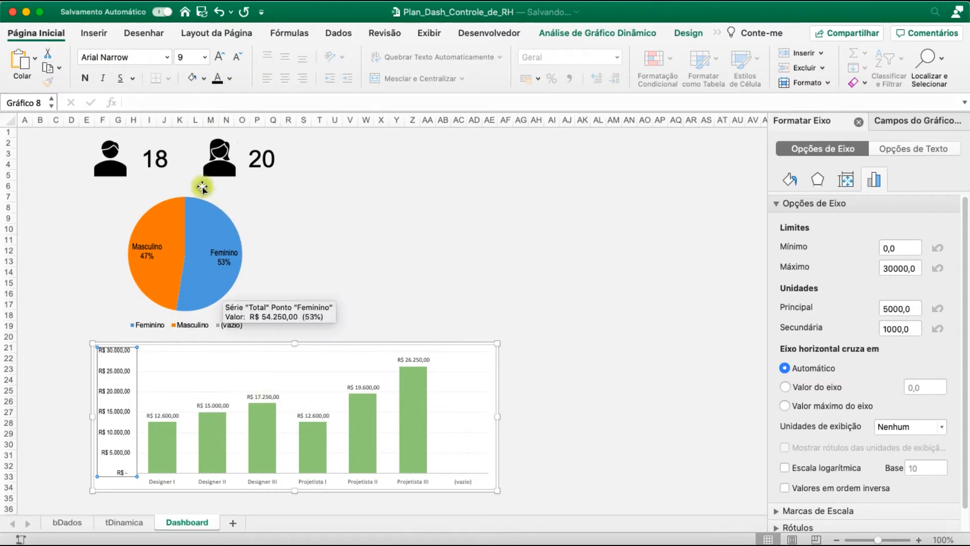
click(226, 55)
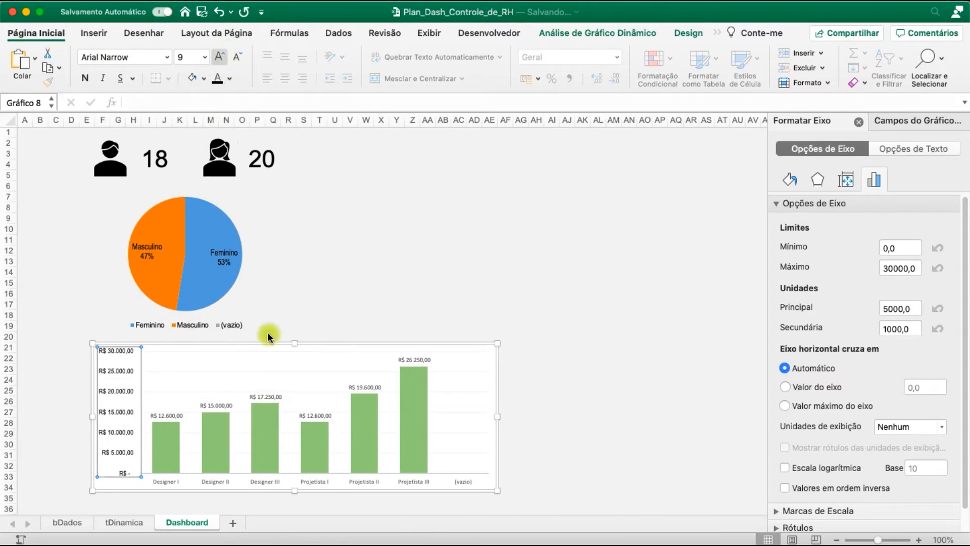
Set the column chart's data labels to Arial Narrow, size 10.5
click(277, 391)
click(275, 396)
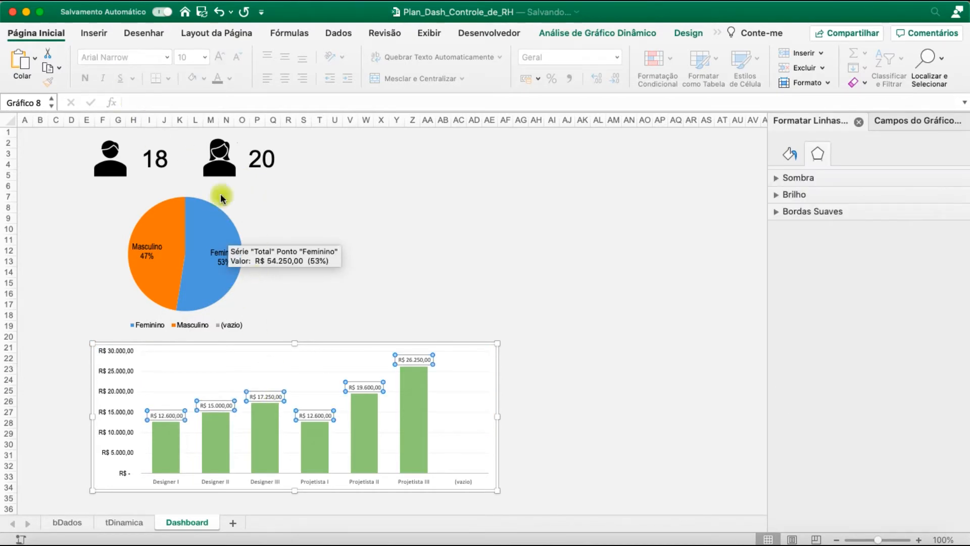
click(120, 58)
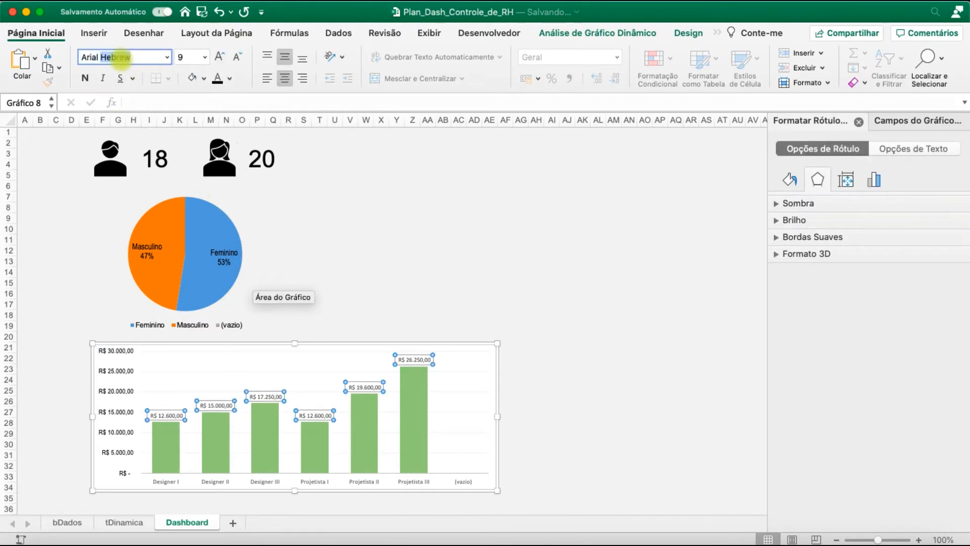
text(Arial Nar)
key(Return)
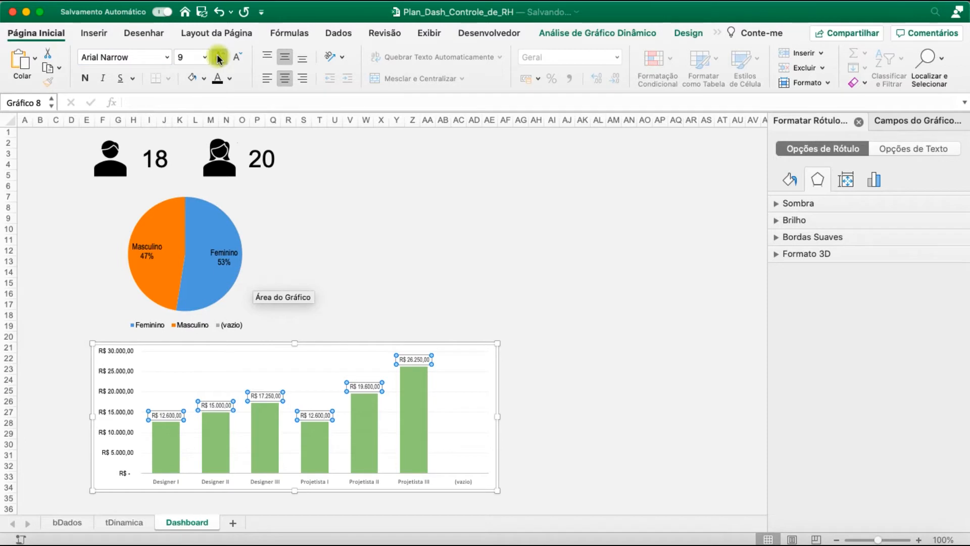
Set the column chart's category axis labels to Arial Narrow, size 12
click(311, 479)
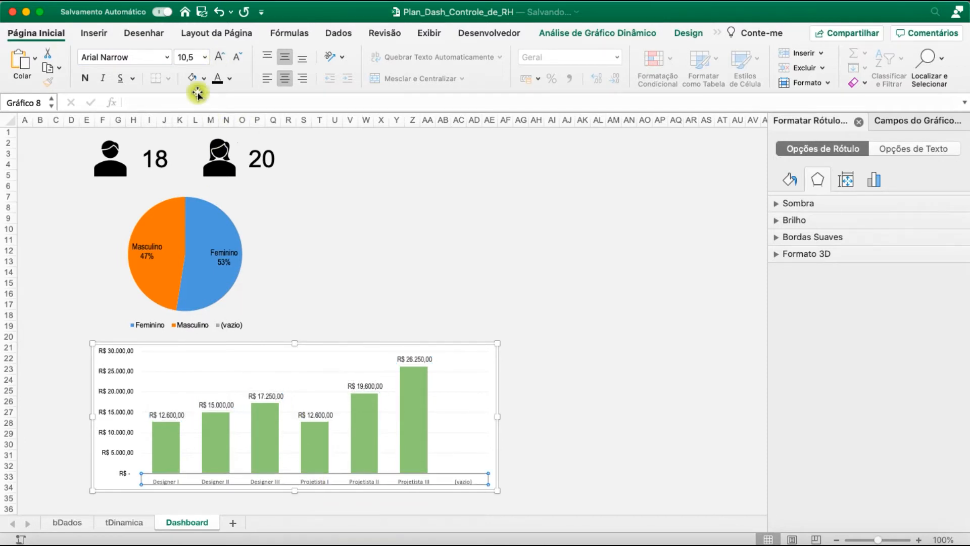
click(126, 59)
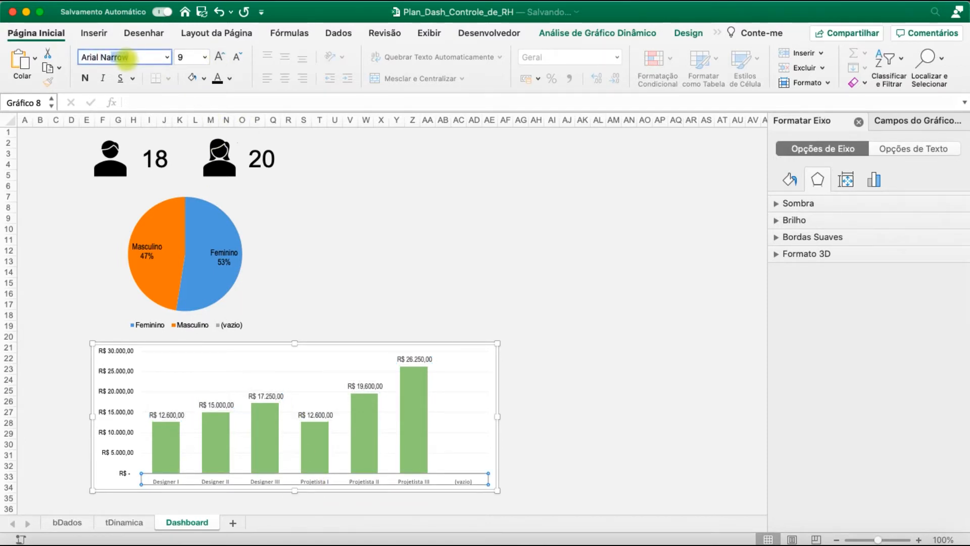
text(Arial Nar)
click(196, 57)
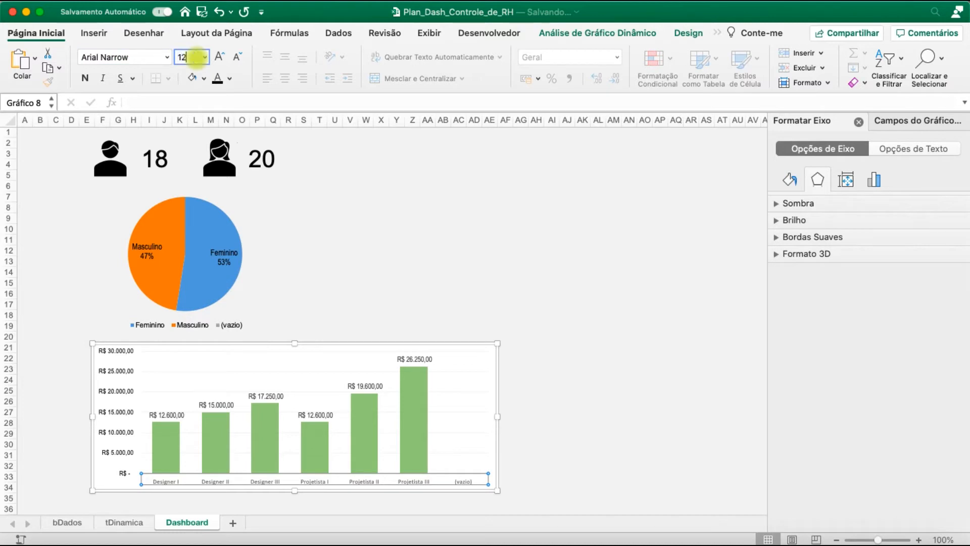
text(12)
key(Return)
click(505, 240)
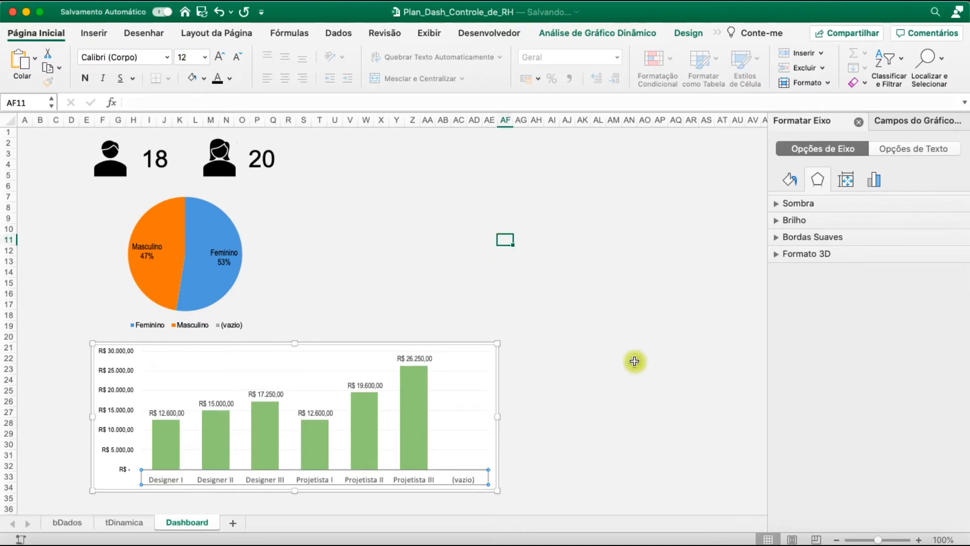
click(577, 349)
Remove the fill and outline from the column chart's plot area
click(480, 361)
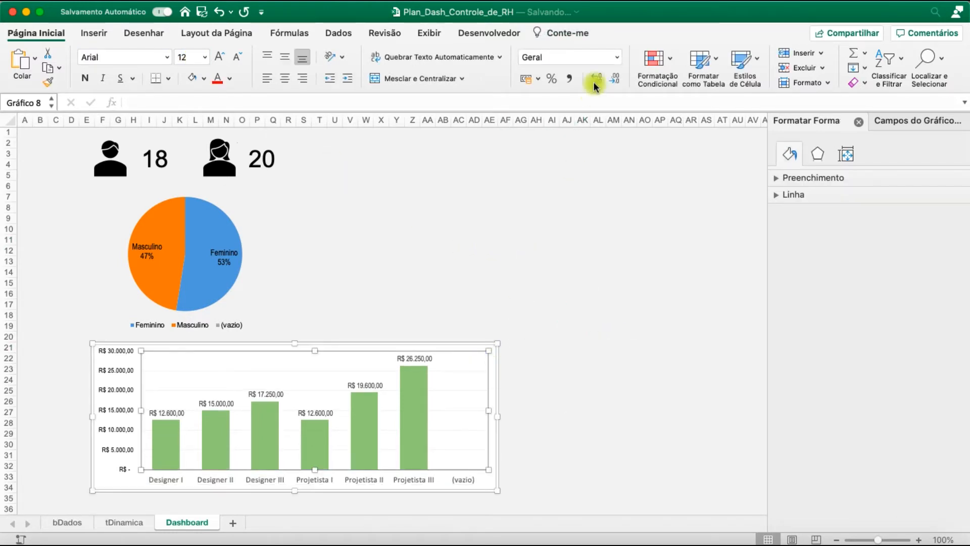
click(500, 343)
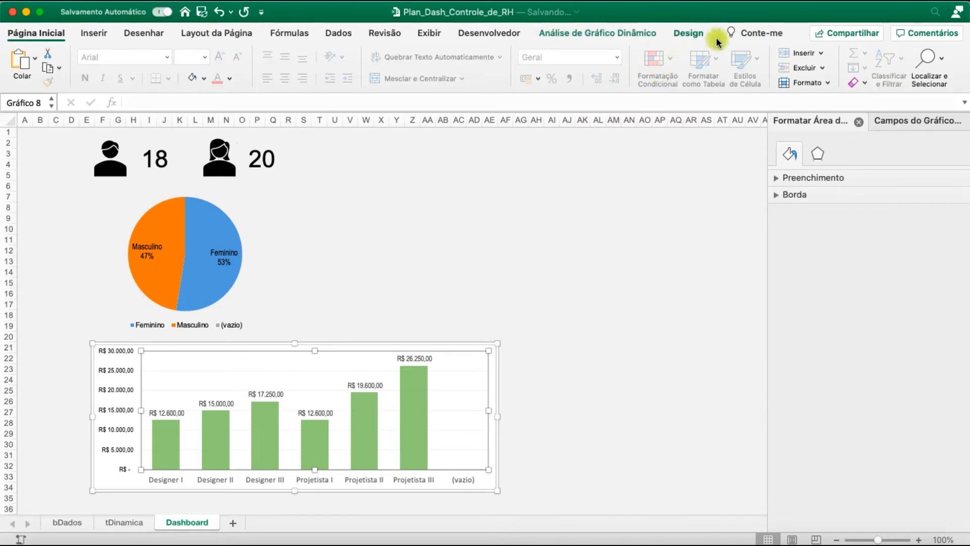
click(718, 31)
click(736, 44)
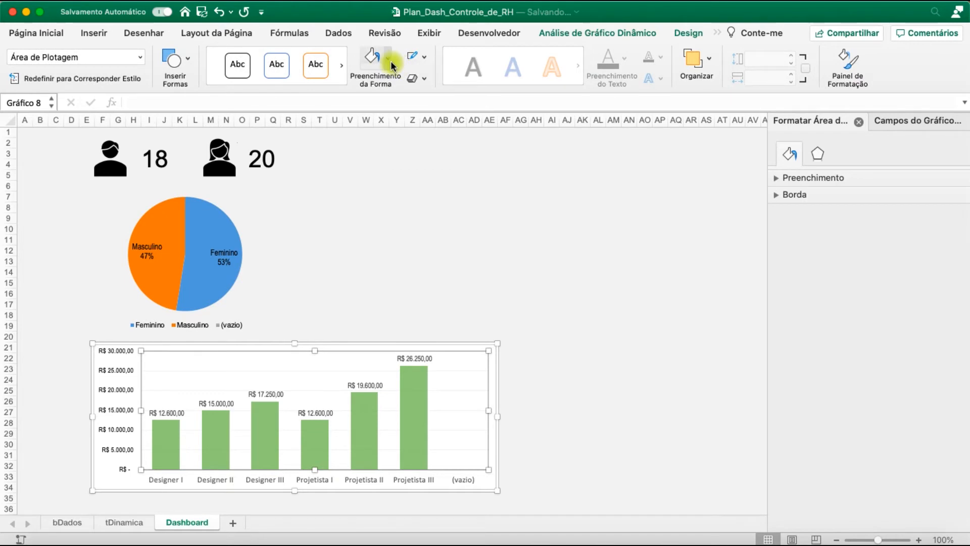
click(388, 57)
click(402, 109)
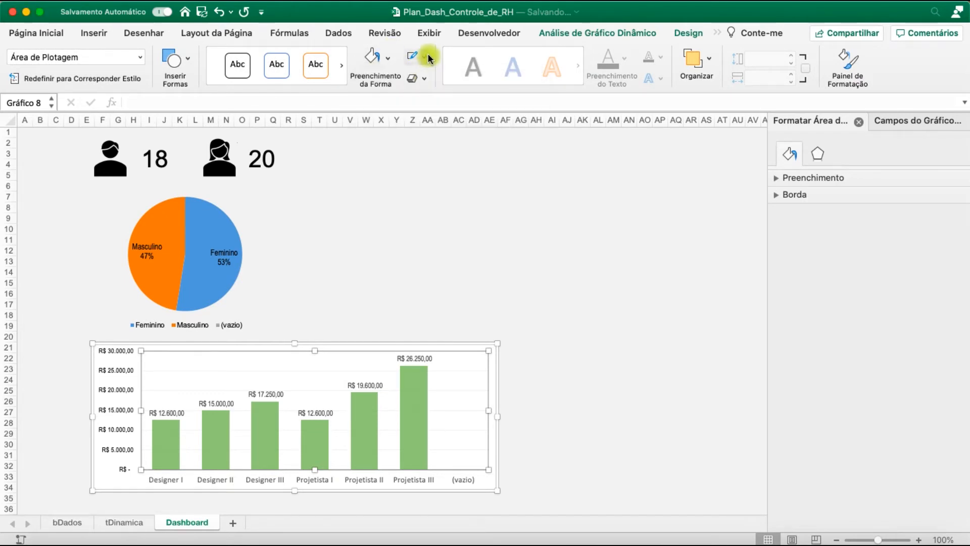
click(426, 54)
click(433, 102)
click(535, 349)
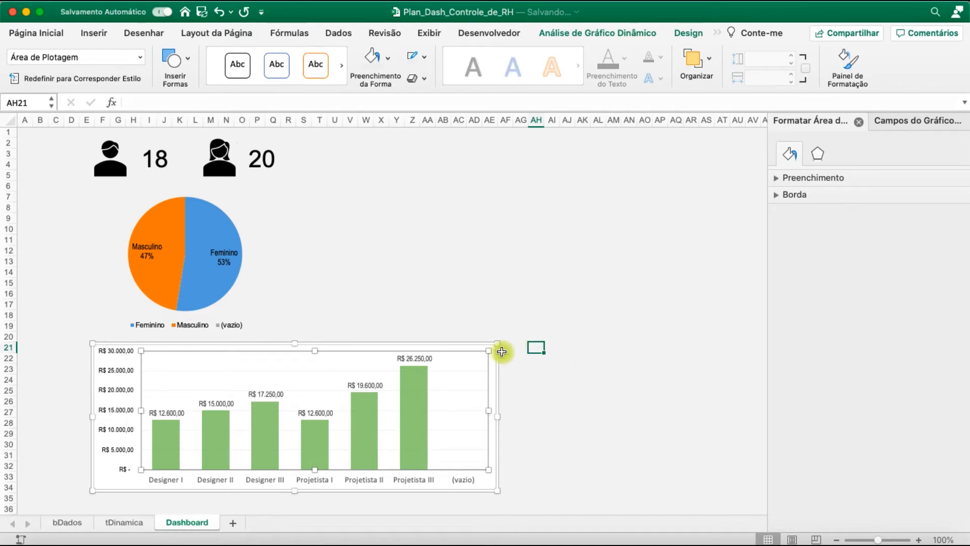
Select the whole chart area of the column chart and show its chart design options
scroll(535, 278, down, 2)
click(484, 329)
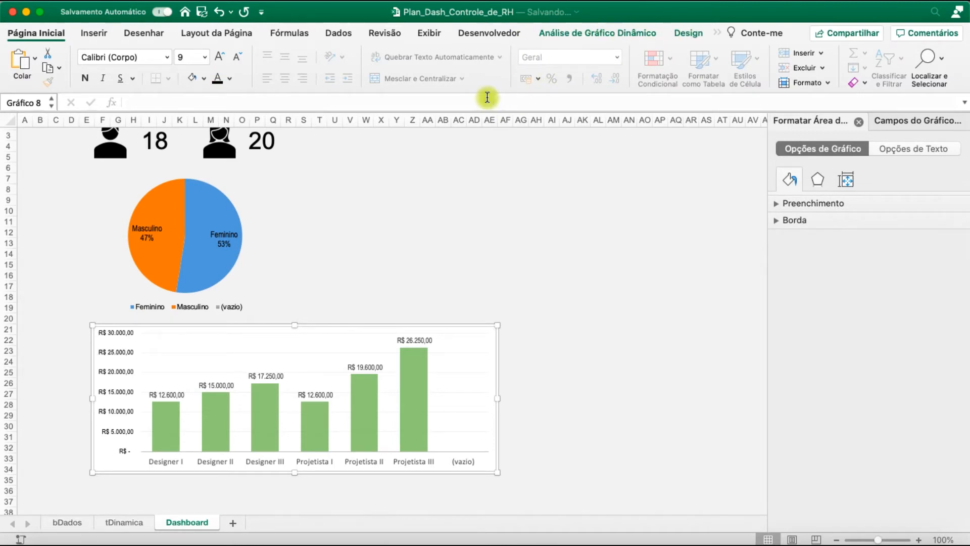
click(694, 34)
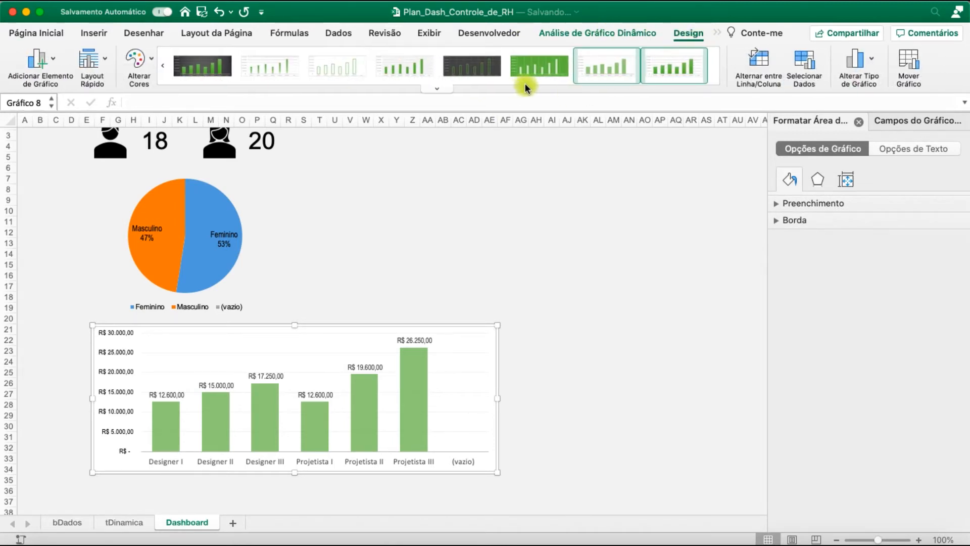
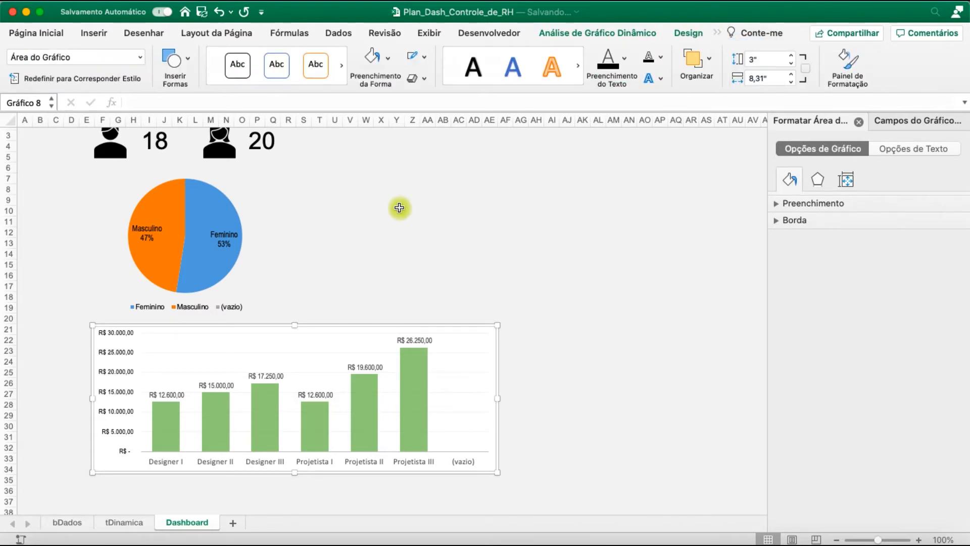
Remove the fill from the column chart's whole chart area
click(387, 58)
click(412, 104)
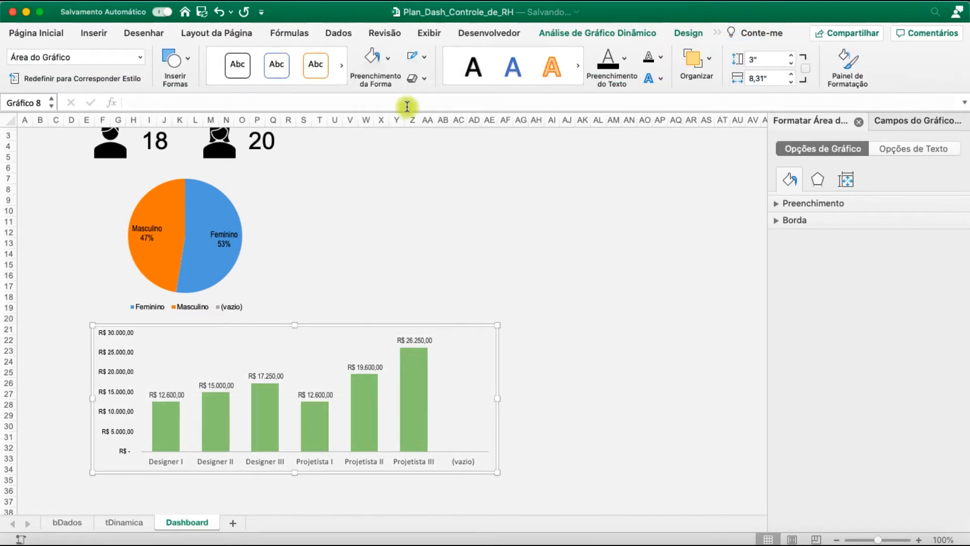
click(408, 221)
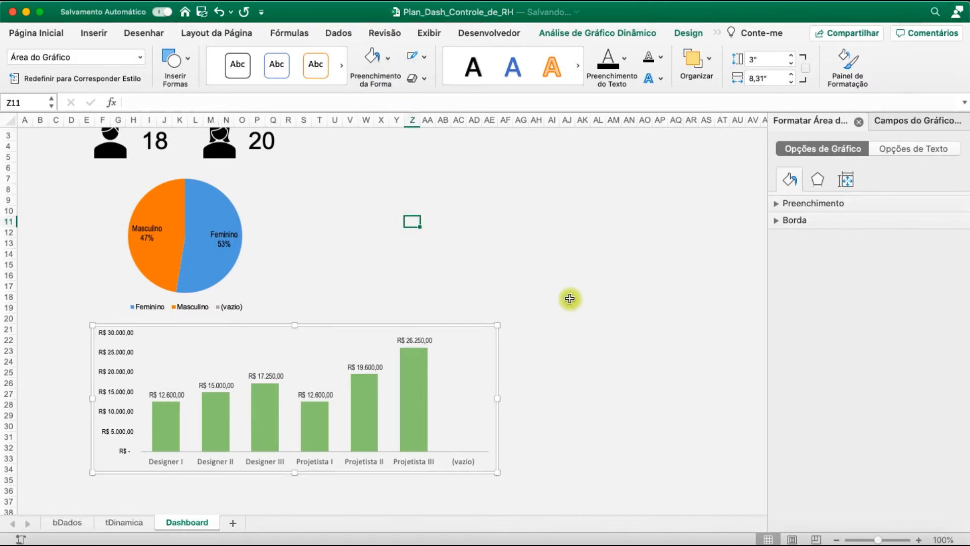
click(554, 241)
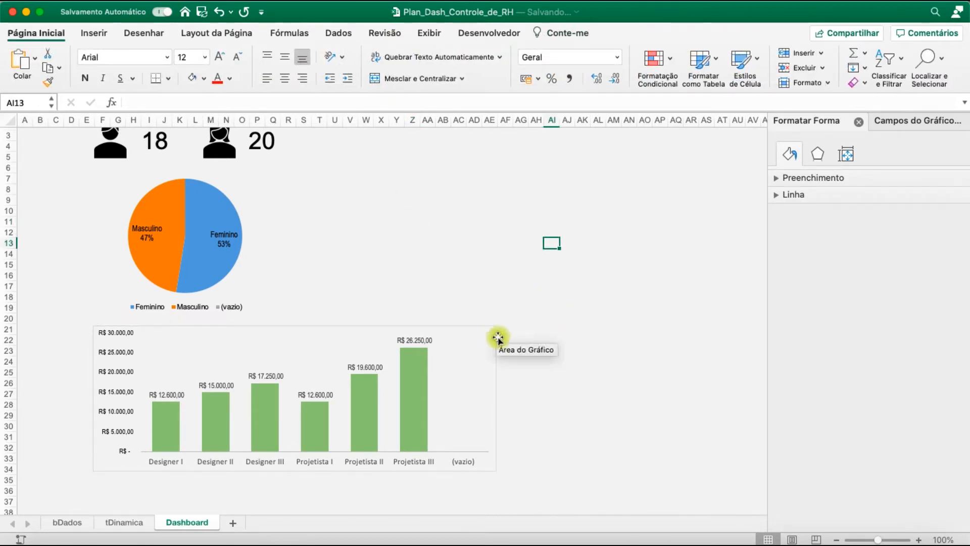
Remove the outline around the column chart's whole chart area
click(477, 331)
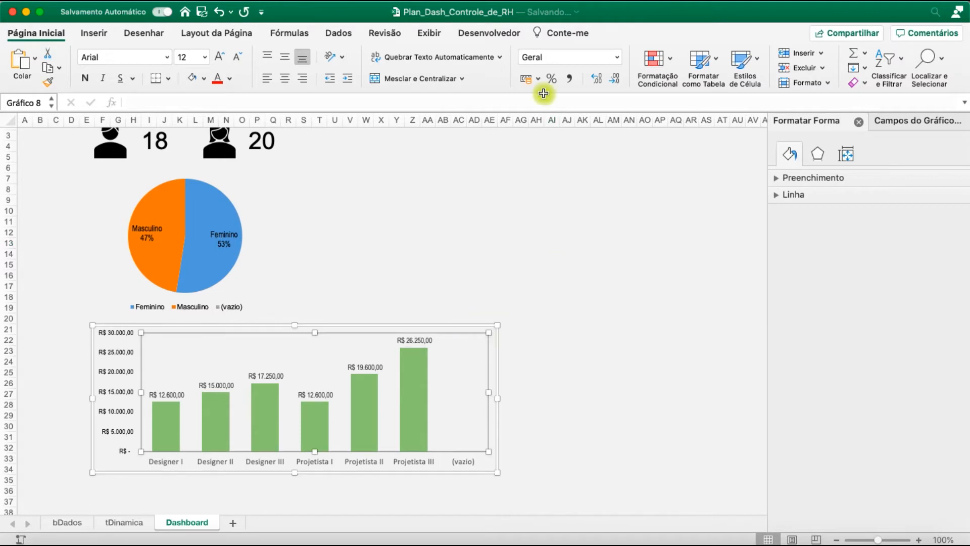
click(494, 341)
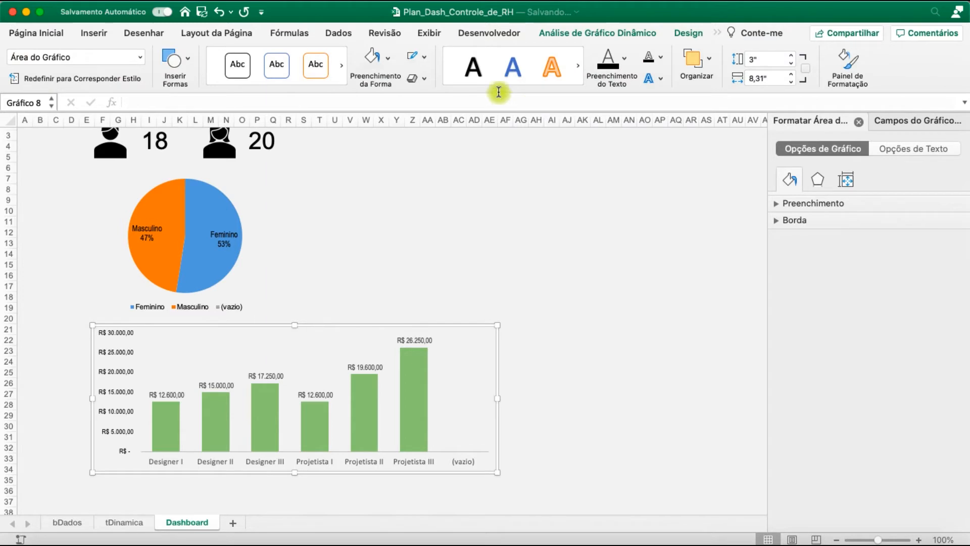
click(426, 59)
click(453, 103)
click(555, 249)
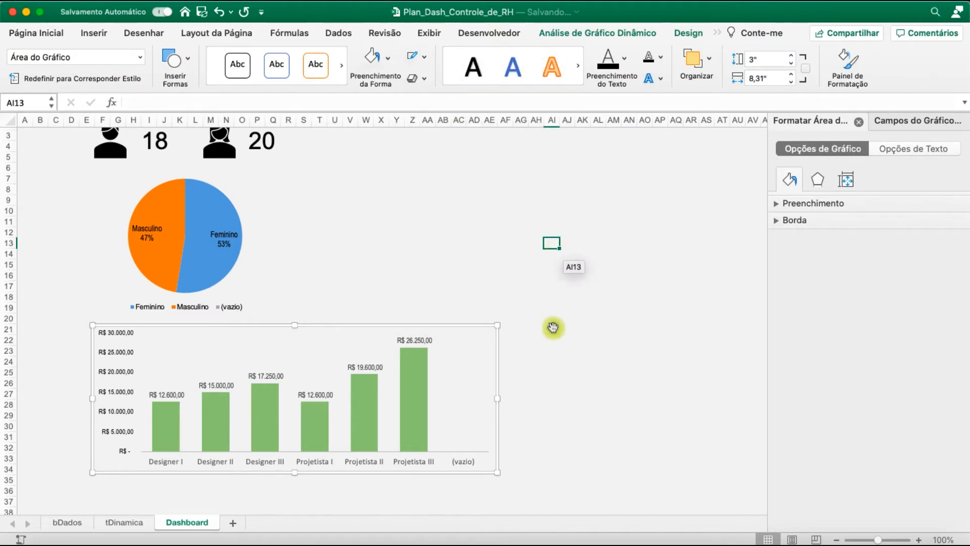
click(565, 286)
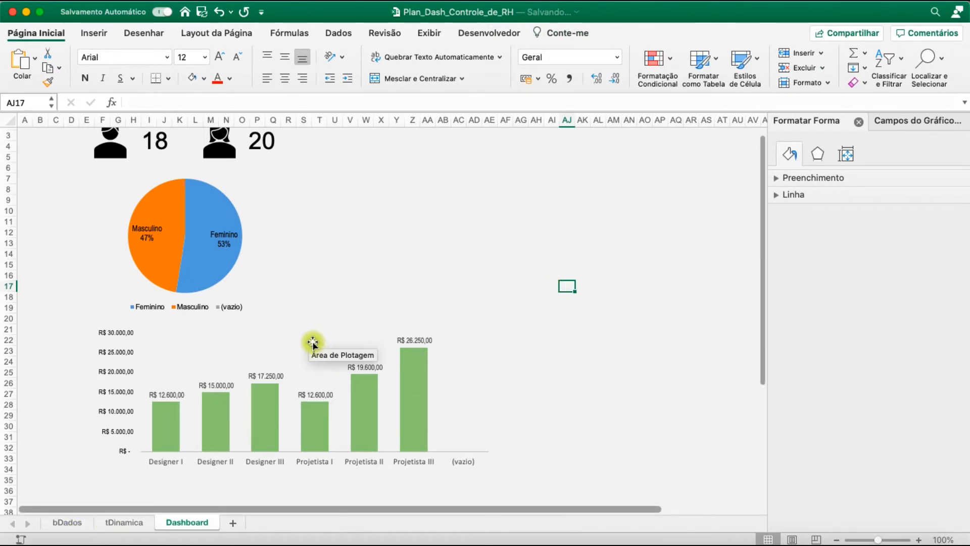
Insert a 2D clustered bar pivot chart from the tDinamica pivot table of salary by education level and sex
scroll(316, 342, up, 2)
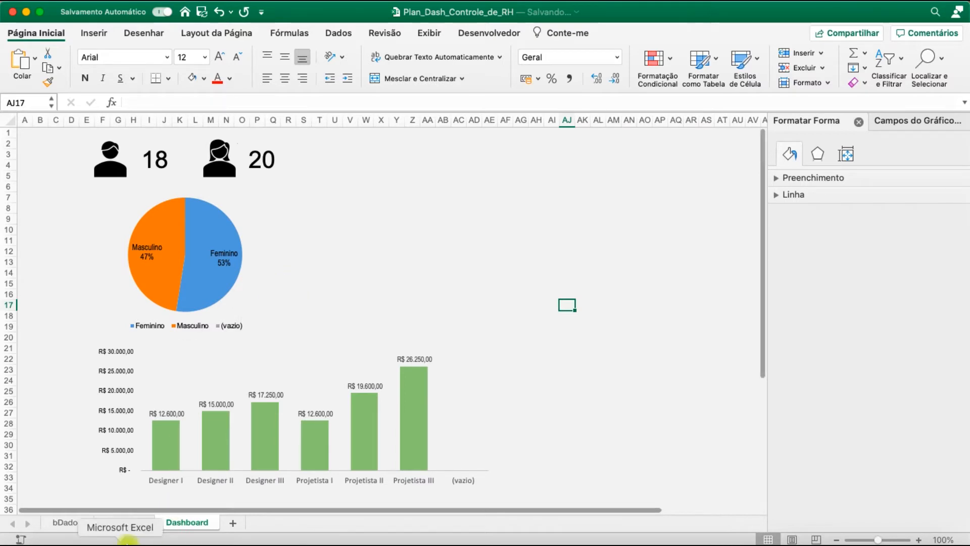
click(125, 528)
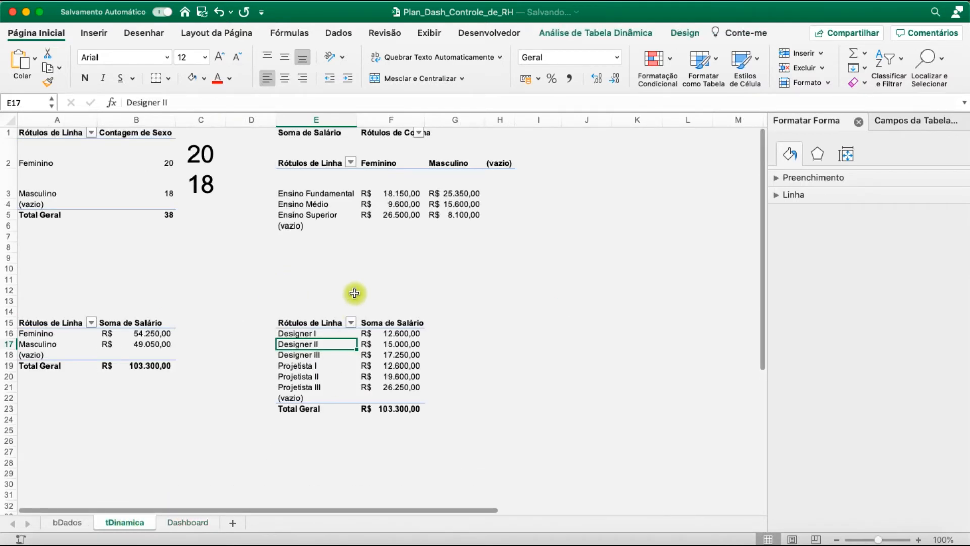
click(374, 205)
click(83, 35)
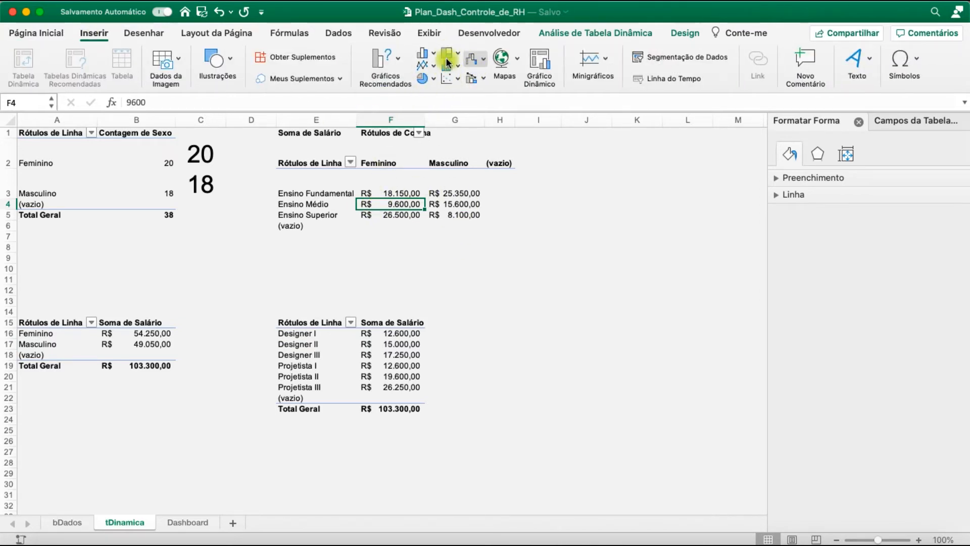
click(447, 59)
click(430, 57)
click(446, 66)
click(430, 67)
click(433, 54)
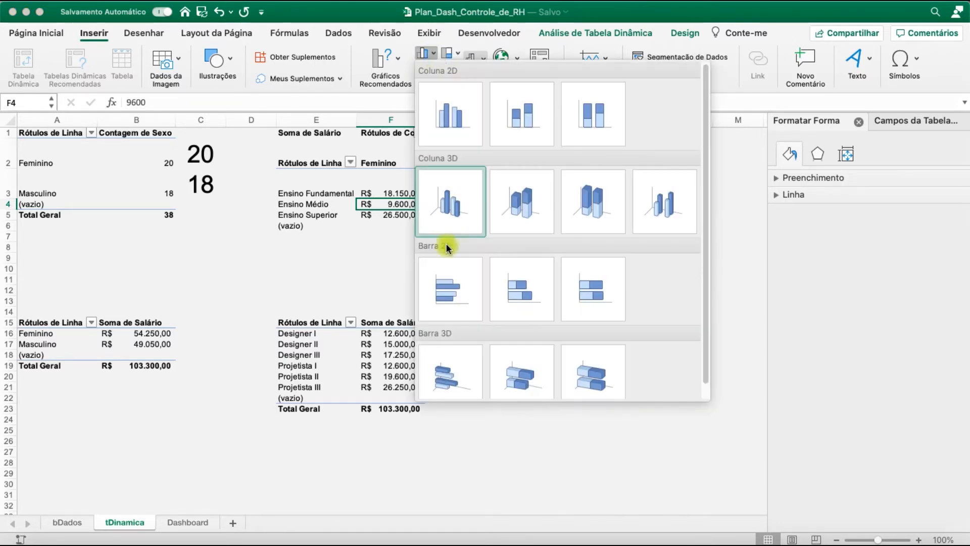
click(460, 262)
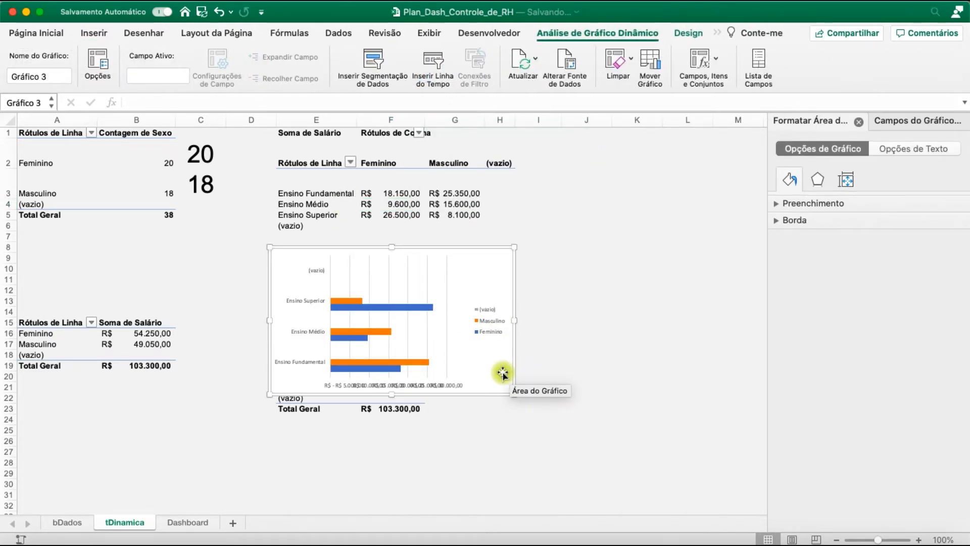
Move the new bar chart to the Dashboard sheet beside the pie chart, making it narrower and taller
click(192, 523)
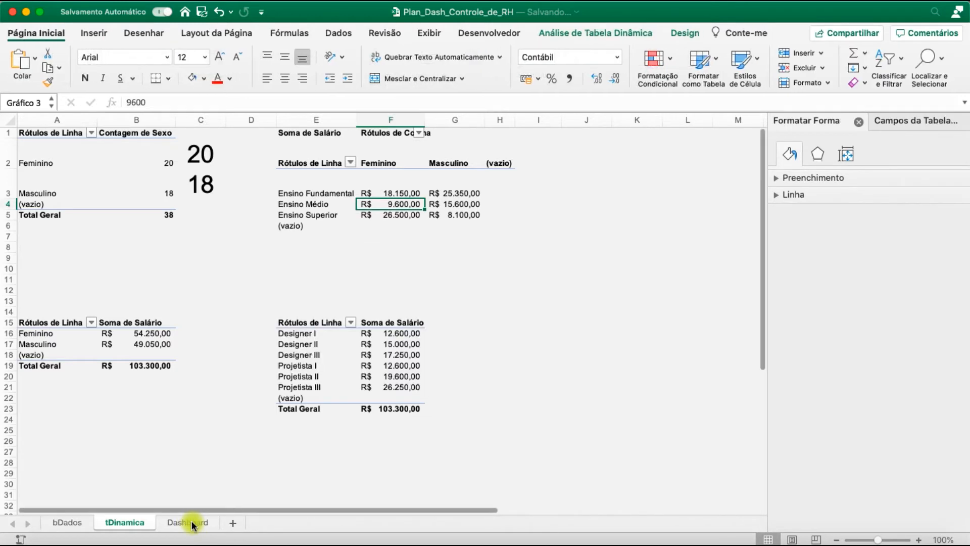
key(super+v)
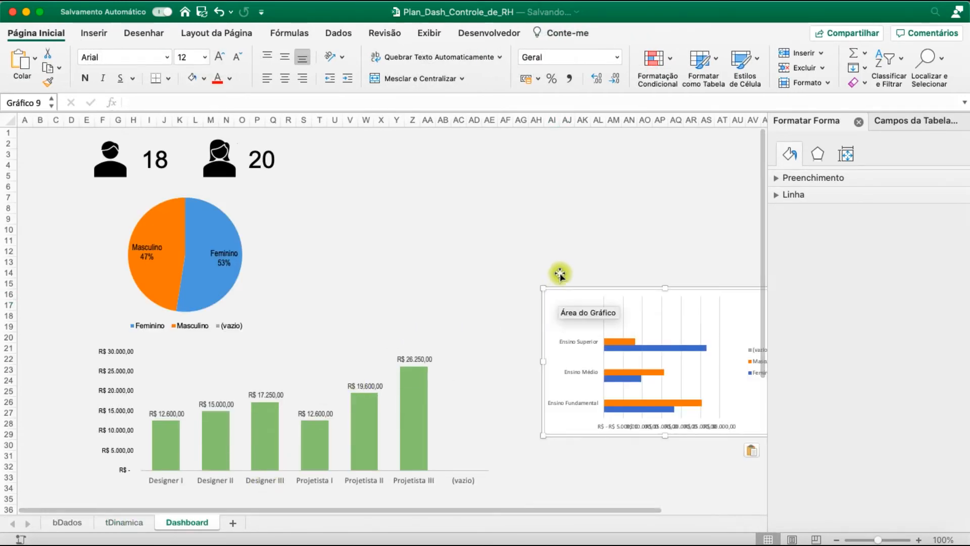
drag(560, 293, 289, 152)
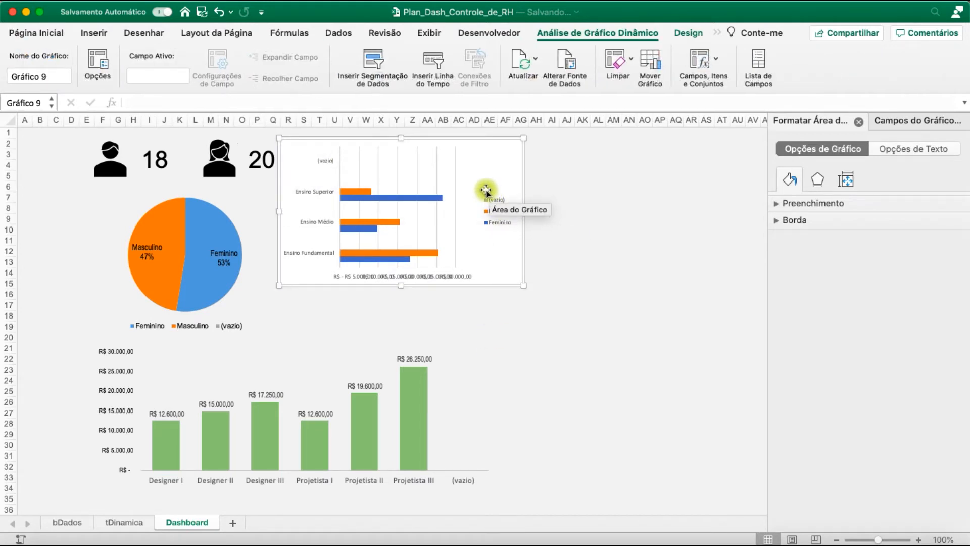
drag(524, 211, 497, 208)
drag(390, 287, 393, 329)
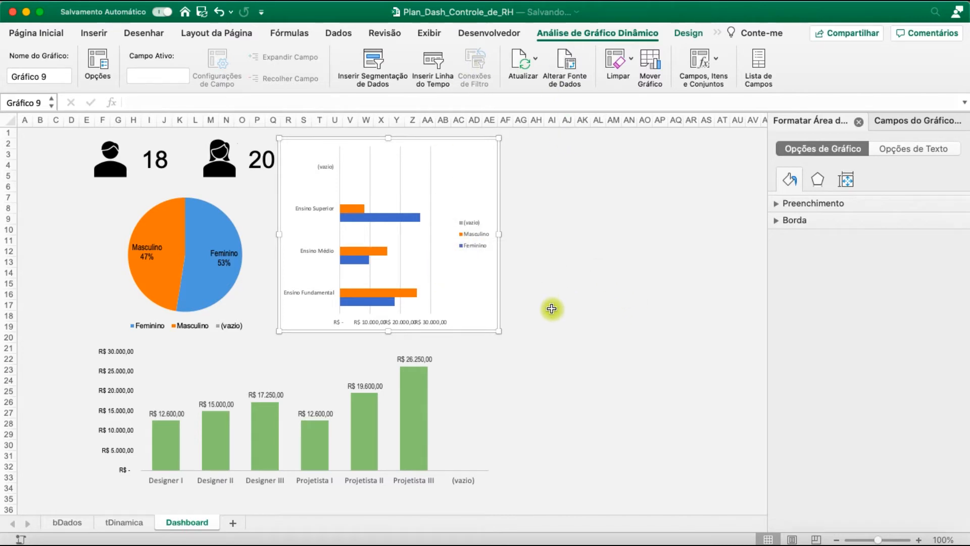
click(45, 26)
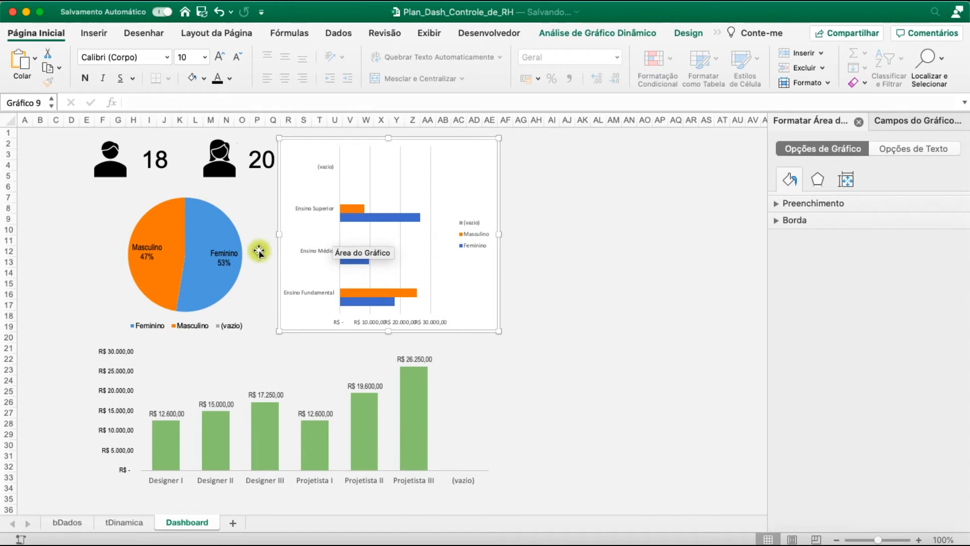
click(400, 218)
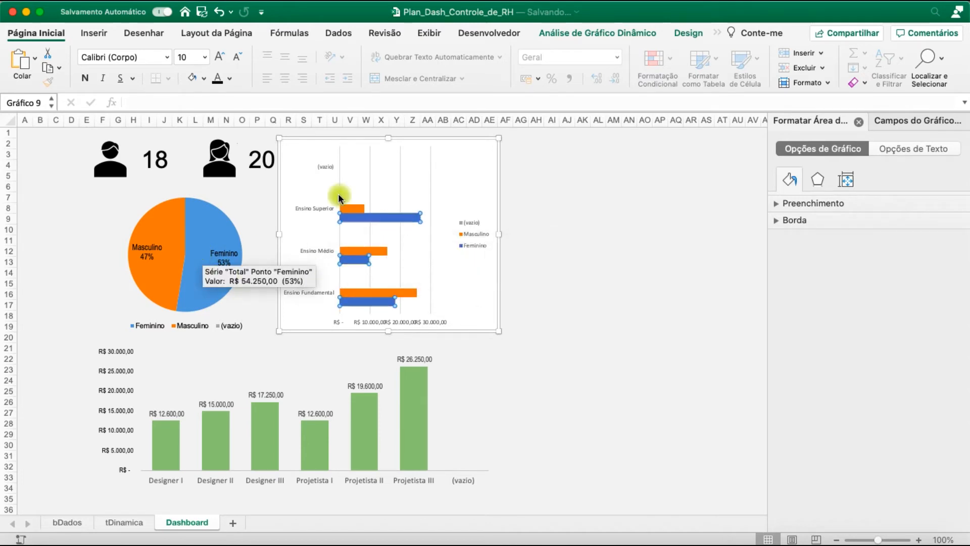
click(612, 305)
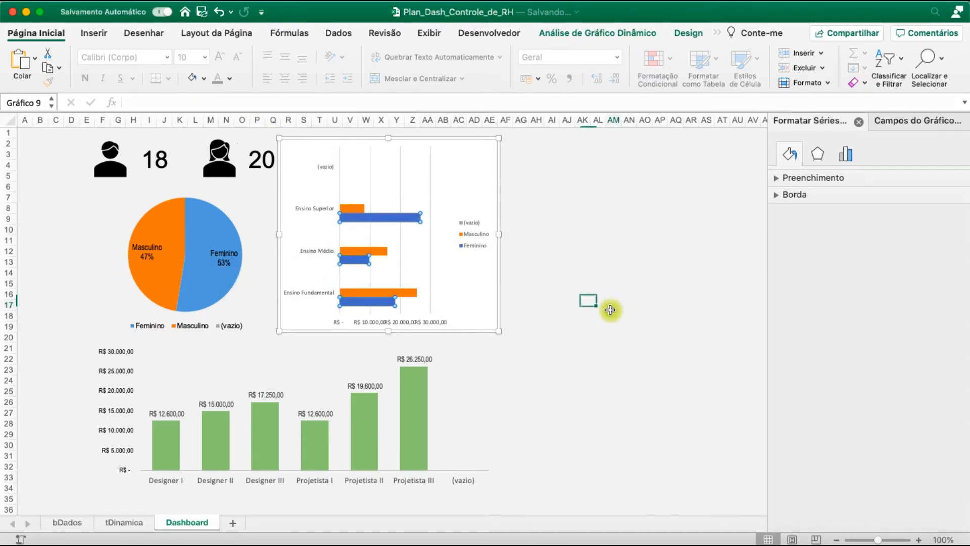
Try several chart styles on the bar chart and keep the fifth one, with thick gradient bars
click(351, 209)
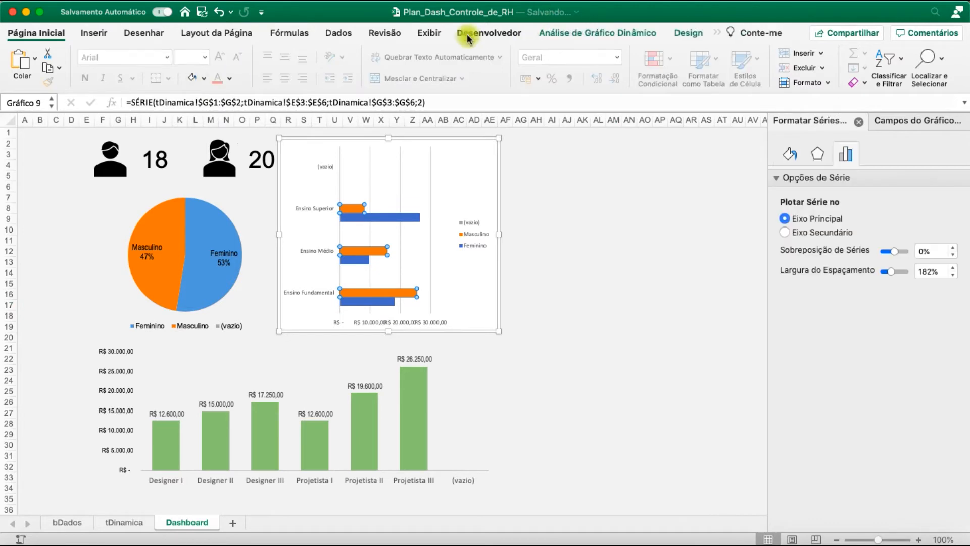
click(613, 32)
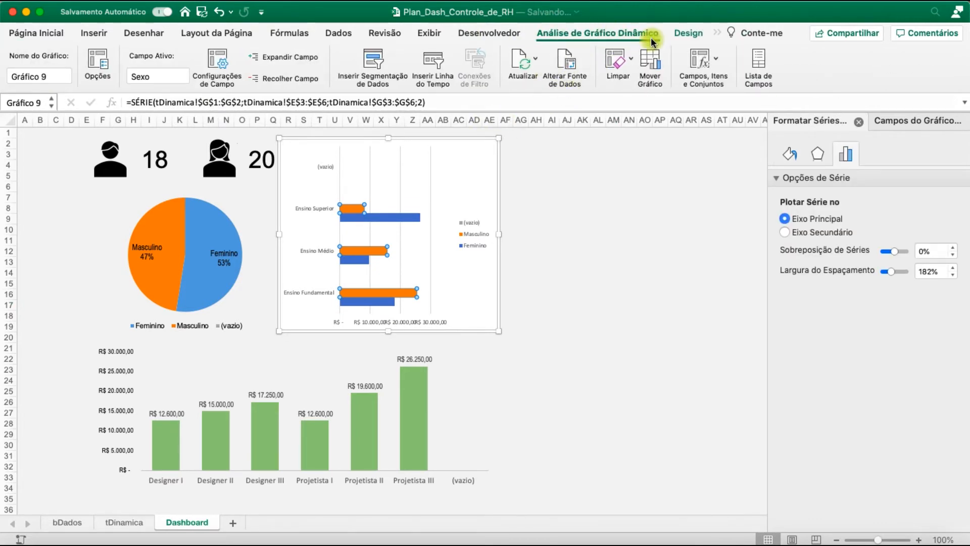
click(689, 35)
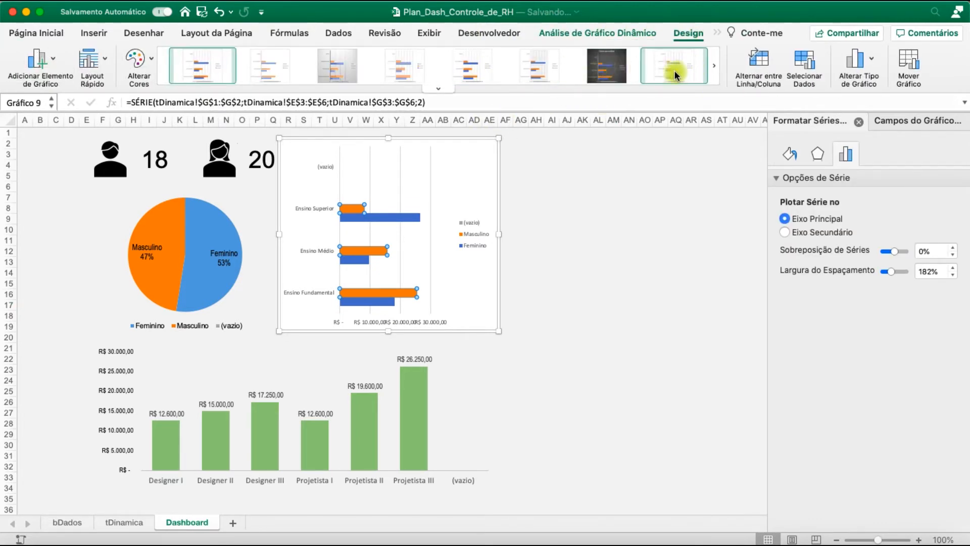
click(715, 71)
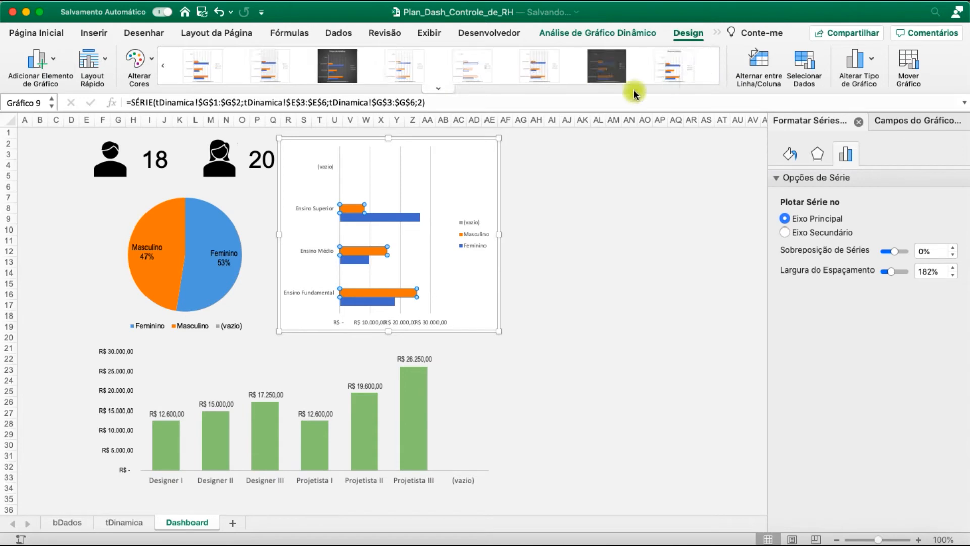
click(663, 65)
click(559, 70)
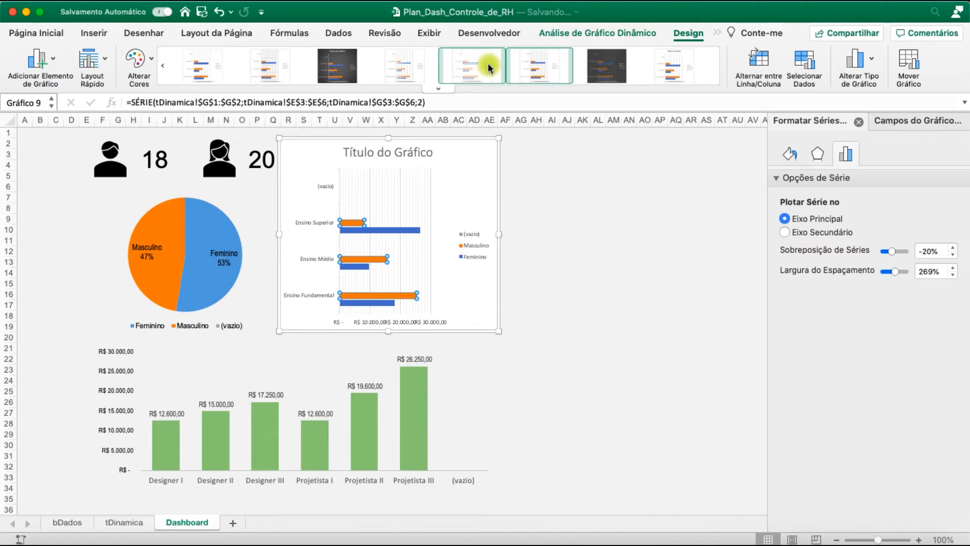
click(411, 63)
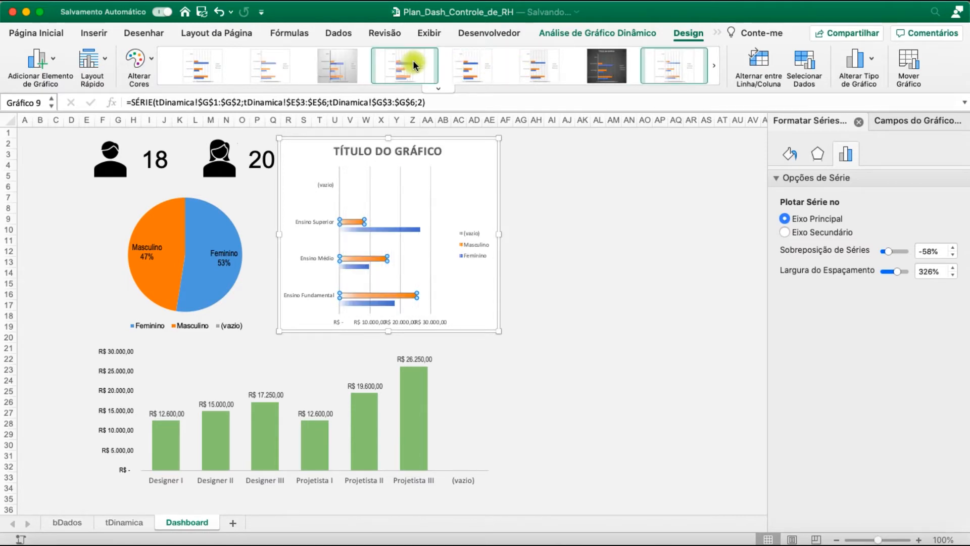
click(492, 65)
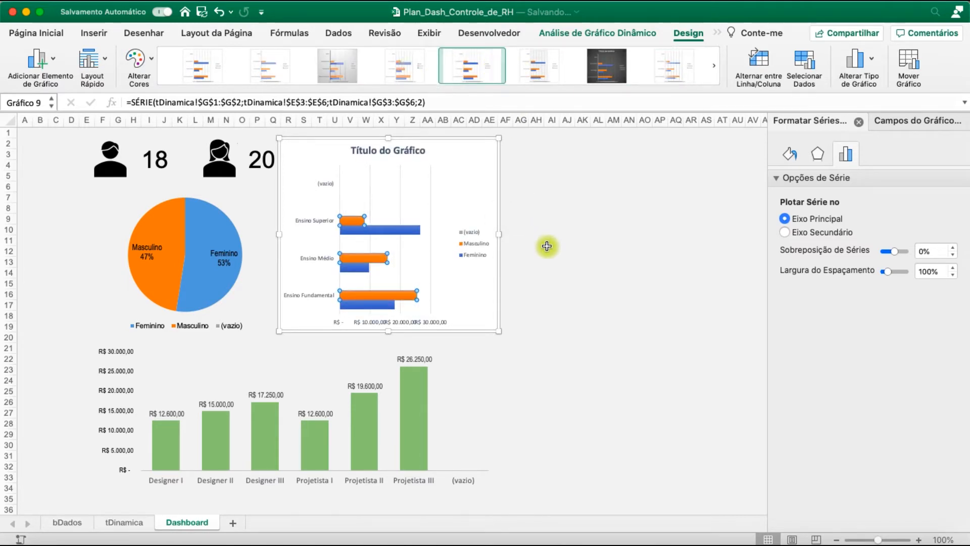
Delete the title from the bar chart
click(552, 262)
click(399, 151)
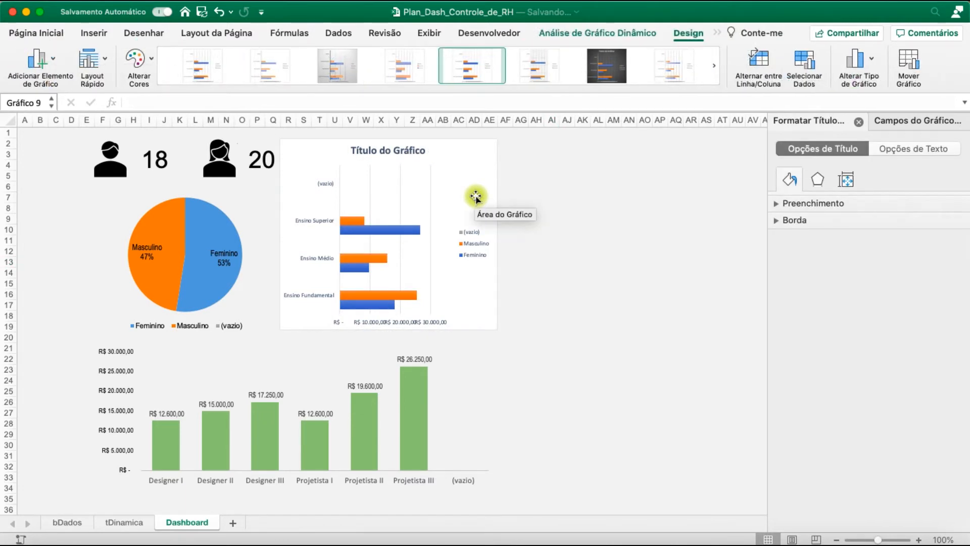
key(BackSpace)
Set the bar chart's education-level axis labels to Arial Narrow
click(320, 166)
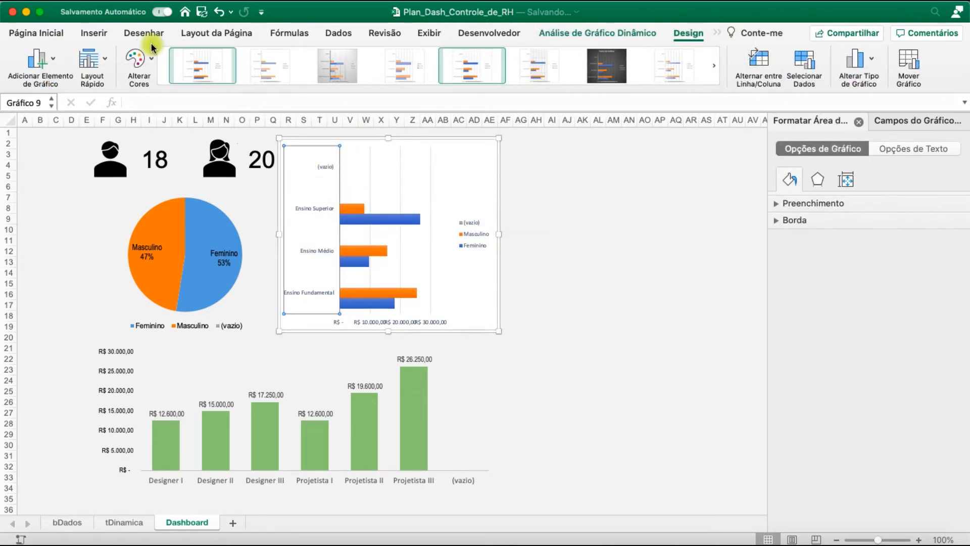
click(52, 35)
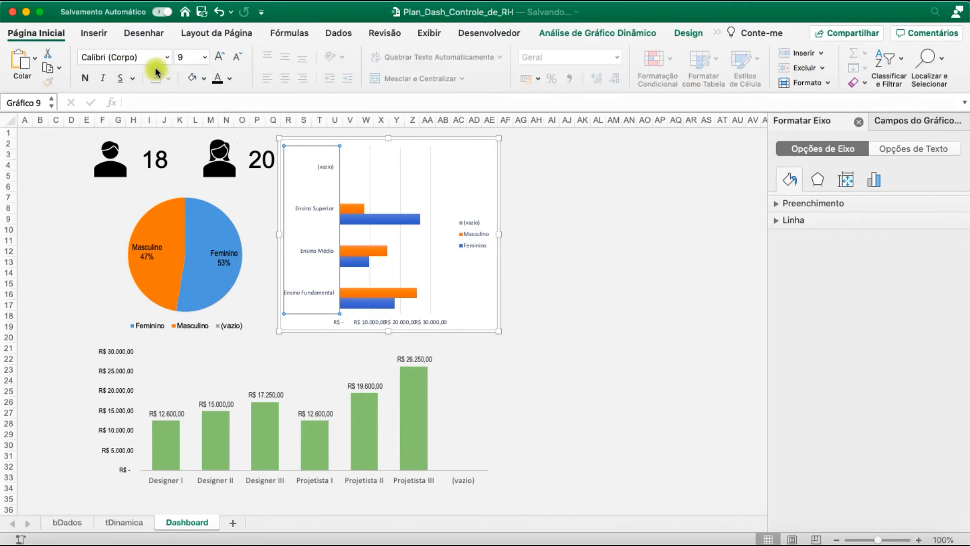
click(129, 59)
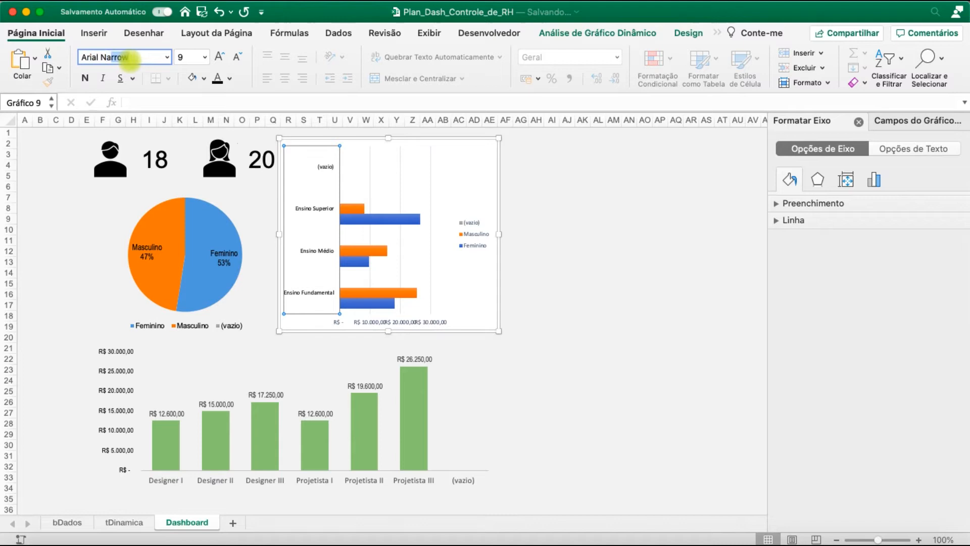
text(Arial)
key(Return)
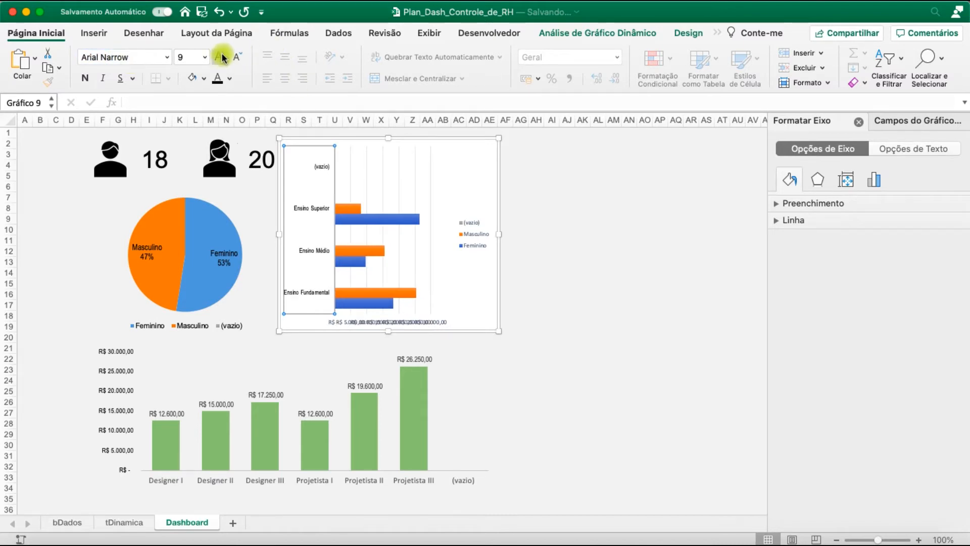
Set the bar chart's salary value axis labels to Arial Narrow, size 10.5
click(392, 322)
click(129, 59)
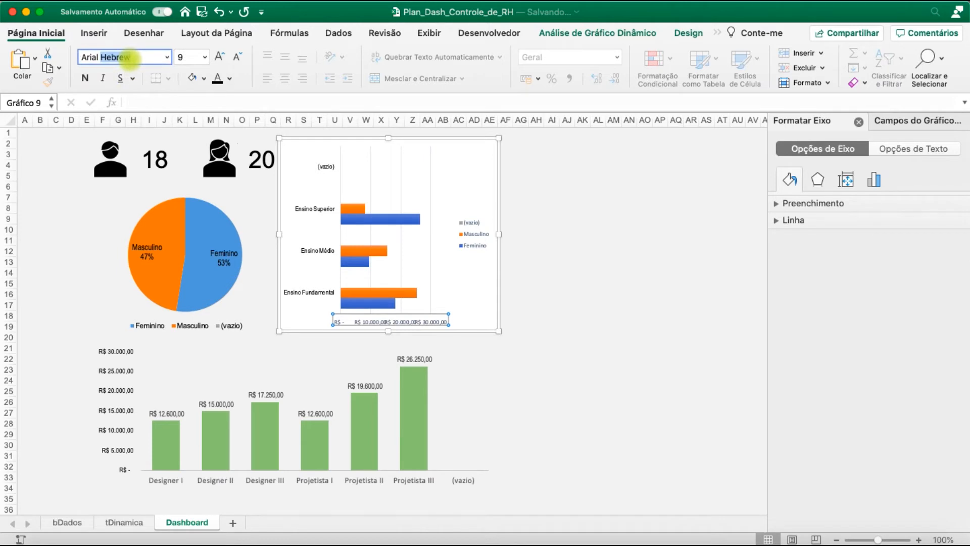
text(Arial)
click(220, 56)
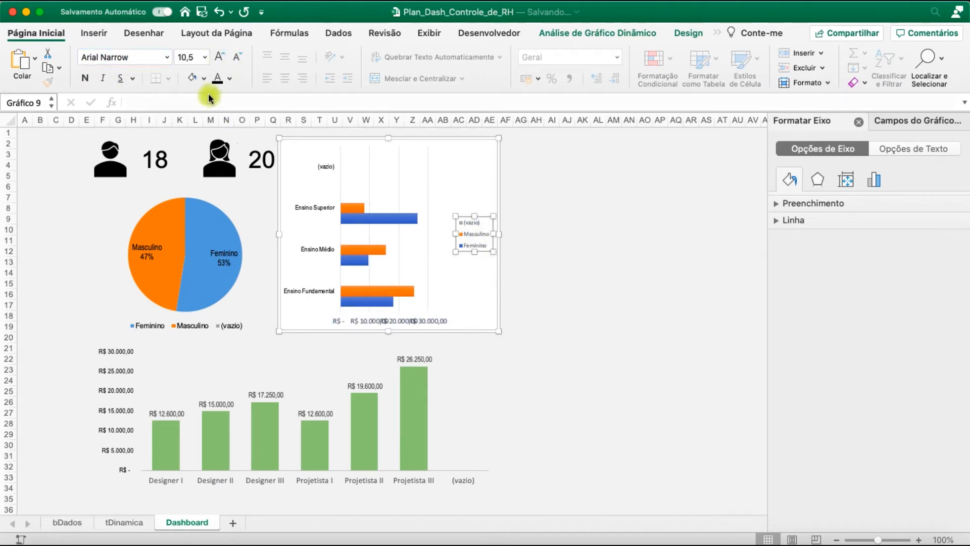
Set the bar chart's legend text to Arial Narrow
click(131, 55)
text(Arial )
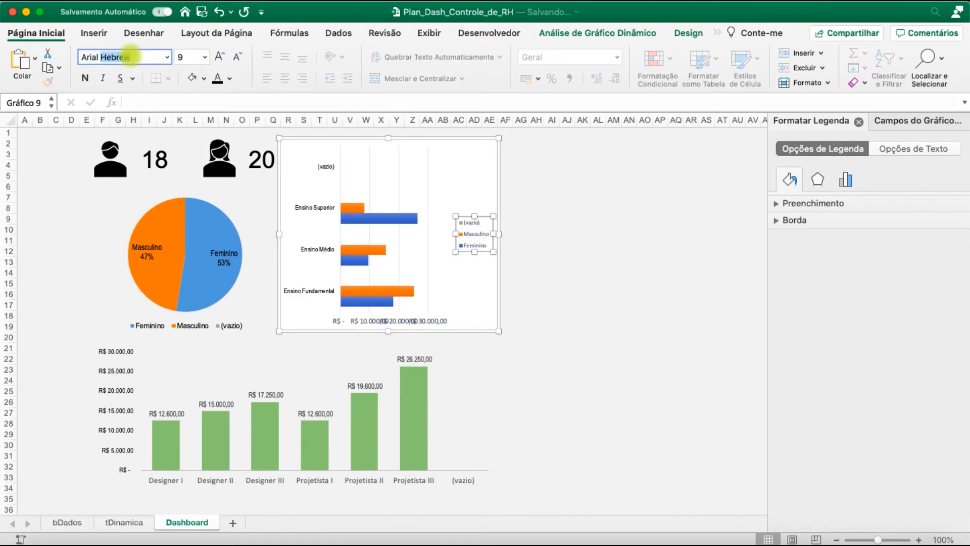
text(Narr)
key(Return)
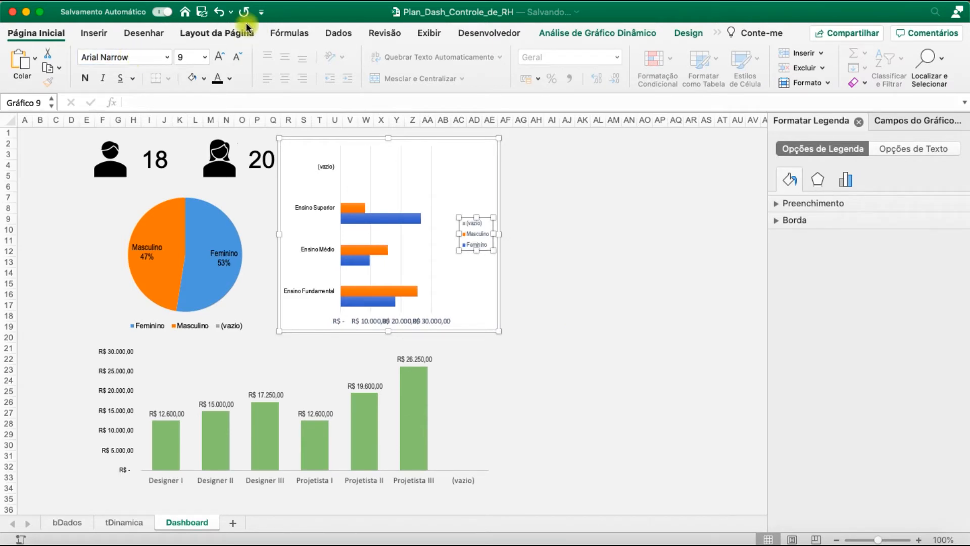
Enlarge the bar chart's legend text to size 10.5, then remove the legend from the chart
click(219, 58)
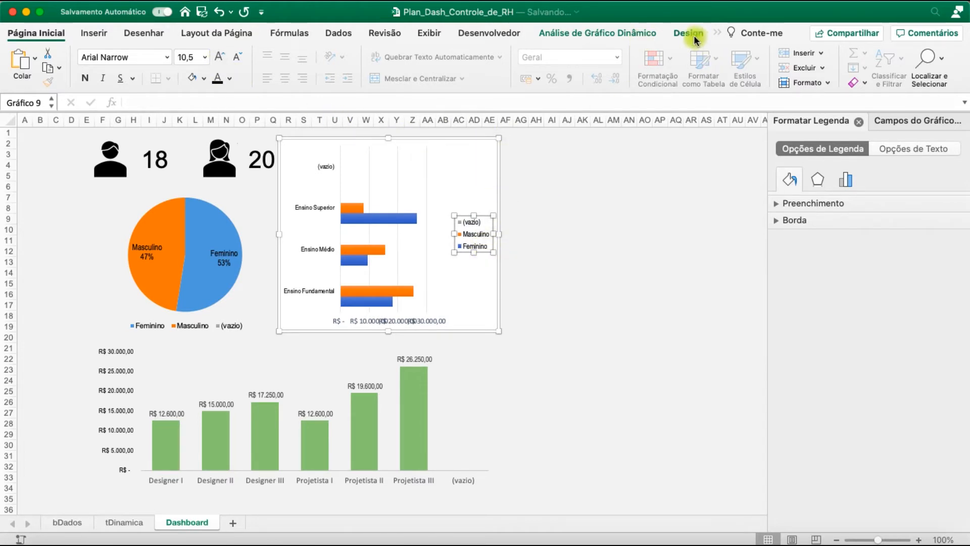
click(695, 39)
click(44, 55)
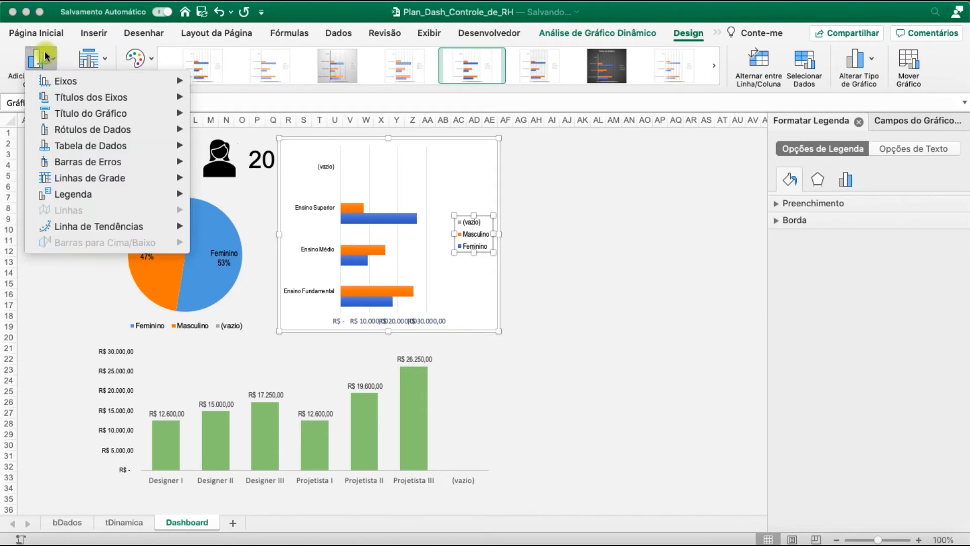
mouse_move(138, 130)
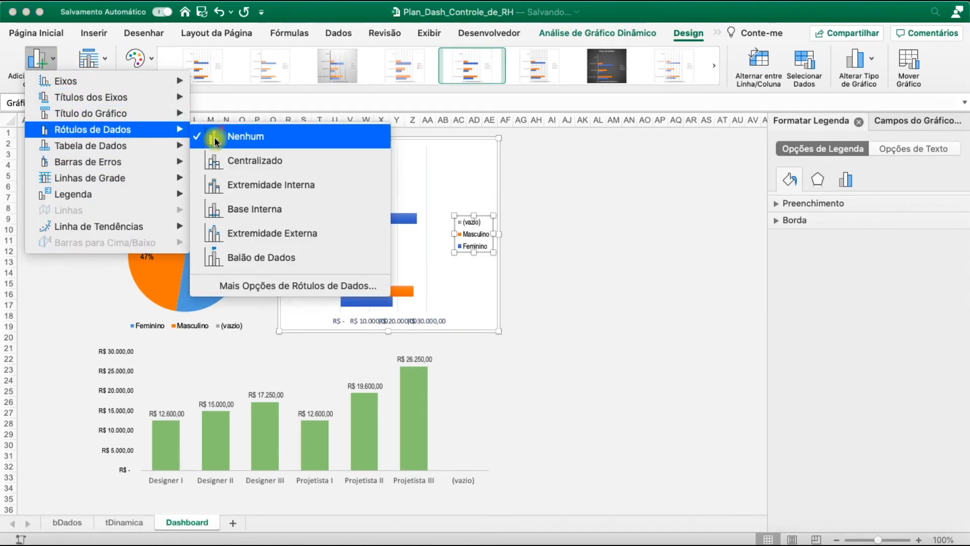
mouse_move(135, 192)
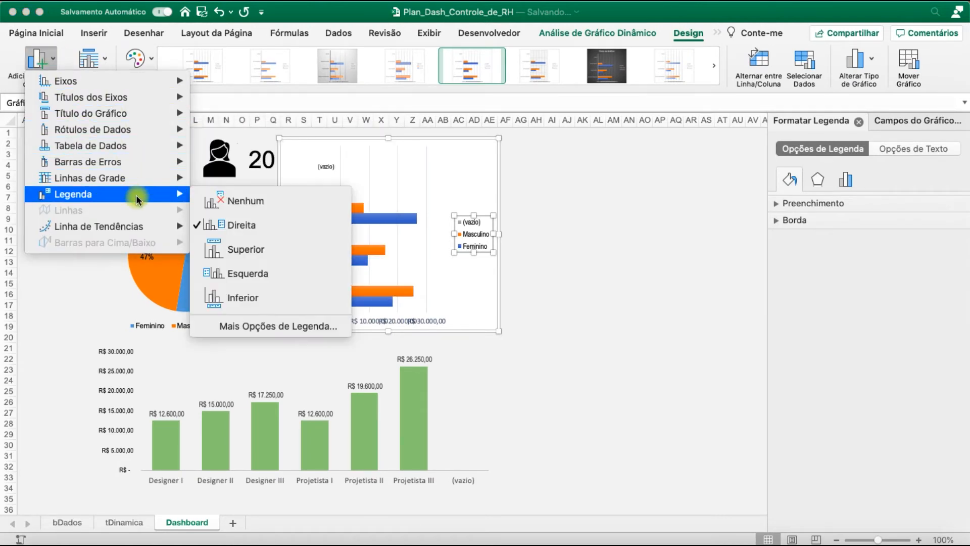
click(230, 199)
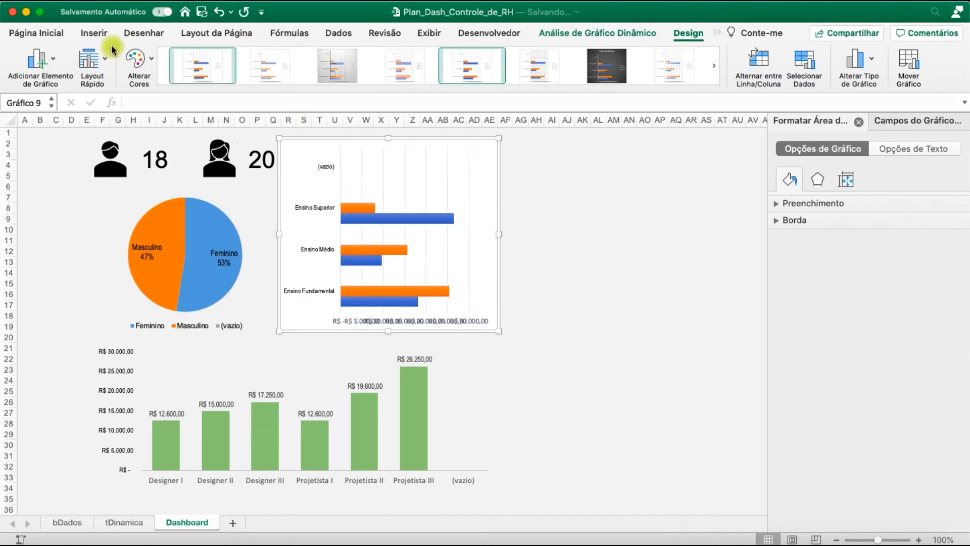
Add data labels at the outside end of the bars in the education-level bar chart
click(53, 65)
mouse_move(101, 130)
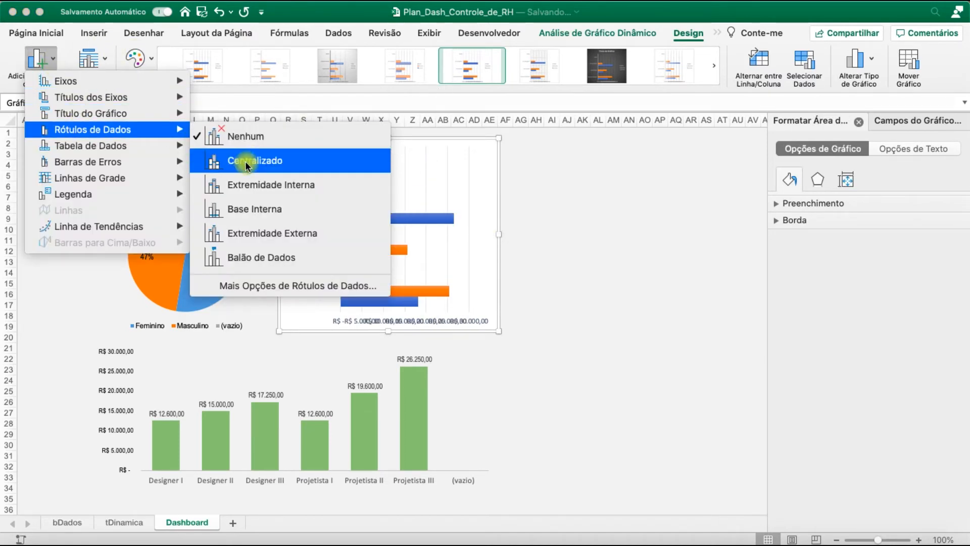
click(286, 233)
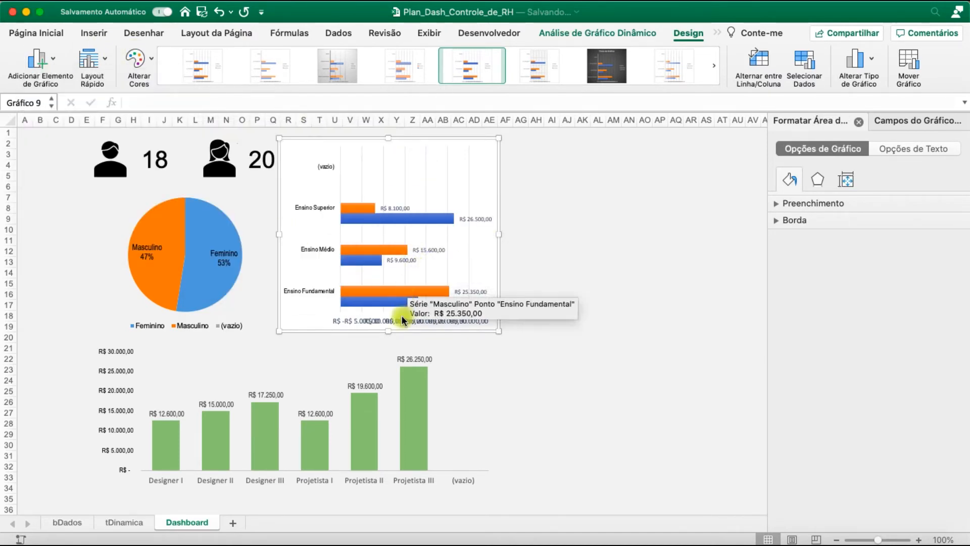
click(425, 249)
click(677, 294)
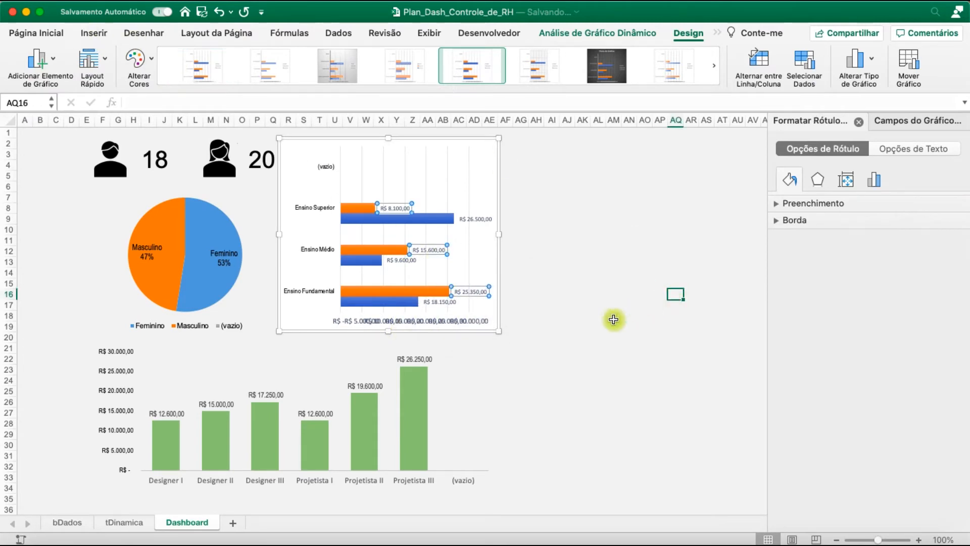
Set the Feminino series data labels in the bar chart to Arial Narrow, size 10
click(472, 218)
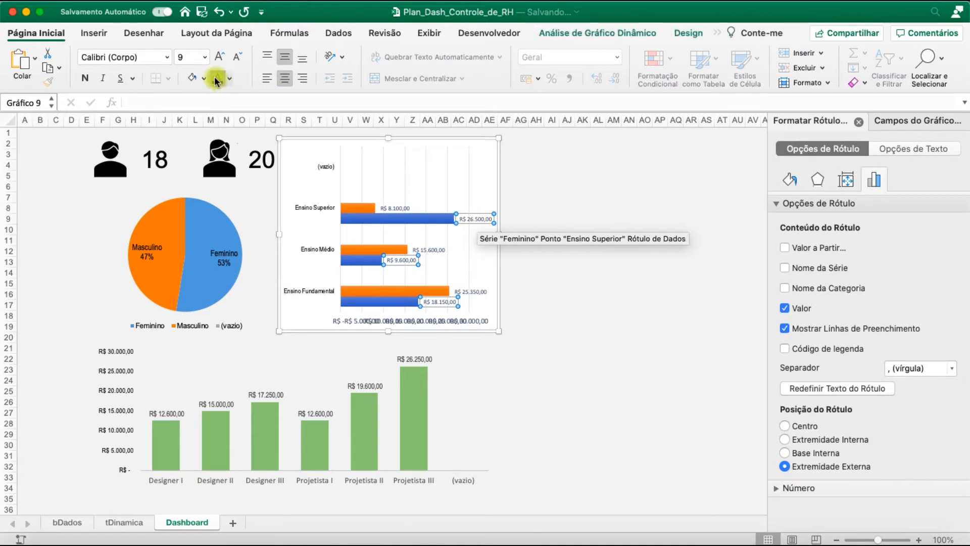
click(103, 57)
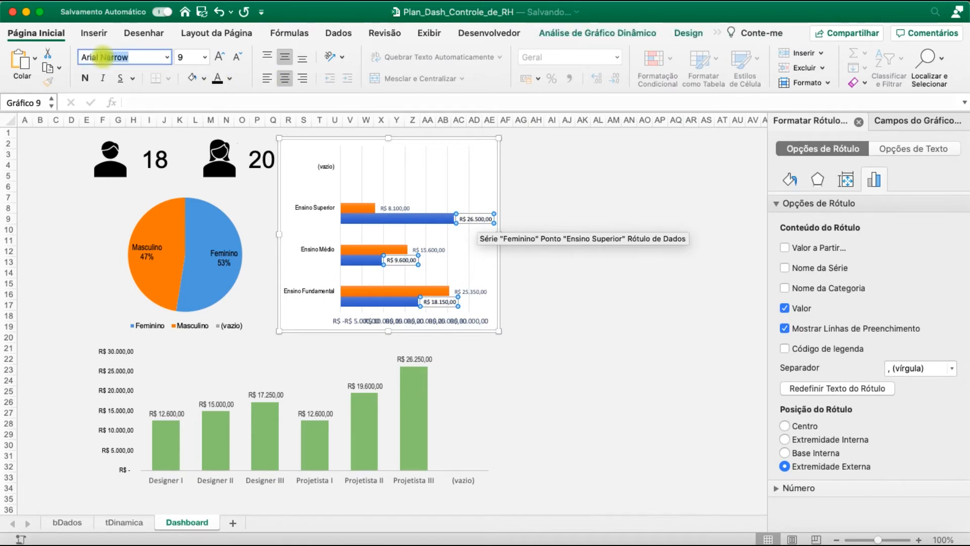
text(Arial N)
key(Tab)
text(10)
key(Return)
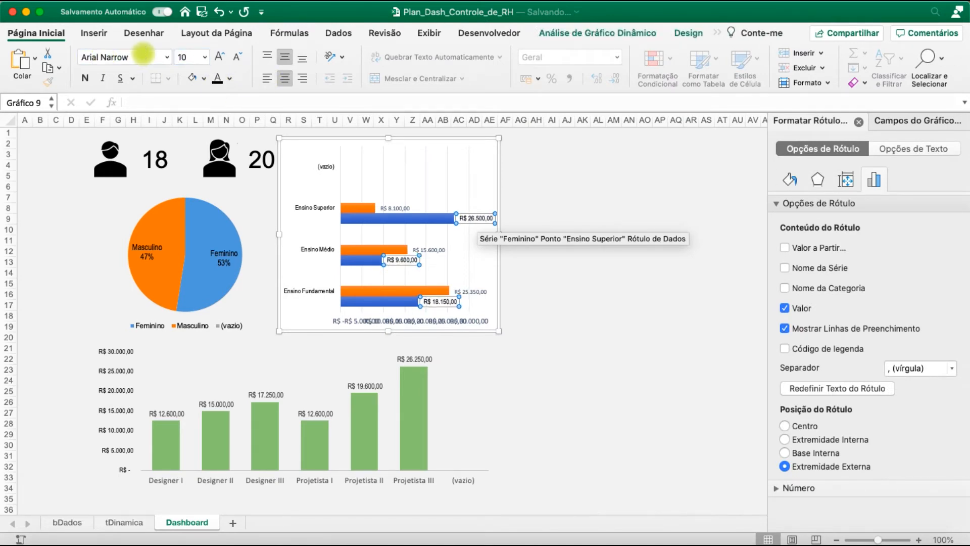
Set the Masculino series data labels in the bar chart to Arial Narrow, size 10
click(390, 208)
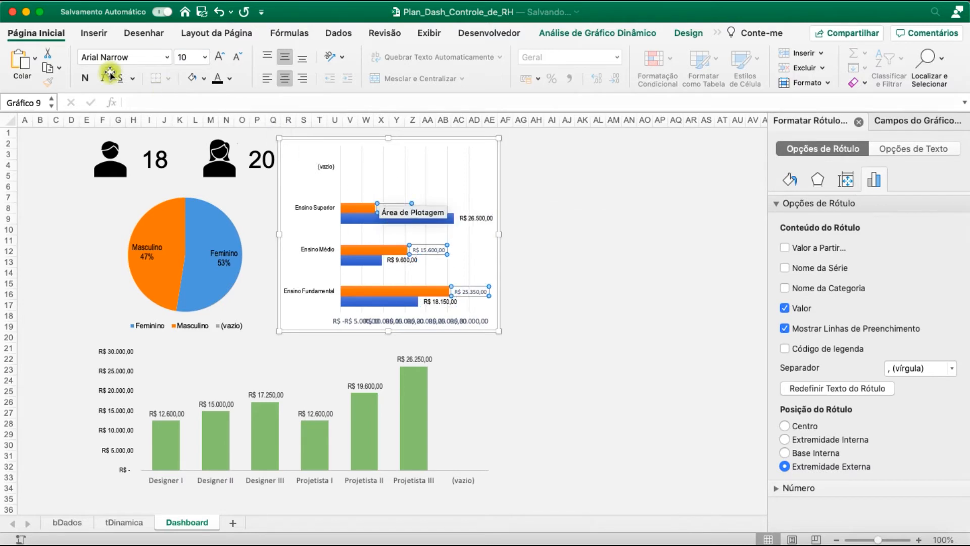
click(121, 58)
text(Ari)
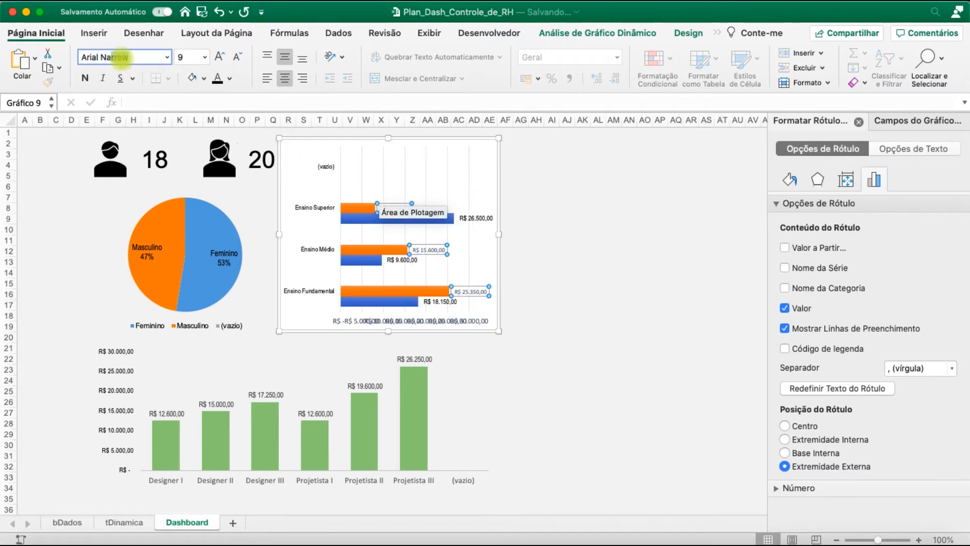
key(Tab)
text(10)
key(Return)
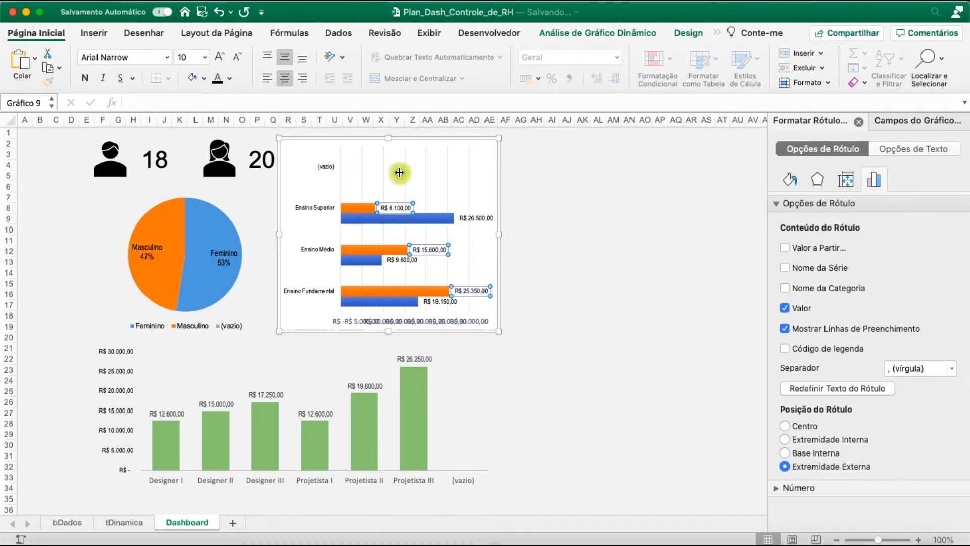
Apply Arial Narrow to the bar chart's salary value axis labels and reduce their font size to 8
click(466, 322)
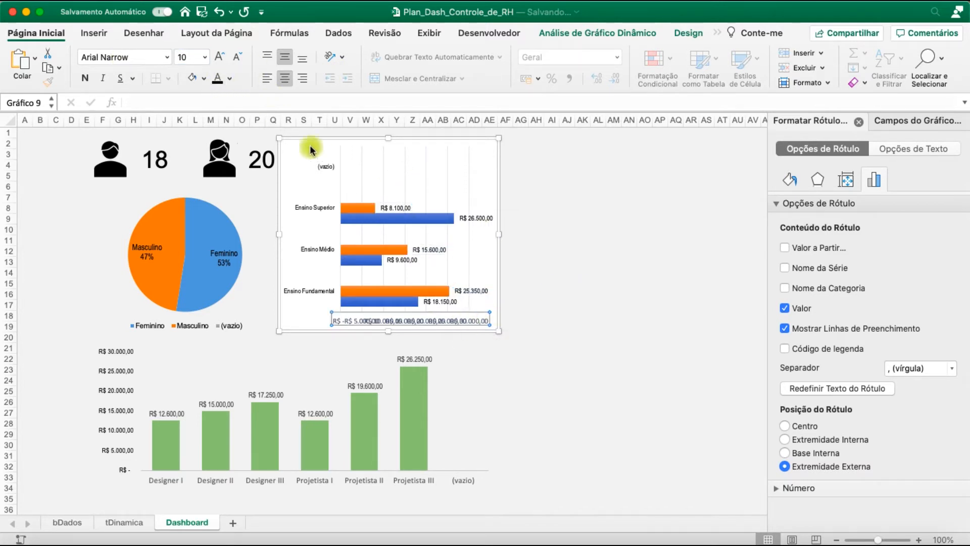
click(120, 59)
text(A)
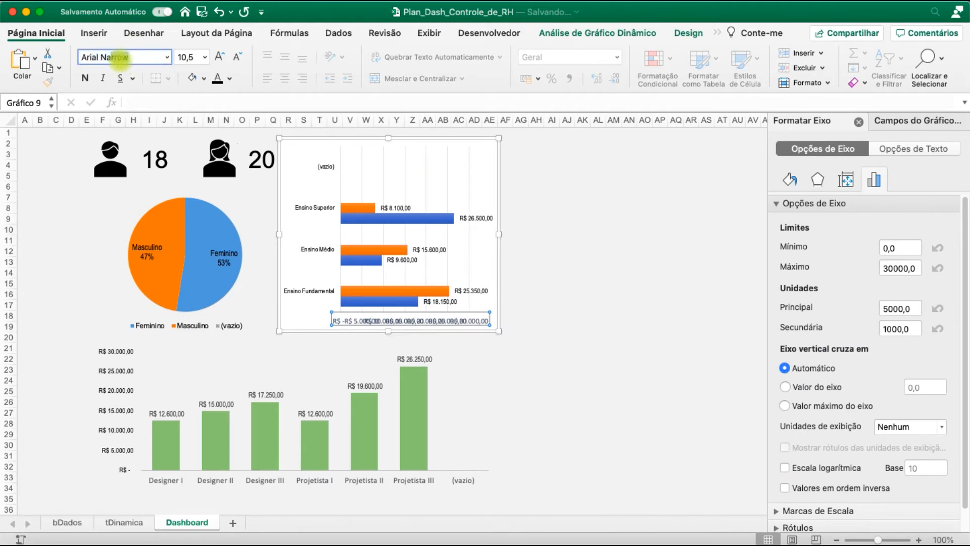
text(rial Na)
key(Return)
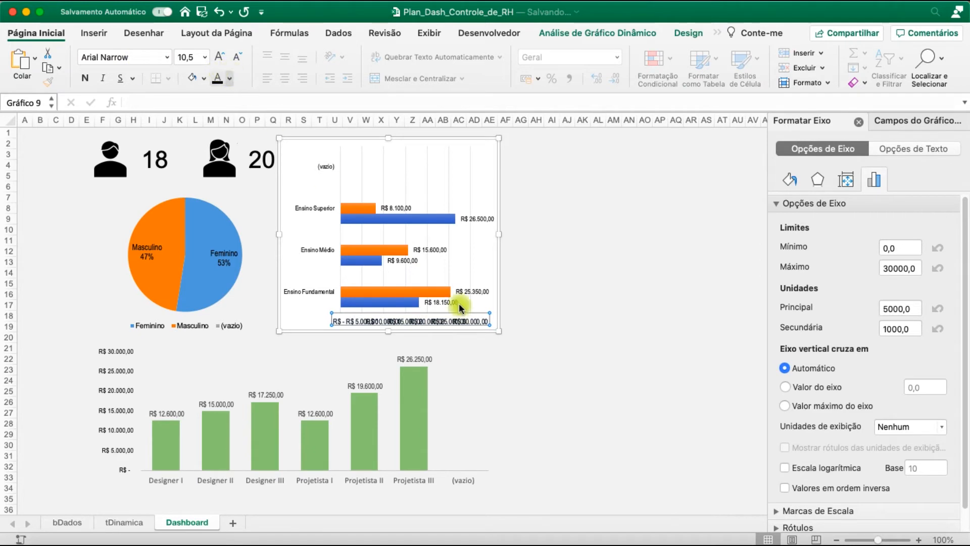
click(233, 60)
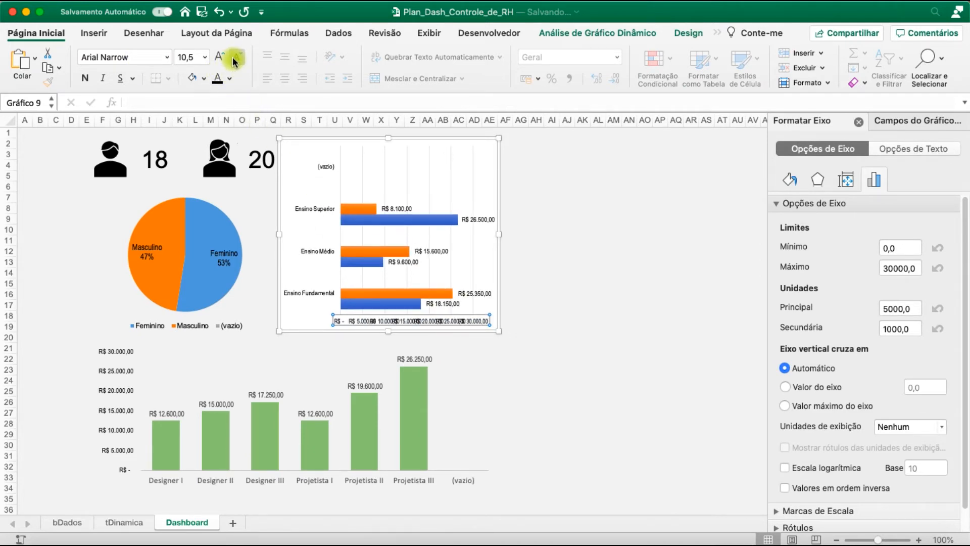
click(233, 59)
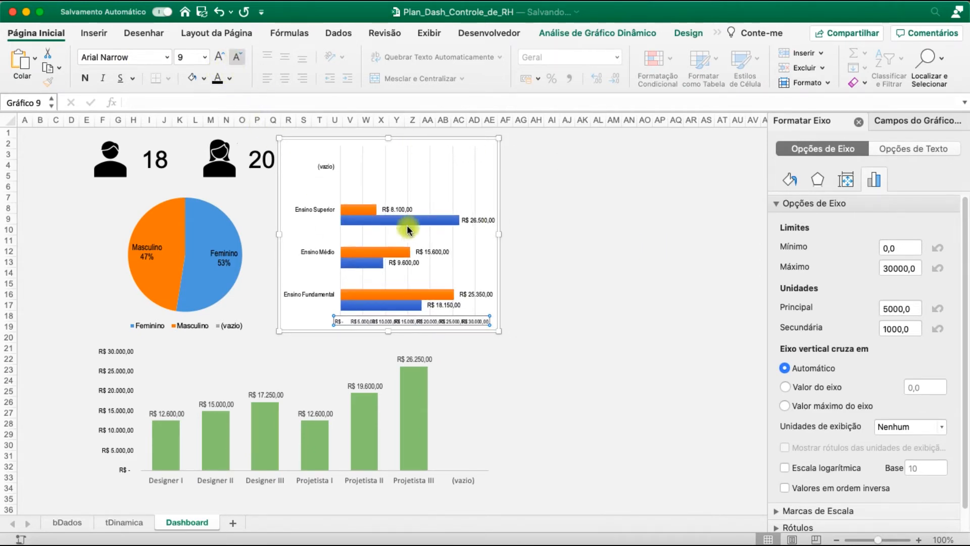
Fill the Masculino bars of the education-level chart with the theme's orange
click(368, 212)
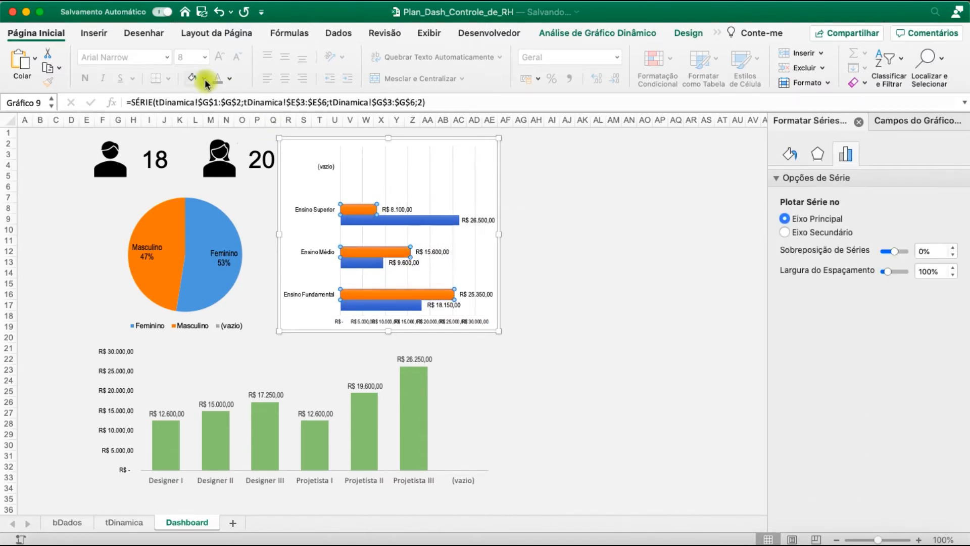
click(205, 79)
click(256, 155)
Fill the Feminino bars of the education-level chart with the theme's light blue, matching the pie chart
click(369, 262)
click(196, 77)
click(203, 79)
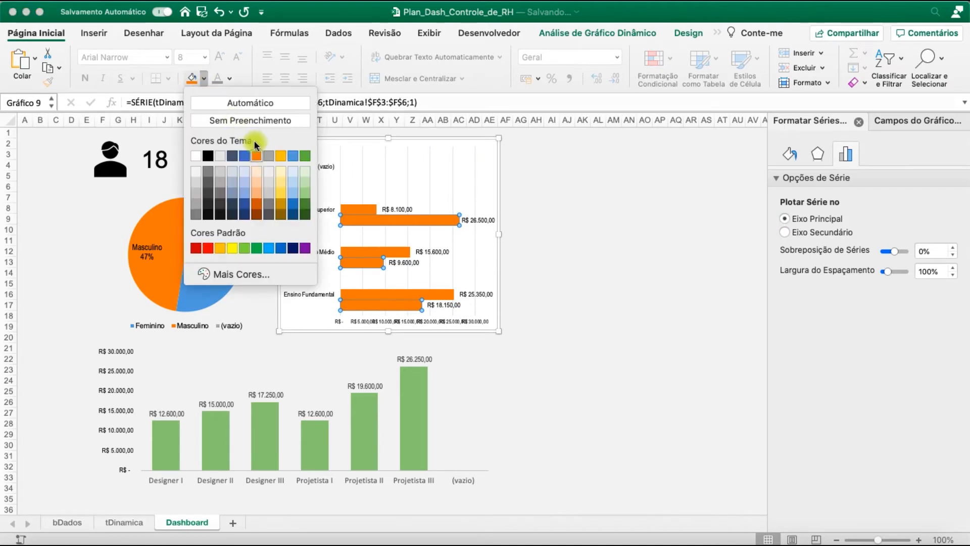
click(293, 156)
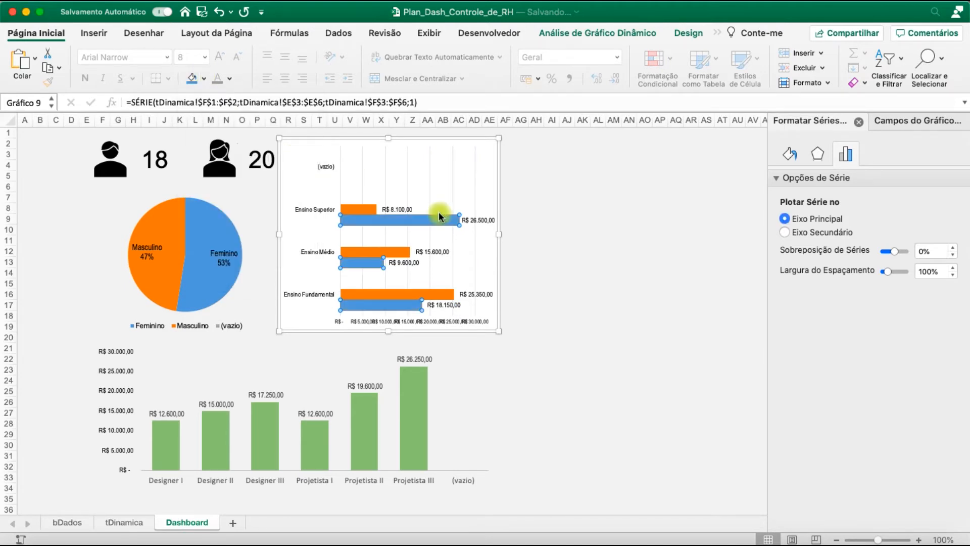
click(615, 314)
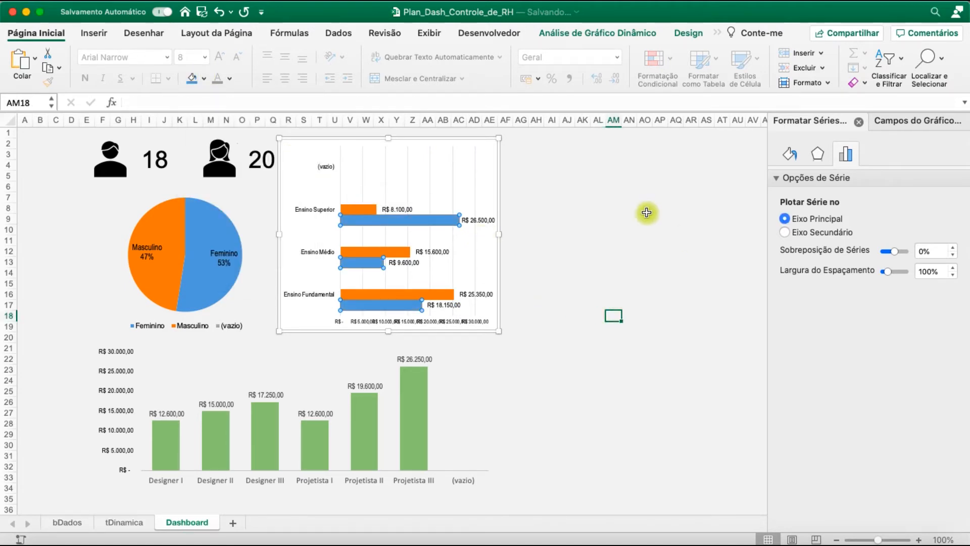
Remove the fill and the outline from the education-level bar chart's chart area
click(488, 150)
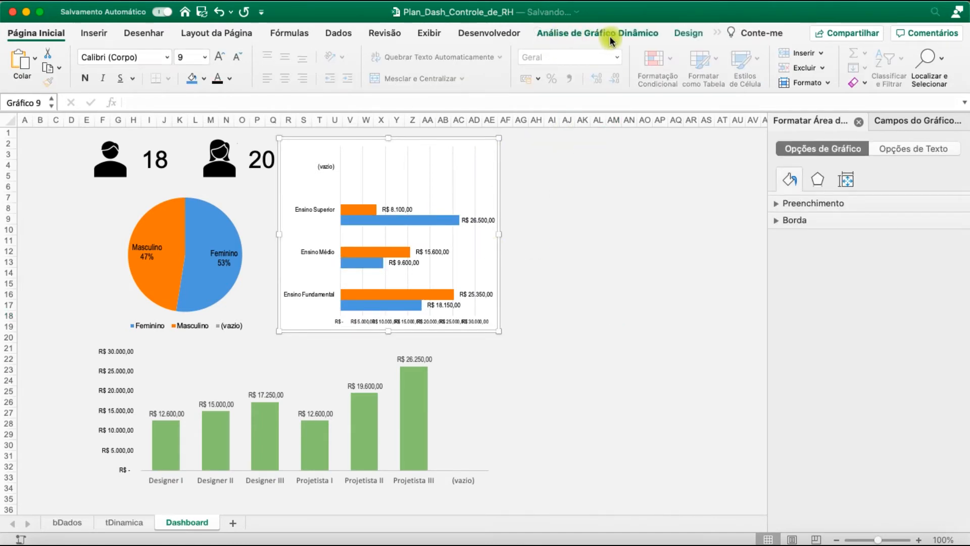
click(662, 34)
click(677, 34)
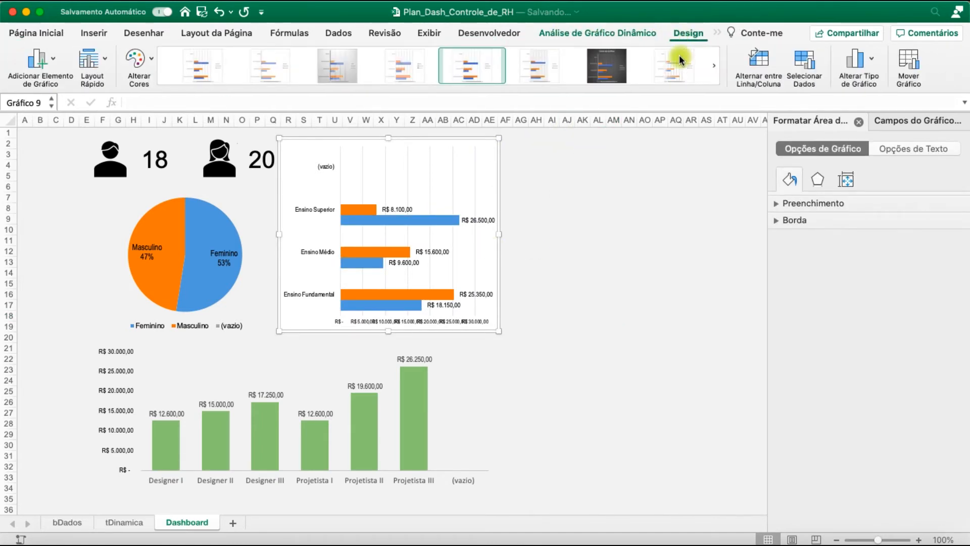
click(718, 33)
click(729, 47)
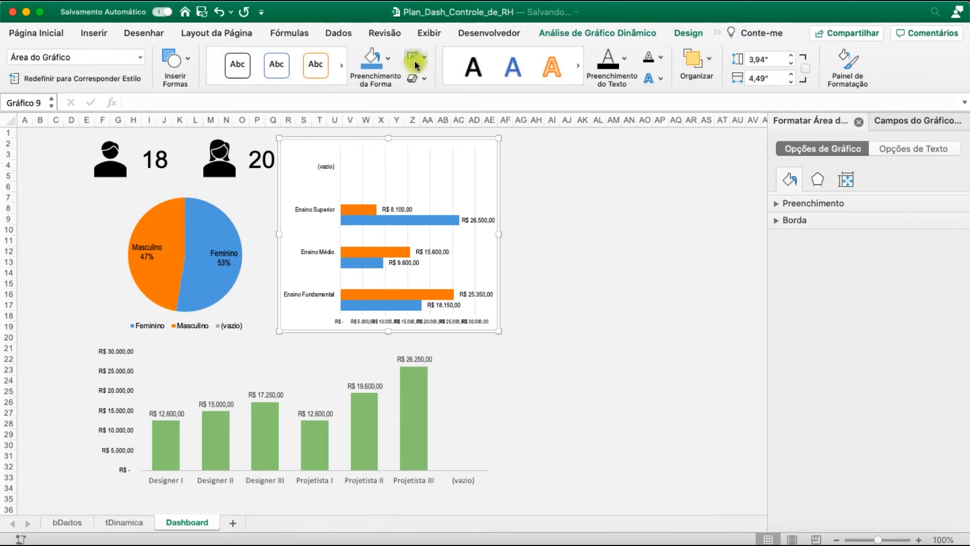
click(387, 57)
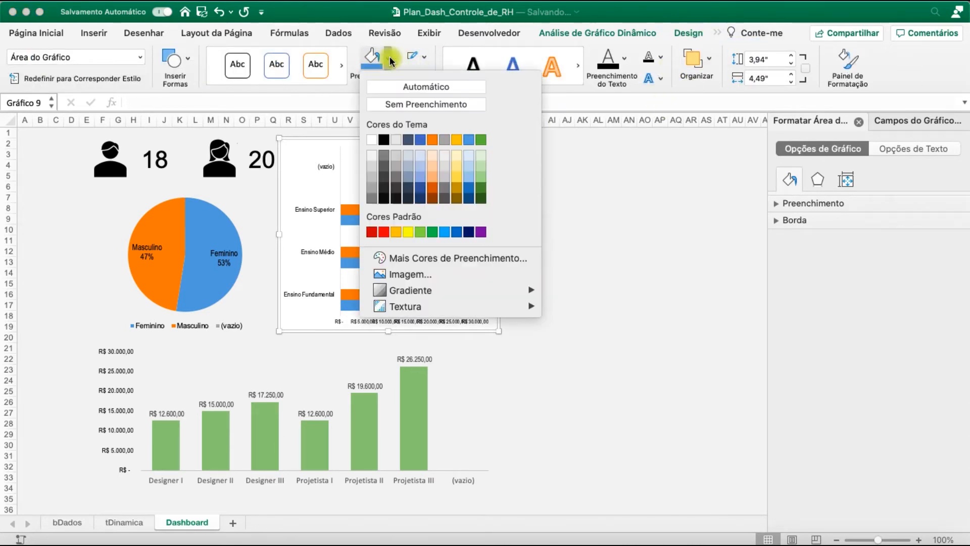
click(401, 108)
click(424, 57)
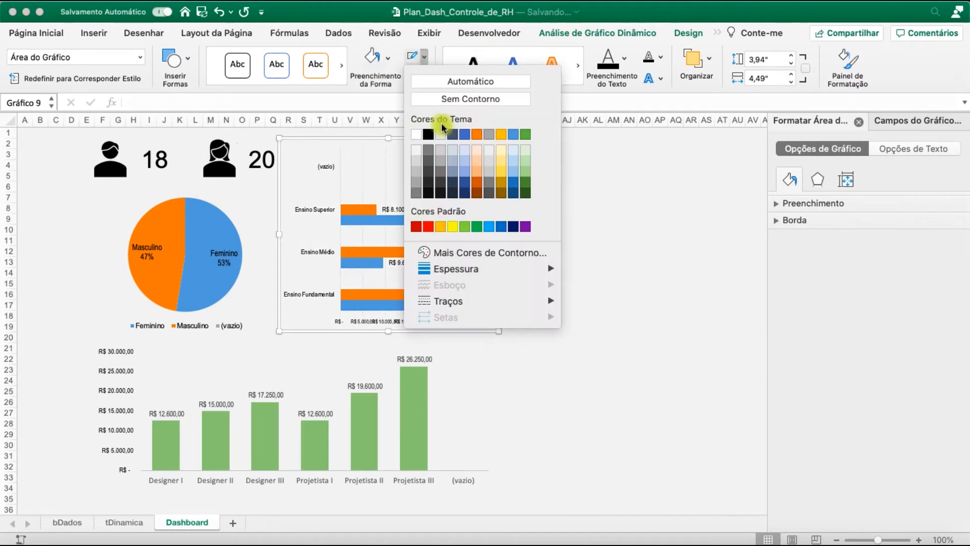
click(450, 99)
click(567, 219)
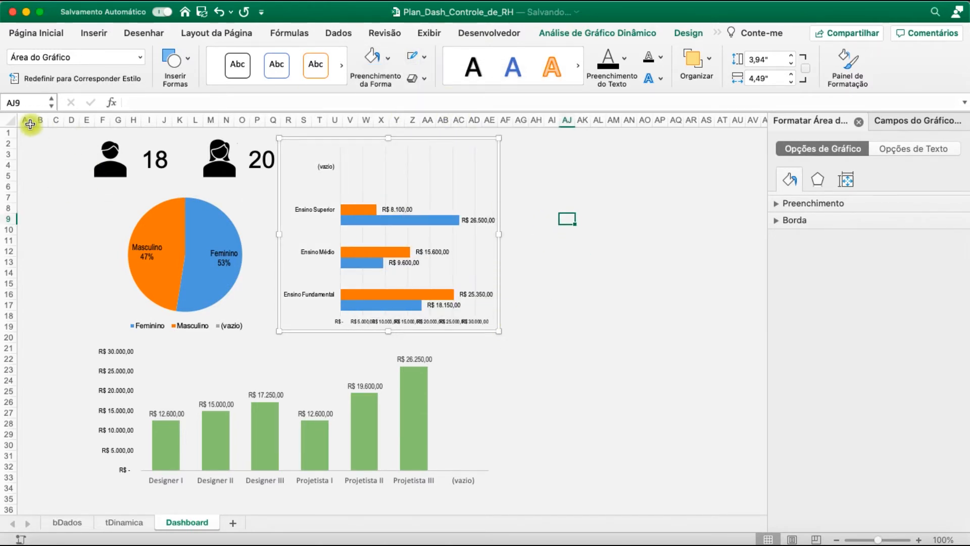
Insert five columns before column A on the Dashboard sheet to shift the icons and charts over
drag(25, 120, 87, 121)
right_click(89, 121)
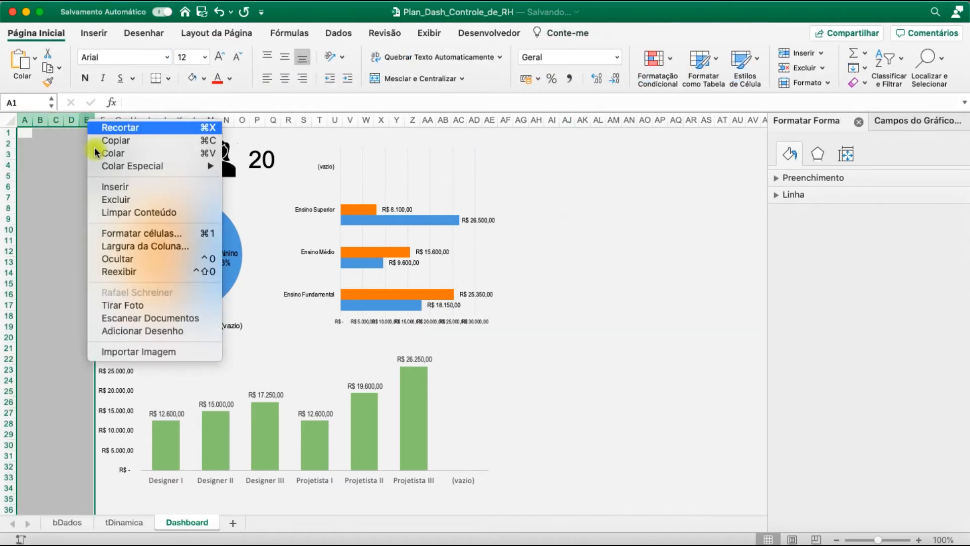
click(123, 188)
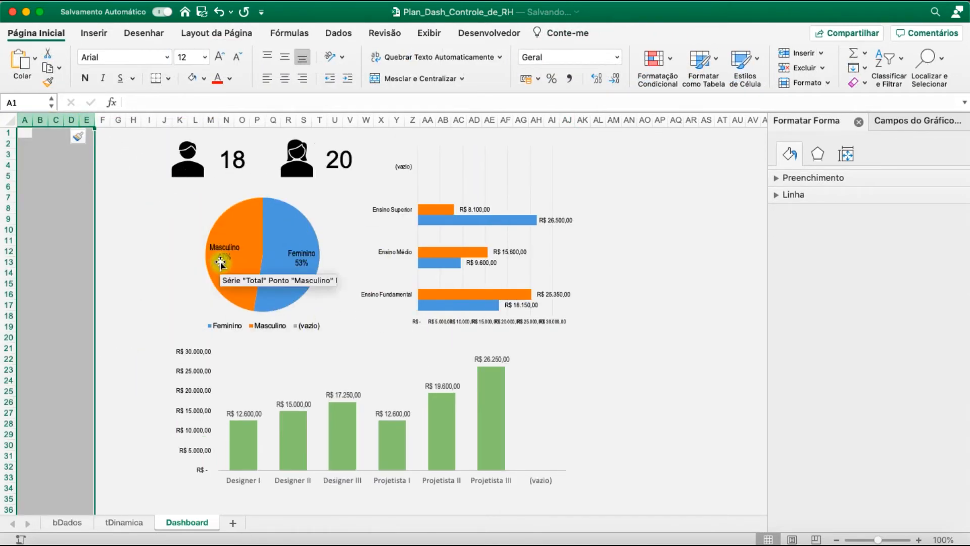
click(132, 326)
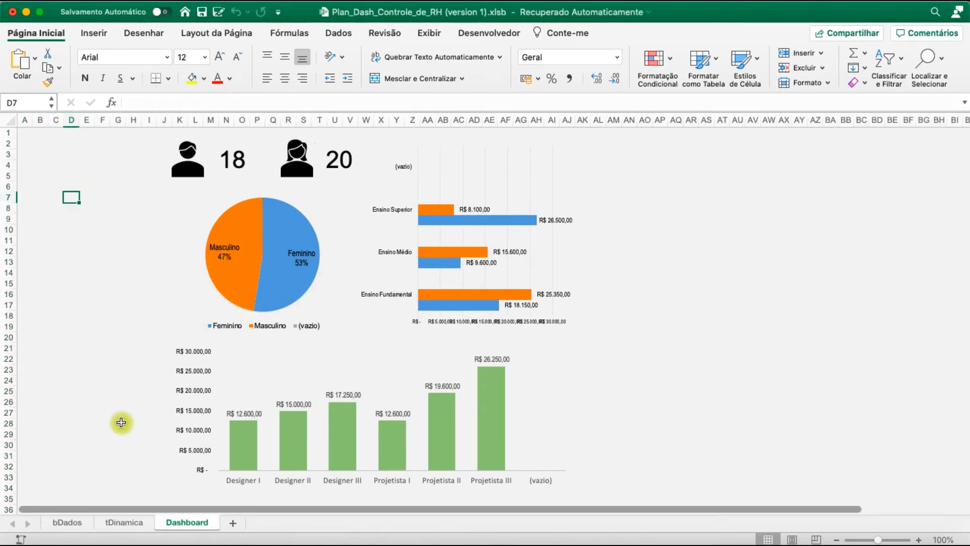
Insert slicers for Escaloridade and Cargo from the education-level salary pivot table on the tDinamica sheet
click(132, 521)
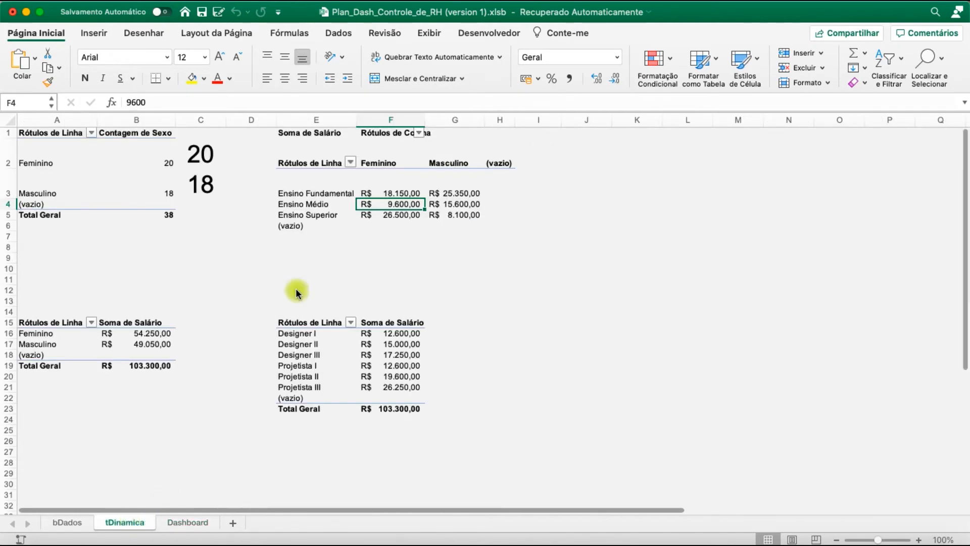
click(433, 187)
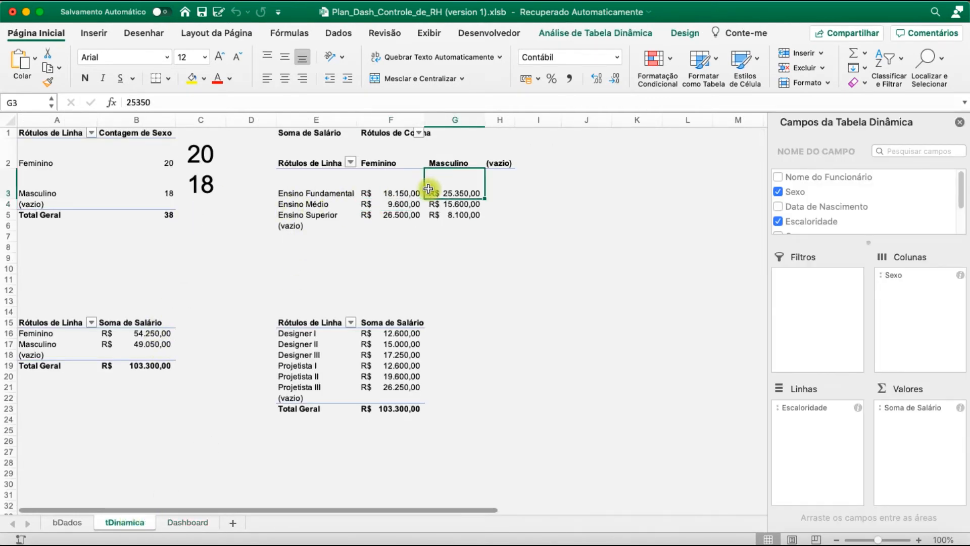
click(594, 35)
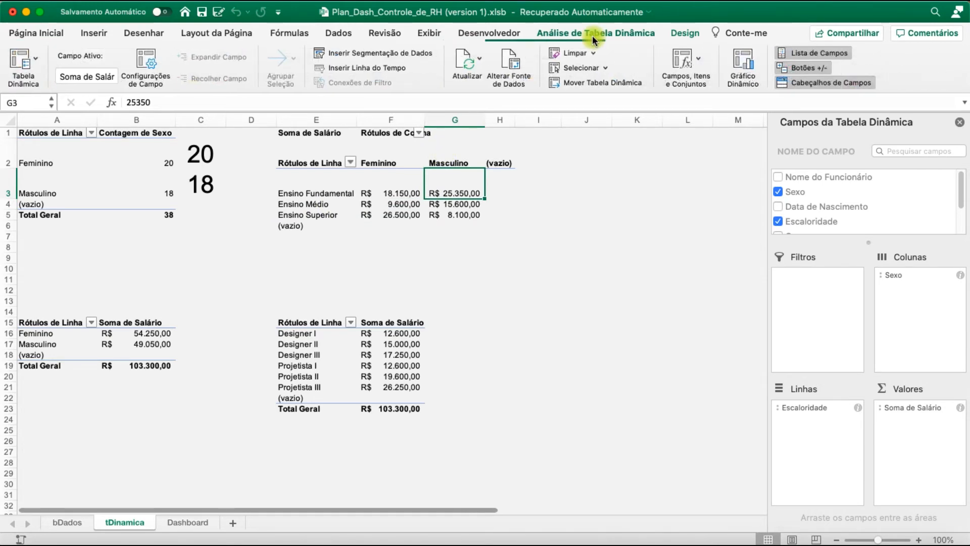
click(387, 53)
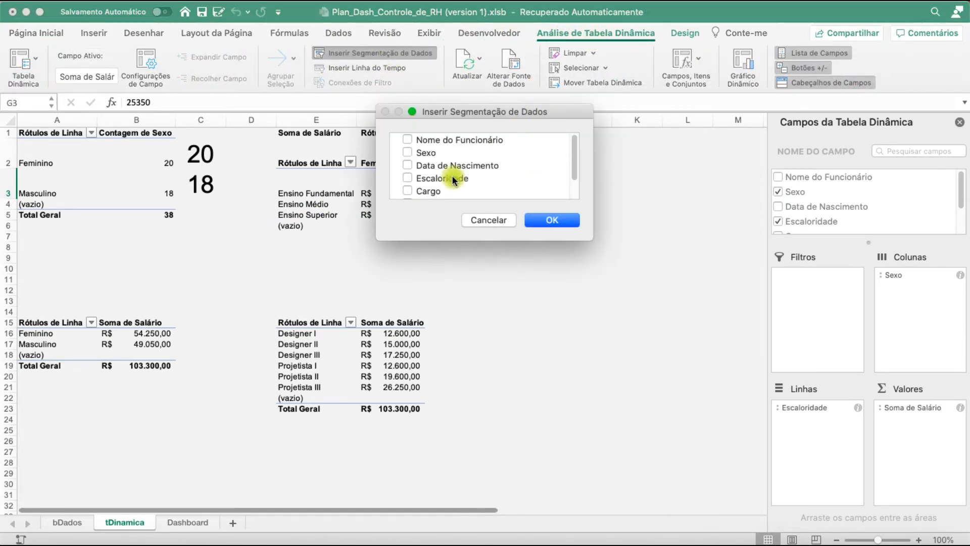
scroll(451, 176, down, 3)
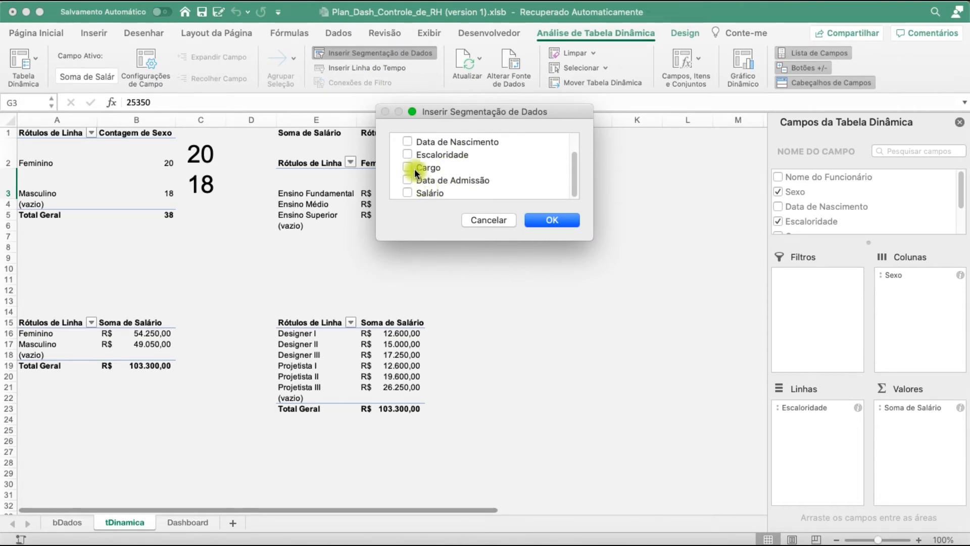
scroll(427, 165, up, 1)
scroll(427, 165, down, 1)
scroll(426, 165, up, 2)
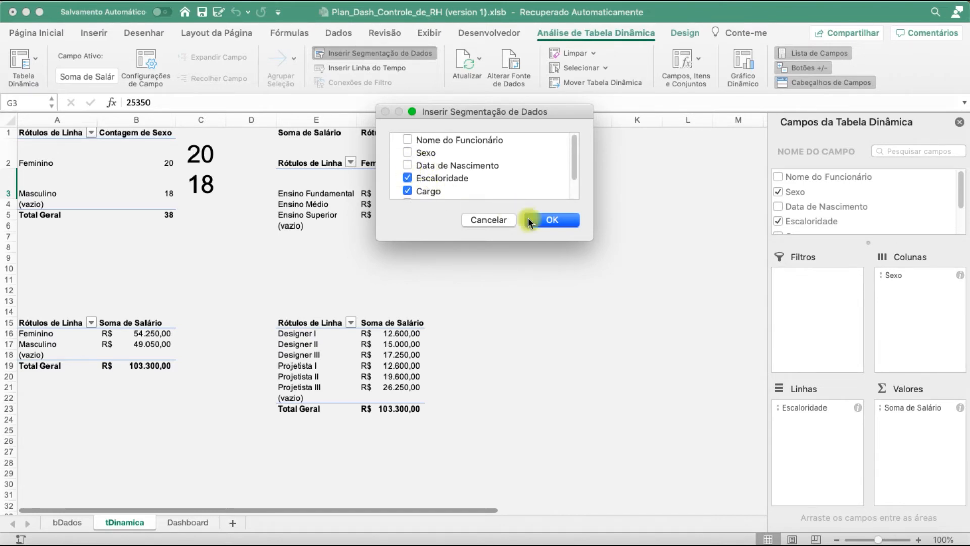
click(543, 222)
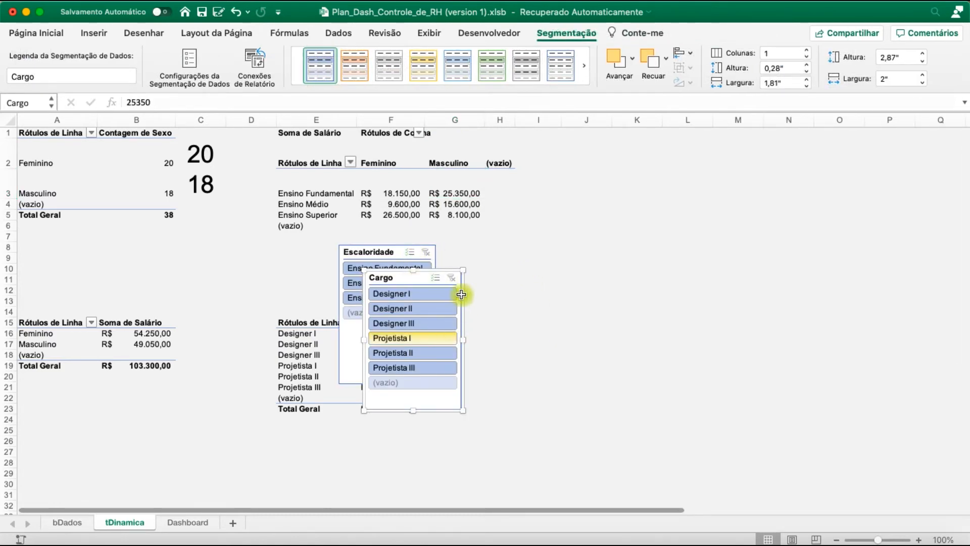
Move the Cargo slicer to the Dashboard sheet beside the male icon, widening it to about column I and shortening it to about row 12
key(Delete)
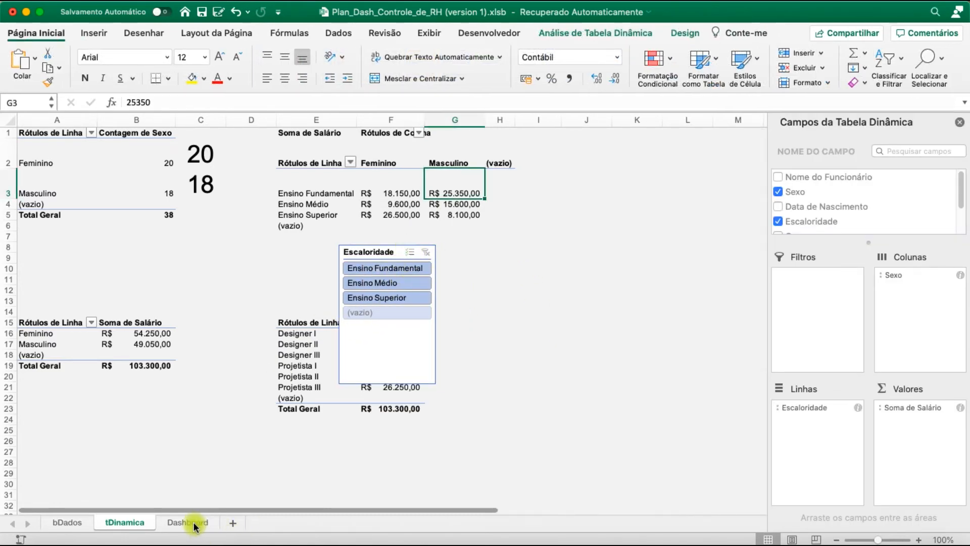
click(194, 527)
key(super+v)
drag(100, 199, 69, 143)
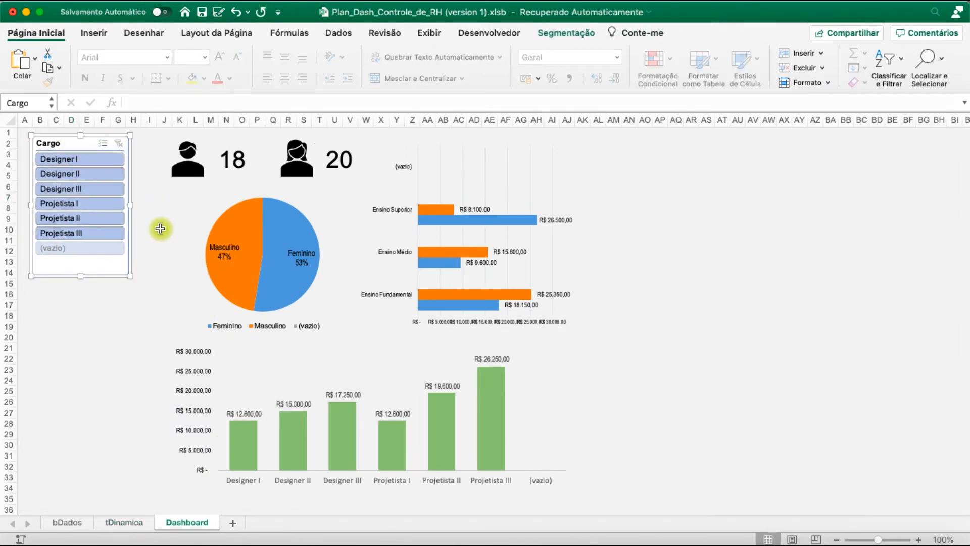
drag(131, 205, 158, 206)
mouse_move(94, 276)
mouse_down()
mouse_move(103, 274)
mouse_move(97, 258)
mouse_up()
Move the Escaloridade slicer from tDinamica to the Dashboard below the Cargo slicer, matching its width and shortening it to about row 21
click(122, 523)
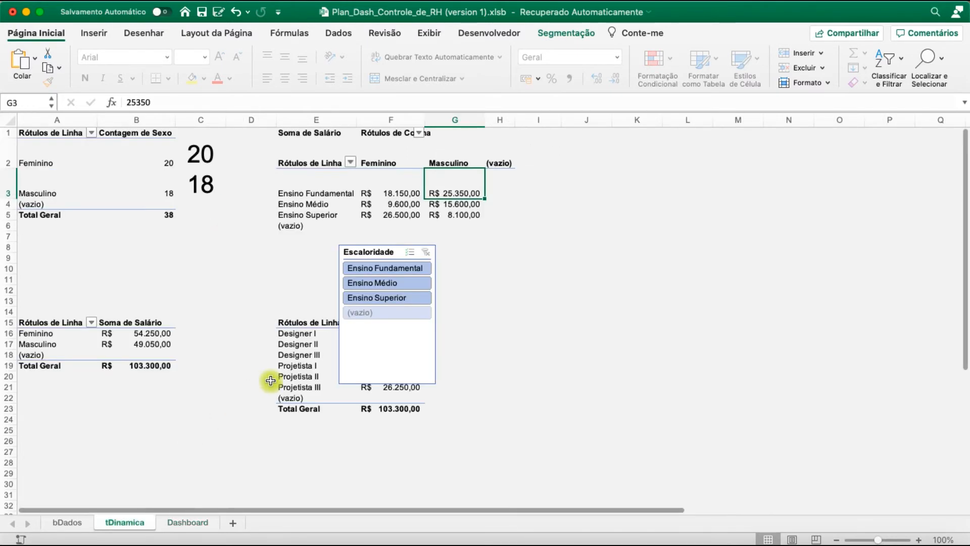
click(378, 259)
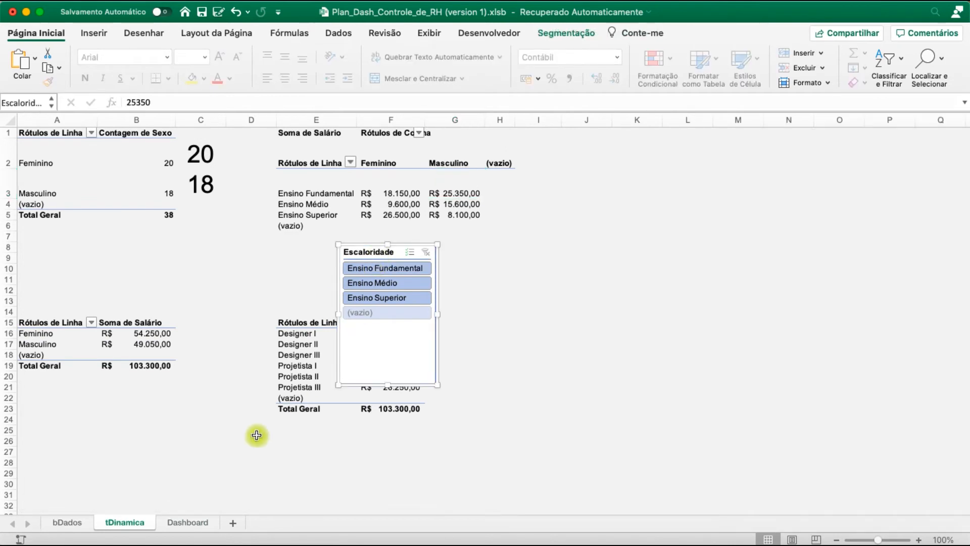
click(189, 522)
click(121, 333)
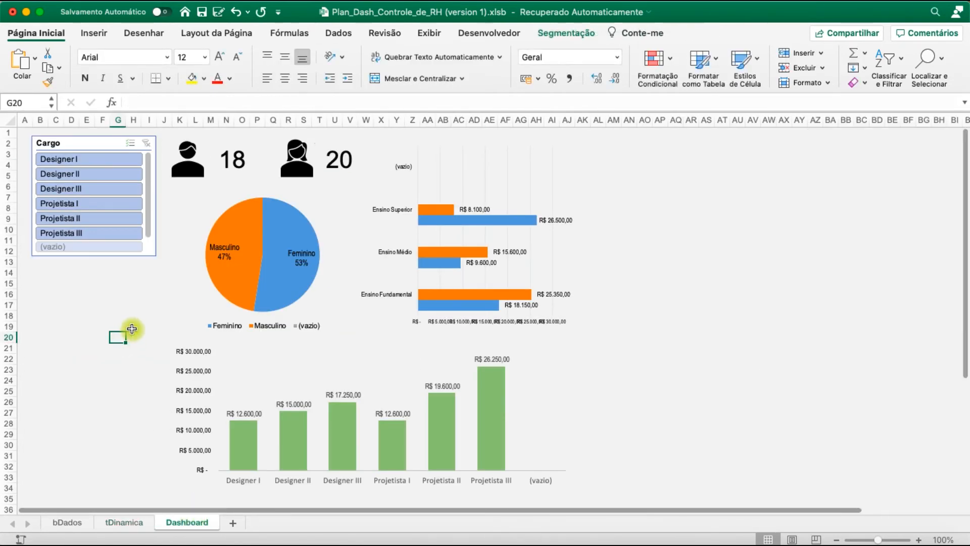
key(super+v)
drag(154, 337, 81, 272)
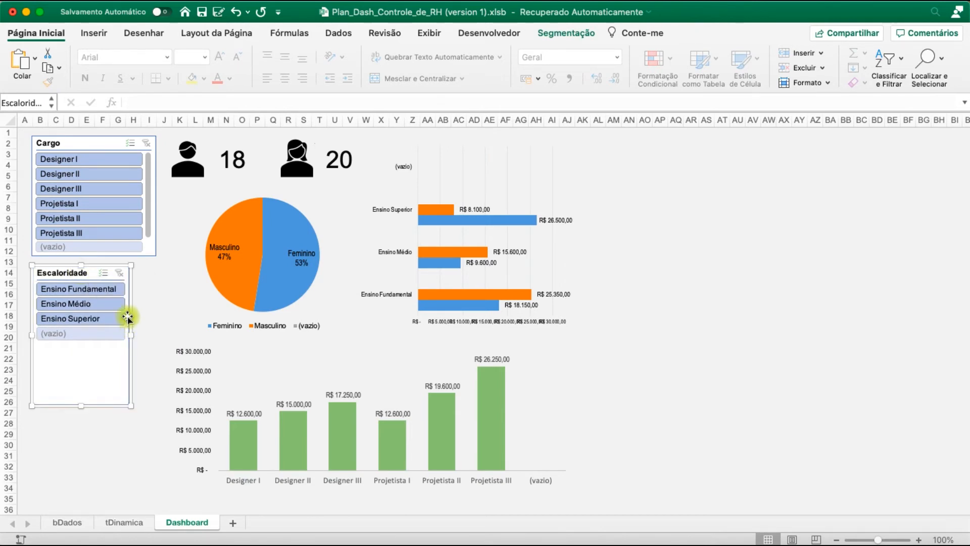
drag(131, 334, 156, 335)
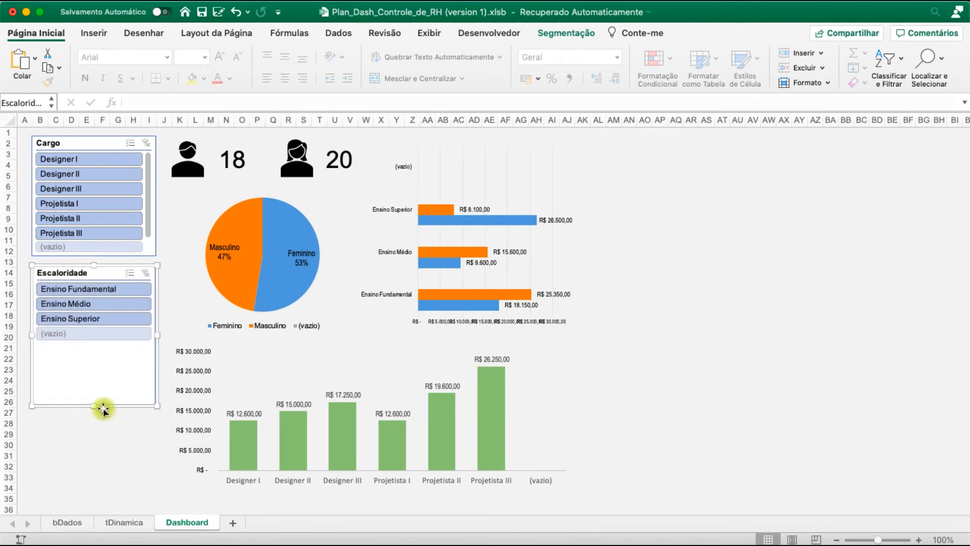
drag(98, 405, 99, 357)
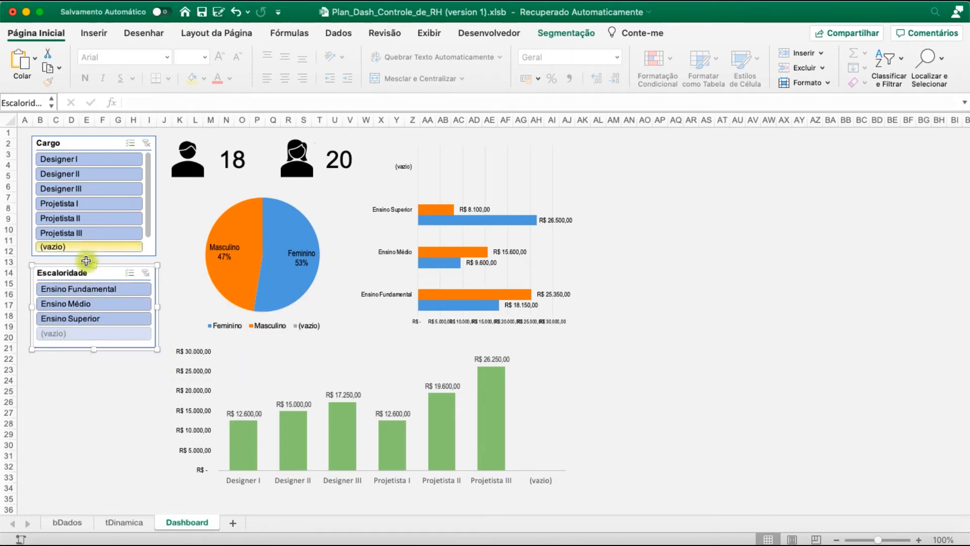
Set the Cargo slicer to hide items with no data and change its caption to Cargo Dash
click(97, 145)
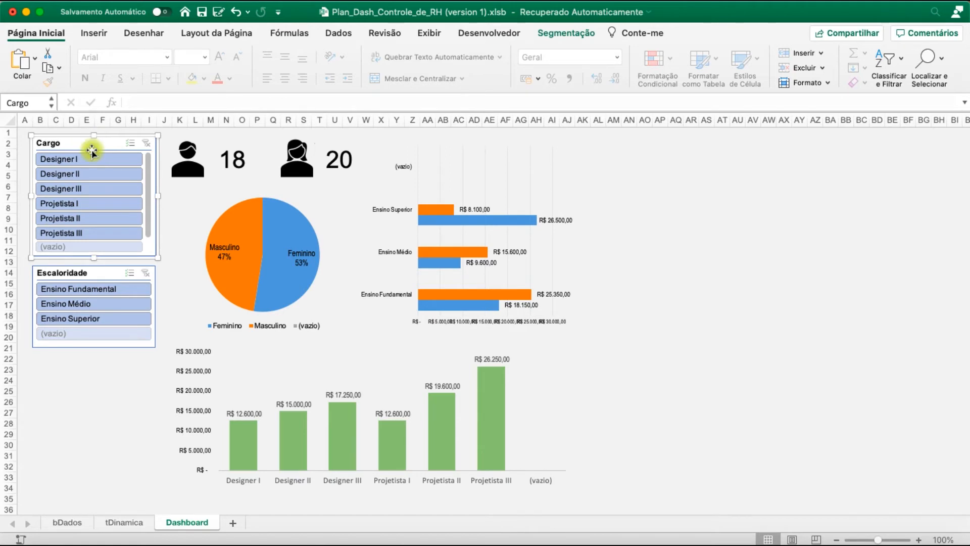
right_click(92, 150)
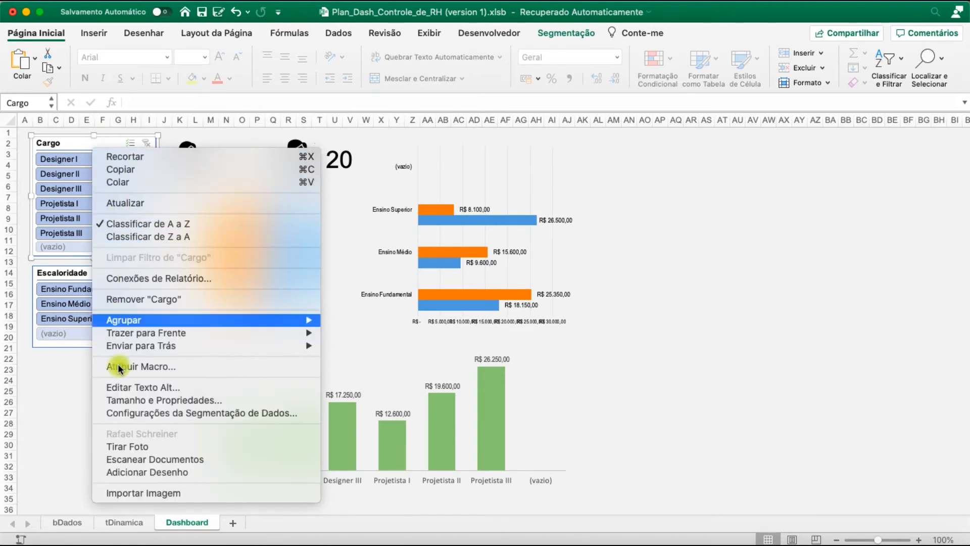
click(205, 417)
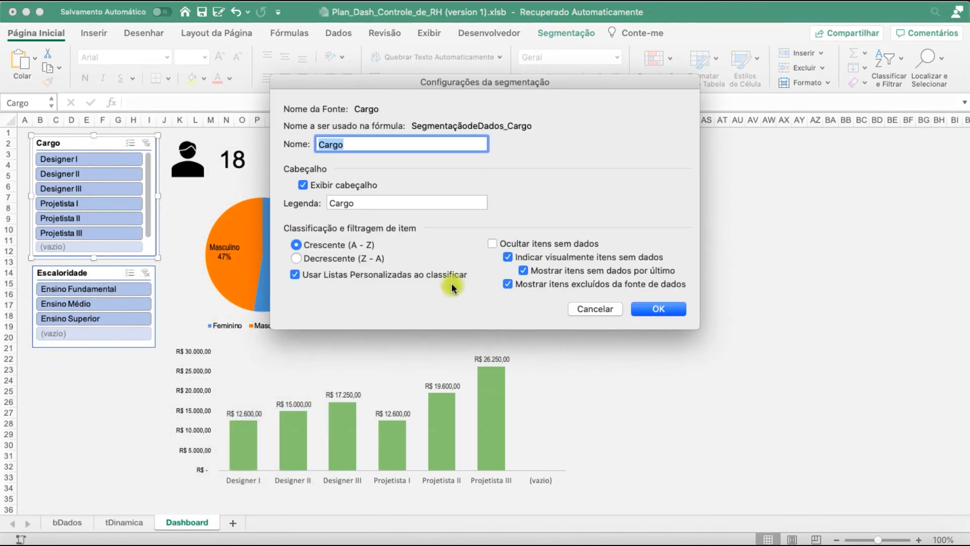
click(493, 244)
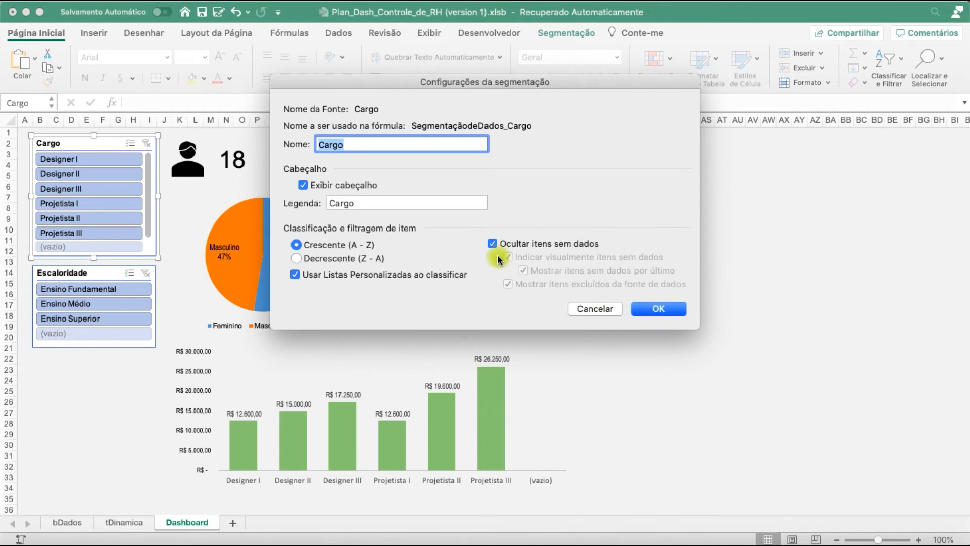
key(Tab)
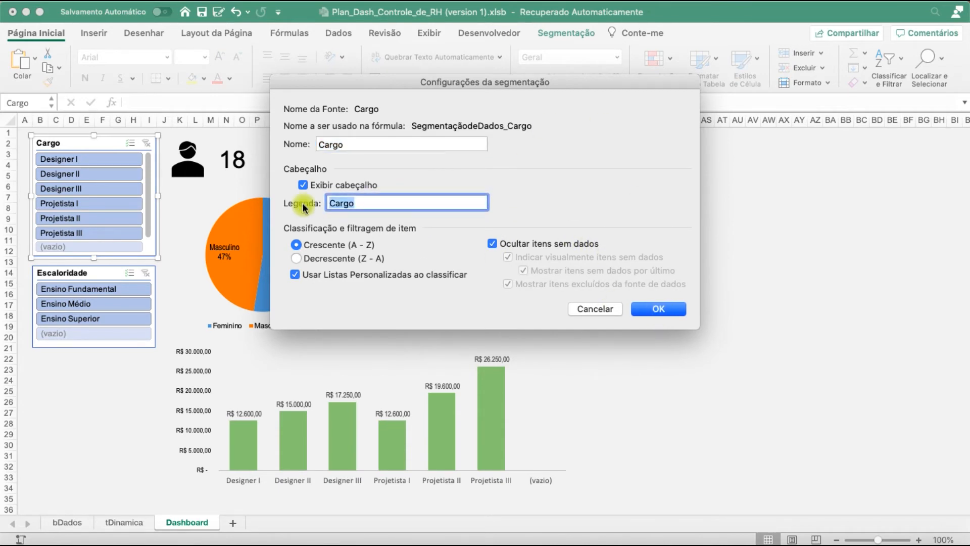
text(Seg)
click(663, 308)
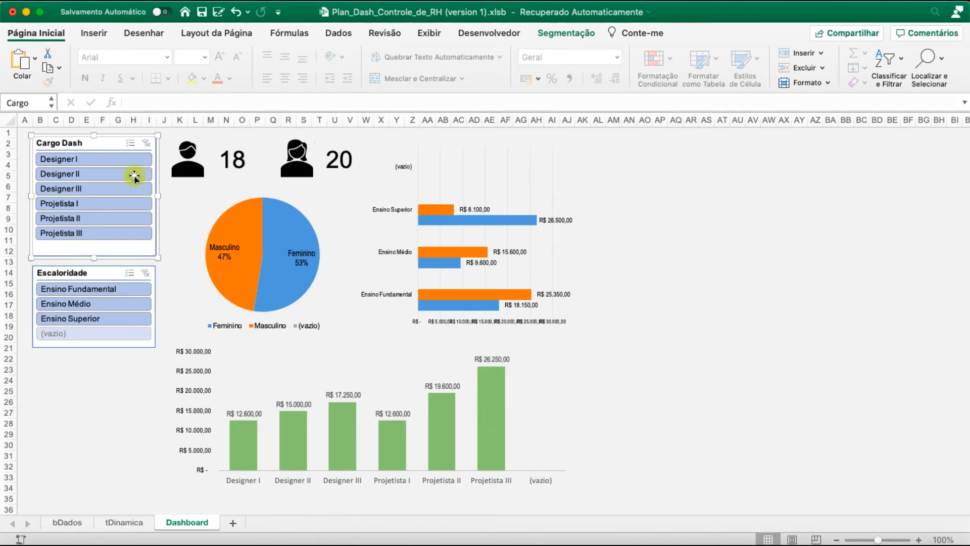
Set the Escaloridade slicer to hide items with no data
click(93, 276)
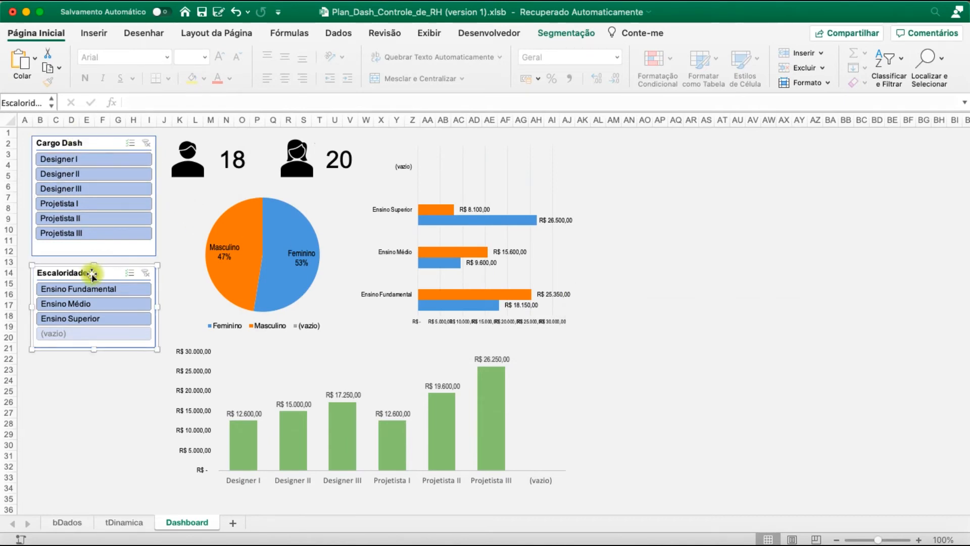
right_click(93, 275)
click(196, 458)
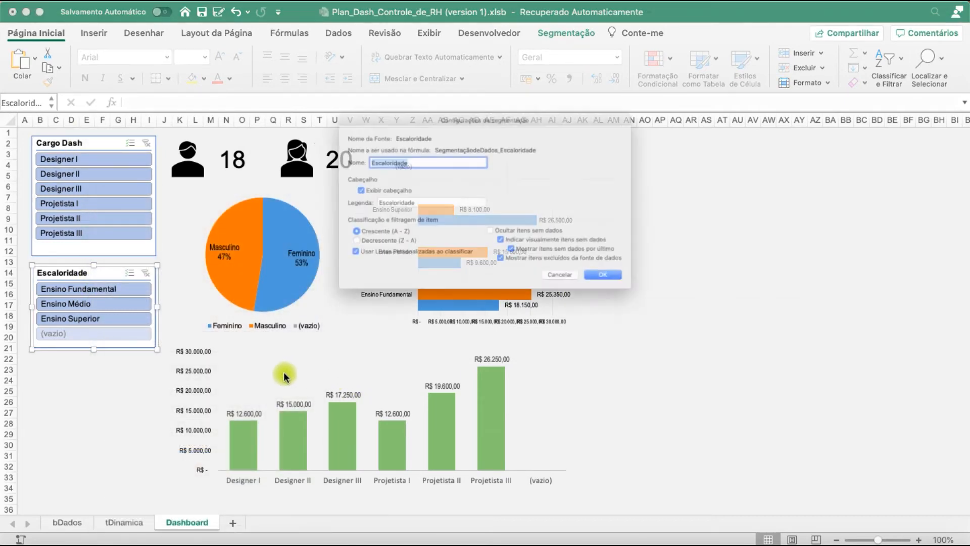
click(494, 243)
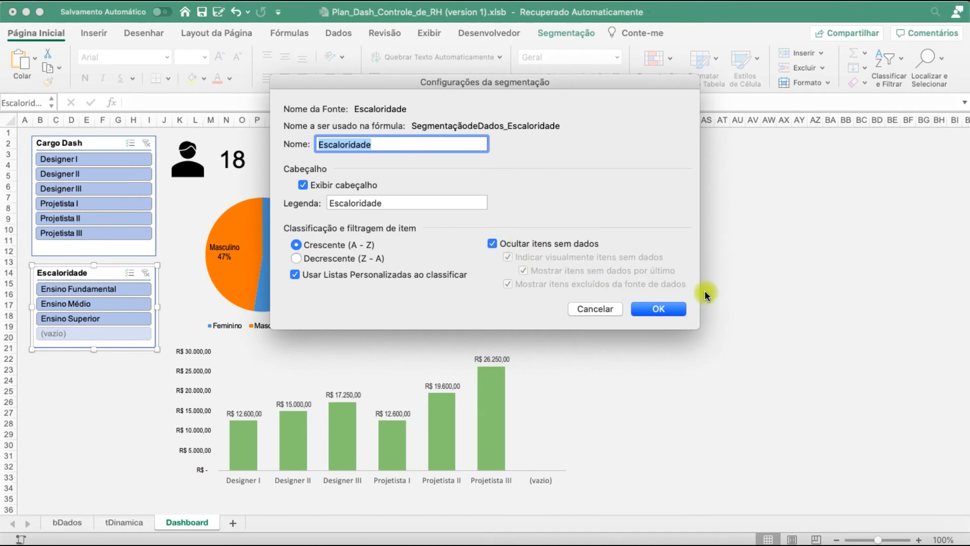
click(647, 310)
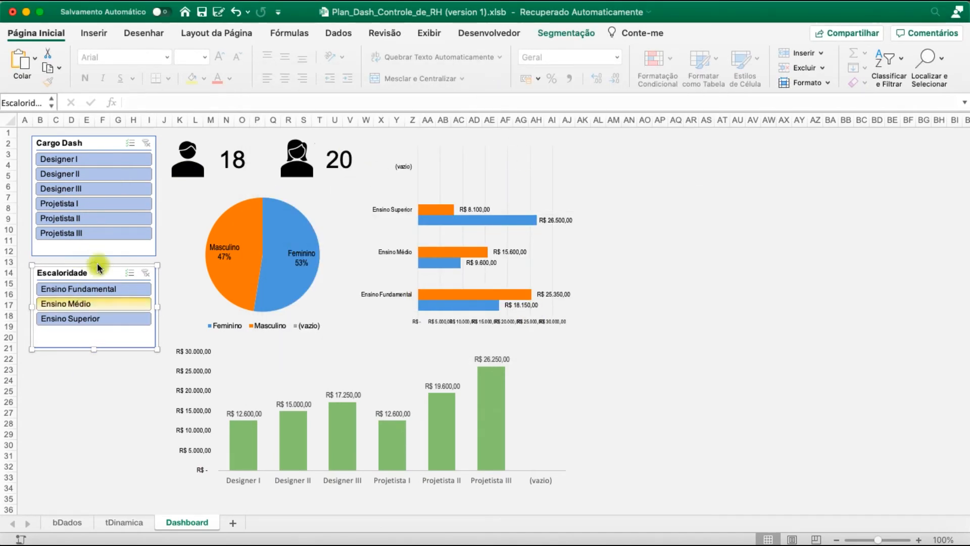
Test the Cargo Dash slicer with Designer I, Designer II and Projetista I, and clear its filter
click(88, 155)
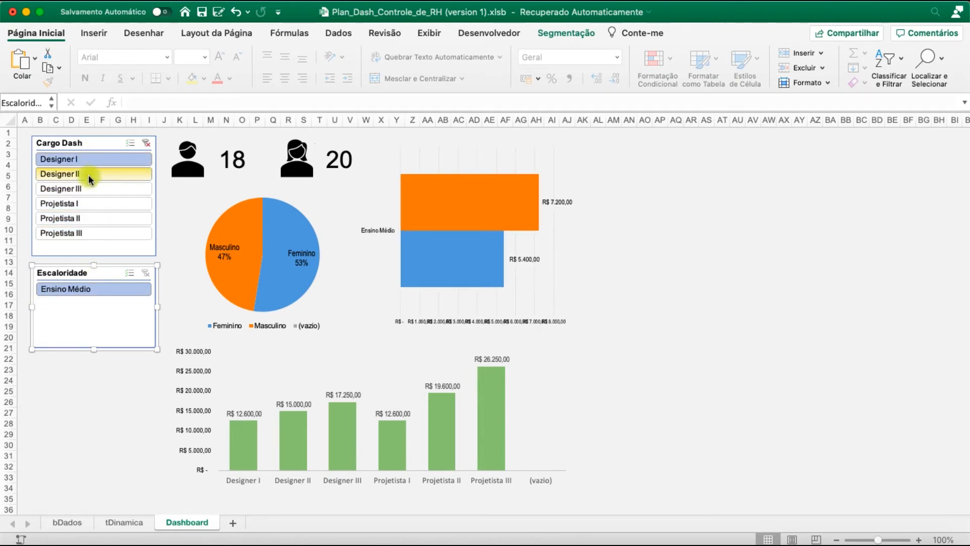
click(88, 175)
click(81, 203)
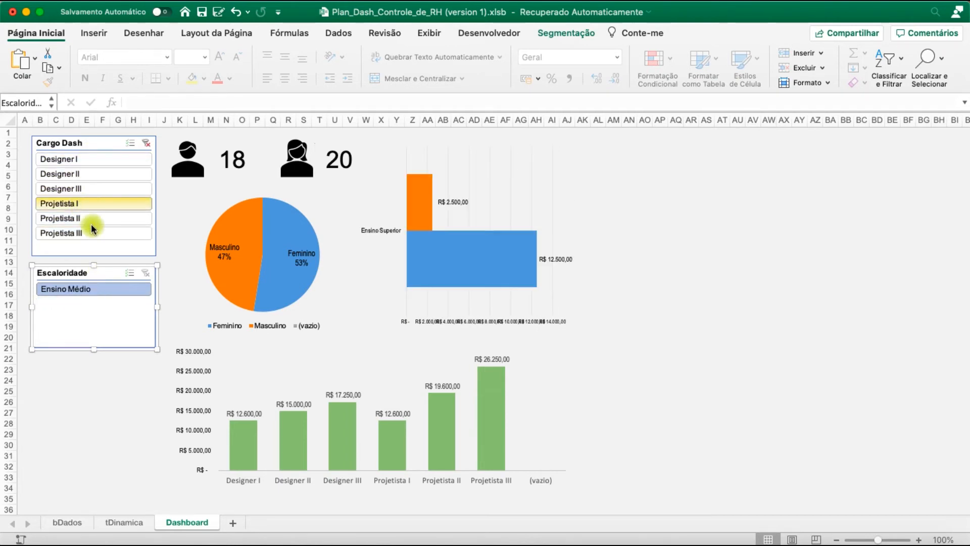
click(93, 164)
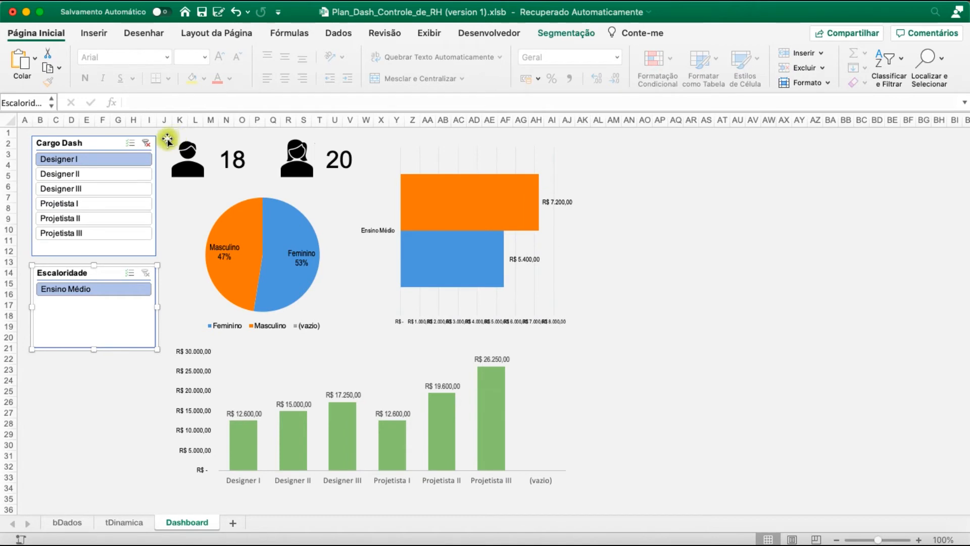
click(147, 143)
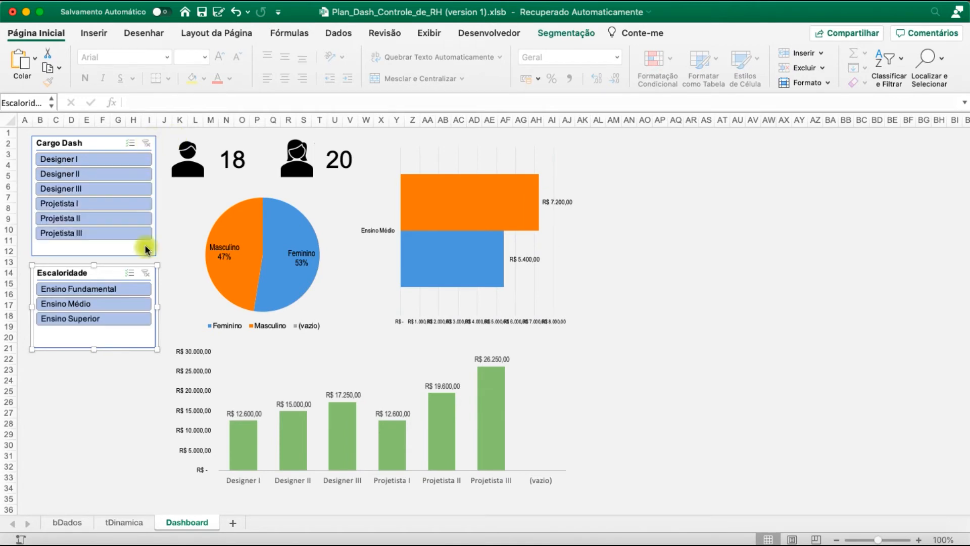
Connect the Cargo Dash slicer to all four tDinamica pivot tables, Tabela dinâmica1 through Tabela dinâmica4
right_click(91, 144)
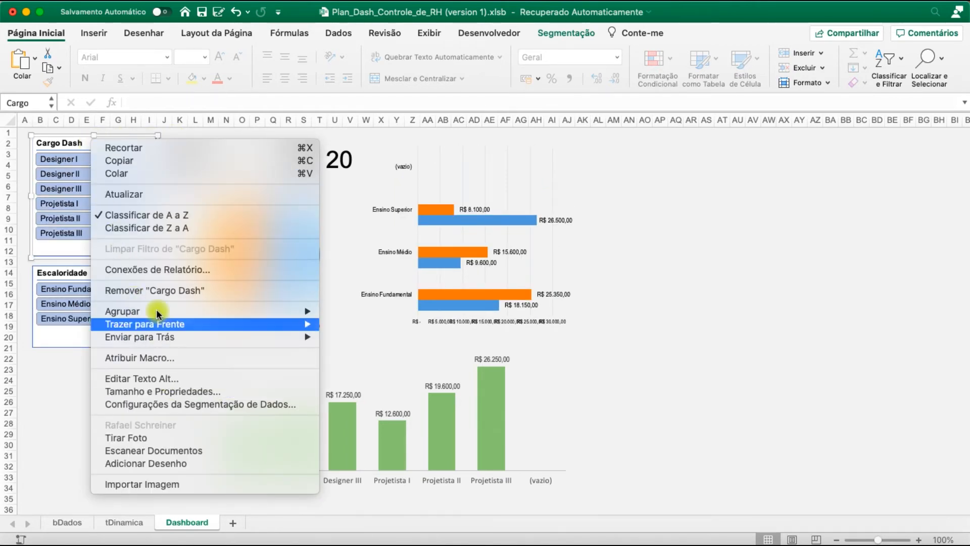
click(150, 267)
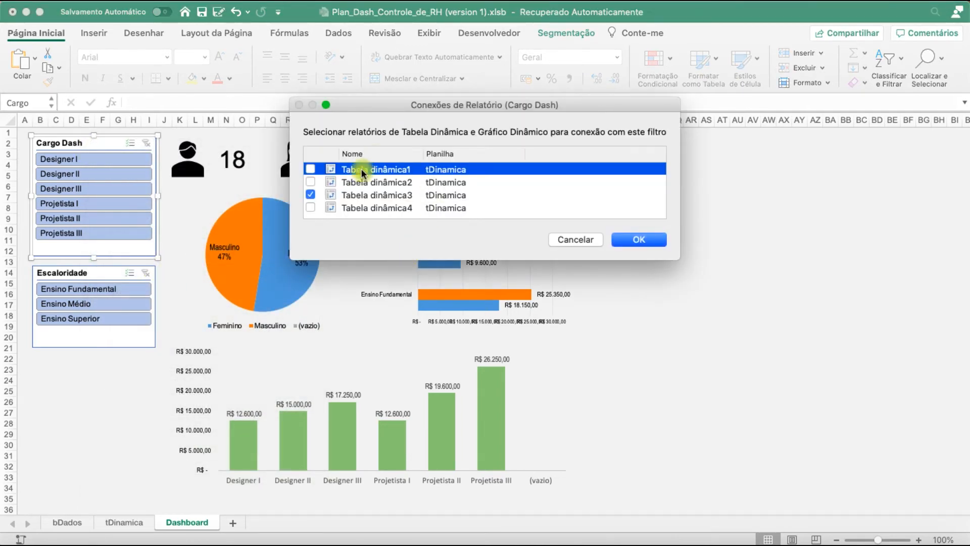
click(313, 205)
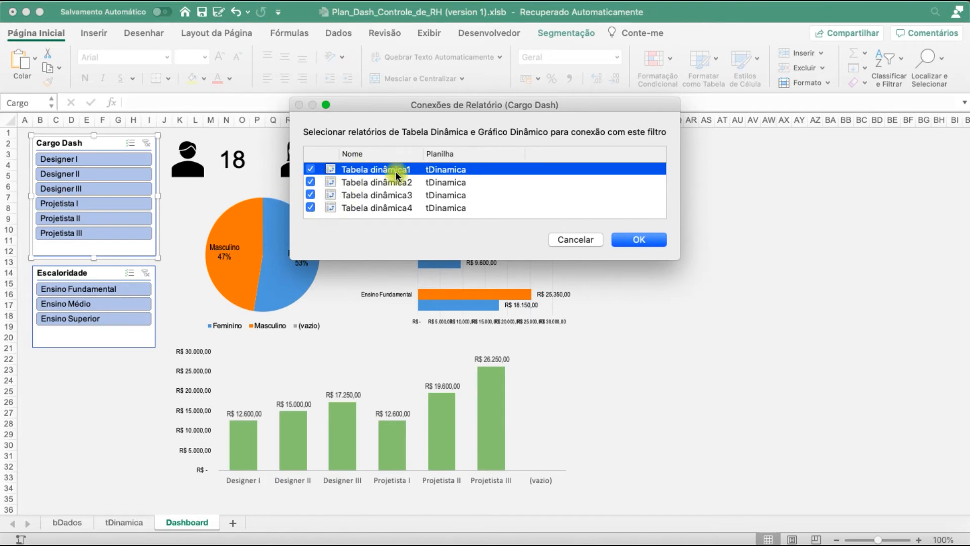
click(438, 195)
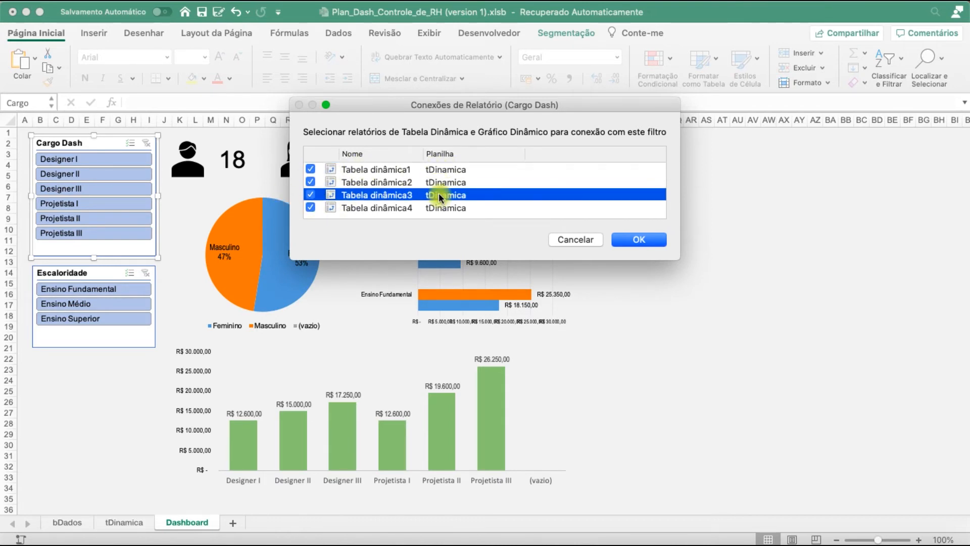
click(438, 183)
click(444, 208)
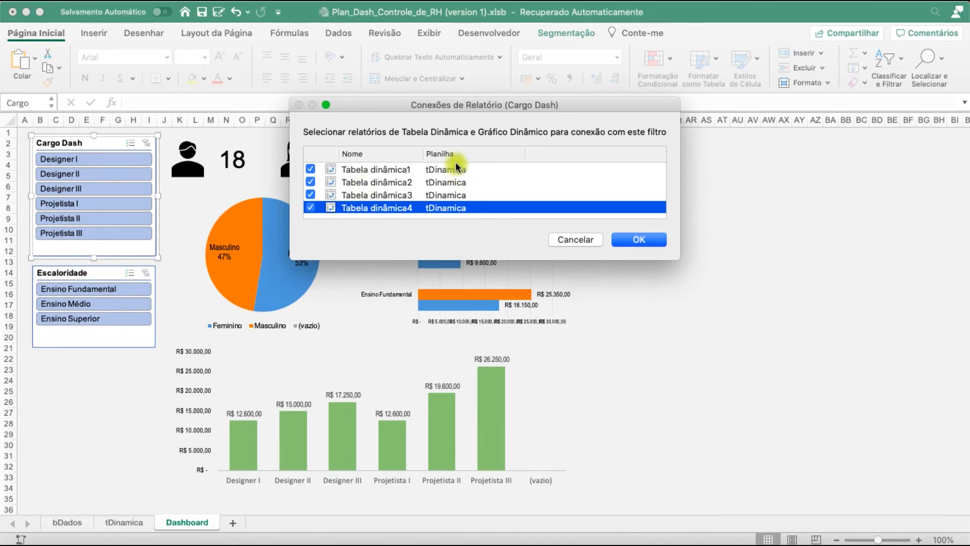
click(640, 241)
Connect the Escaloridade slicer to all four tDinamica pivot tables, Tabela dinâmica1 through Tabela dinâmica4
click(102, 275)
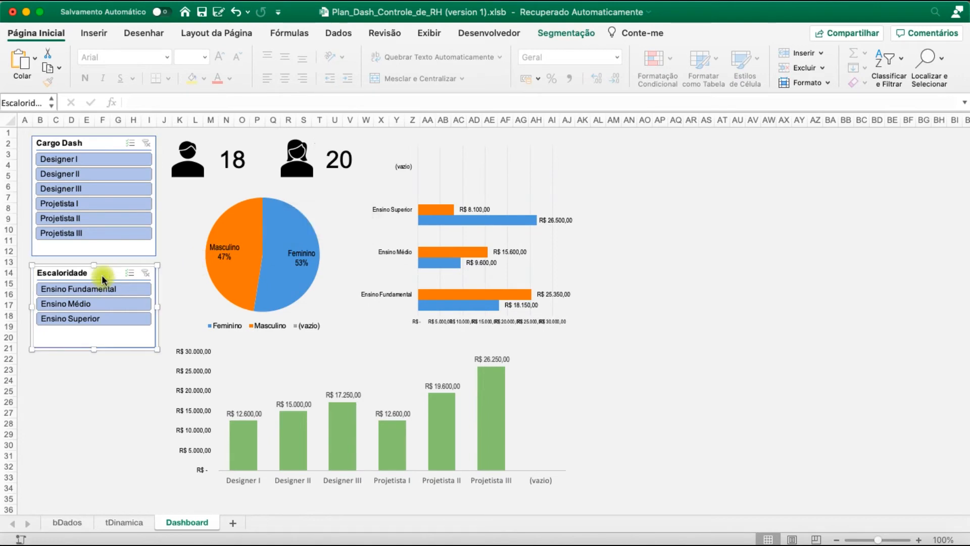
right_click(102, 275)
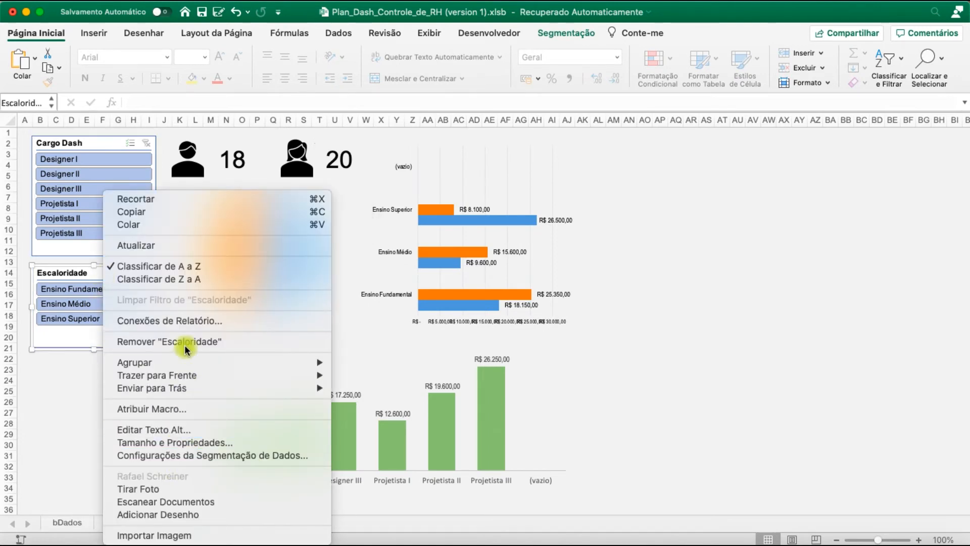
click(191, 320)
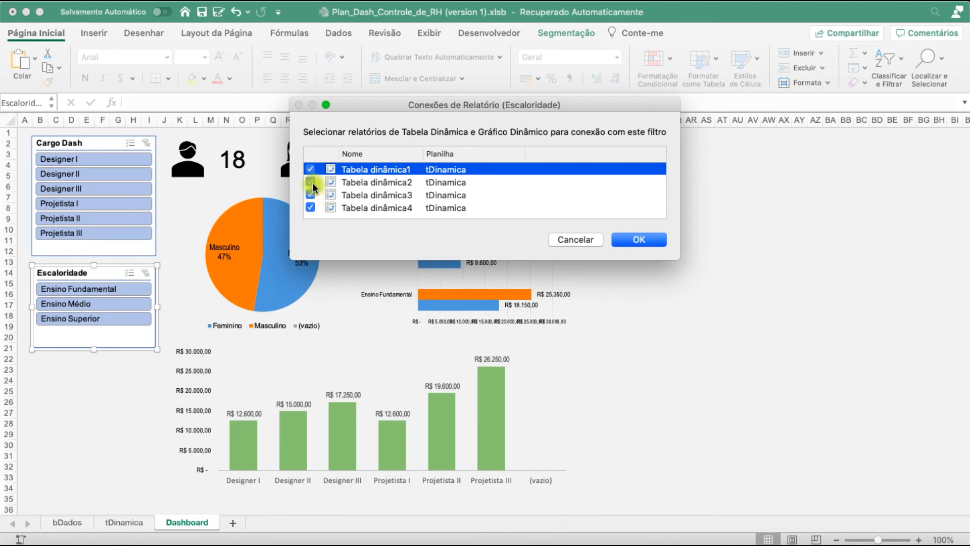
click(639, 240)
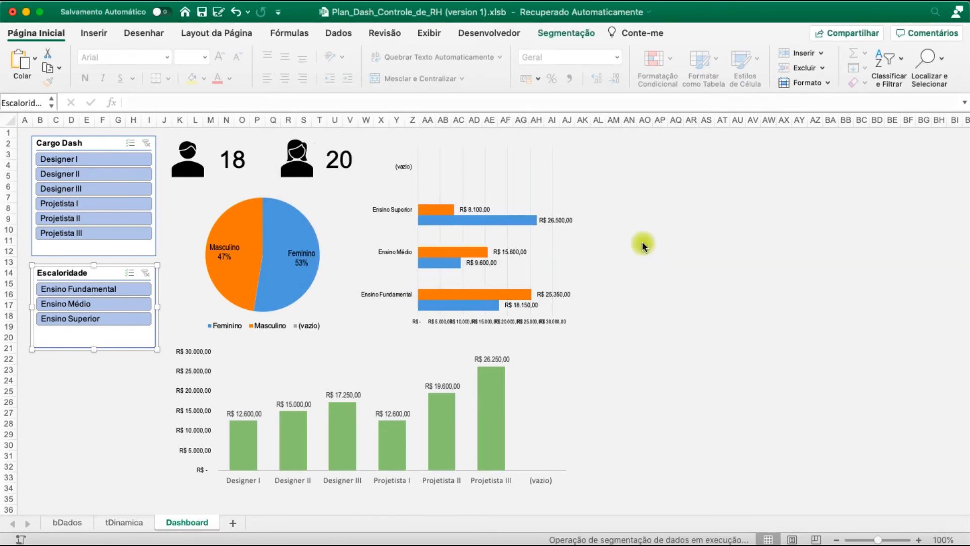
Test the Cargo Dash slicer with Designer II, Designer III and Projetista III, and clear its filter
click(92, 173)
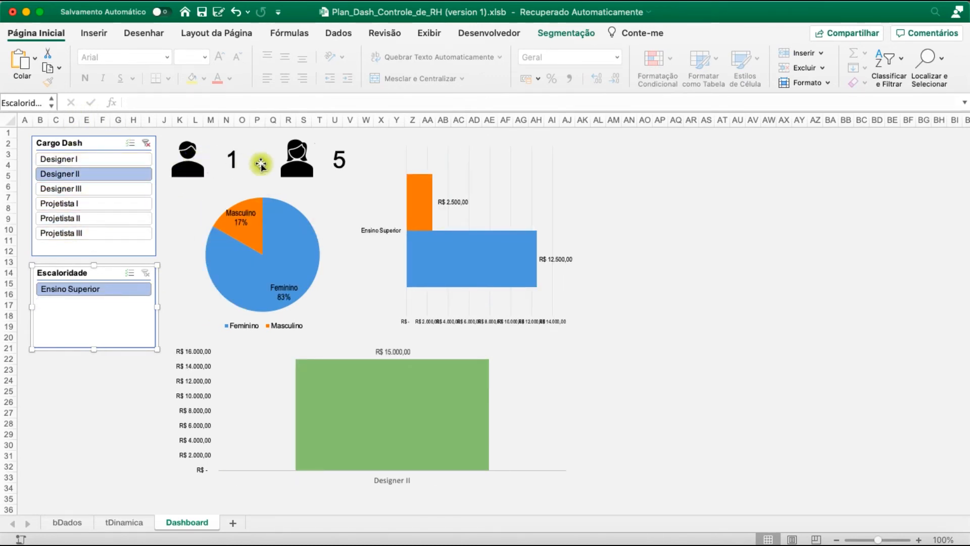
click(101, 190)
mouse_move(440, 234)
mouse_move(309, 242)
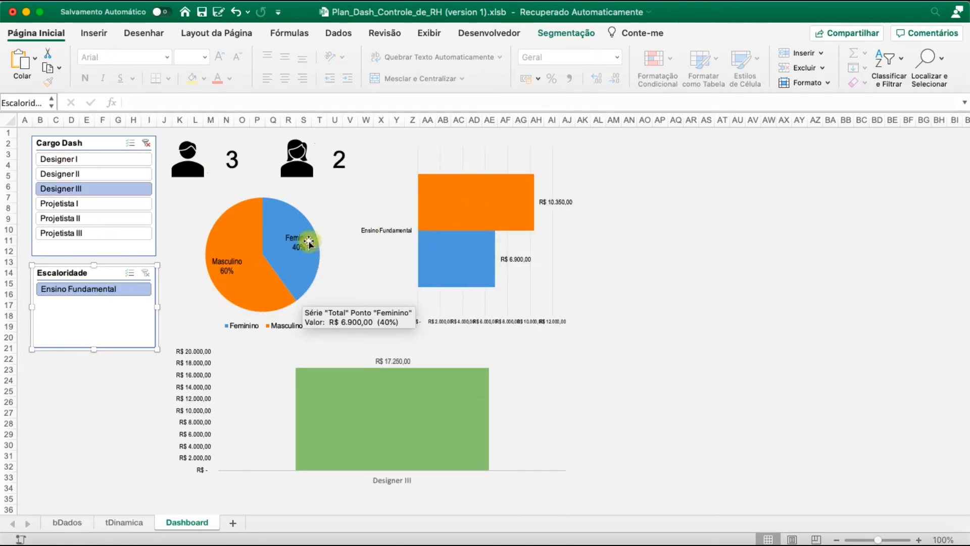
click(95, 233)
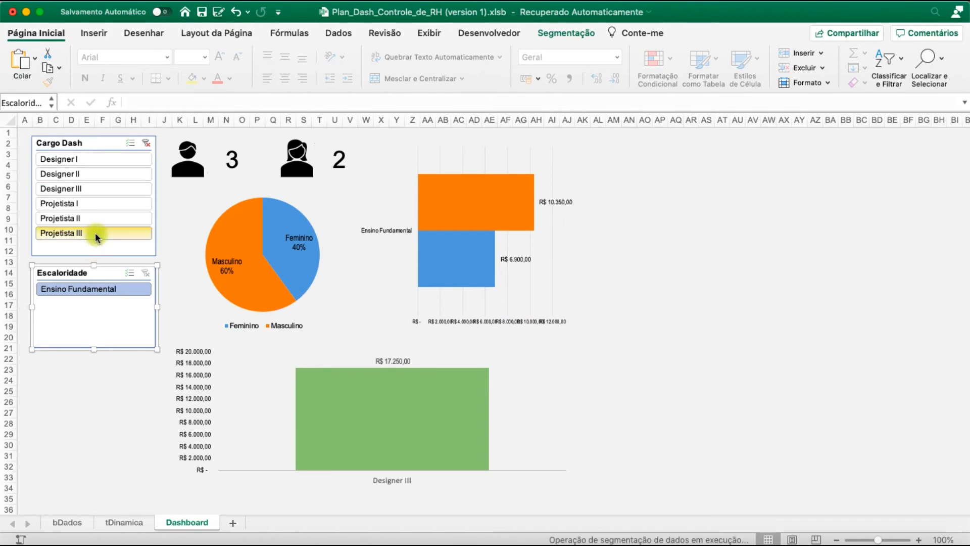
click(152, 144)
Test the Escaloridade slicer with Ensino Médio, Ensino Superior and Ensino Fundamental, and clear its filter
click(93, 306)
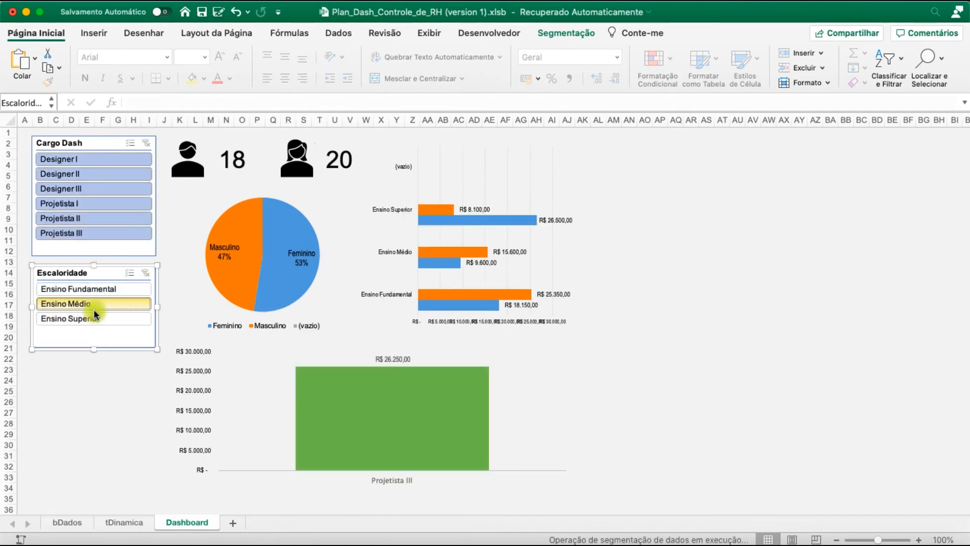
click(92, 316)
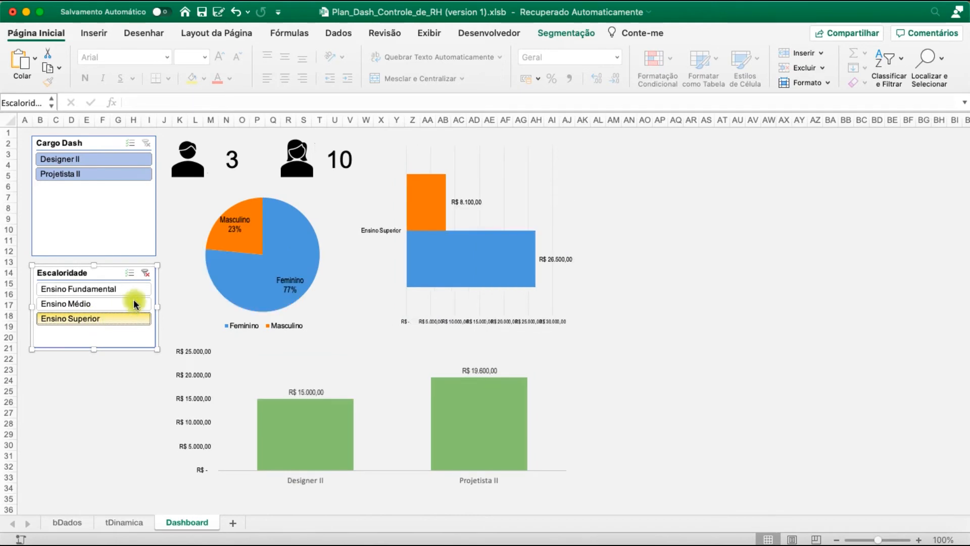
click(115, 291)
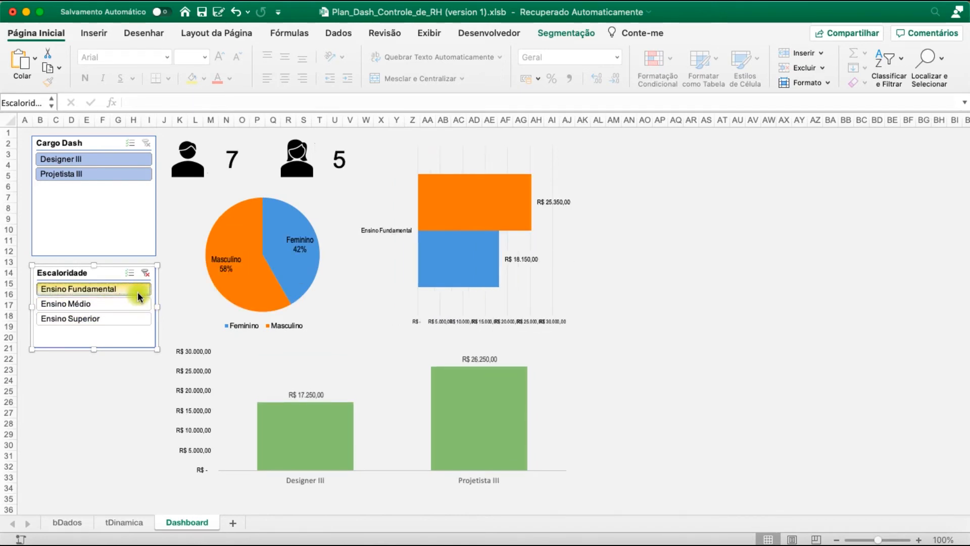
click(145, 274)
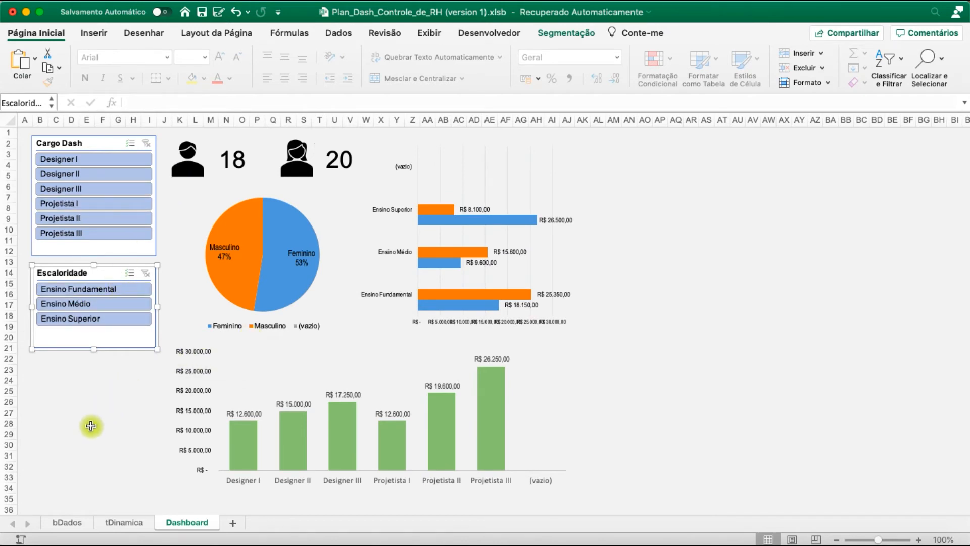
Narrow column A slightly to reduce the dashboard's left margin
click(87, 380)
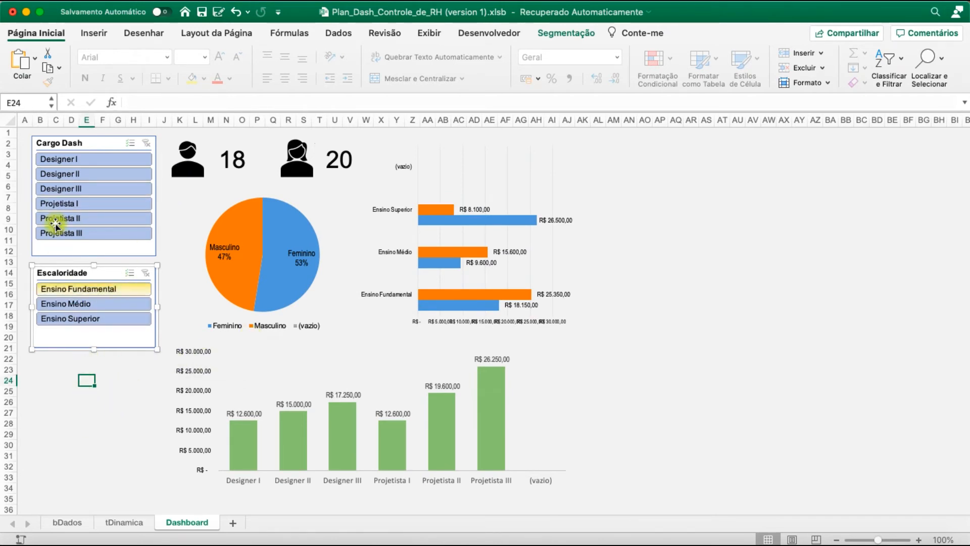
drag(32, 121, 25, 121)
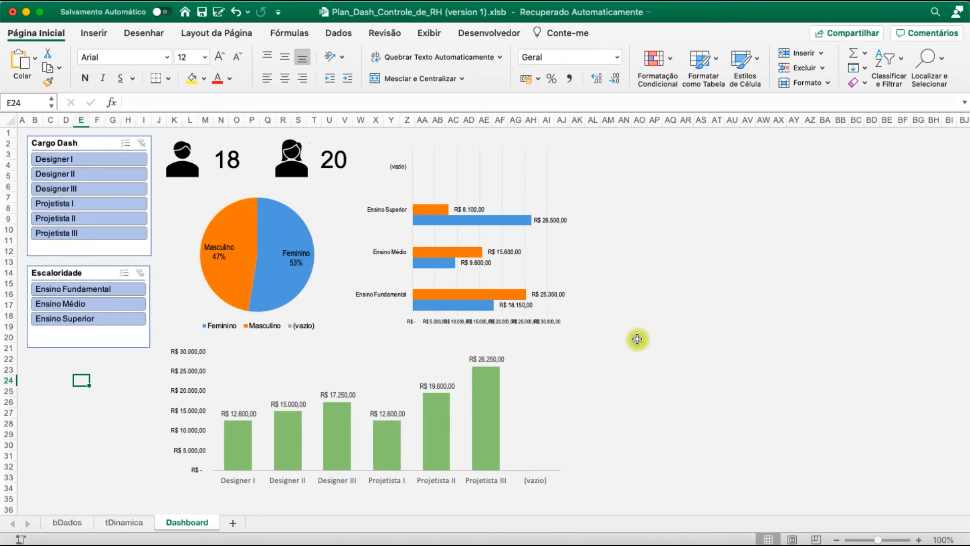
scroll(661, 333, down, 1)
scroll(625, 303, up, 1)
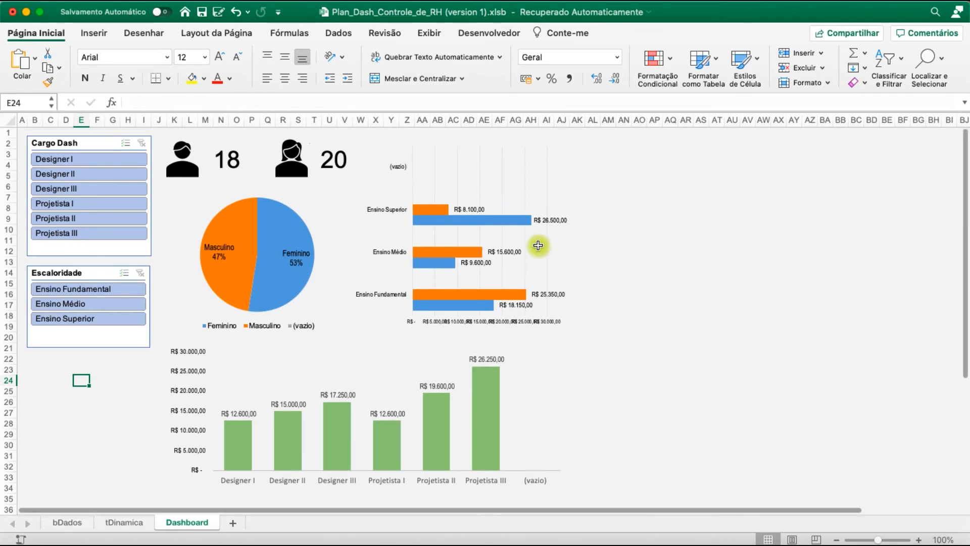
Draw a rectangle about 3.9" wide and 0.96" high covering the two employee icons and their counts
click(102, 32)
click(178, 54)
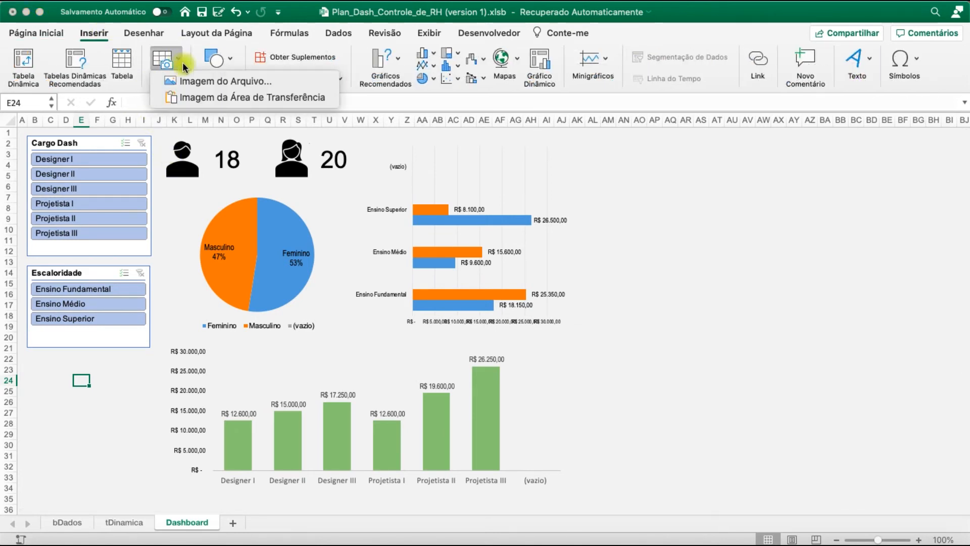
click(180, 53)
click(238, 61)
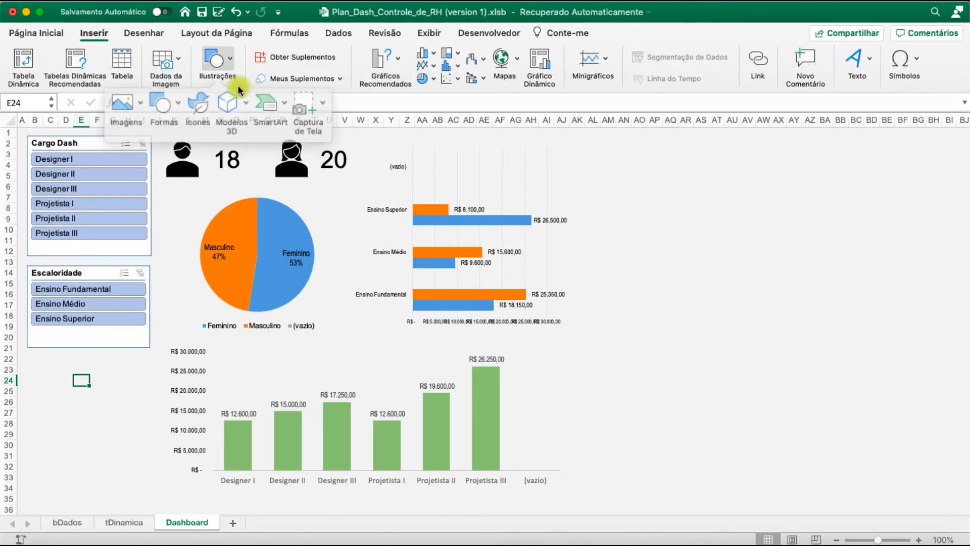
click(181, 99)
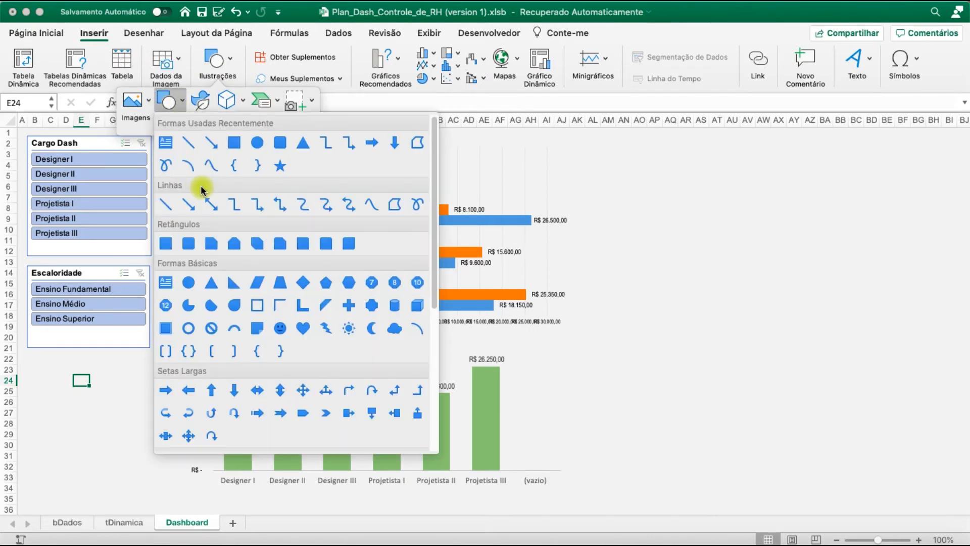
click(234, 144)
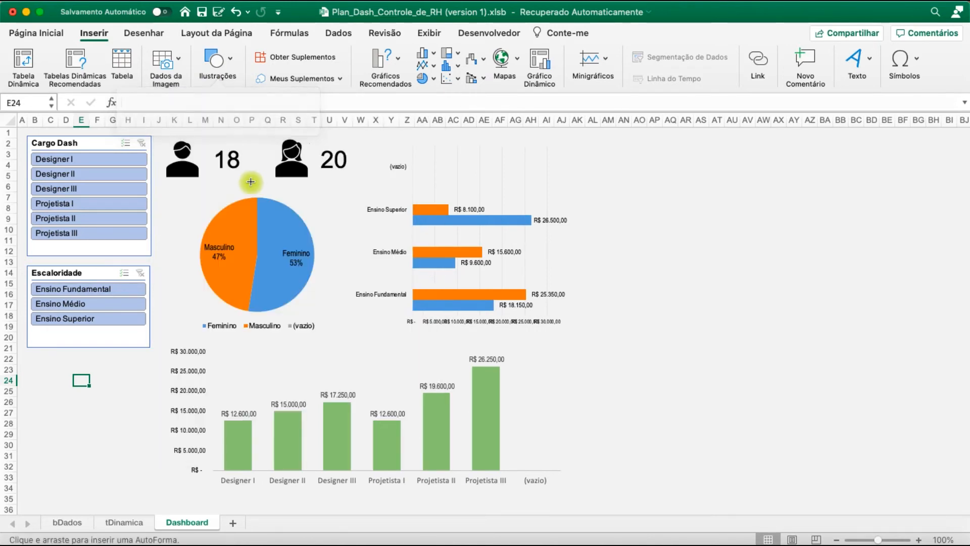
drag(163, 134, 353, 179)
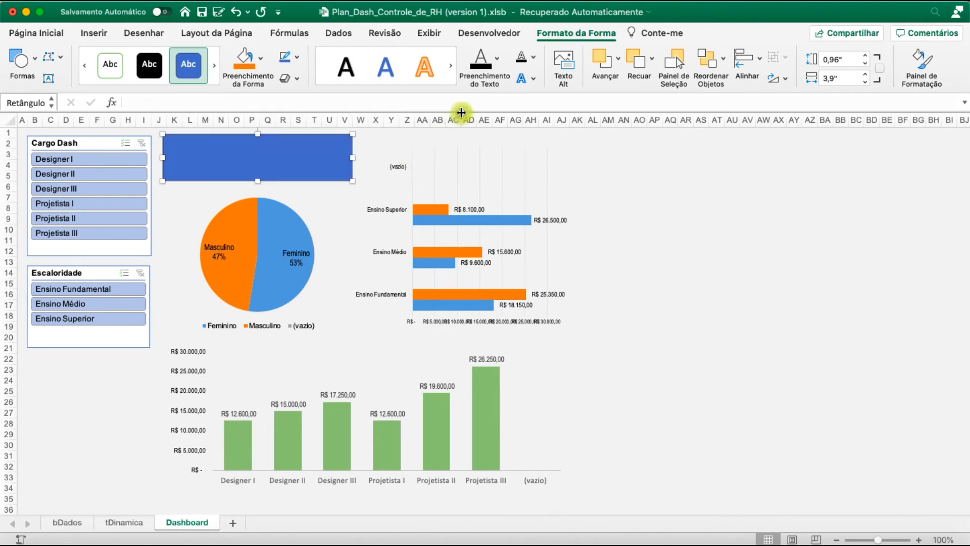
Fill the rectangle with white and remove its outline
click(297, 59)
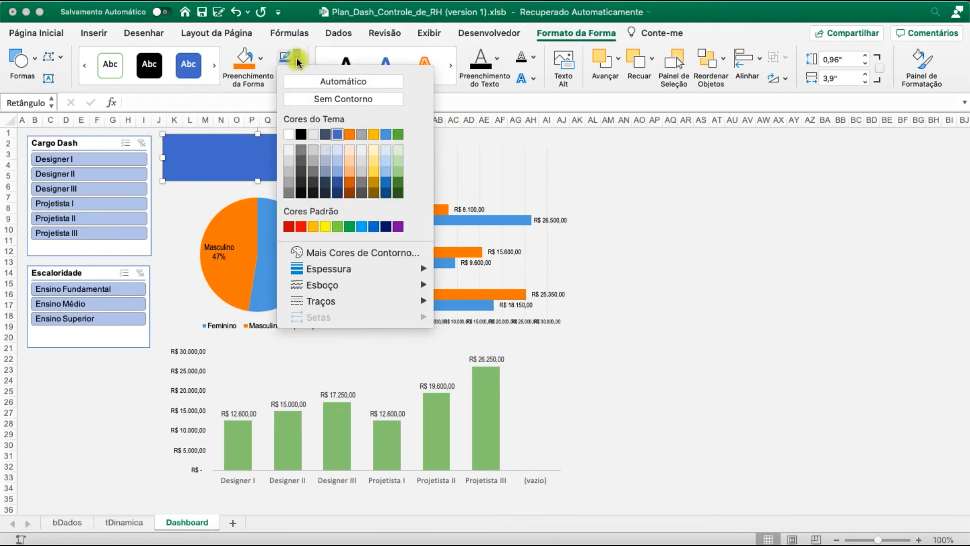
click(289, 149)
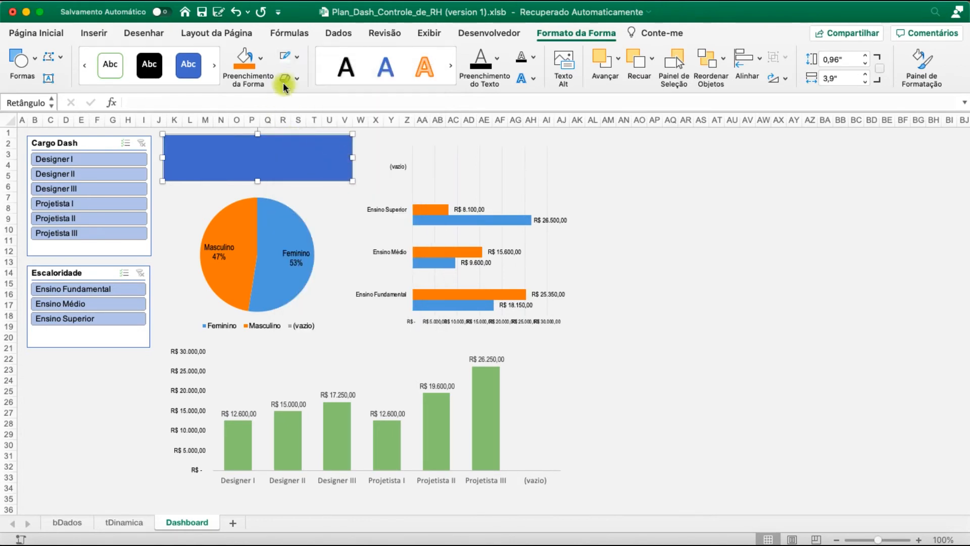
click(260, 63)
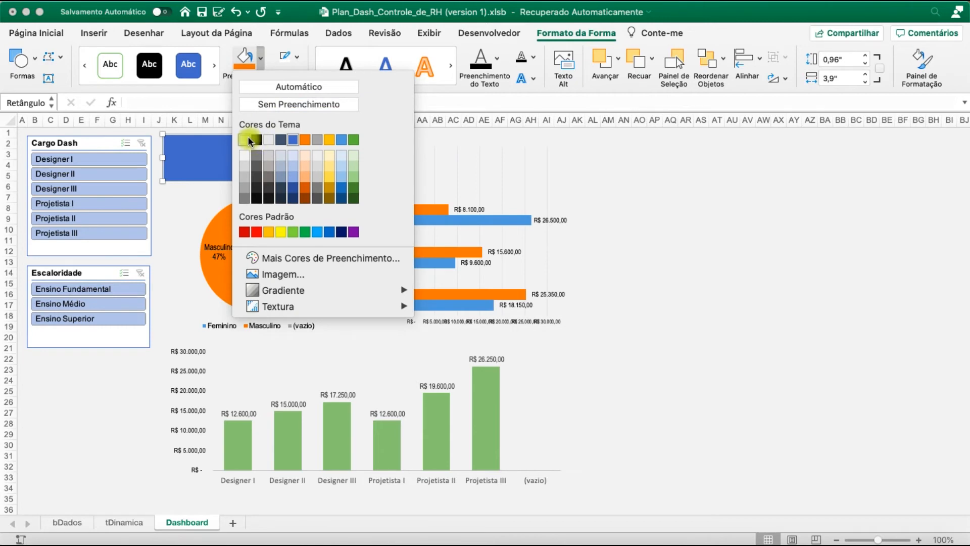
click(248, 139)
click(298, 58)
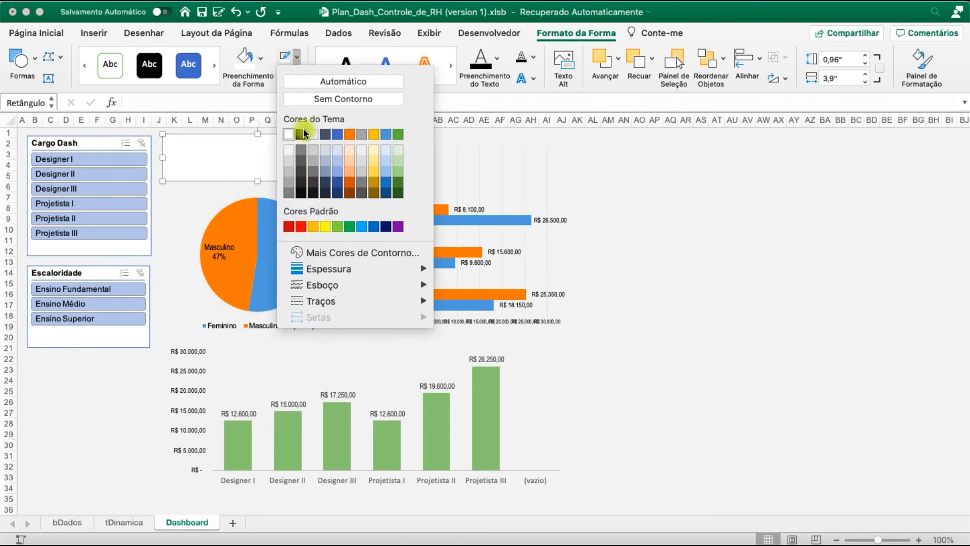
click(336, 97)
Apply a shadow to the rectangle and send it to the back, behind the employee icons and counts
click(296, 81)
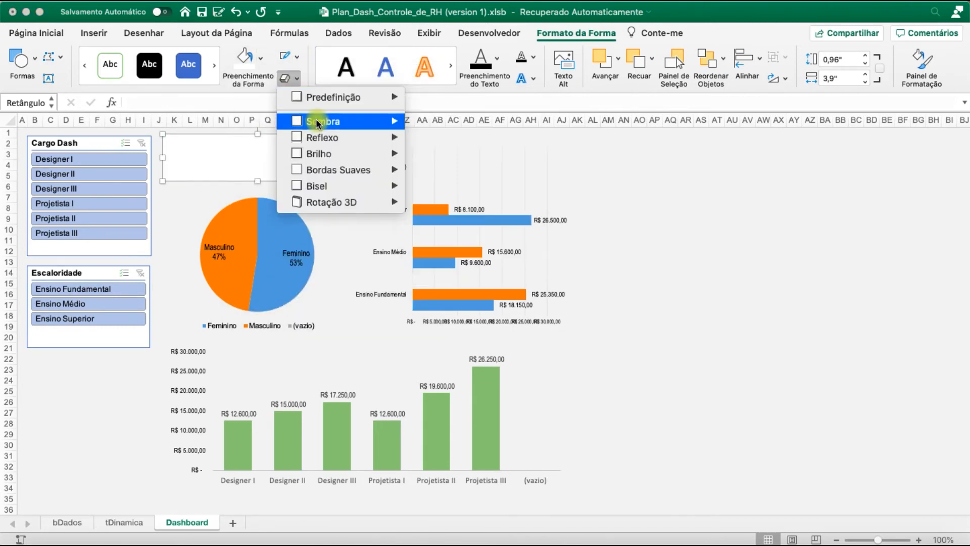
mouse_move(299, 122)
click(424, 218)
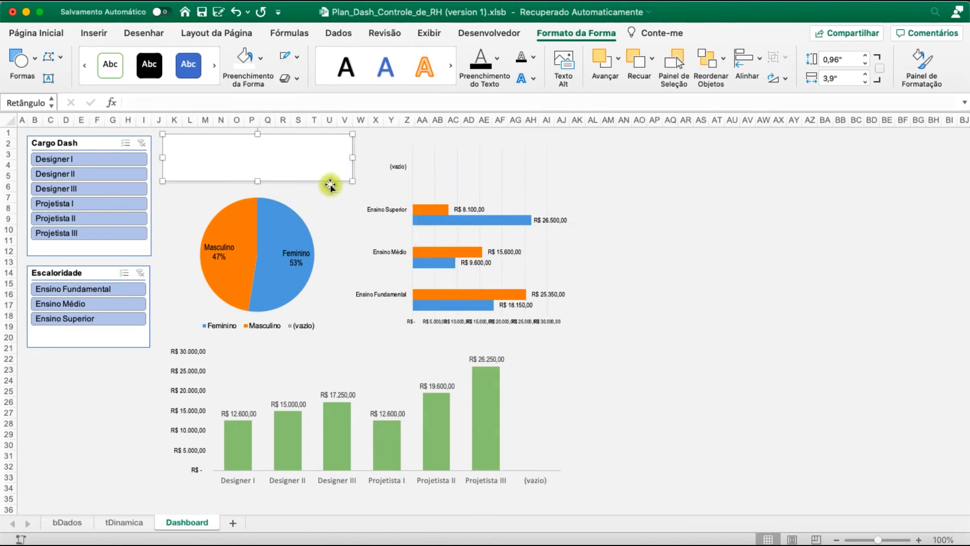
right_click(322, 175)
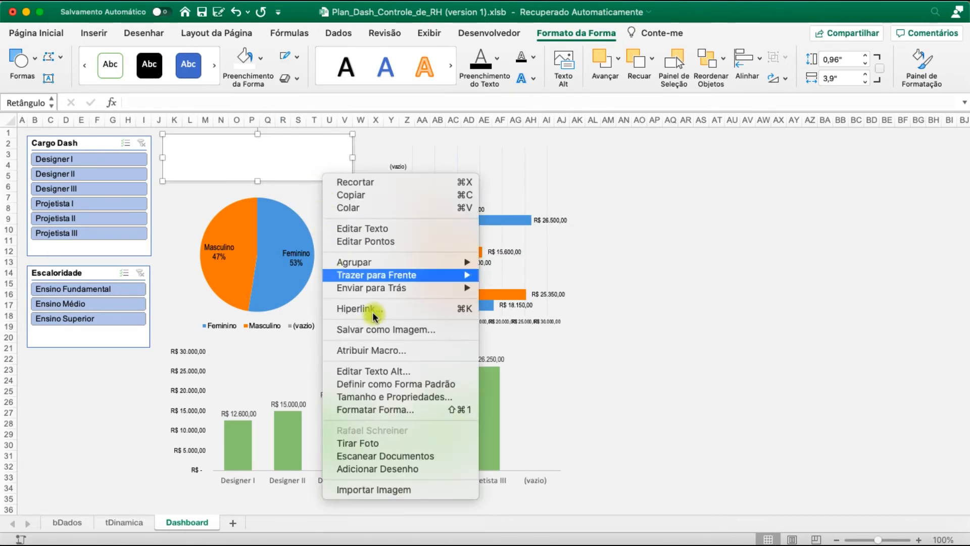
mouse_move(412, 288)
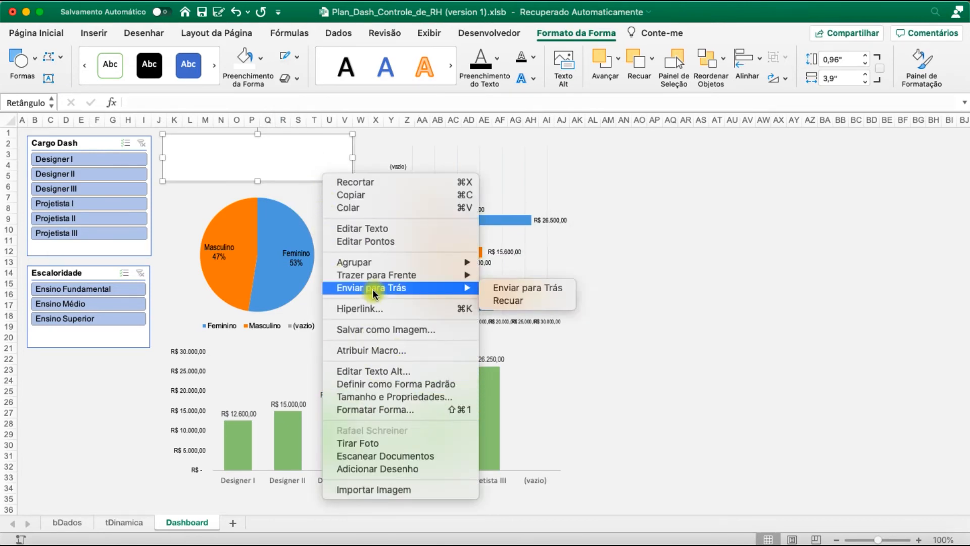
click(517, 291)
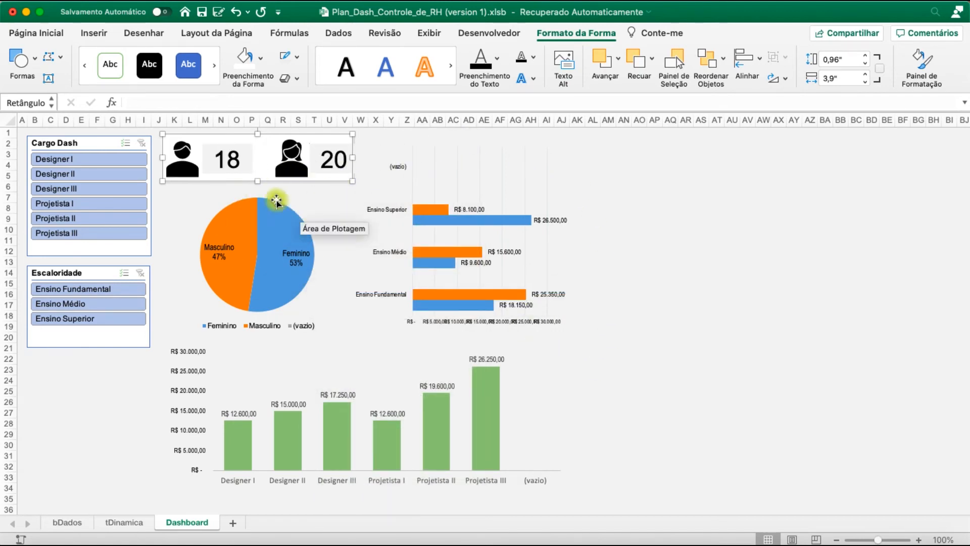
key(Escape)
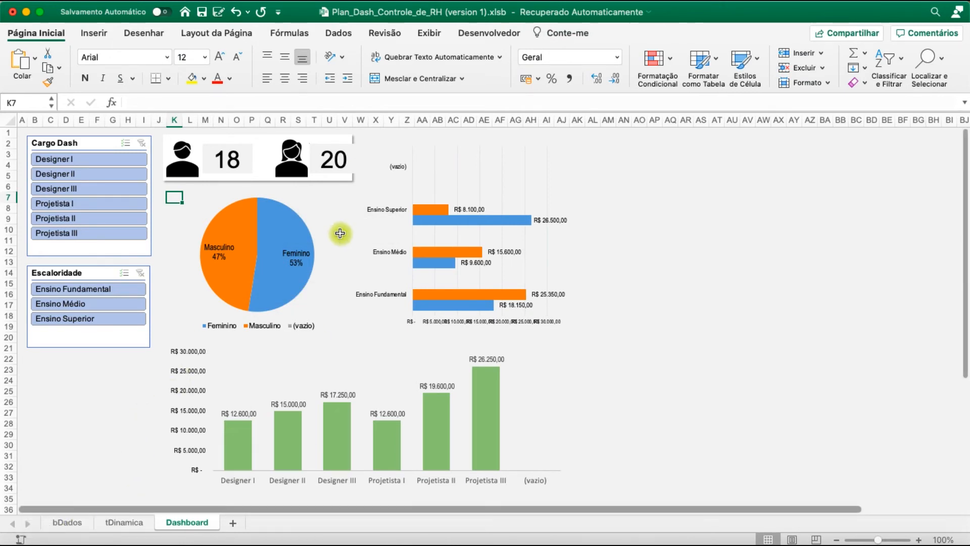
Change the rectangle's fill to the light gray that matches the backgrounds of the employee counts
click(329, 137)
click(560, 34)
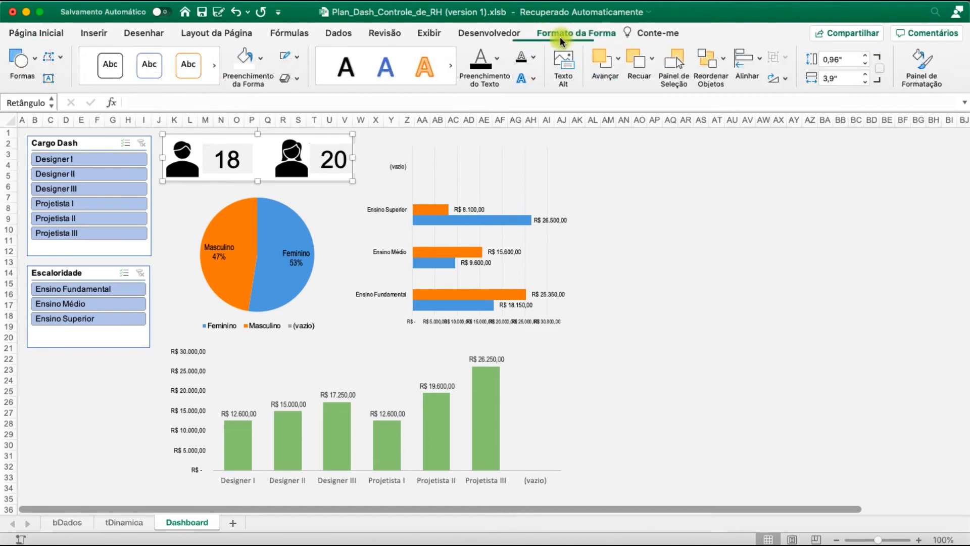
click(259, 60)
click(247, 171)
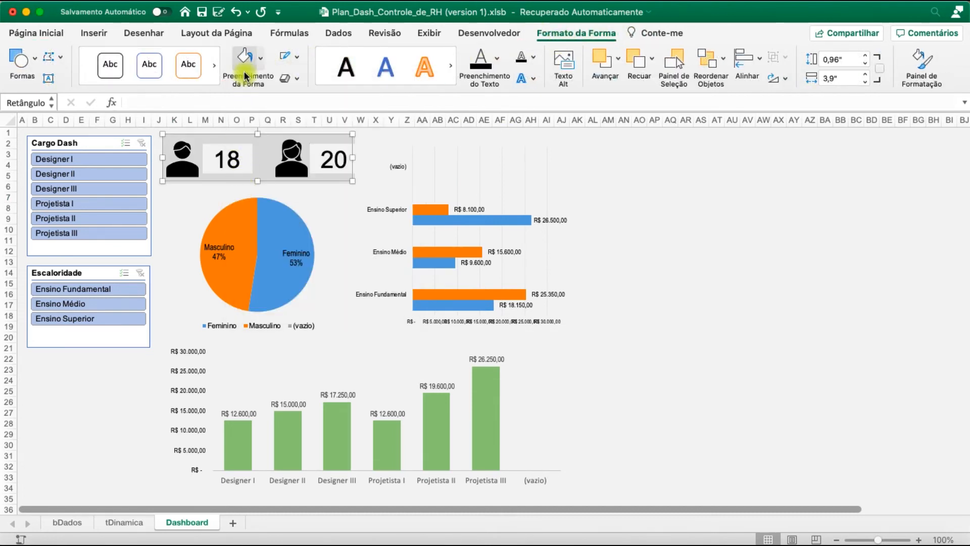
click(259, 60)
click(247, 168)
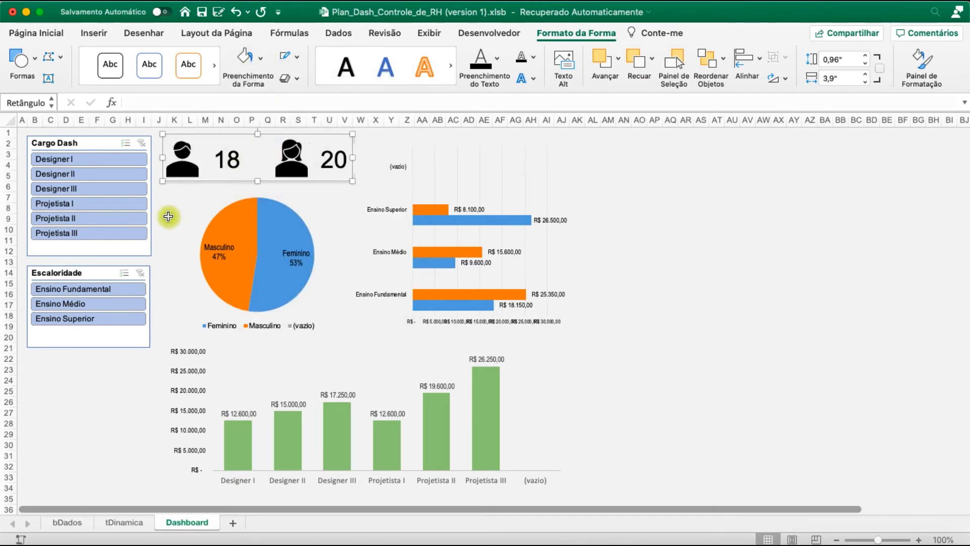
click(686, 295)
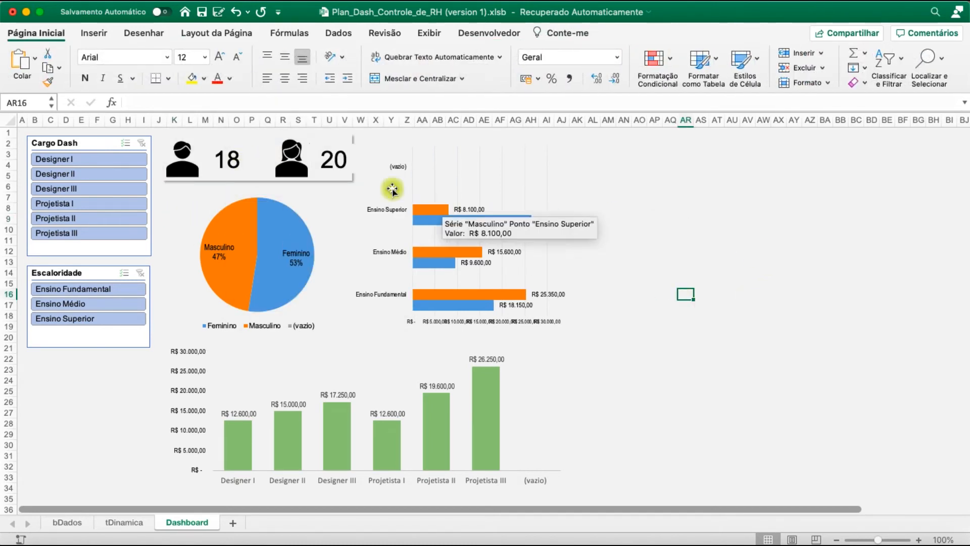
Widen the rectangle behind the employee counts by extending its right edge slightly past the female count
click(346, 183)
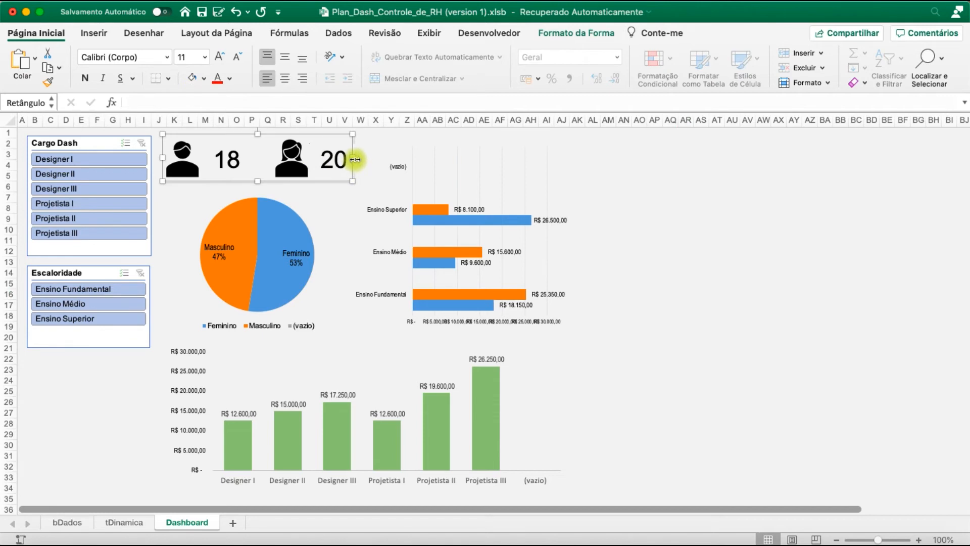
drag(353, 157, 368, 159)
click(624, 197)
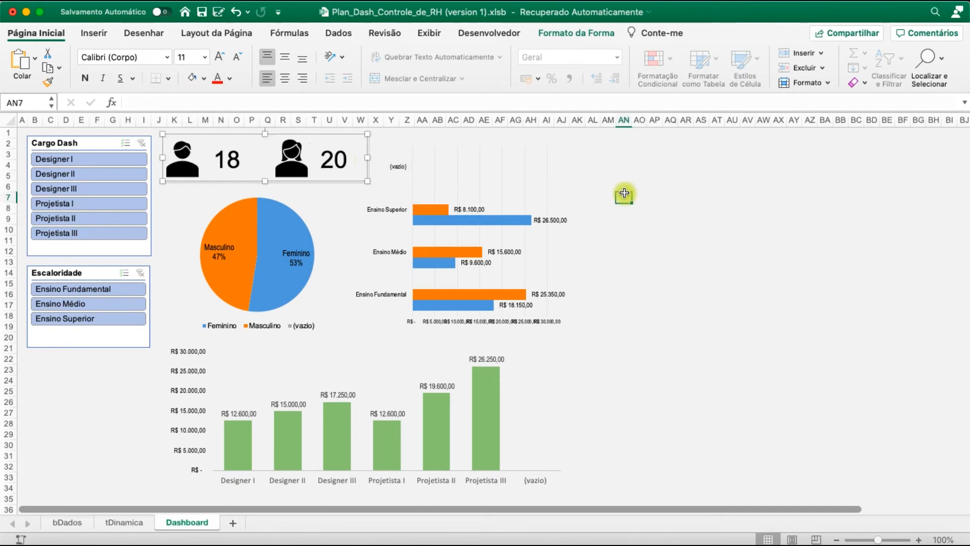
Move the salary-by-education bar chart and the pie chart to the right, clearing the area below the employee counts
drag(390, 197, 414, 192)
click(418, 222)
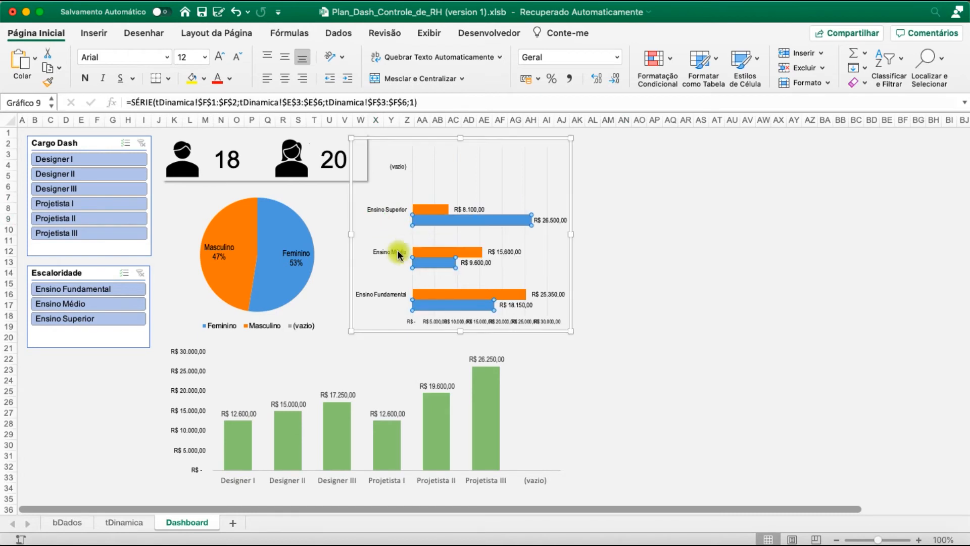
drag(352, 246, 526, 257)
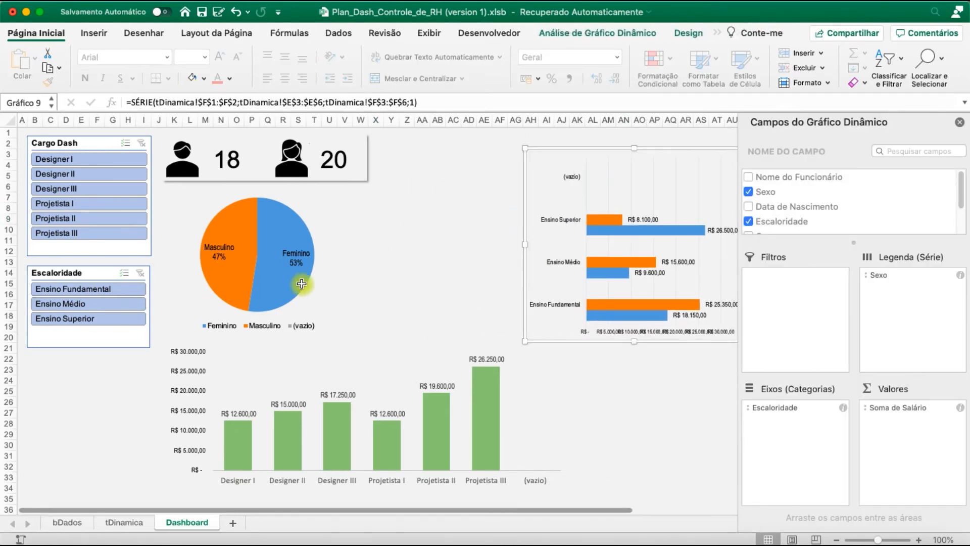
click(310, 304)
drag(347, 282, 596, 255)
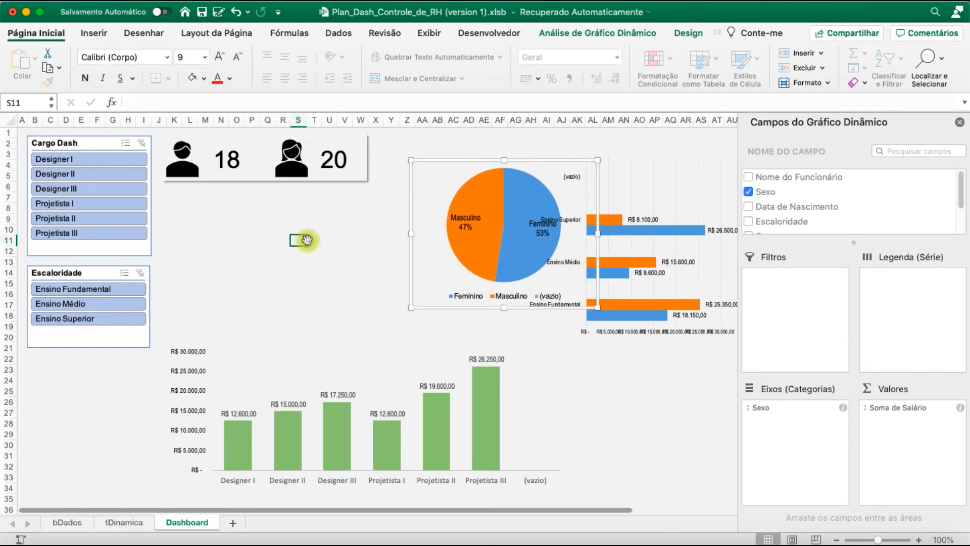
Duplicate the employee counts' background rectangle directly below it and stretch the copy down to about row 20
click(306, 239)
click(336, 182)
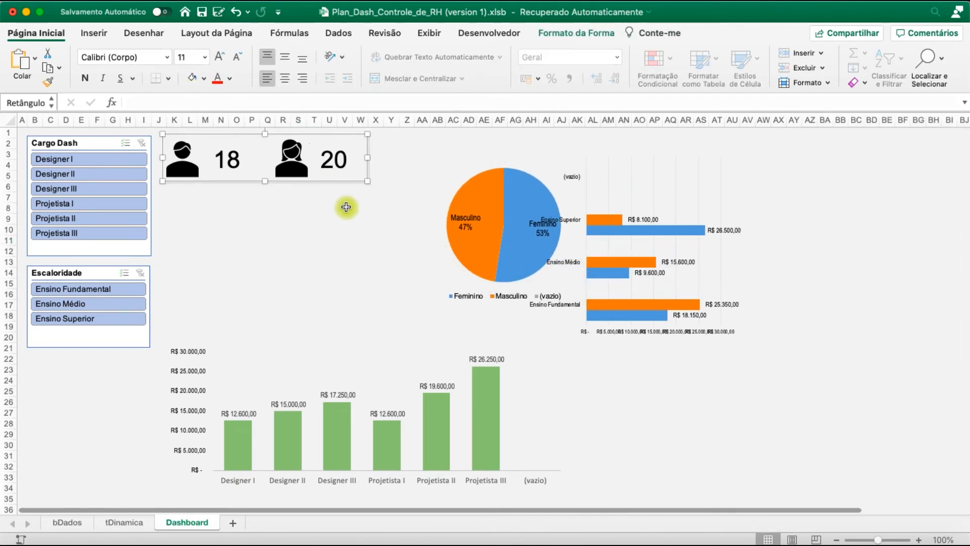
key(super+v)
drag(321, 183, 262, 344)
Move the pie chart onto the panel below the employee counts and send that panel to the back
drag(448, 190, 306, 225)
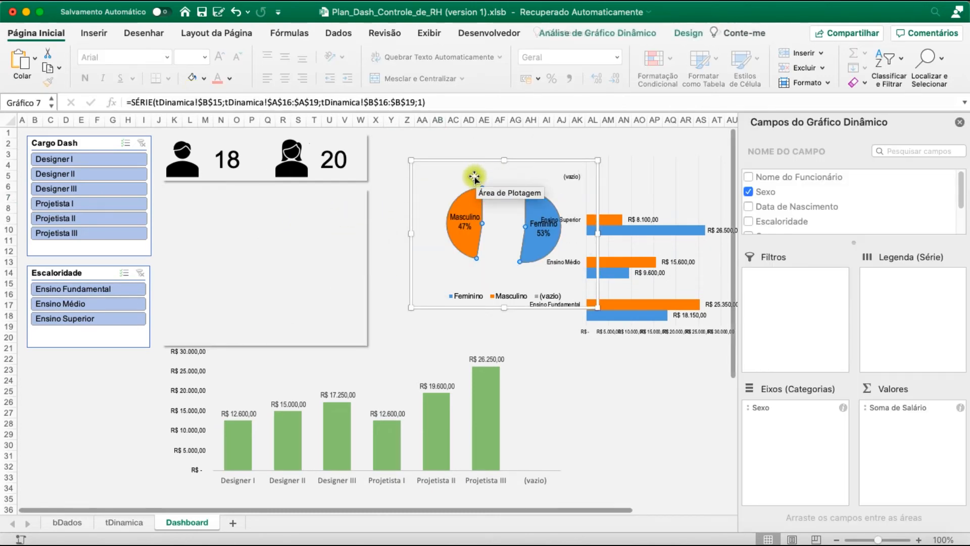
key(super+z)
drag(559, 160, 324, 207)
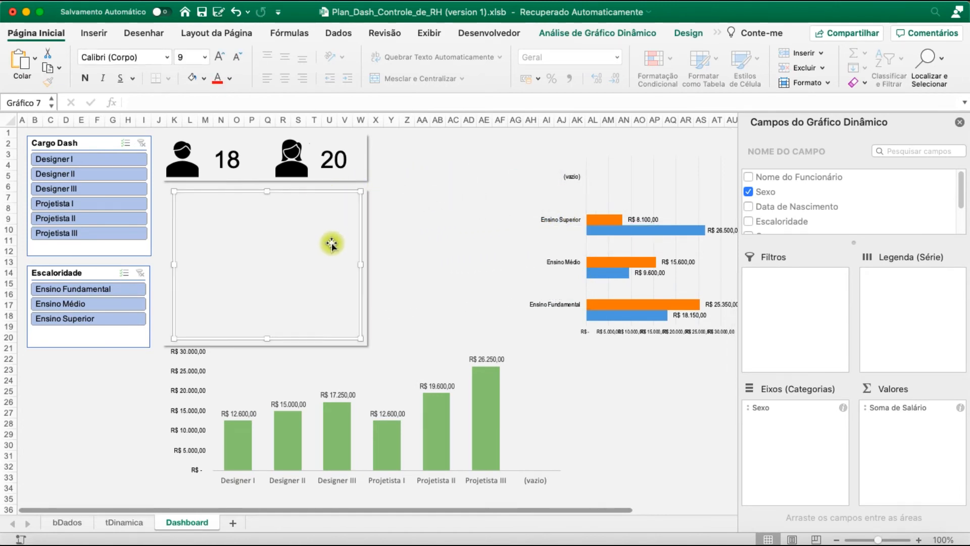
click(370, 343)
click(368, 311)
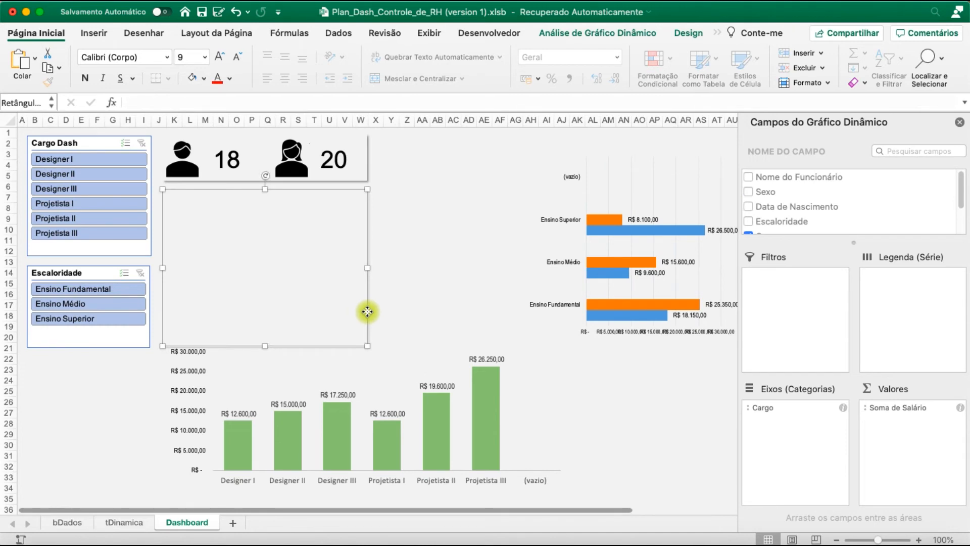
right_click(368, 311)
mouse_move(417, 338)
click(551, 333)
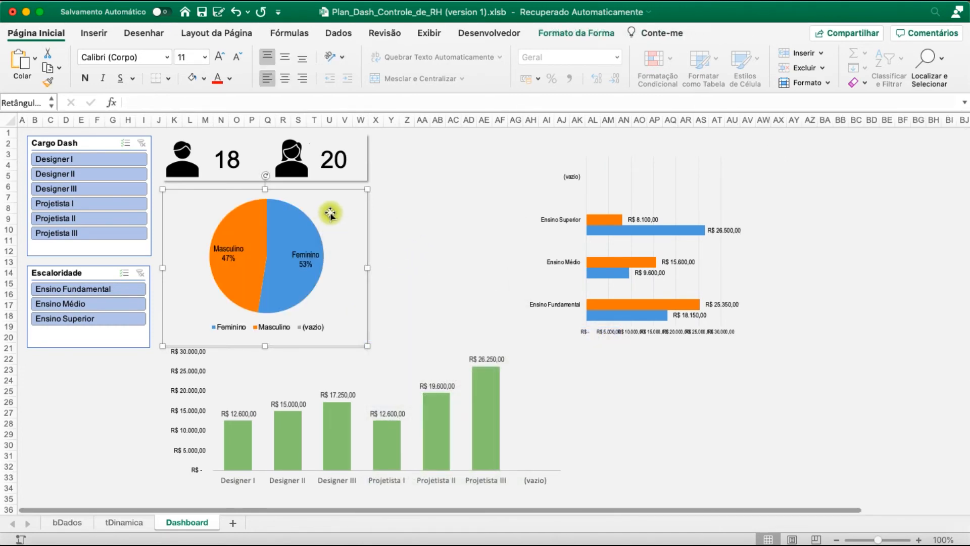
Enlarge the pie chart downward and on both sides so it fills its background panel
click(323, 270)
drag(267, 340, 267, 347)
drag(174, 266, 166, 267)
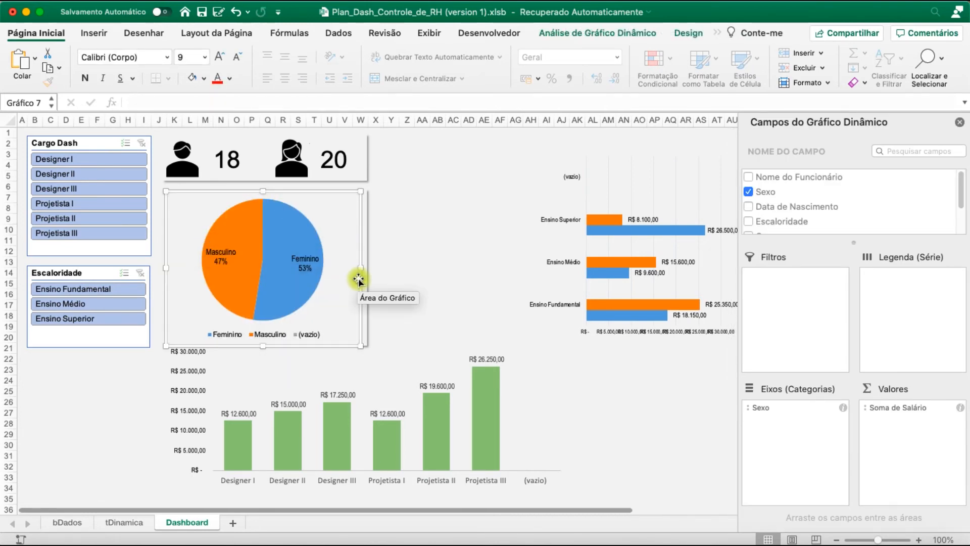
drag(359, 269, 367, 268)
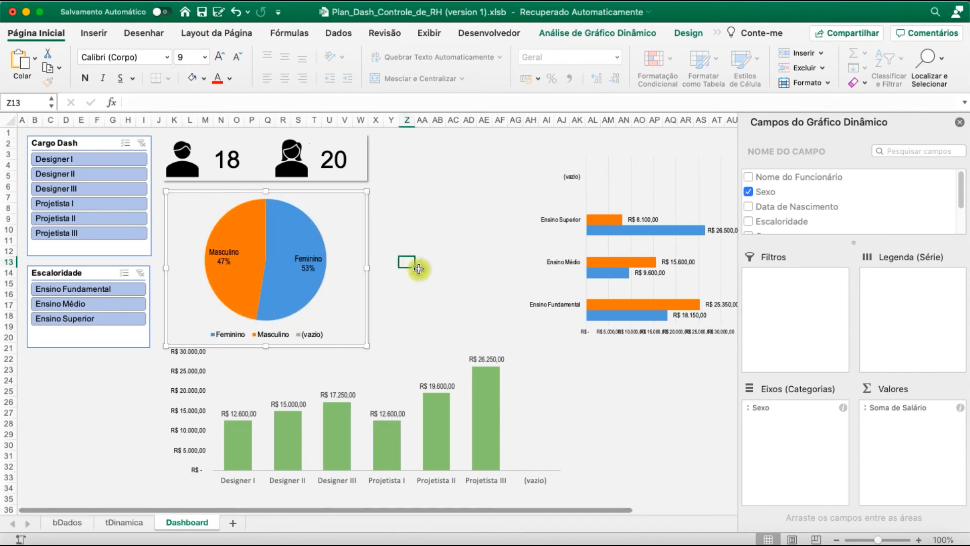
click(414, 261)
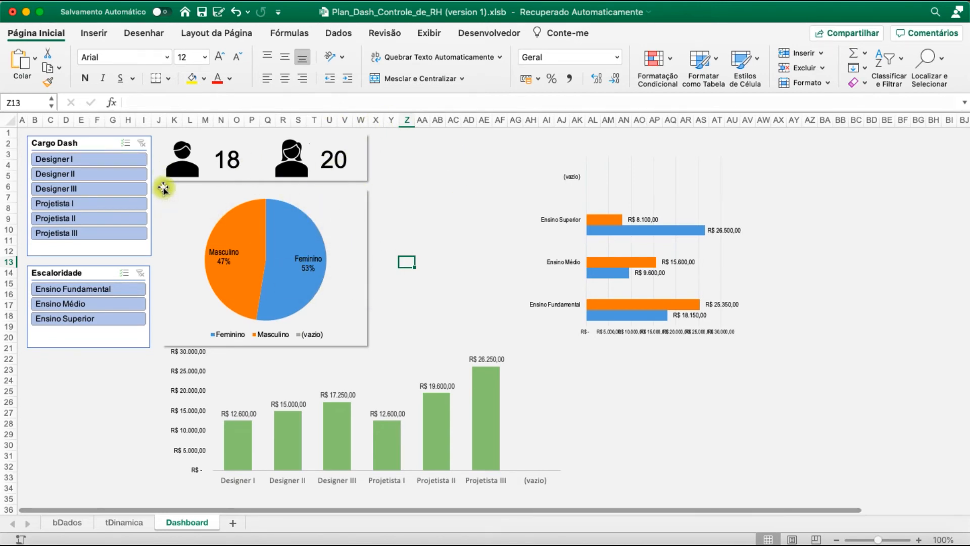
click(368, 340)
click(469, 241)
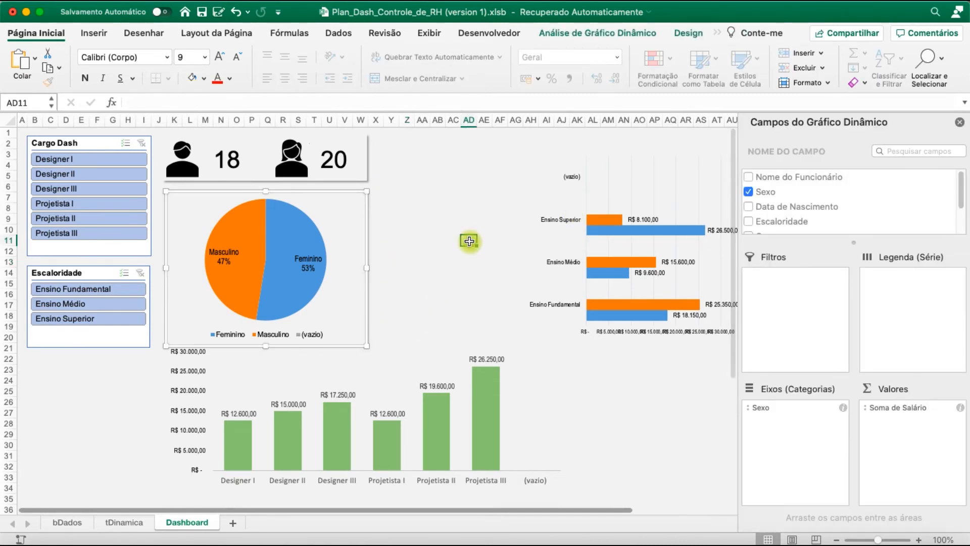
key(super+v)
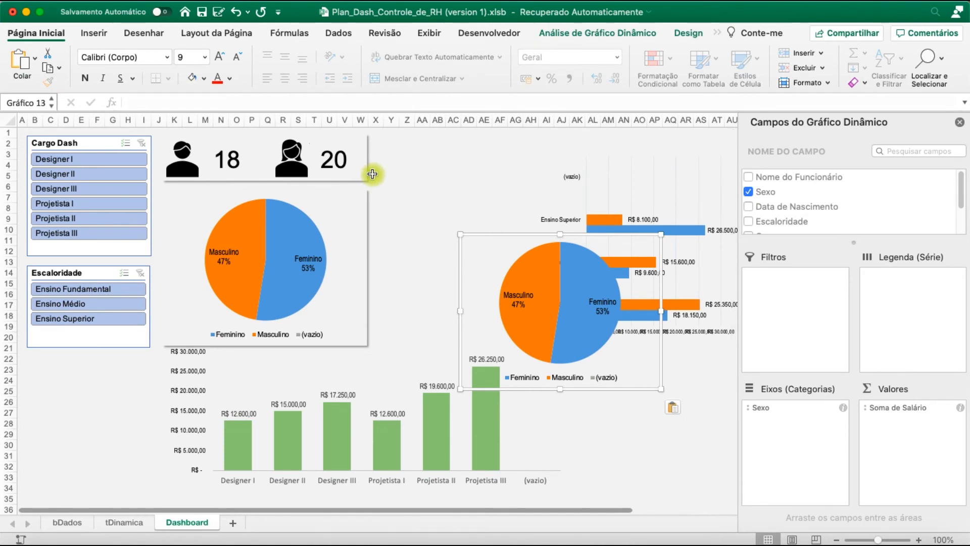
key(super+z)
Duplicate the employee counts' rectangle beside it, narrow the copy to end at column AJ, and stretch it down level with the pie chart panel
click(373, 174)
click(408, 191)
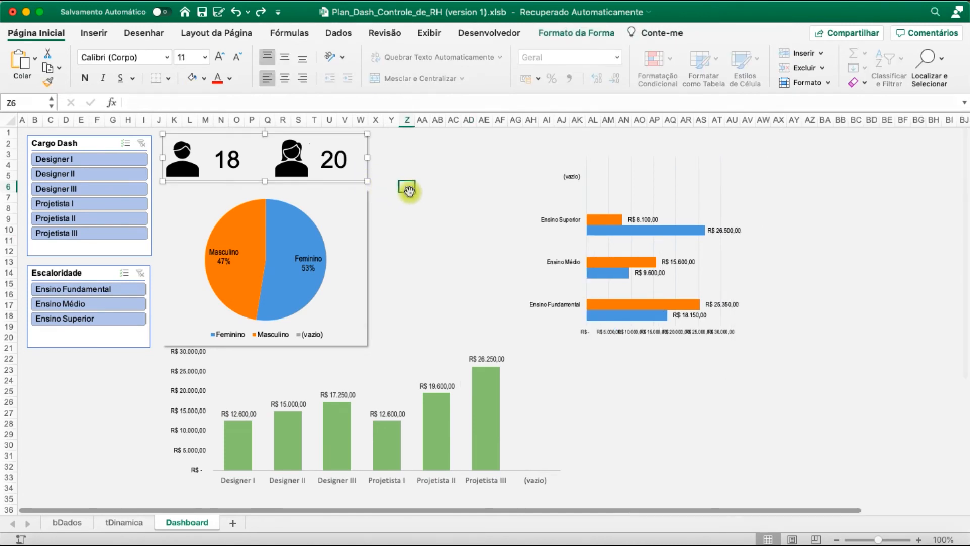
key(super+c)
key(super+v)
drag(441, 210, 419, 160)
drag(581, 158, 568, 158)
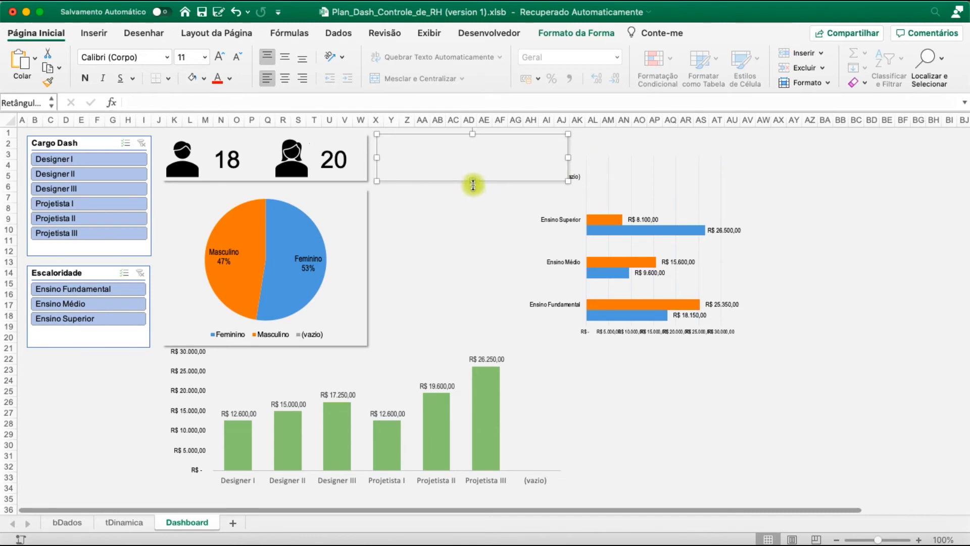
drag(472, 181, 376, 346)
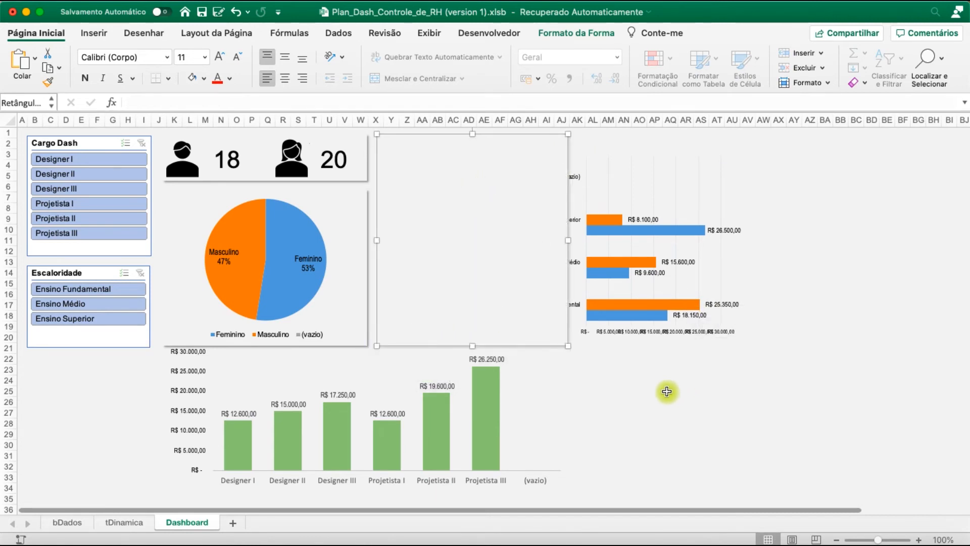
Send the tall blank panel beside the pie chart to the back
right_click(504, 190)
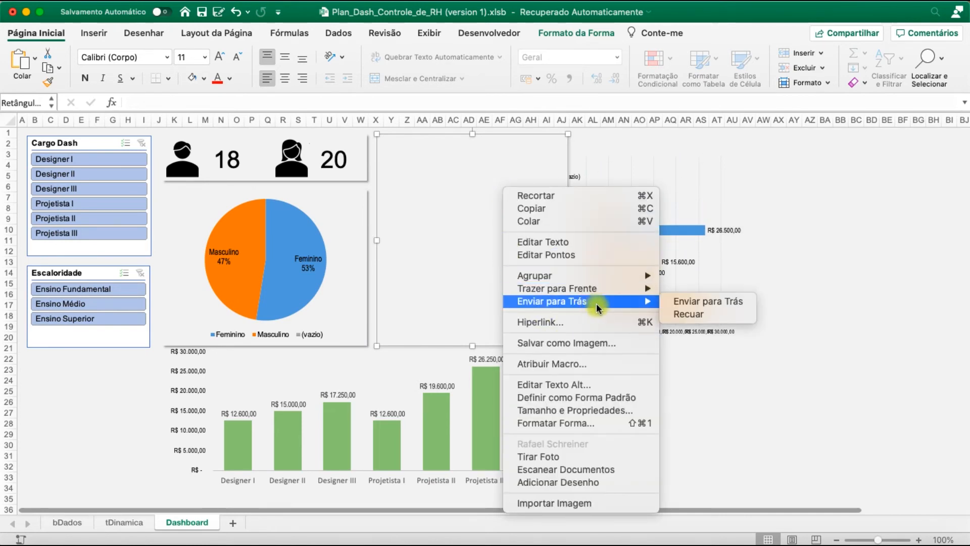
mouse_move(638, 302)
click(677, 303)
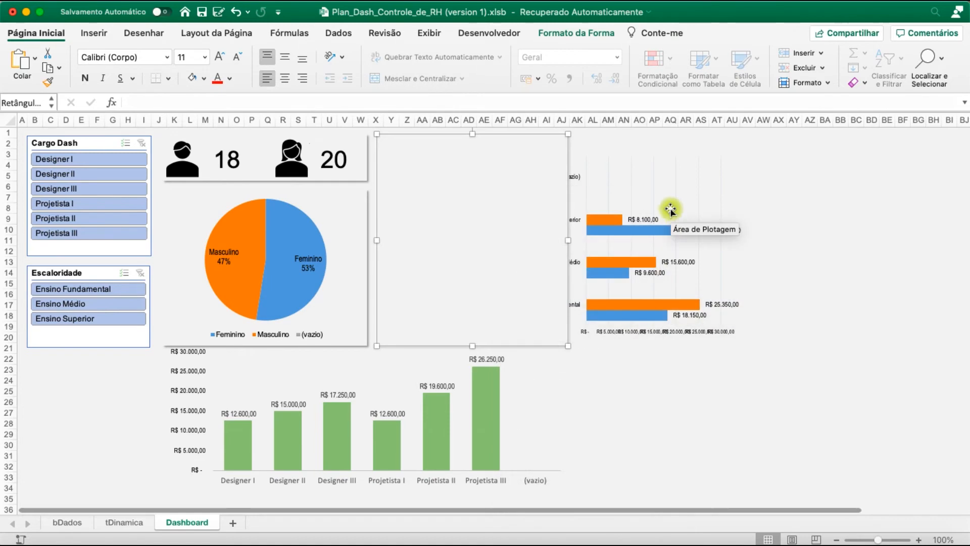
Move the salary-by-education bar chart onto the tall panel and resize it to the panel's edges
click(631, 210)
drag(551, 152, 375, 134)
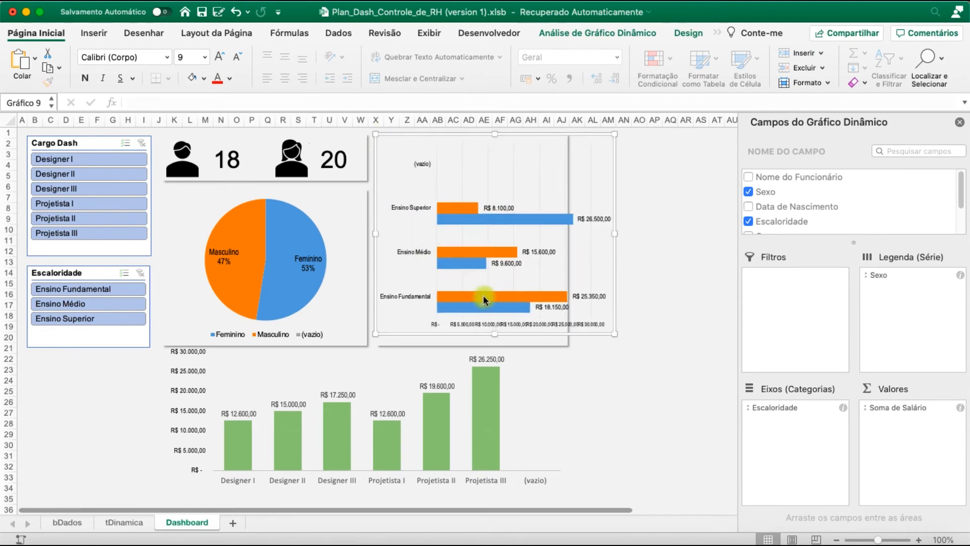
drag(495, 332, 496, 345)
drag(617, 238, 567, 238)
click(621, 315)
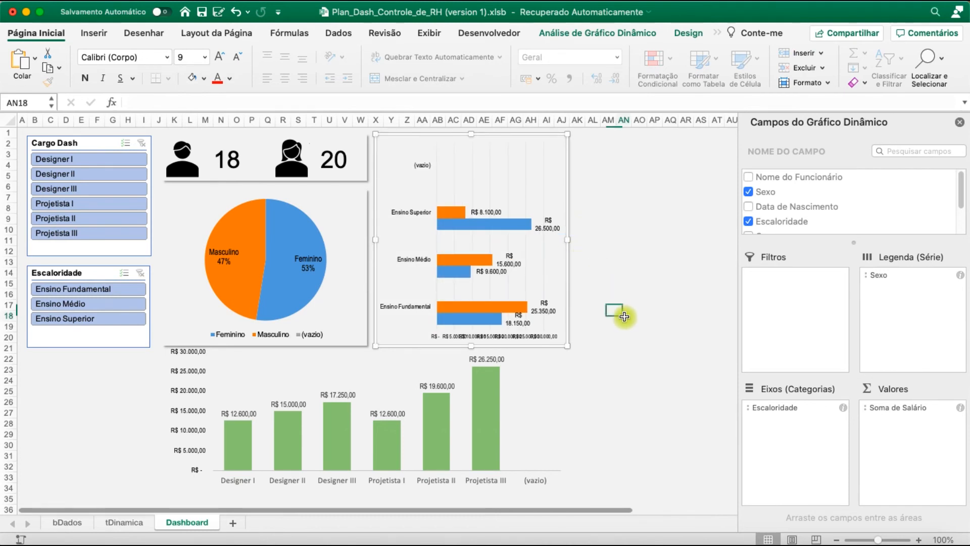
Duplicate the employee counts' rectangle over the column chart, widen it to the bar chart panel's right edge, and stretch it down to about row 34
scroll(620, 349, down, 1)
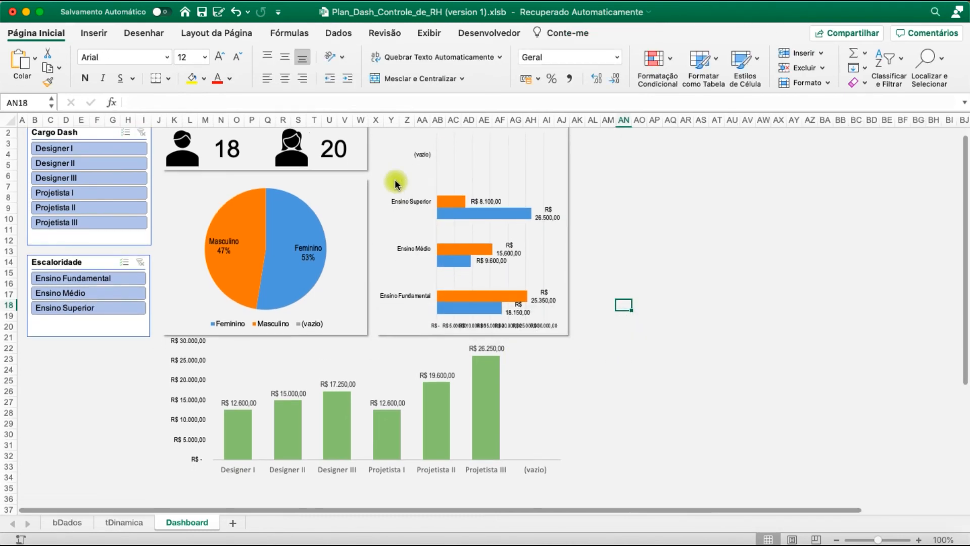
click(370, 172)
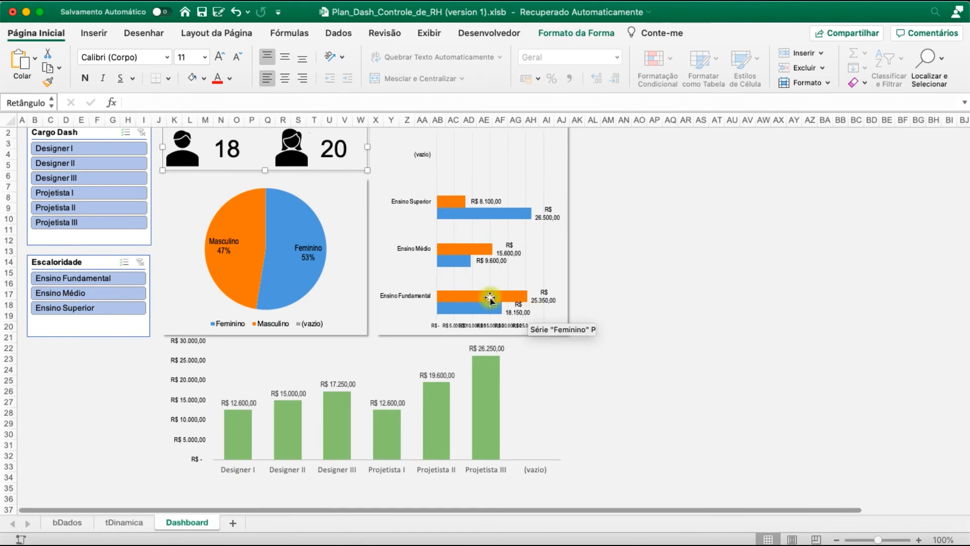
drag(328, 166, 335, 171)
drag(341, 237, 327, 373)
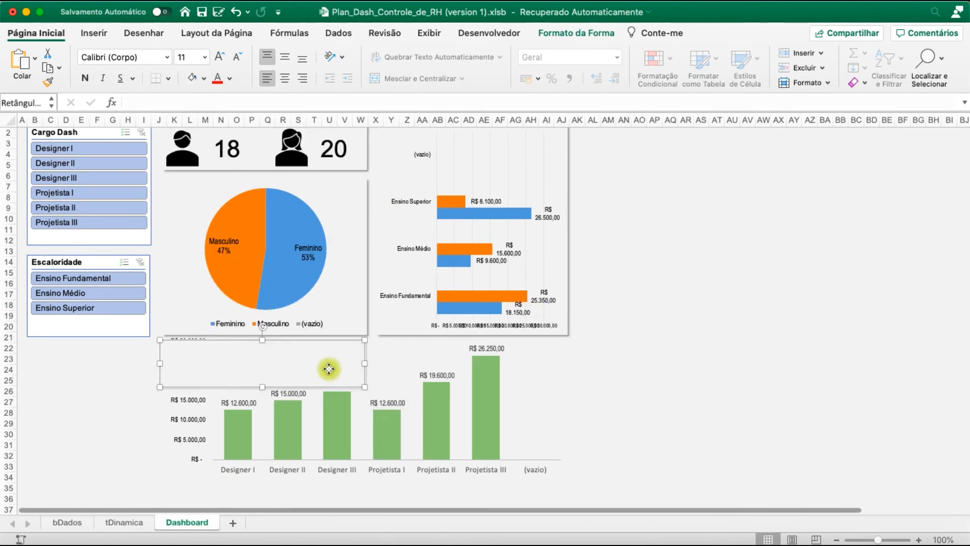
drag(329, 369, 568, 354)
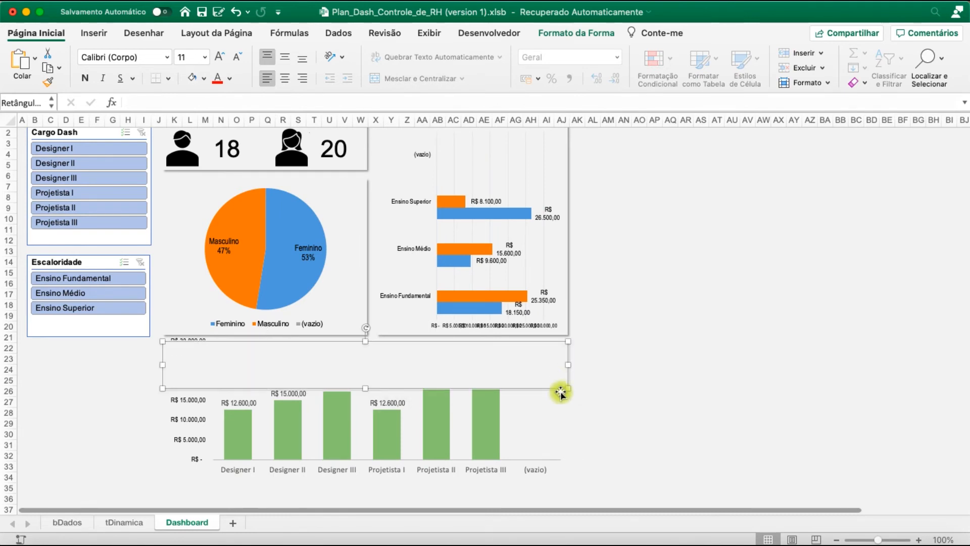
scroll(400, 374, down, 2)
drag(366, 366, 373, 456)
Send the wide panel covering the column chart to the back
right_click(381, 408)
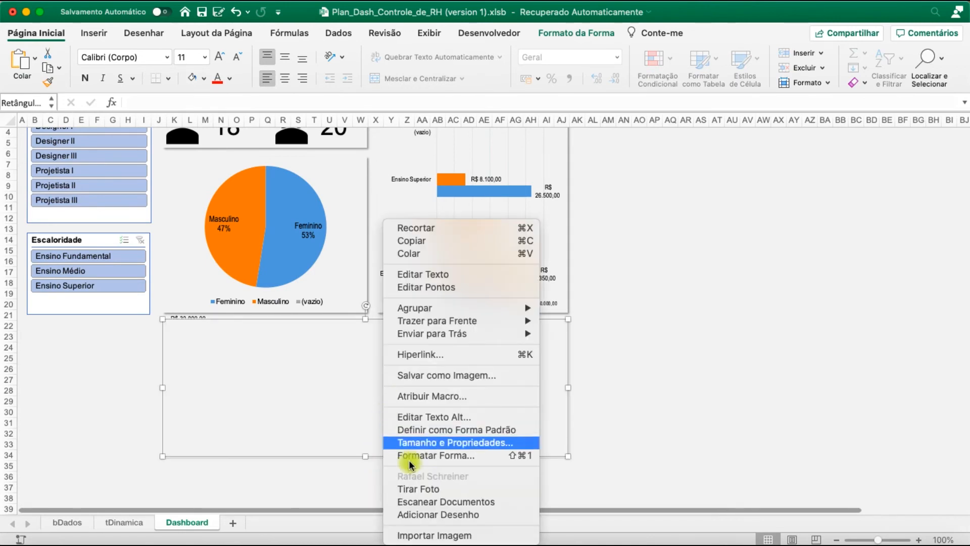
mouse_move(454, 338)
click(581, 333)
click(654, 347)
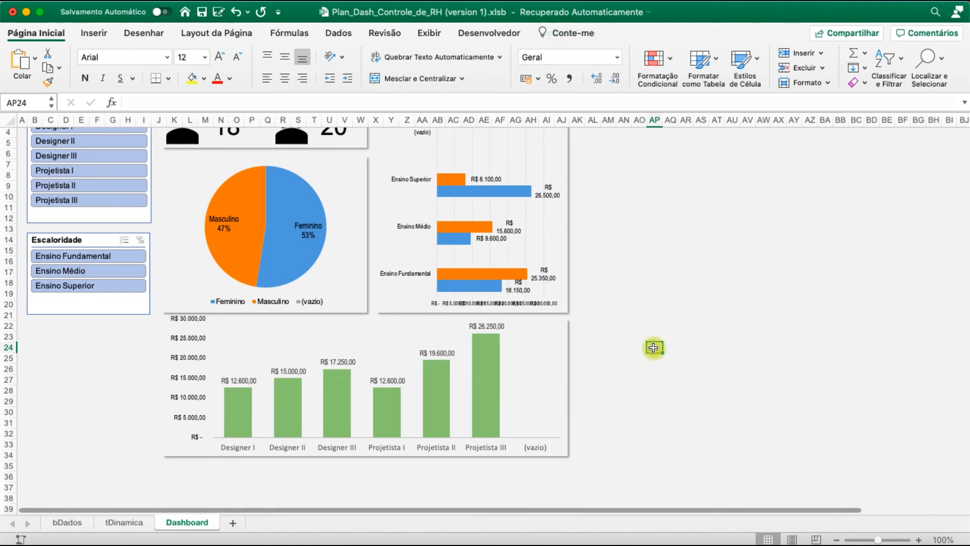
Lower the column chart's top edge so the chart fits inside its background panel
click(415, 325)
click(363, 309)
drag(364, 310, 365, 319)
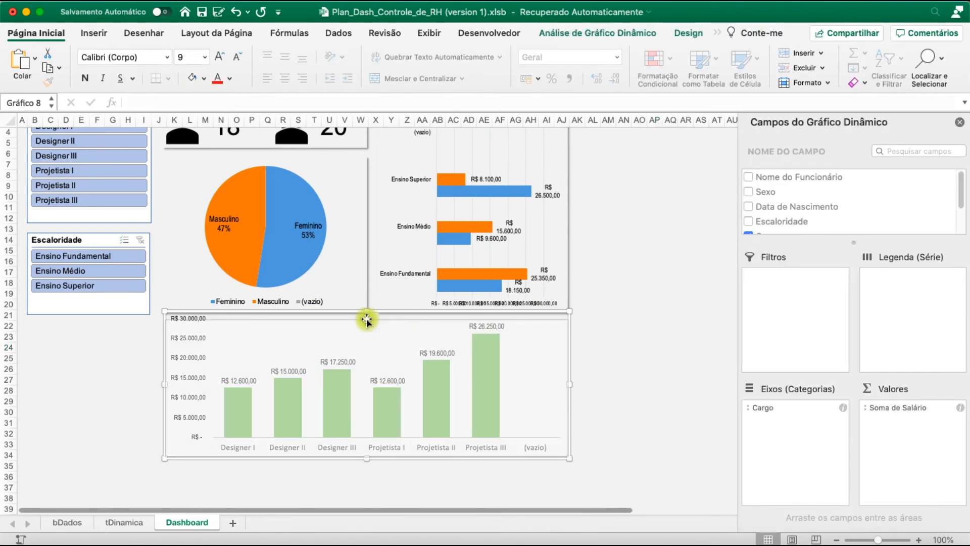
click(608, 357)
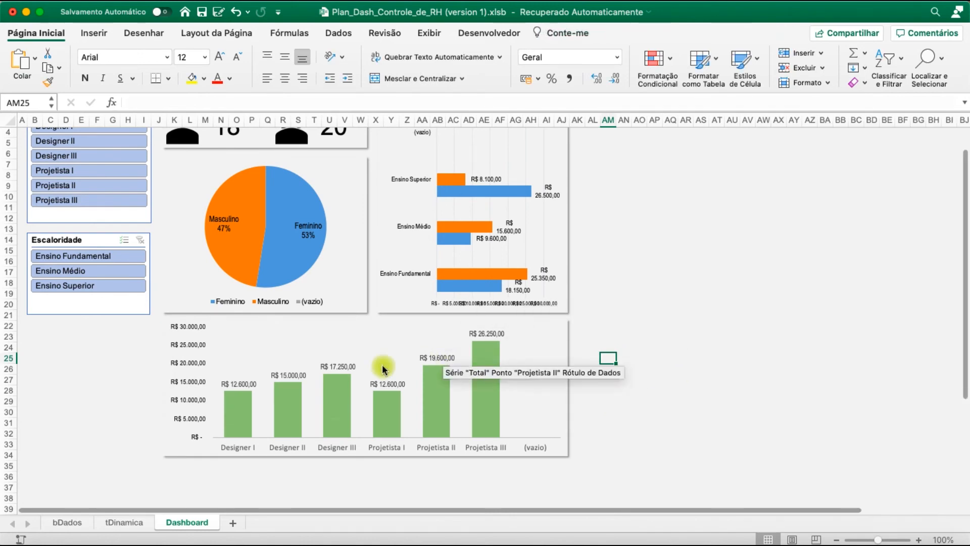
Move the Cargo Dash and Escolaridade slicers to the empty area right of the charts
scroll(134, 392, down, 3)
scroll(134, 392, up, 5)
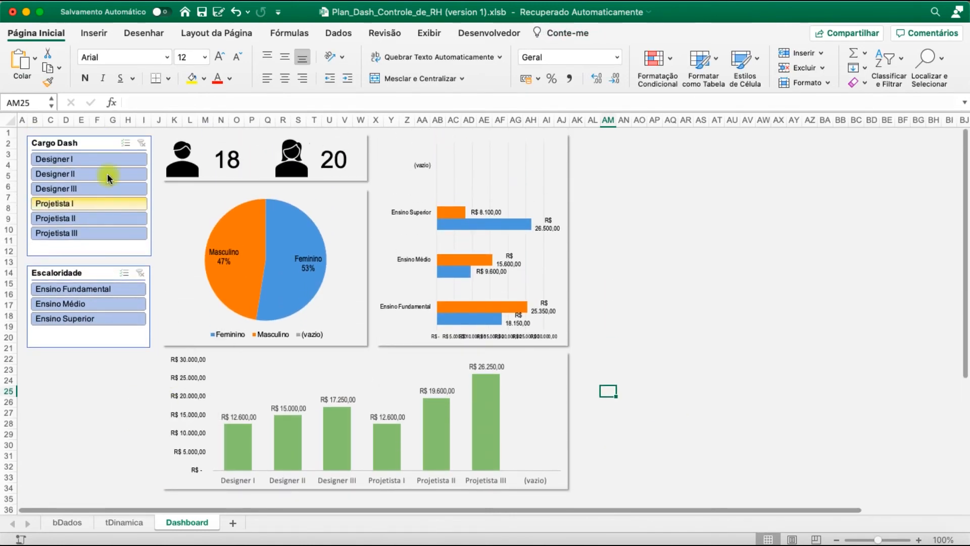
drag(83, 142, 638, 141)
drag(66, 275, 676, 267)
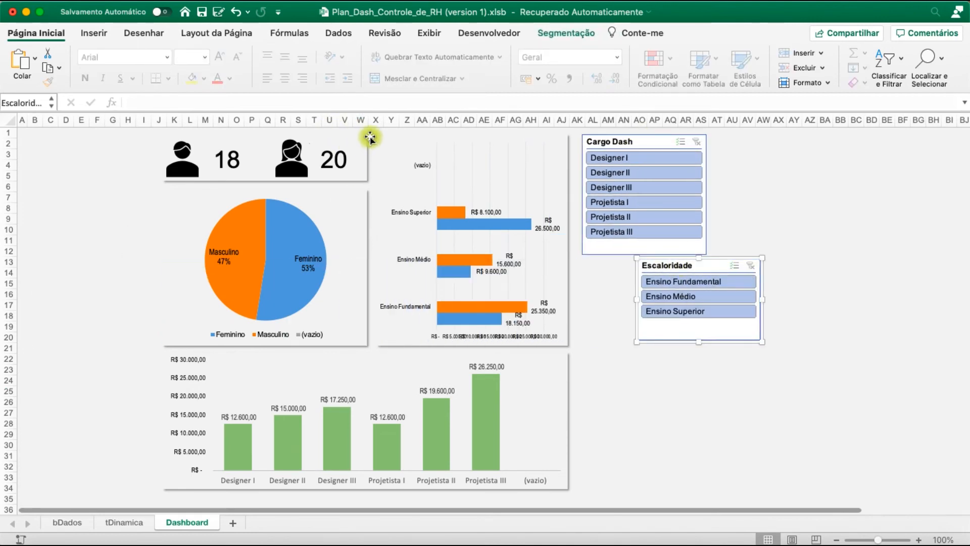
Duplicate the employee counts' rectangle into the empty area left of it, narrow it to columns B–I, and stretch it down level with the pie chart panel
click(365, 137)
key(super+c)
key(super+v)
drag(354, 174, 153, 162)
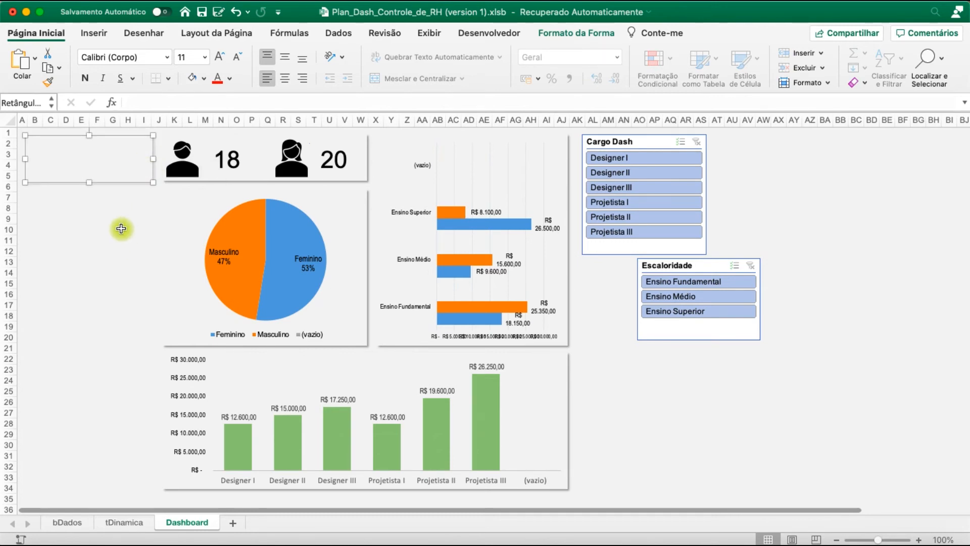
drag(89, 183, 102, 344)
click(110, 372)
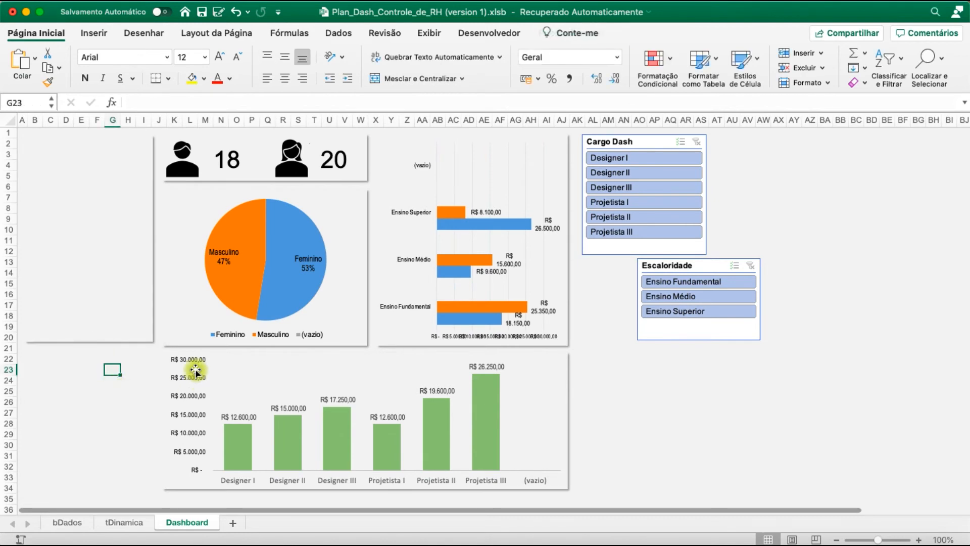
click(92, 342)
drag(89, 343, 89, 347)
Duplicate the Cargo Dash slicer's light style as SlicerStyleLight1 2 with the Tabela Inteira formatting cleared
click(633, 147)
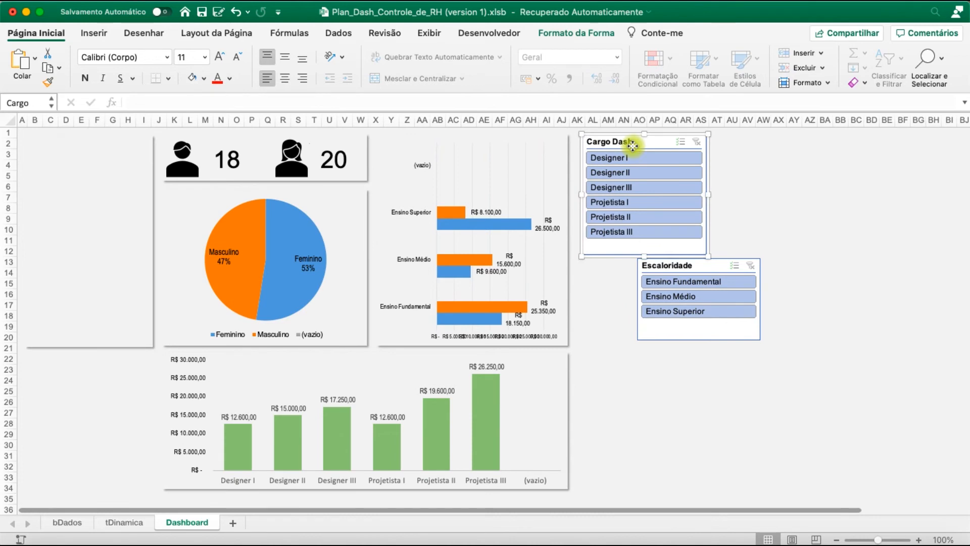
click(568, 33)
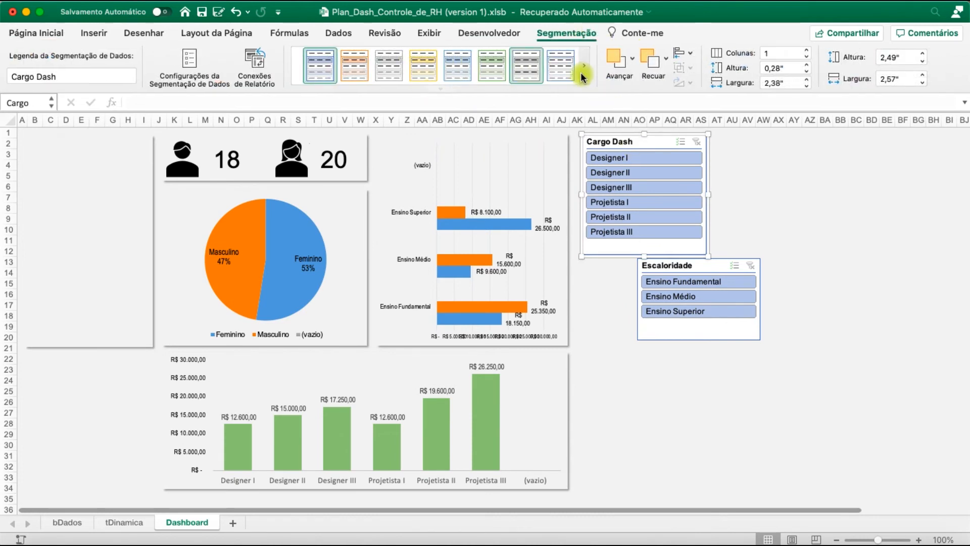
click(583, 66)
click(447, 85)
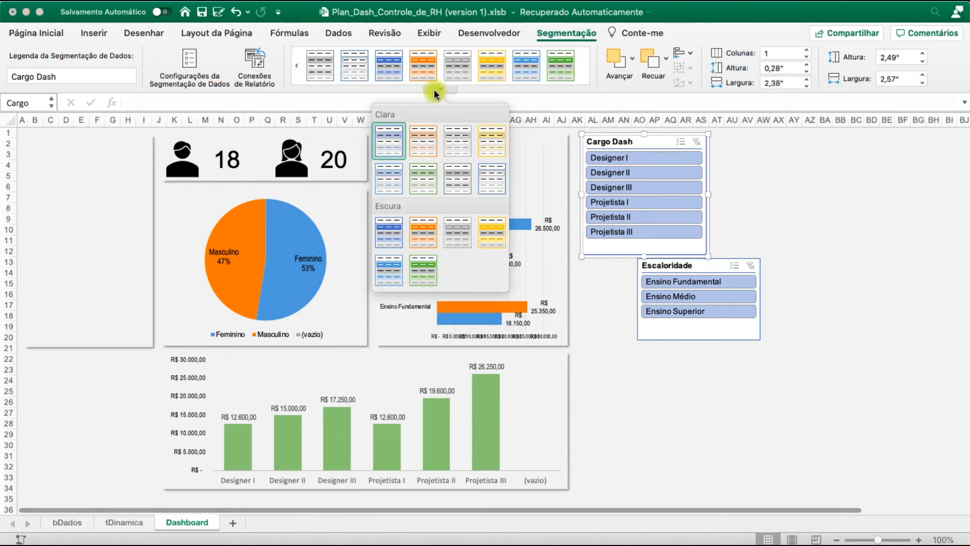
click(442, 91)
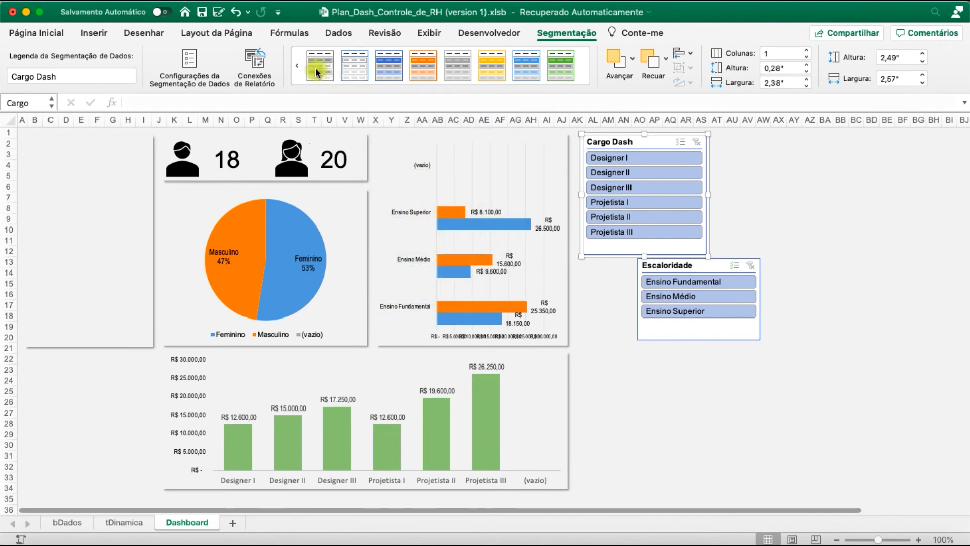
click(297, 65)
right_click(335, 63)
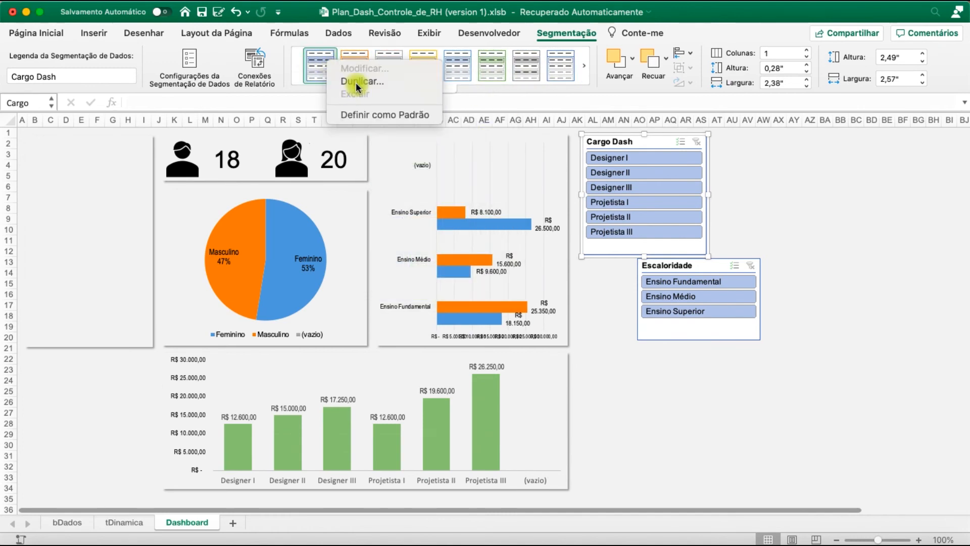
click(356, 83)
click(456, 255)
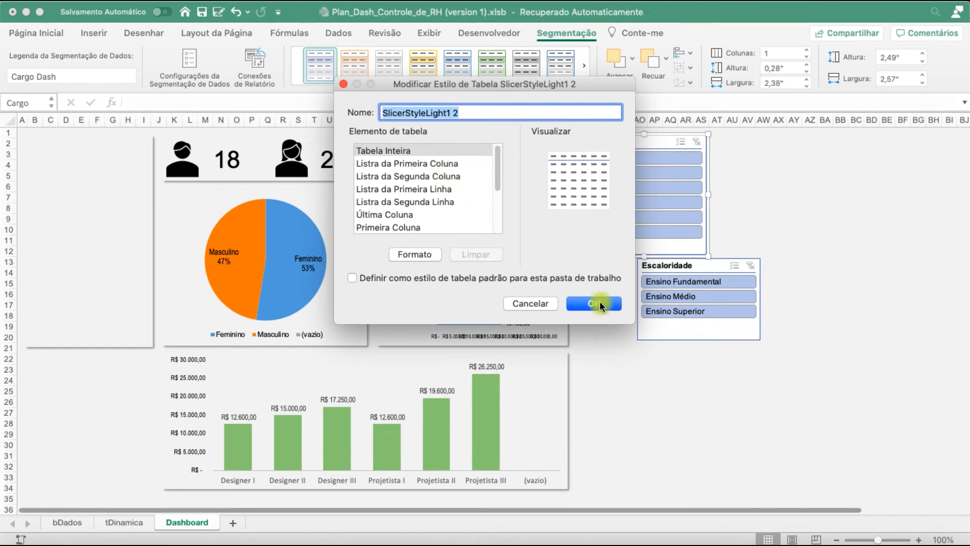
click(595, 303)
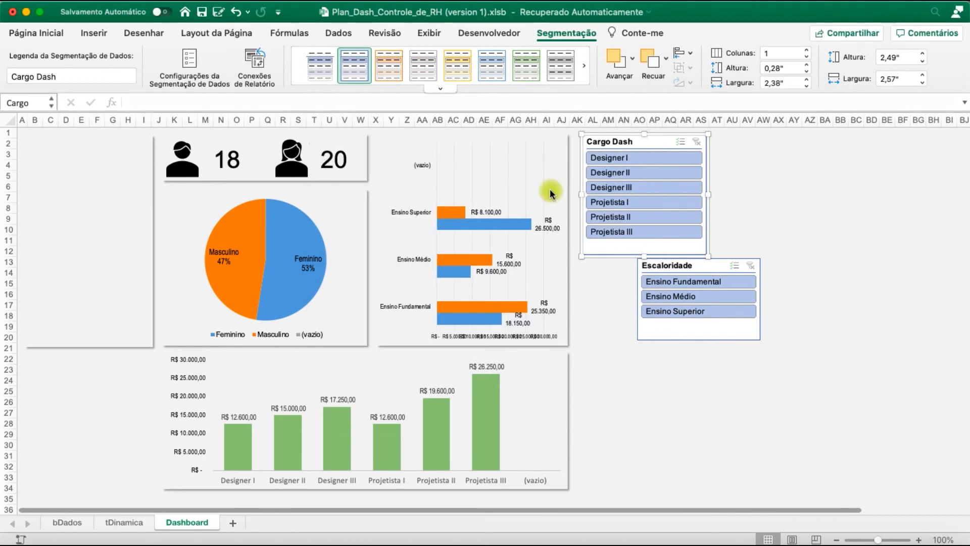
Filter the Cargo Dash slicer to Designer I and move the slicer onto the upper part of the empty tall panel
click(685, 160)
click(763, 176)
drag(631, 145, 77, 147)
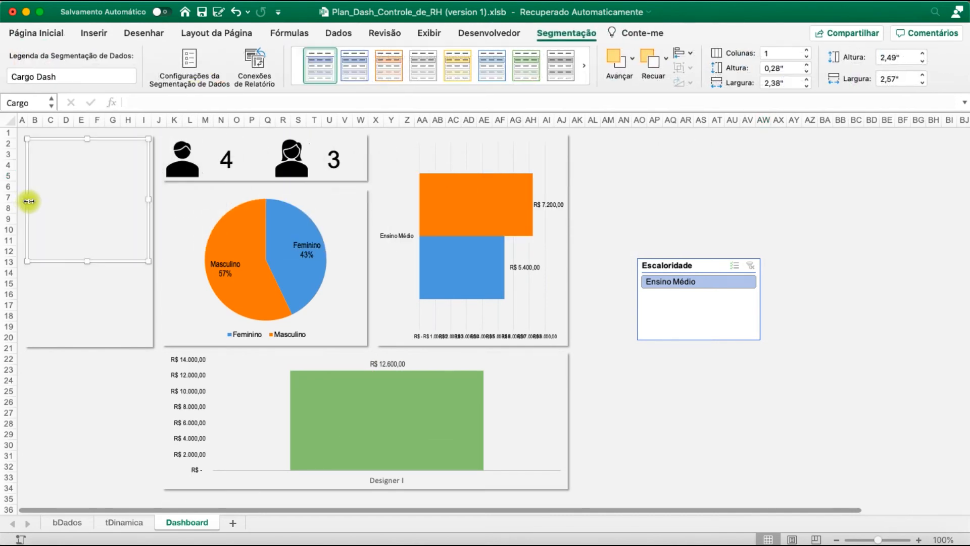
Send the tall panel covering the Cargo Dash slicer to the back and narrow it slightly from its right edge
right_click(55, 186)
mouse_move(129, 301)
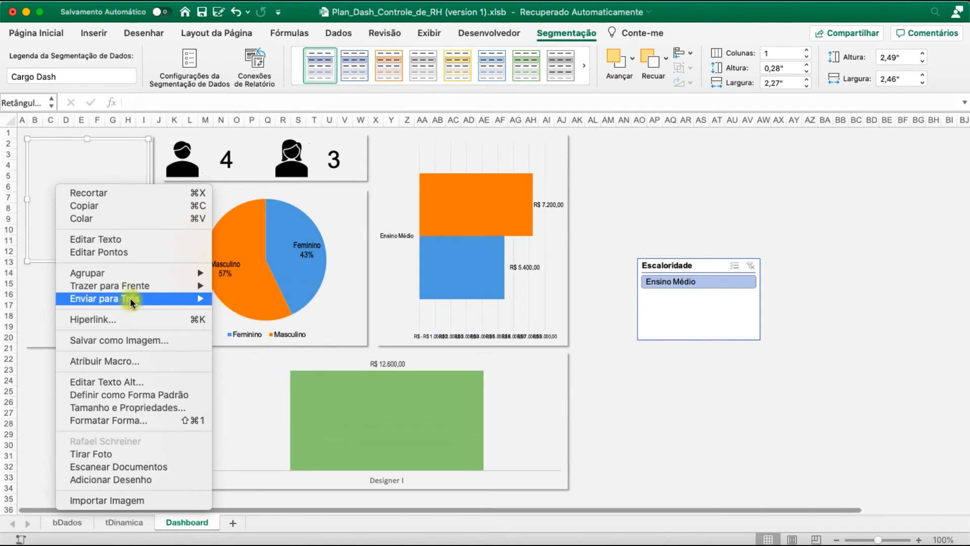
click(222, 288)
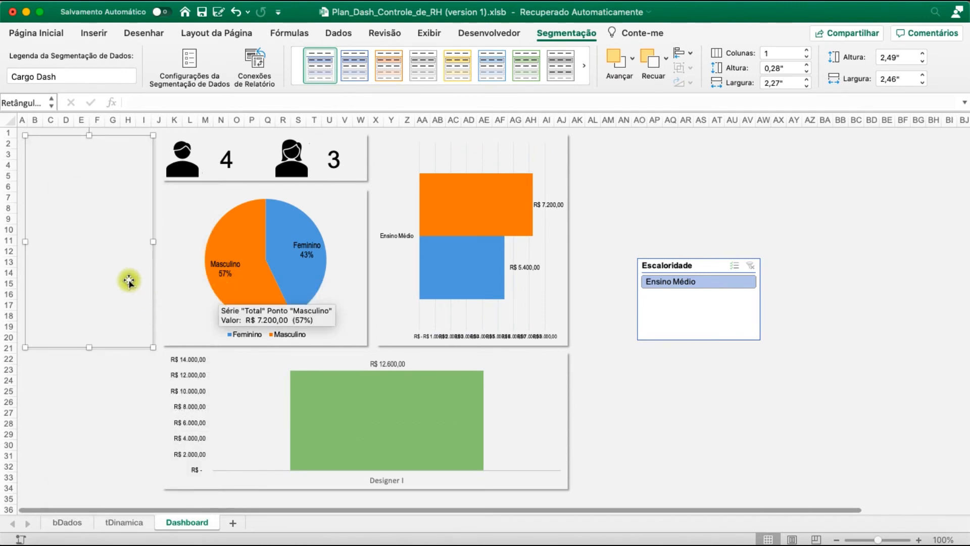
click(110, 371)
click(111, 322)
right_click(111, 322)
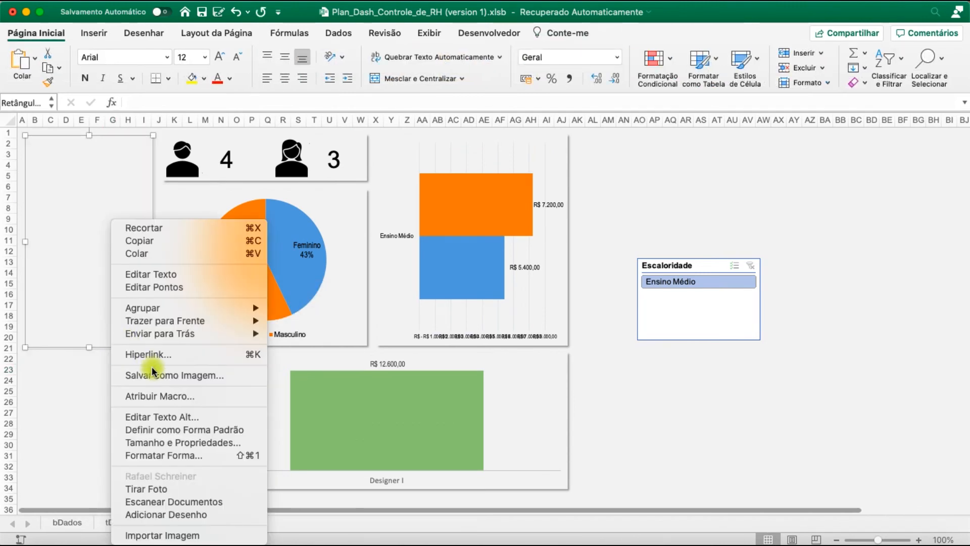
mouse_move(185, 331)
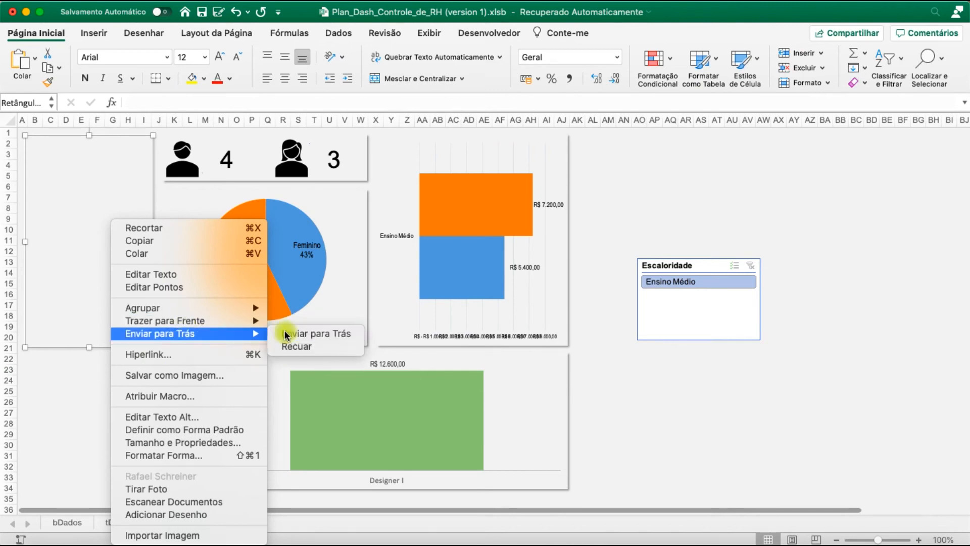
click(316, 333)
click(100, 393)
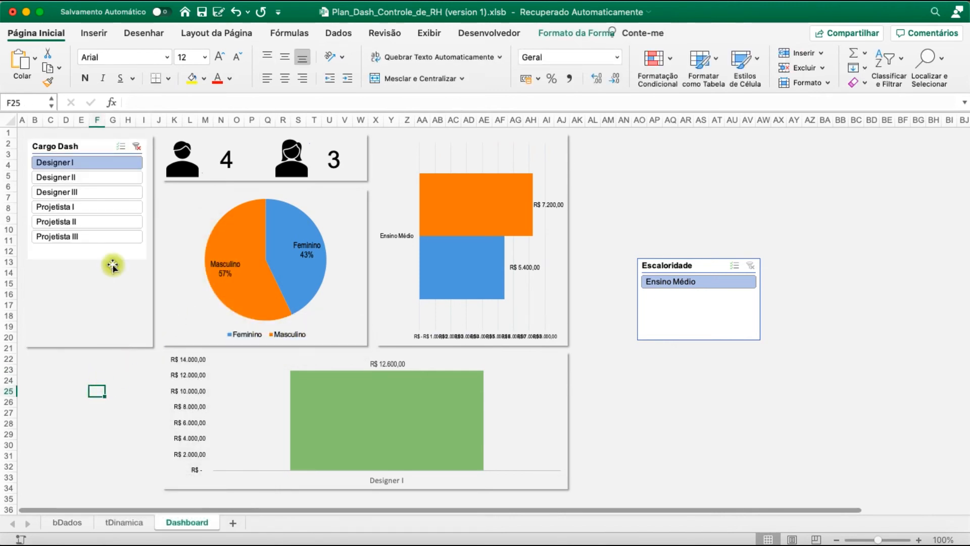
click(129, 263)
drag(155, 243, 150, 243)
Apply the custom style SlicerStyleLight1 2 to the Escaloridade slicer
click(677, 265)
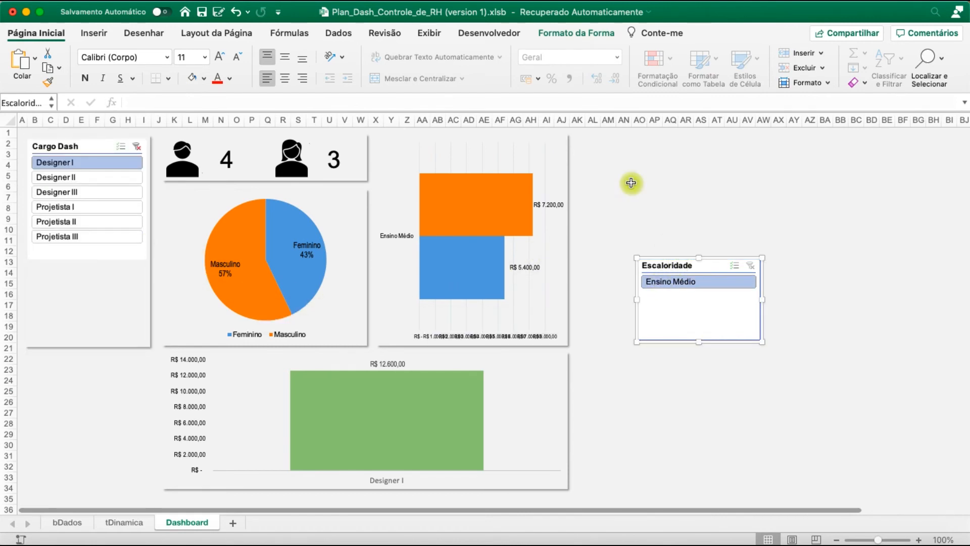
click(576, 34)
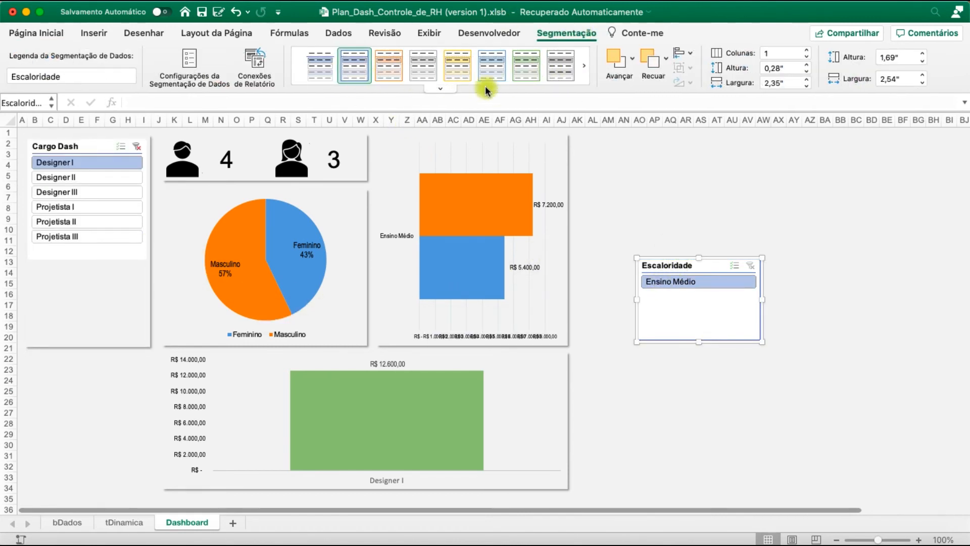
right_click(315, 64)
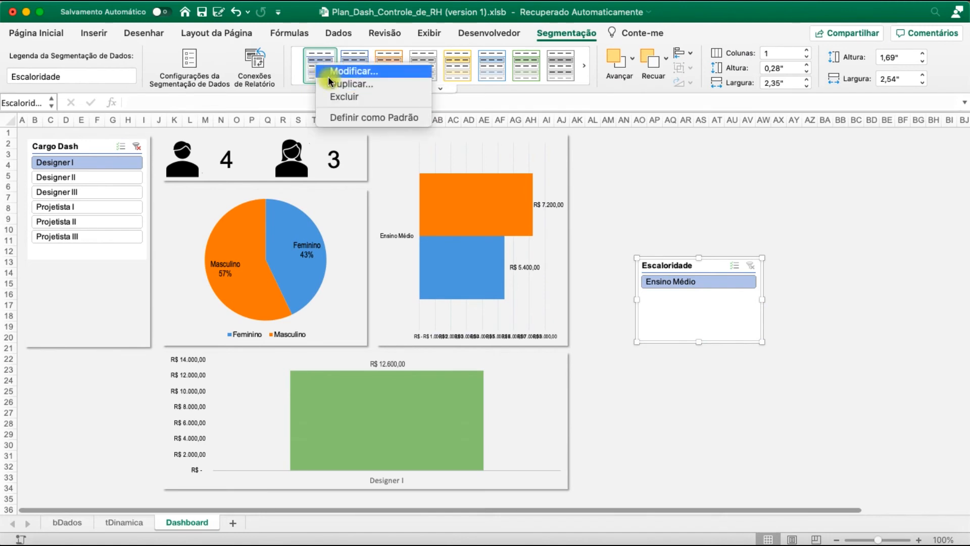
Modify the SlicerStyleLight1 2 style by giving the Tabela Inteira element a grey fill pattern colour
click(338, 73)
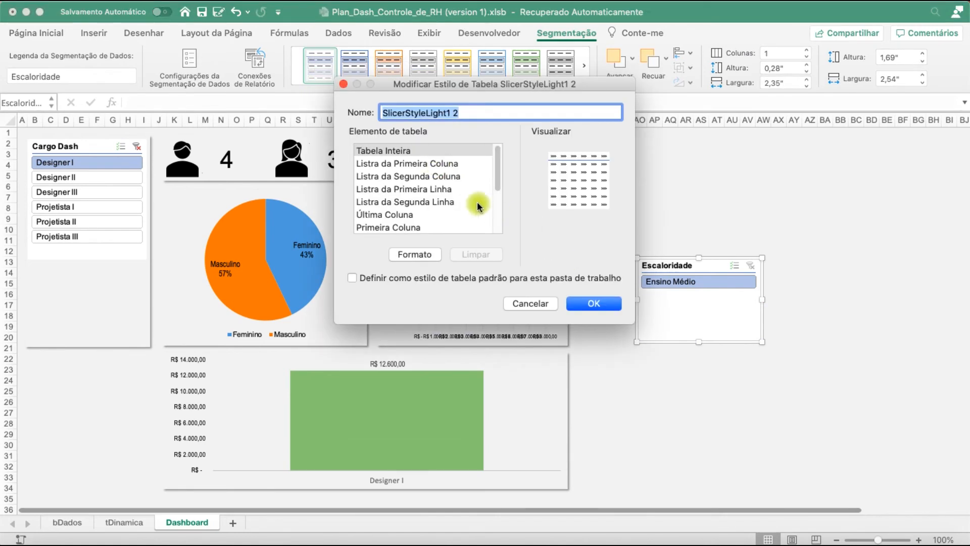
click(431, 254)
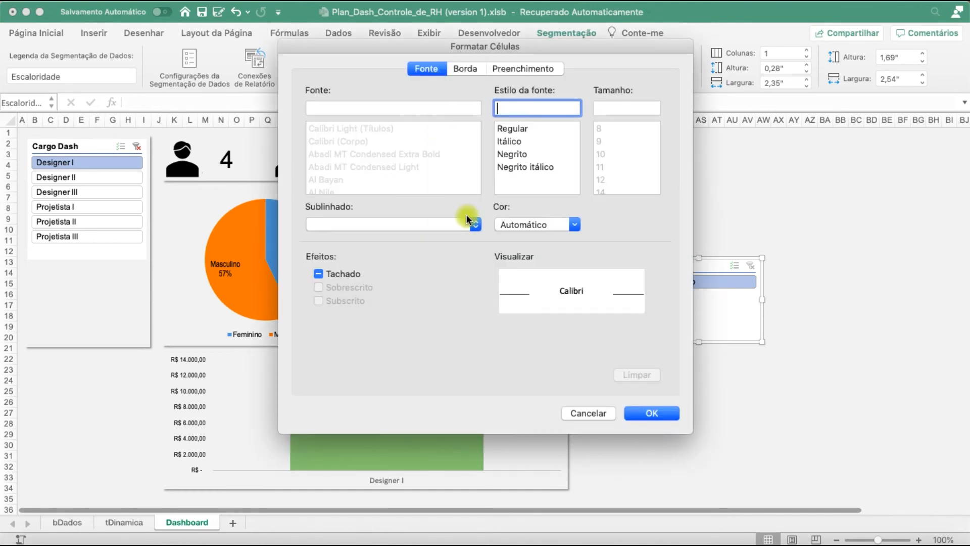
click(463, 68)
click(513, 69)
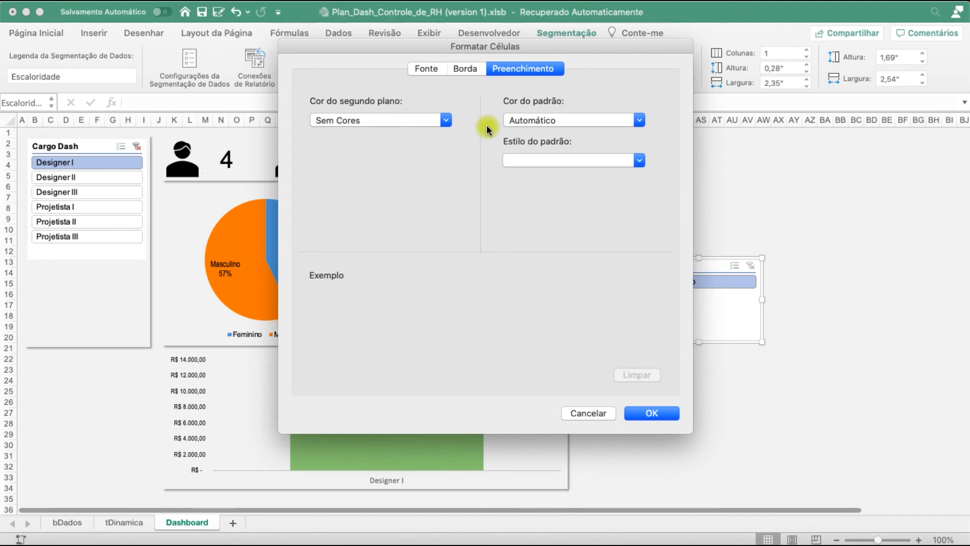
click(536, 120)
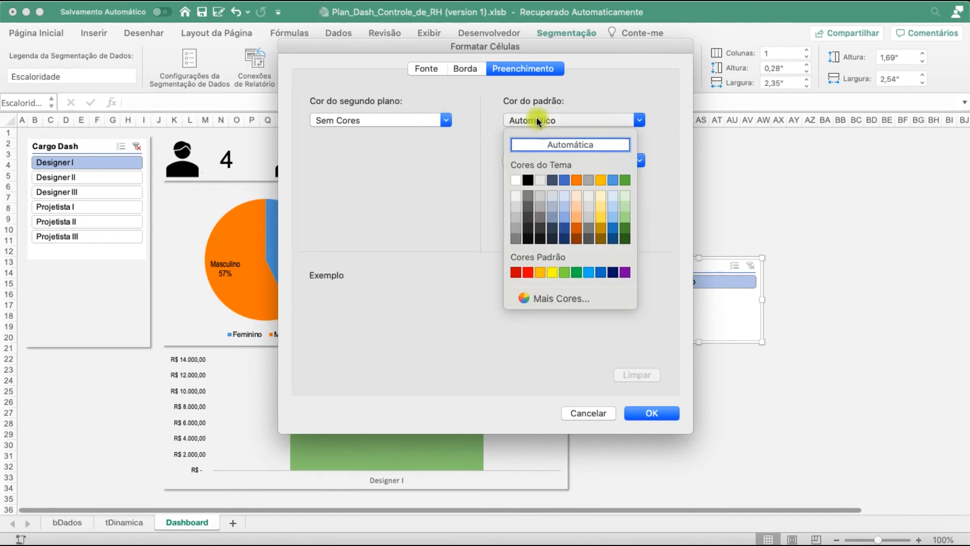
click(525, 194)
click(652, 413)
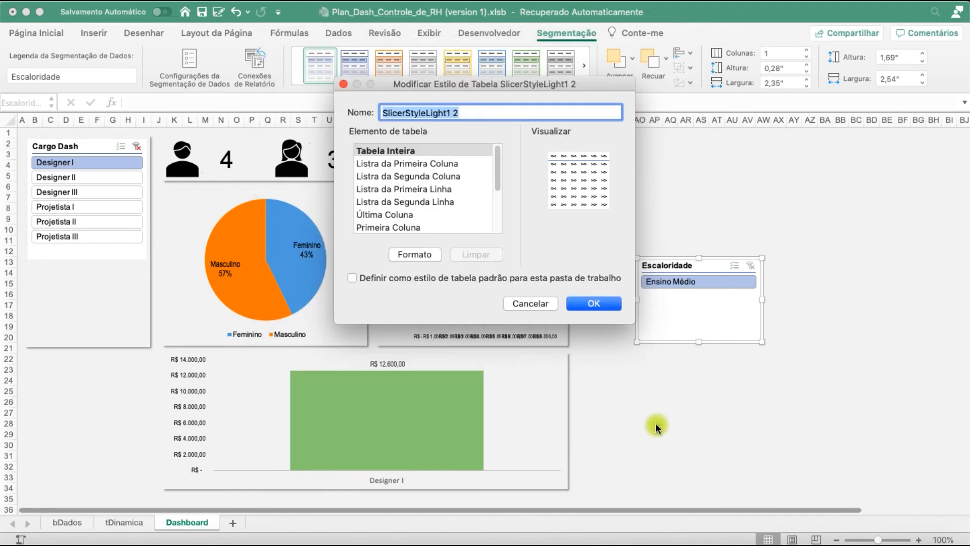
click(598, 303)
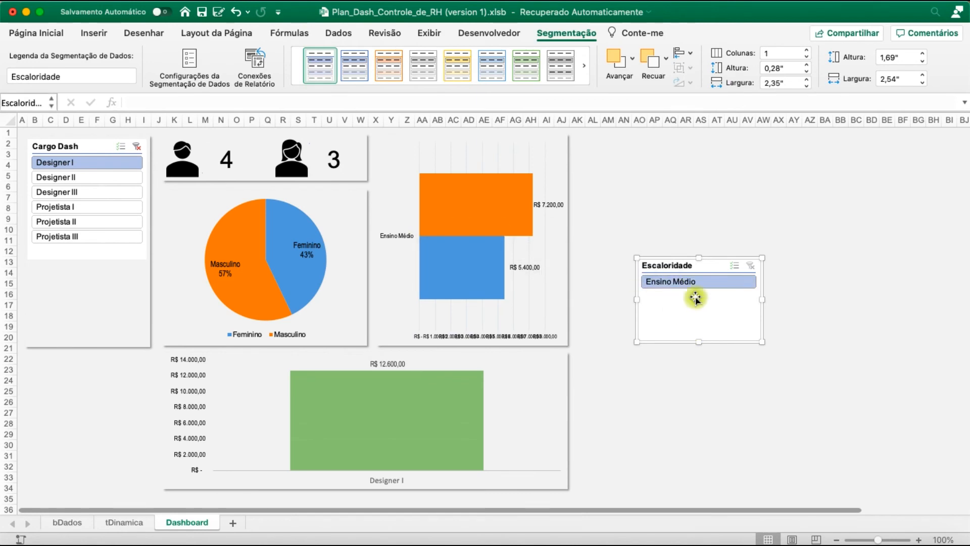
click(584, 67)
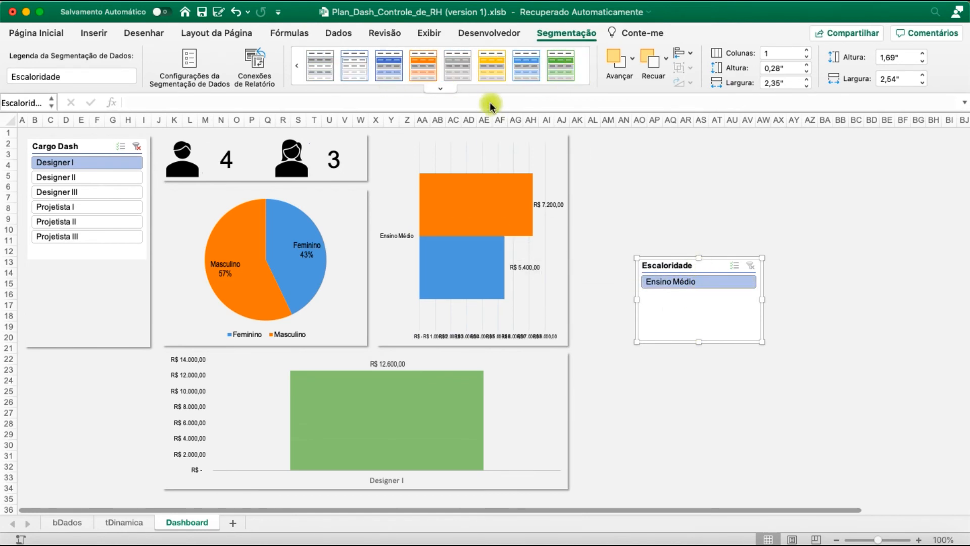
click(296, 63)
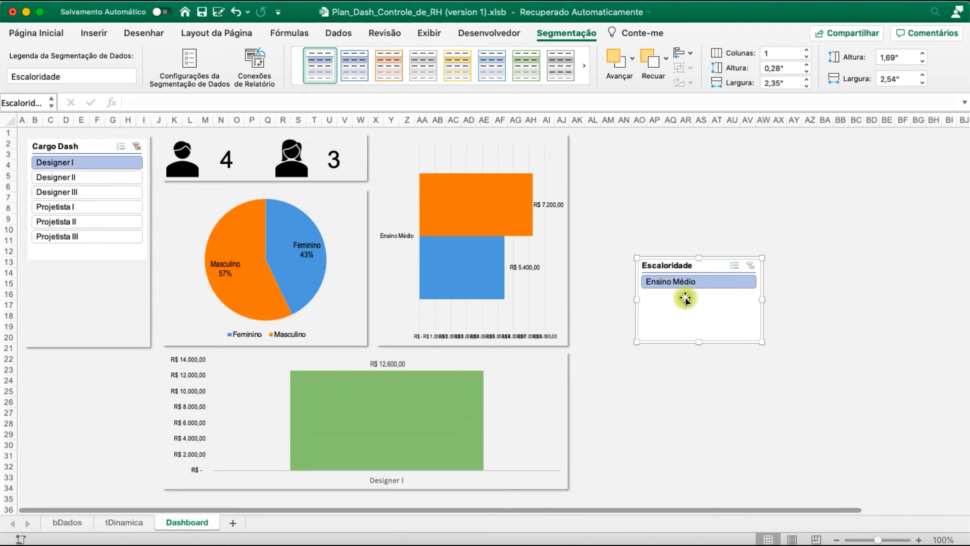
Move the Escaloridade slicer below the Cargo Dash slicer and narrow it to fit inside the tall panel
drag(681, 265, 72, 267)
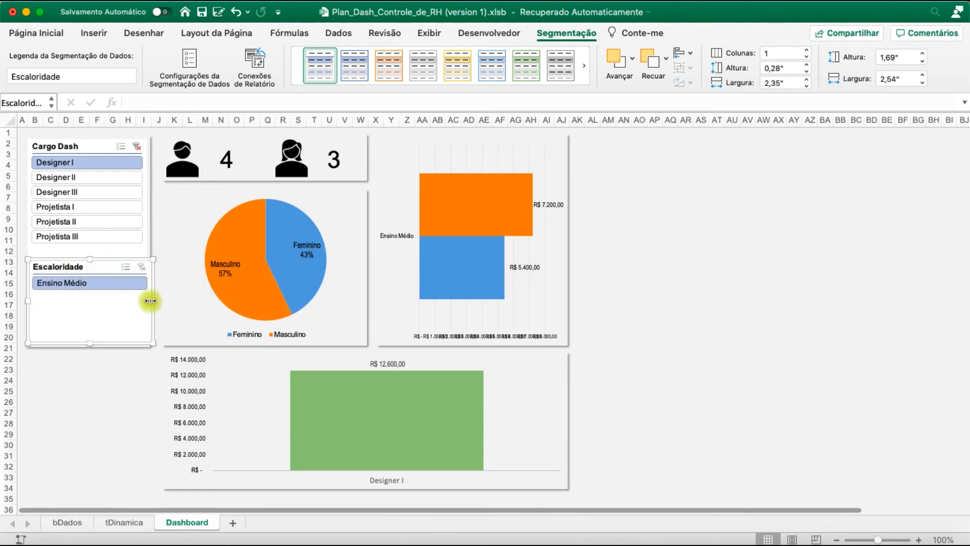
drag(148, 300, 144, 301)
click(111, 402)
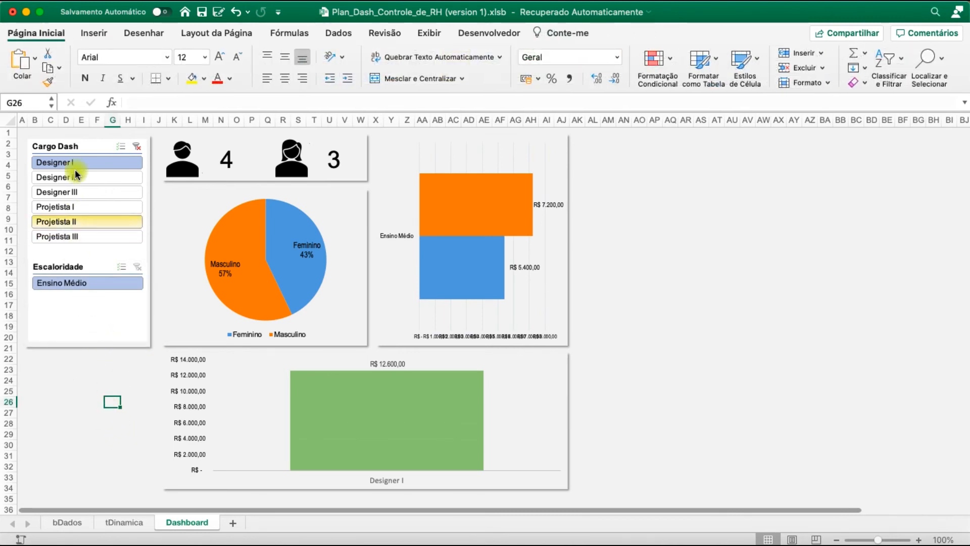
Fill the background panel behind the two slicers with white
click(148, 138)
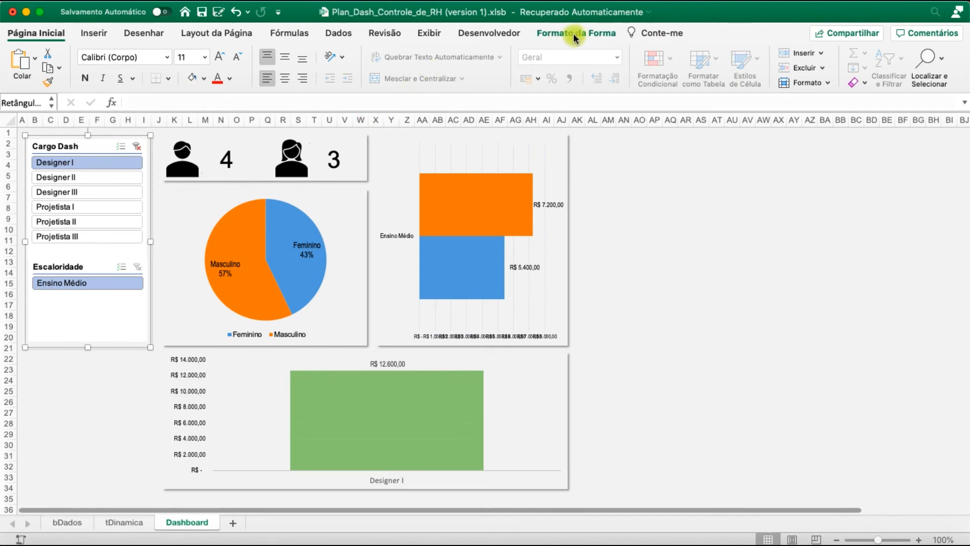
click(260, 57)
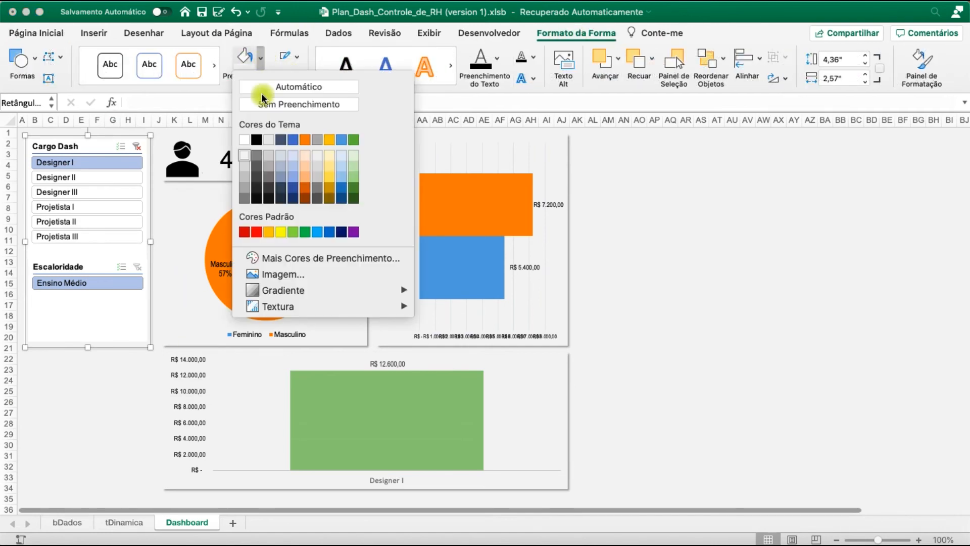
click(246, 143)
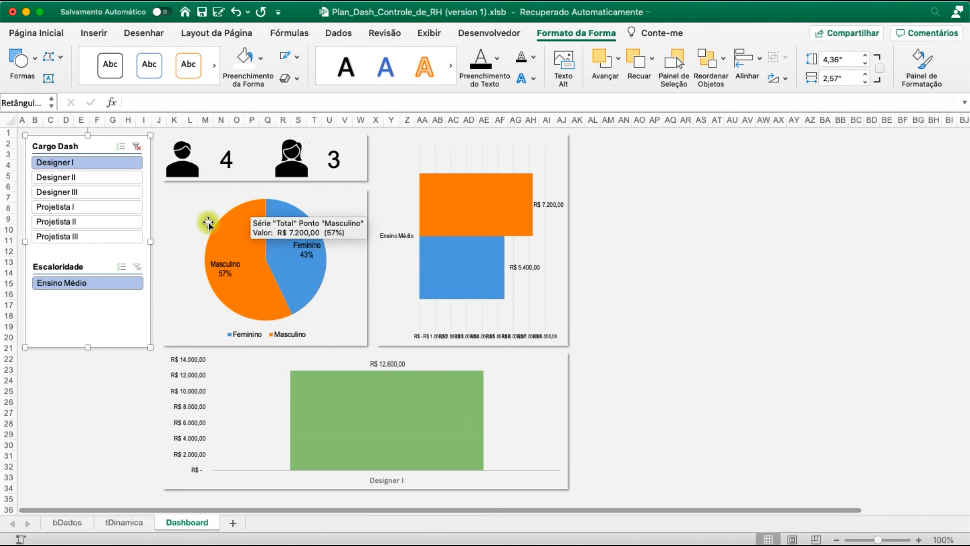
Fill the background panels of the pie chart, employee counts, bar chart and column chart with white
click(184, 202)
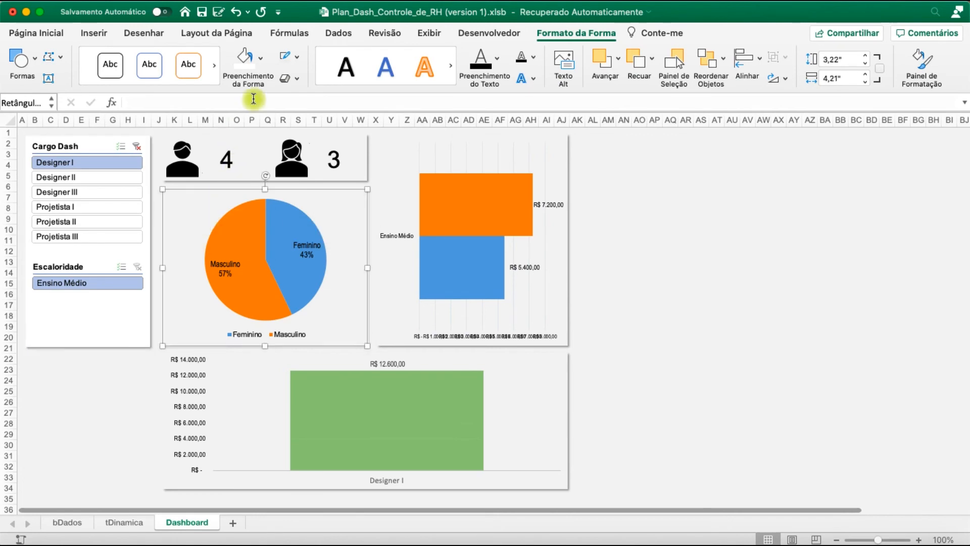
click(245, 62)
click(214, 144)
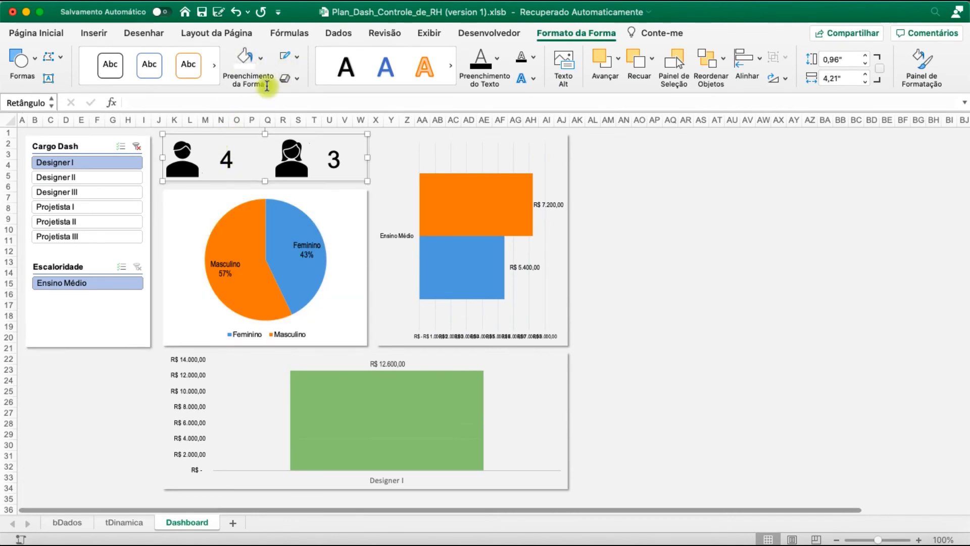
click(245, 63)
click(395, 292)
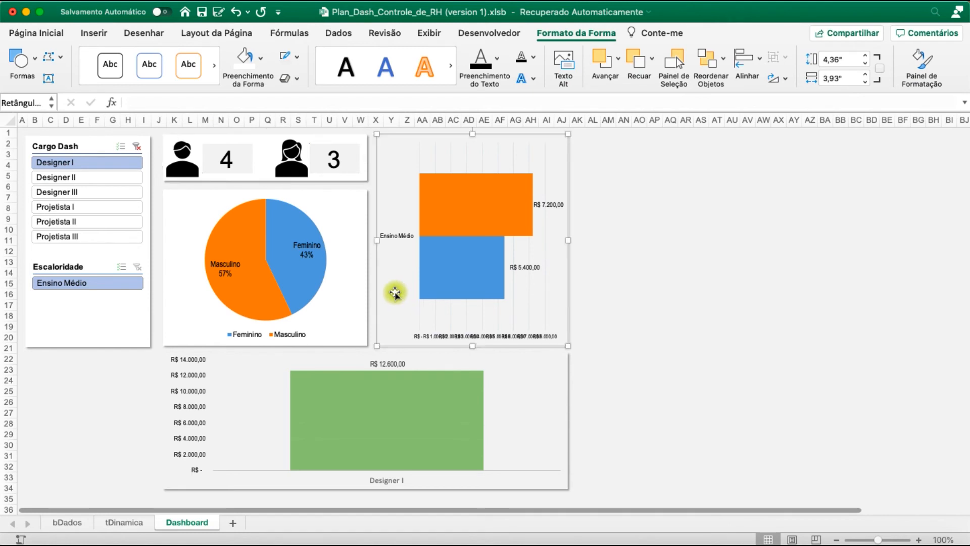
click(237, 62)
click(256, 367)
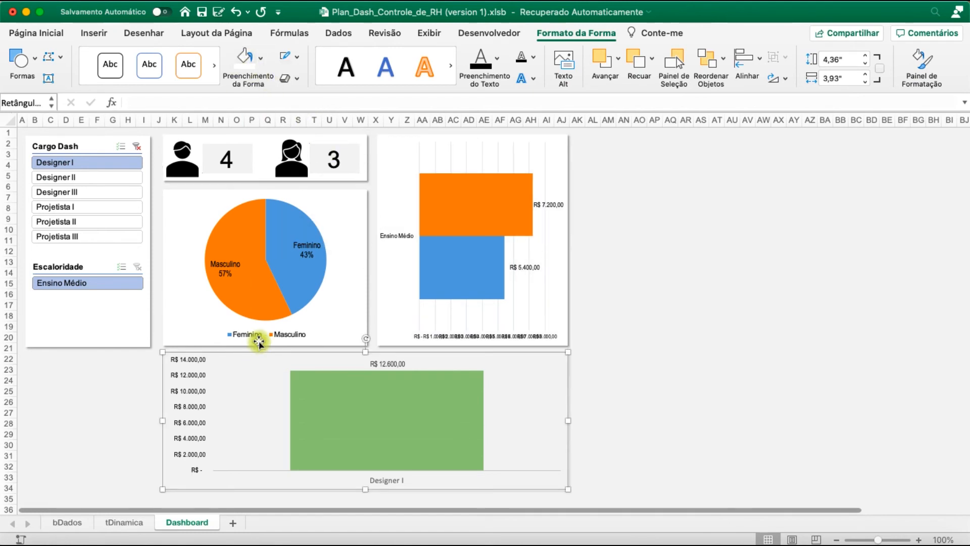
click(242, 61)
click(660, 318)
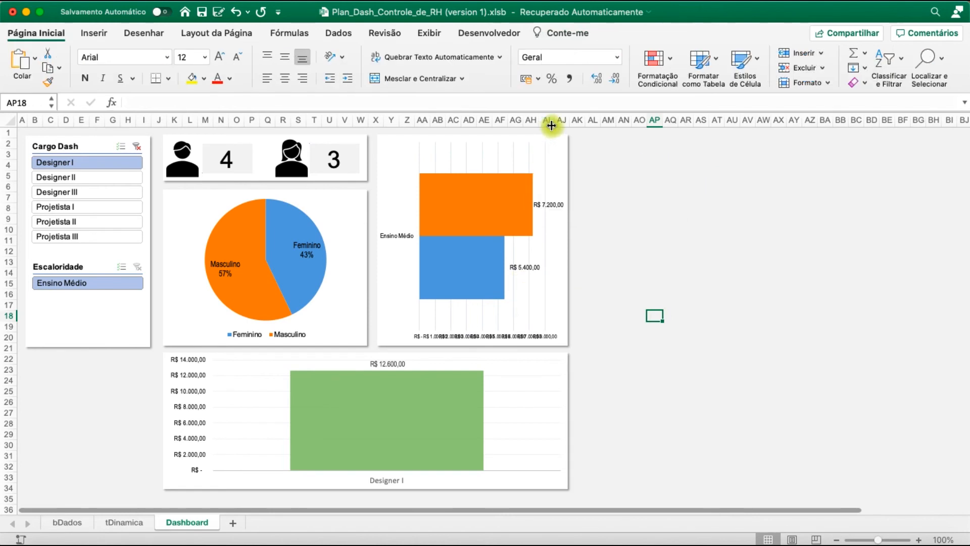
Fill the two employee-count cells C2:C3 on the tDinamica sheet with white and return to the Dashboard sheet
click(127, 522)
drag(199, 157, 200, 183)
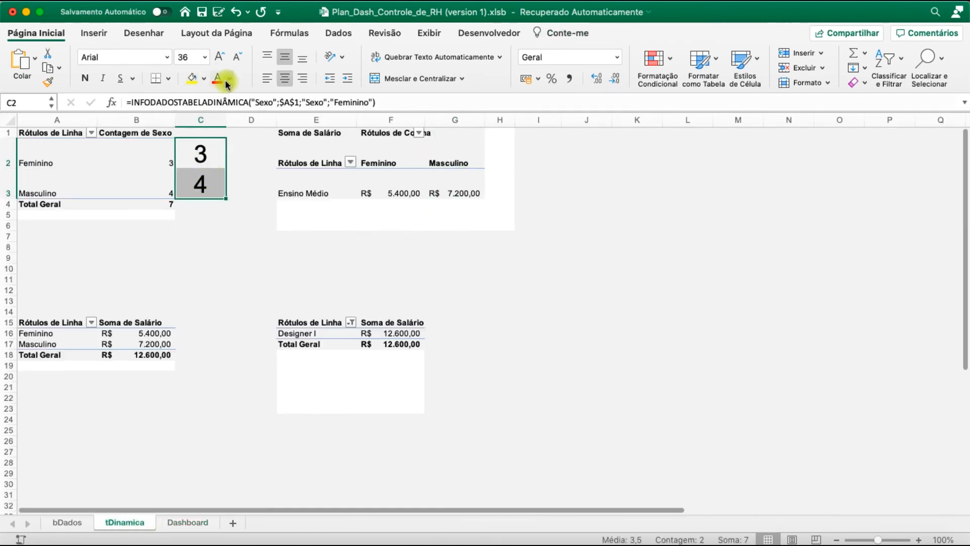
click(205, 78)
click(194, 140)
click(200, 355)
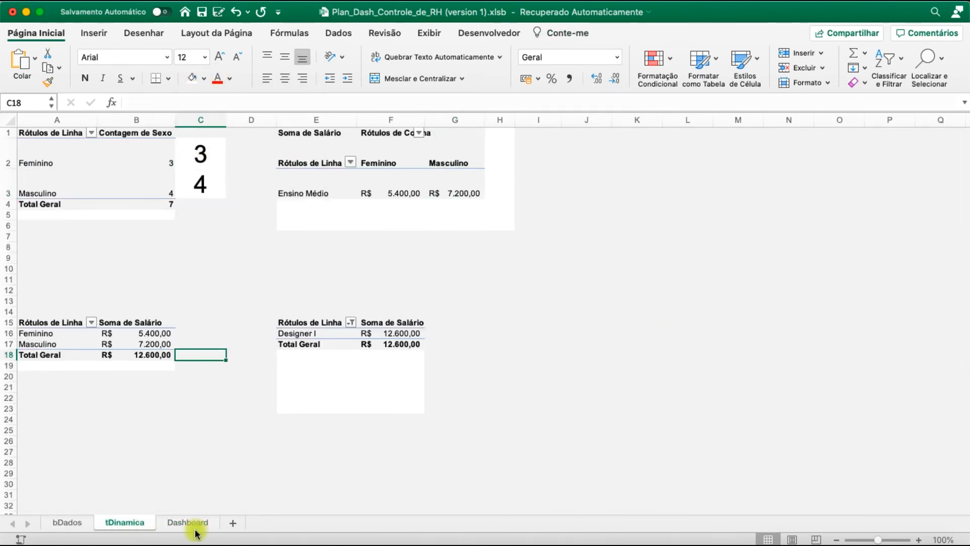
click(187, 522)
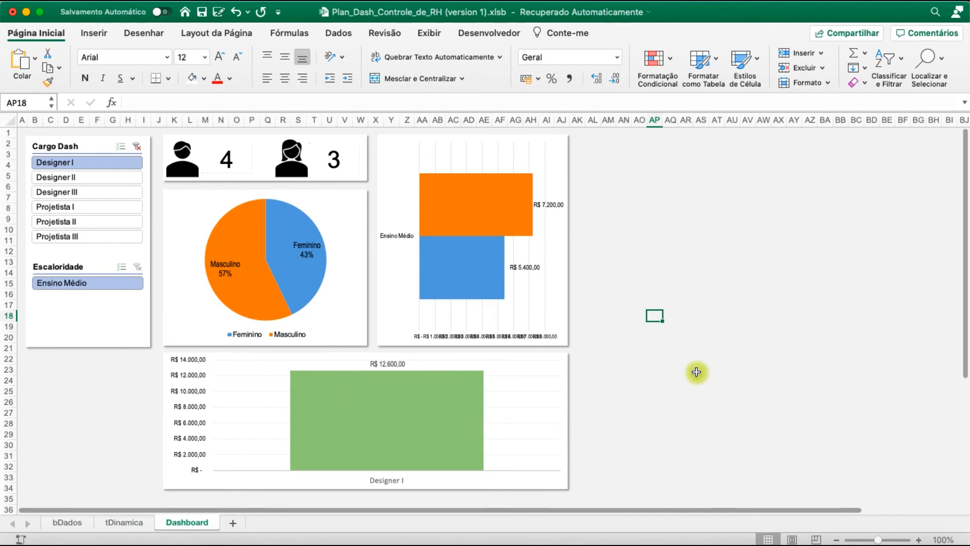
scroll(696, 372, down, 2)
scroll(696, 372, up, 2)
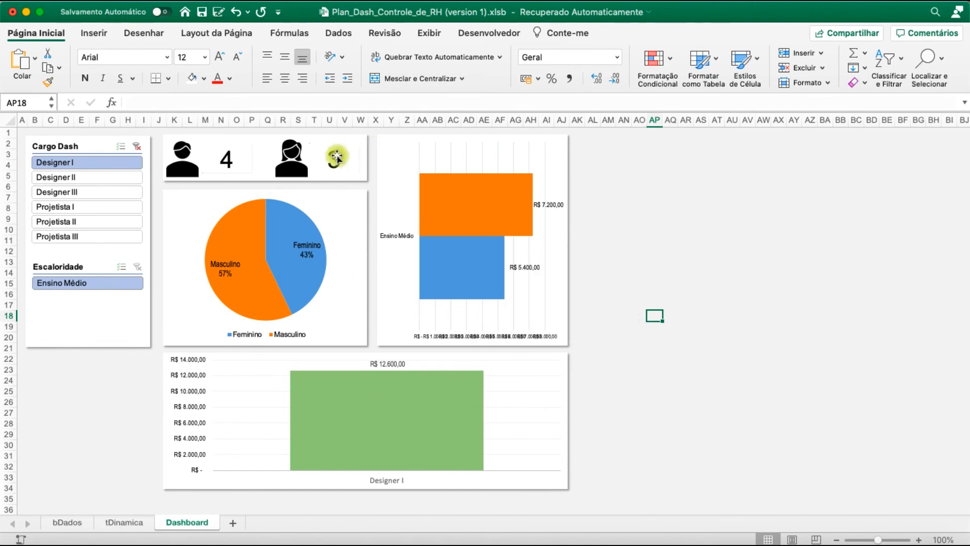
Insert two blank rows at the top of the Dashboard sheet, above the panels
click(4, 133)
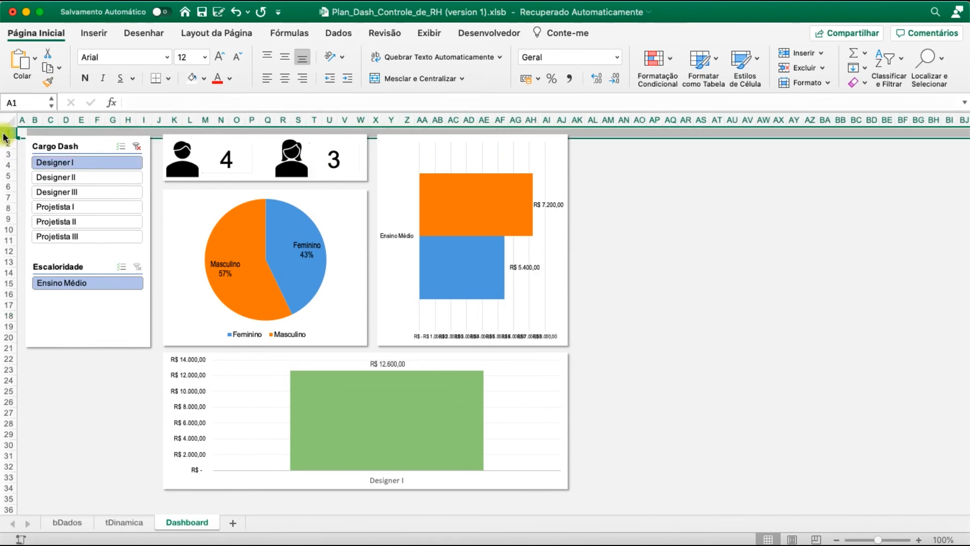
right_click(5, 133)
click(40, 200)
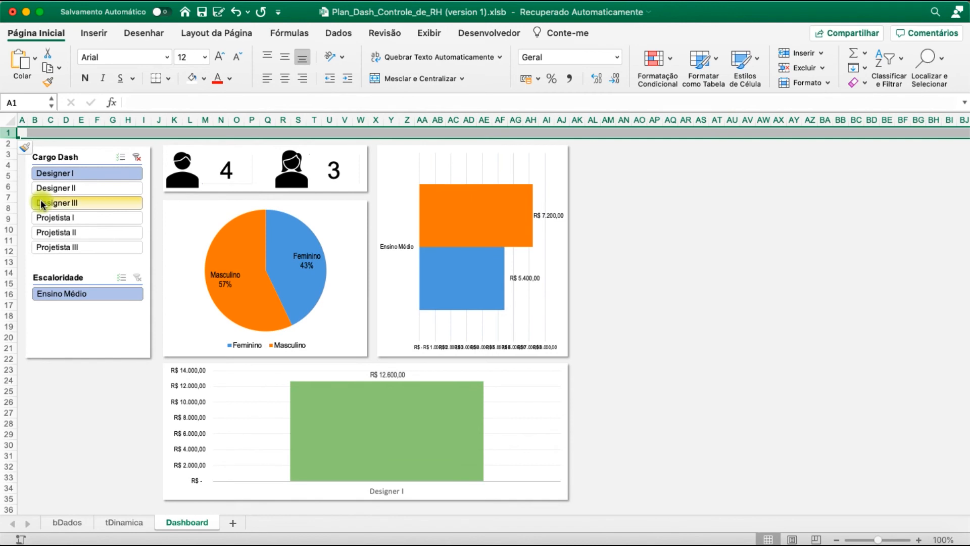
right_click(9, 134)
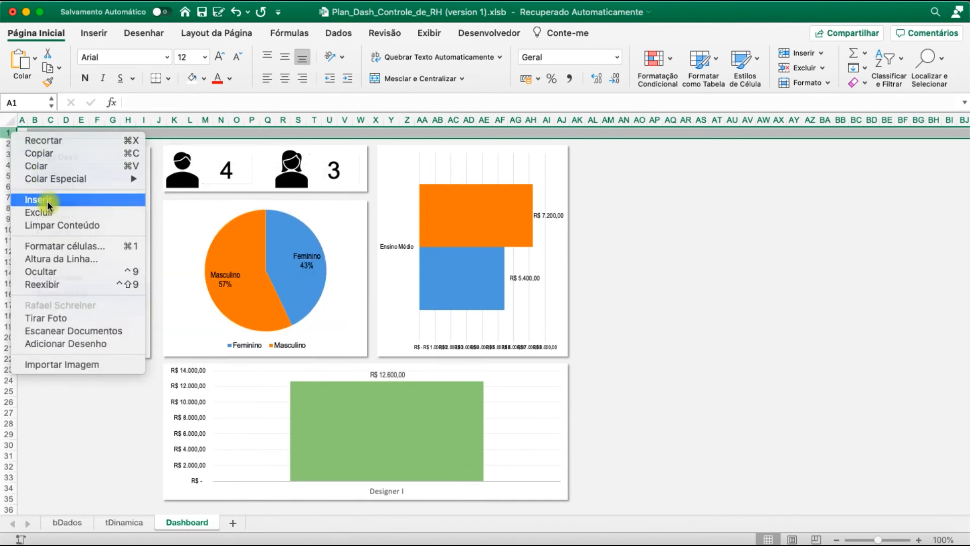
Stretch the Cargo Dash slicer's top edge up slightly to line up with its background panel
click(81, 172)
click(86, 160)
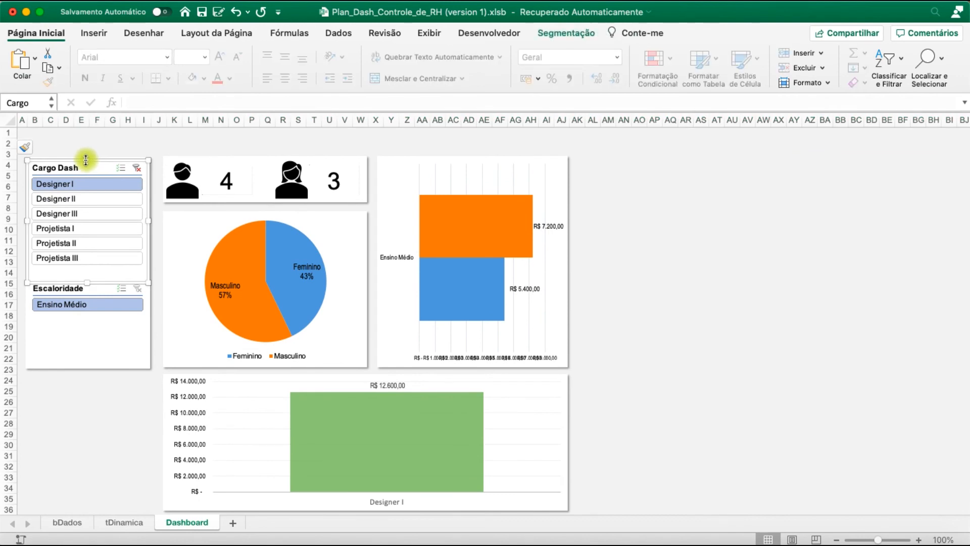
drag(85, 157, 87, 147)
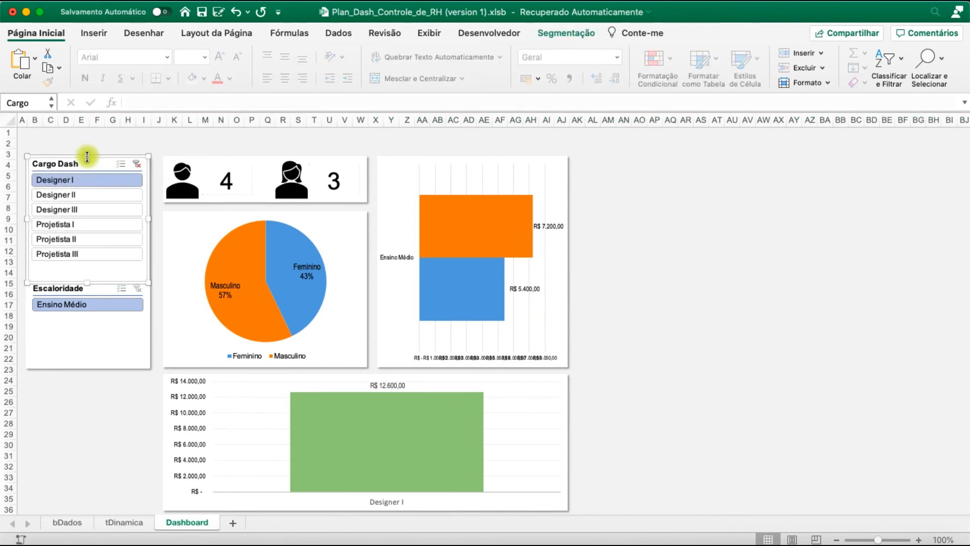
click(94, 144)
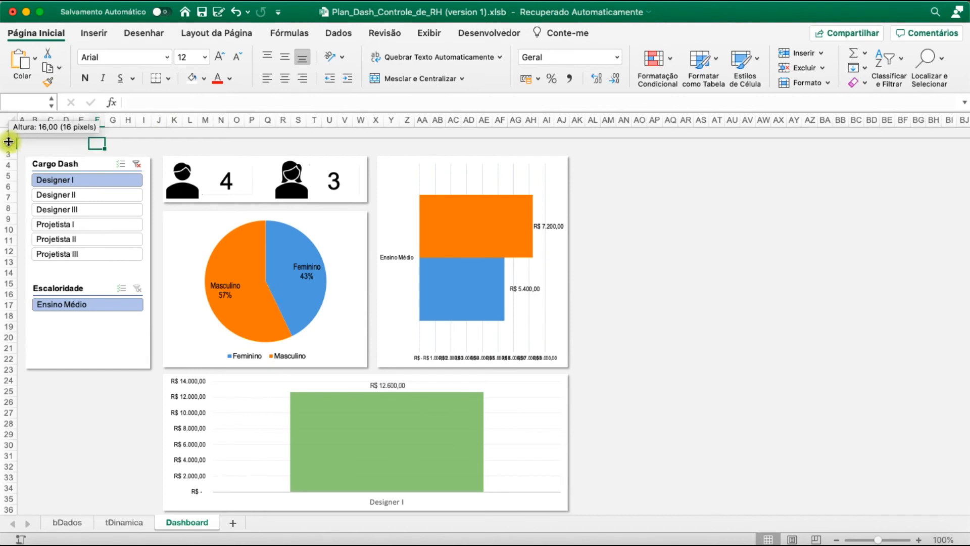
Try to merge and centre cells C2:AI2 above the dashboard panels
click(10, 143)
drag(56, 143, 553, 145)
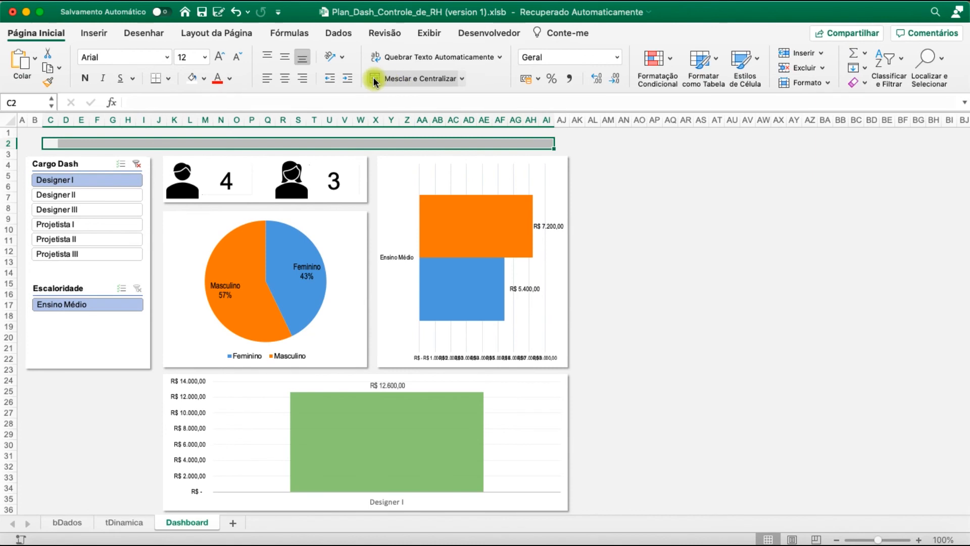
click(408, 82)
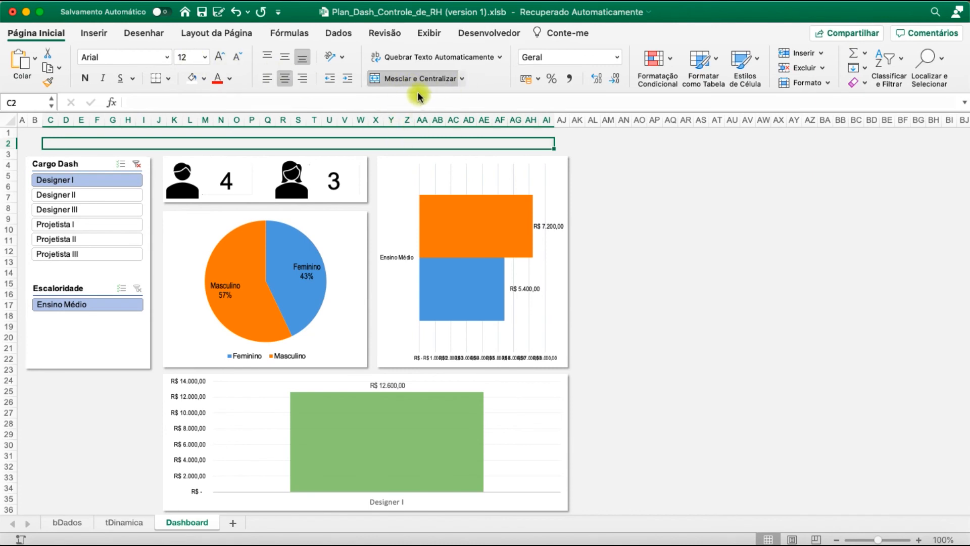
click(408, 83)
Increase the height of row 2 and insert a text box there reading DASHBOARD CONTROLE DE RH
drag(9, 144, 10, 164)
drag(54, 105, 54, 105)
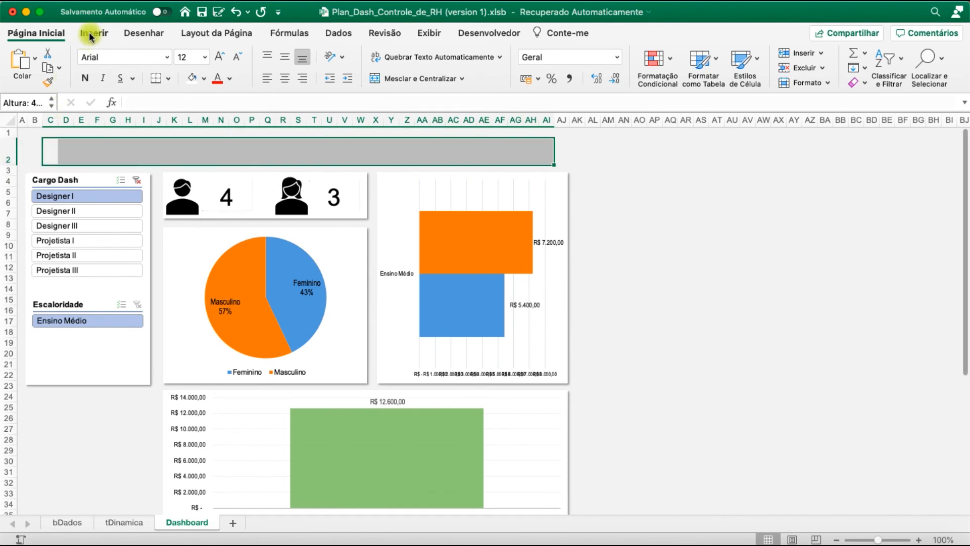
click(94, 33)
click(217, 63)
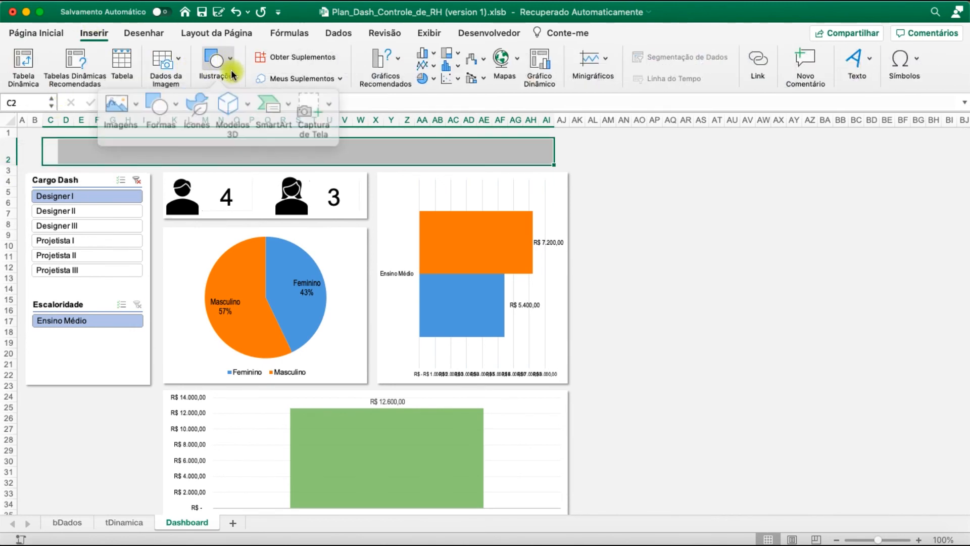
click(175, 101)
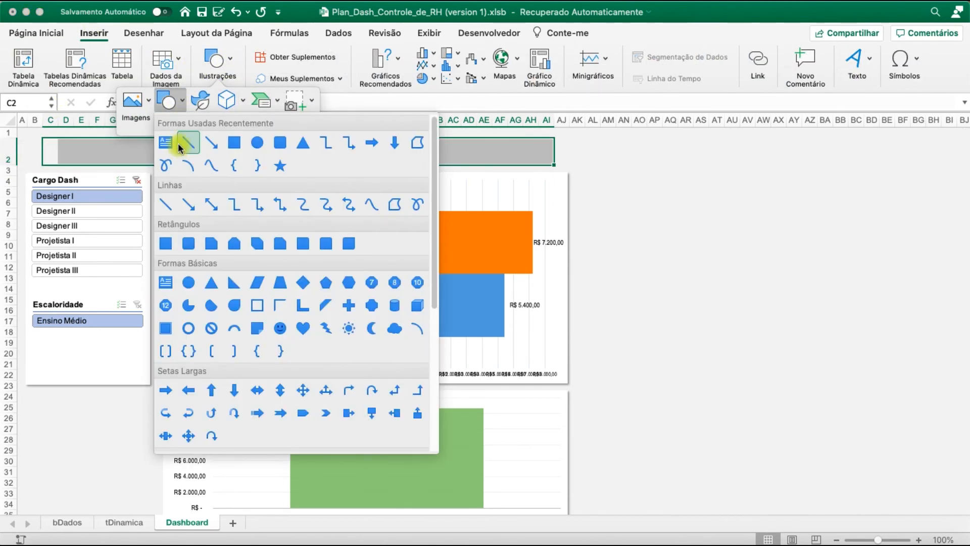
click(163, 144)
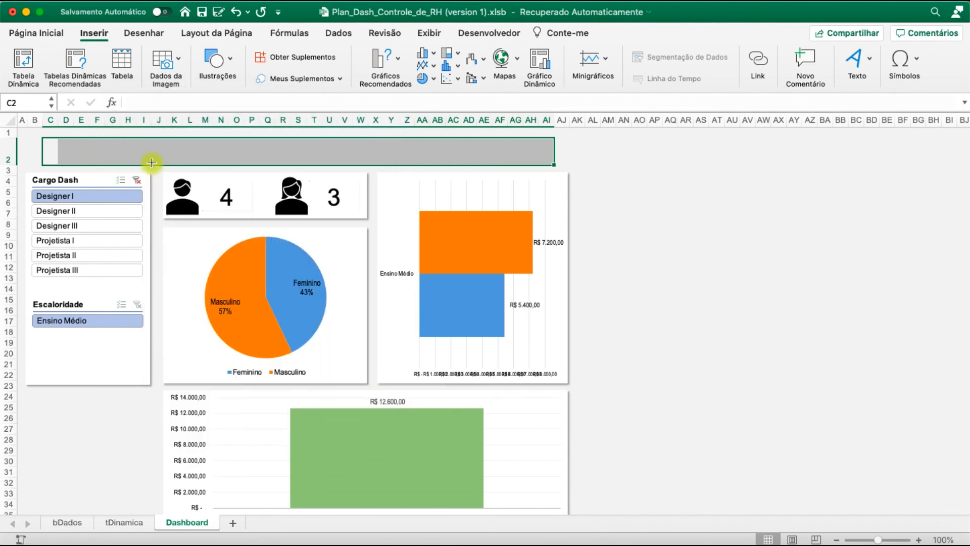
click(94, 147)
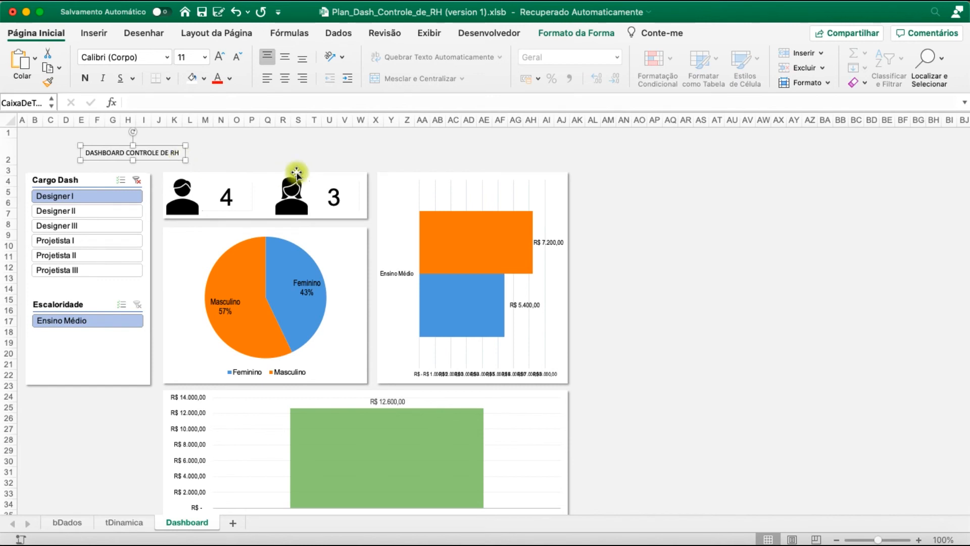
Format the title as centred Arial Narrow at size 28 and position it above the employee counts and bar chart panels
key(super+a)
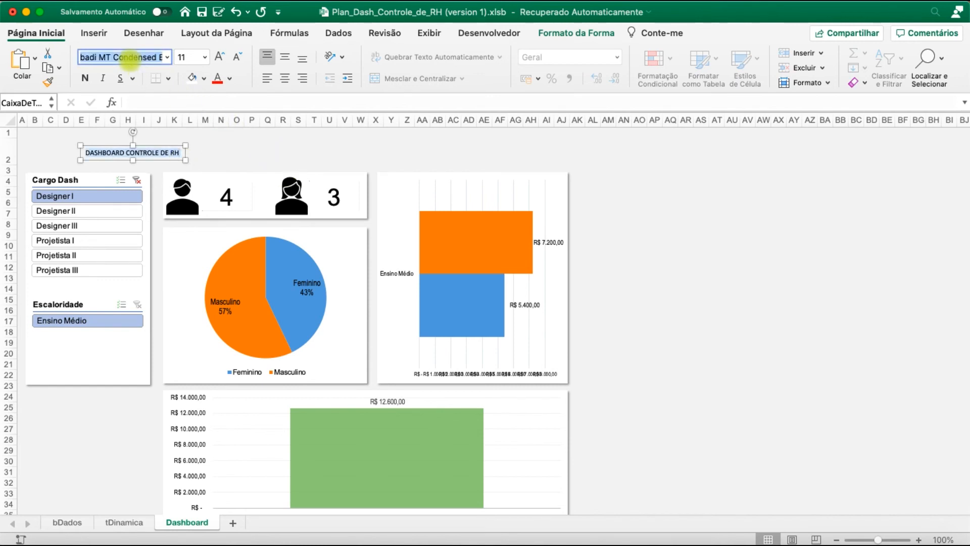
key(Return)
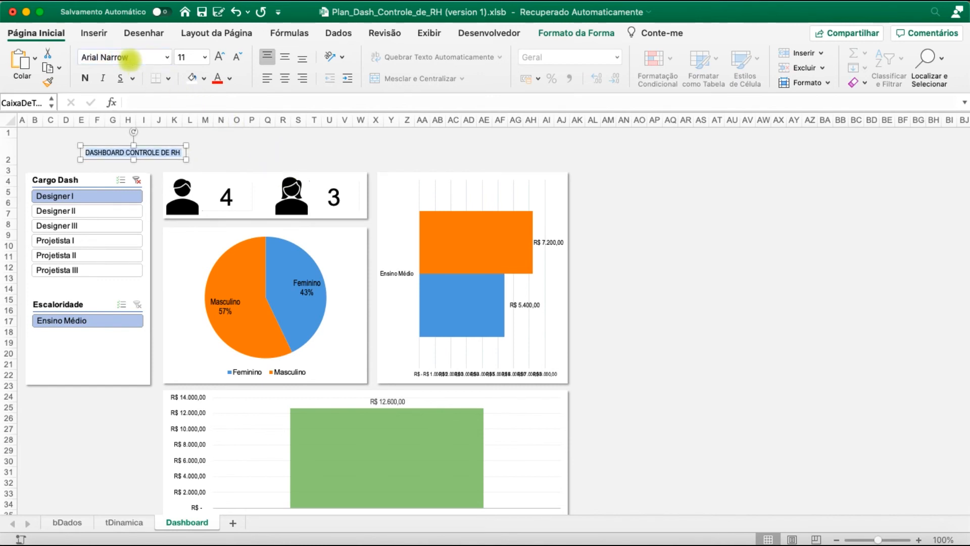
click(218, 56)
click(219, 56)
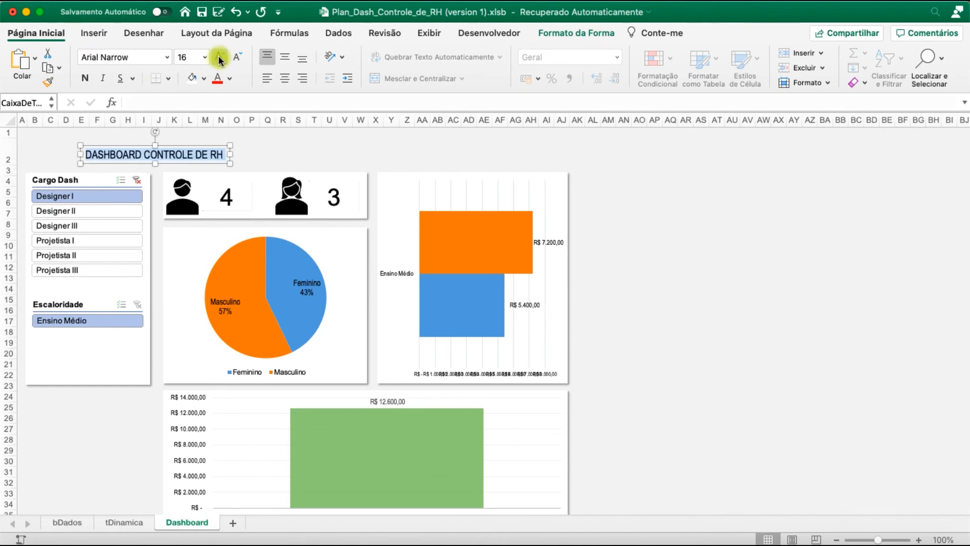
click(219, 55)
click(218, 55)
click(218, 55)
click(218, 55)
click(219, 55)
click(219, 55)
click(283, 76)
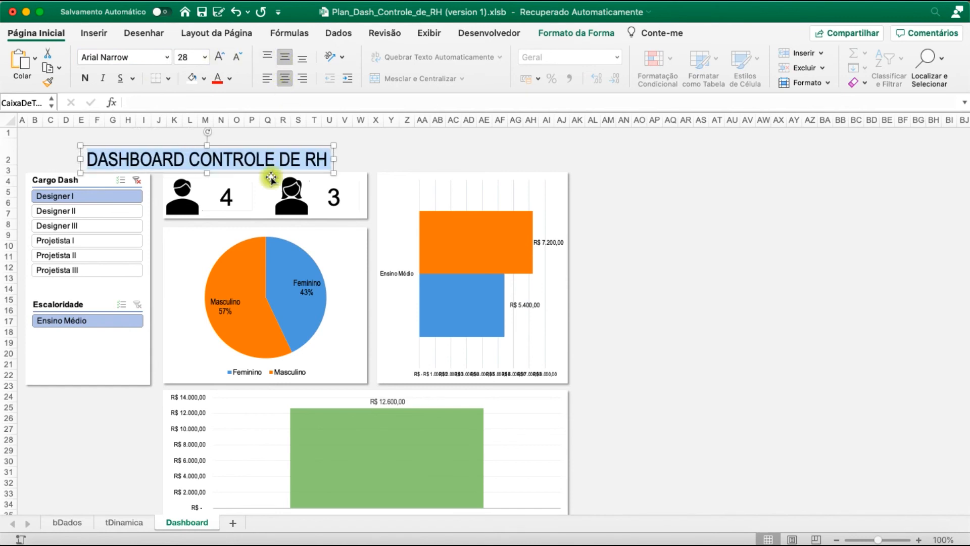
drag(273, 172, 354, 162)
click(649, 163)
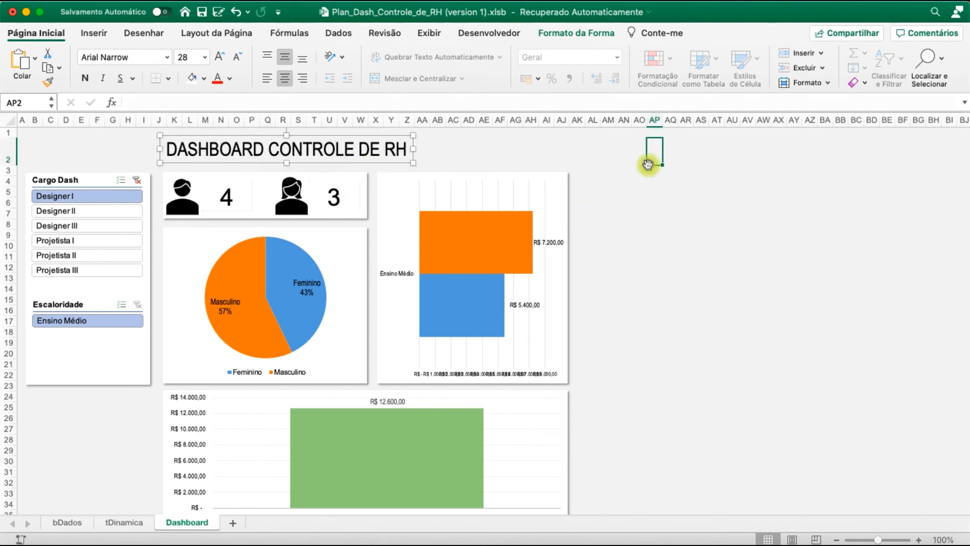
Duplicate the dashboard title text box and replace the copy's text with MENU
click(354, 162)
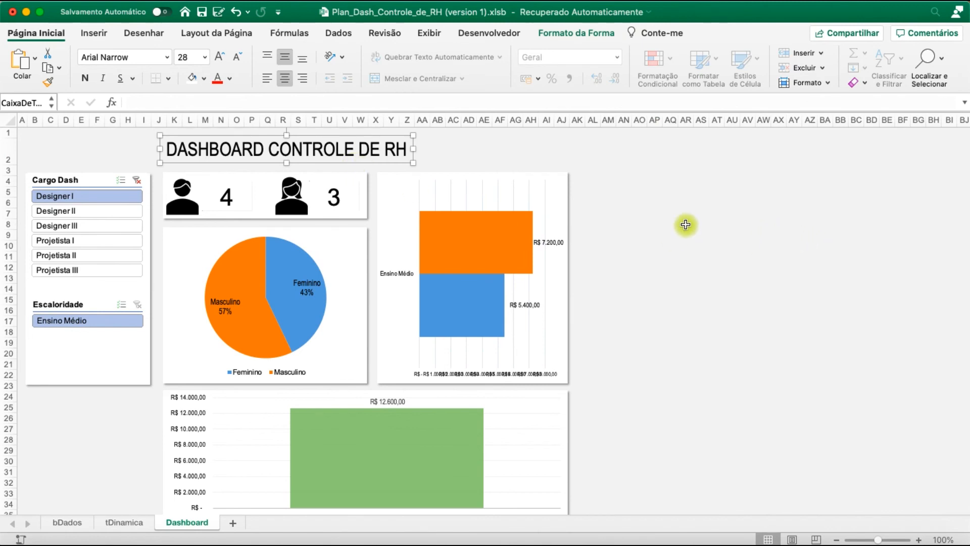
drag(330, 163, 338, 180)
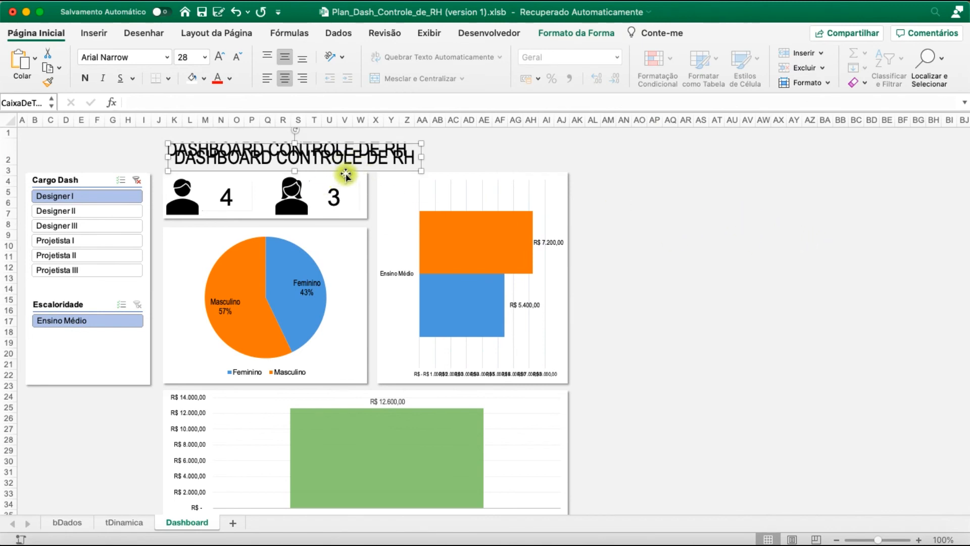
triple_click(349, 162)
text(MENU)
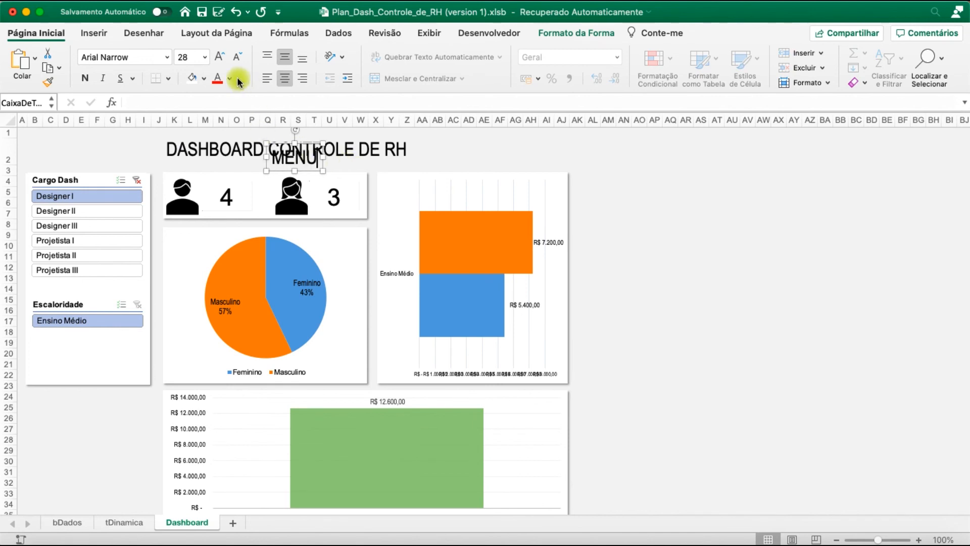
Change the copied label's text to Menu and move it above the Cargo Dash slicer
key(super+a)
click(120, 57)
text(Arial)
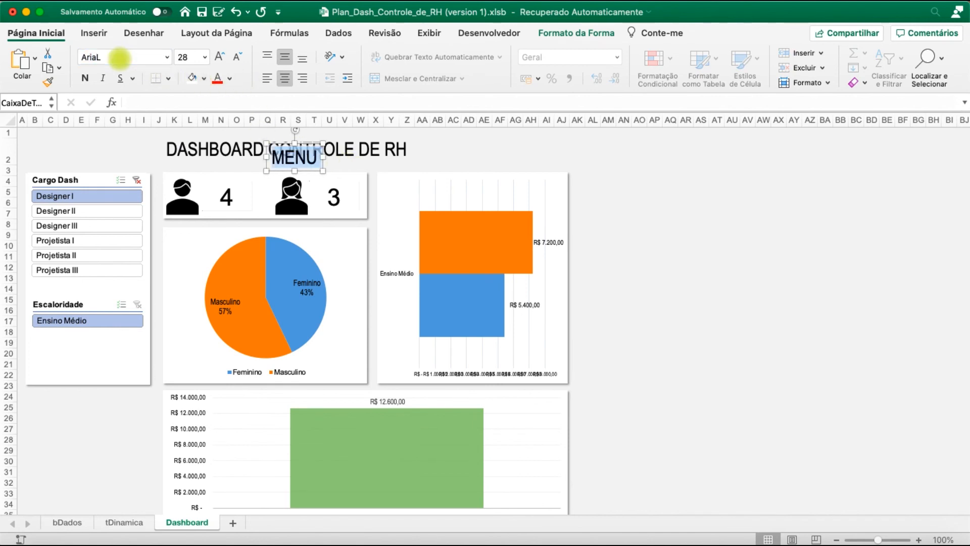
click(311, 160)
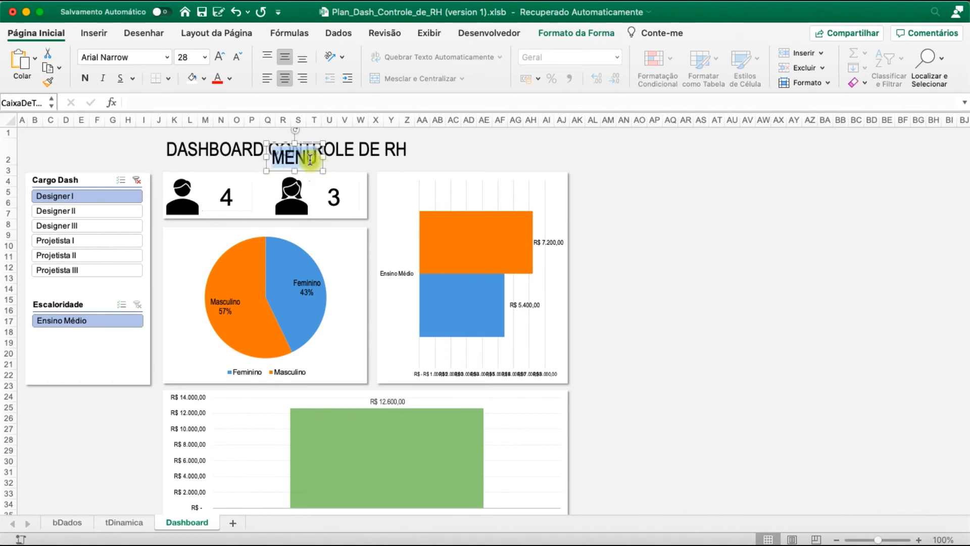
text(Menu)
drag(310, 171, 65, 172)
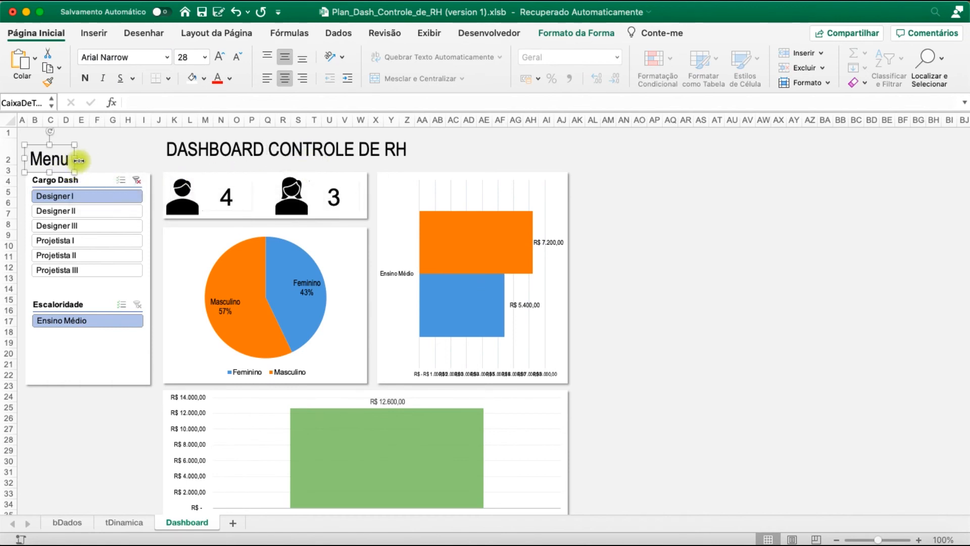
Reduce the Menu label's font size to 14 and place it just above the Cargo Dash slicer's left edge
click(238, 58)
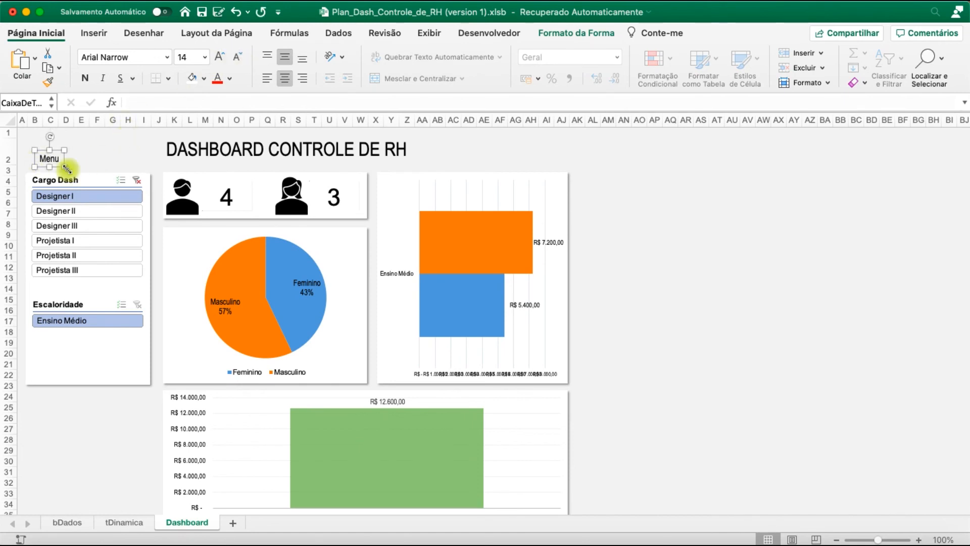
click(125, 149)
click(59, 163)
drag(58, 164, 53, 169)
click(113, 133)
Draw a short vertical line about 0,15" tall along the left side of the Menu label
click(94, 33)
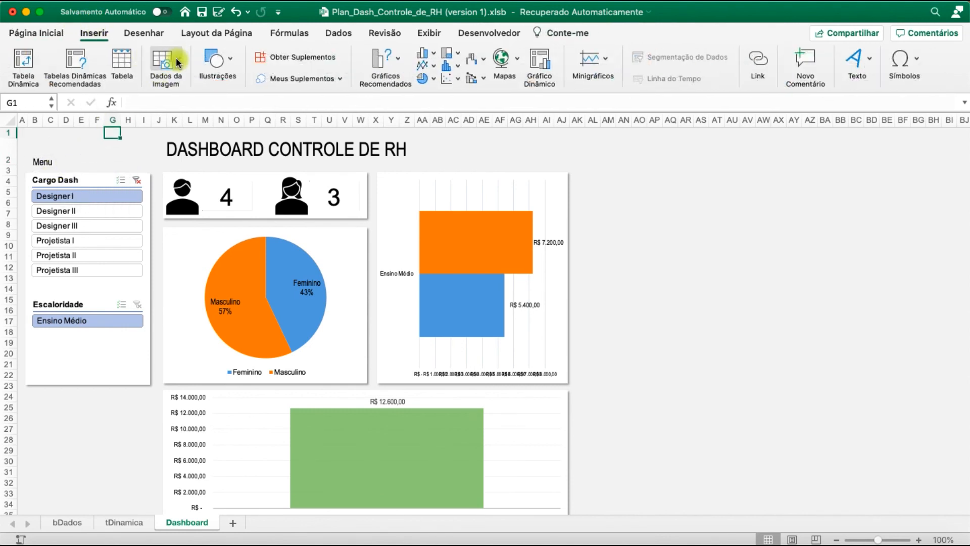
click(227, 60)
click(201, 105)
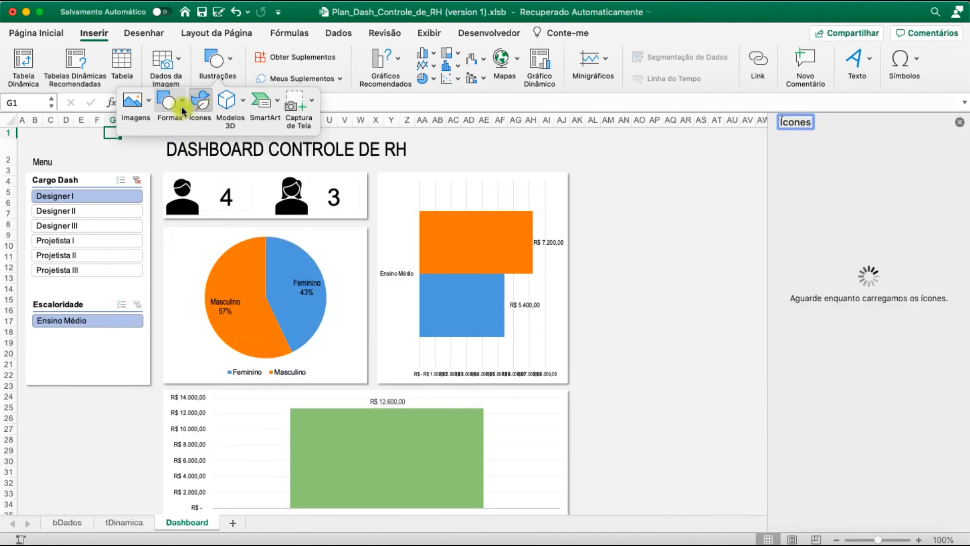
click(183, 107)
click(188, 142)
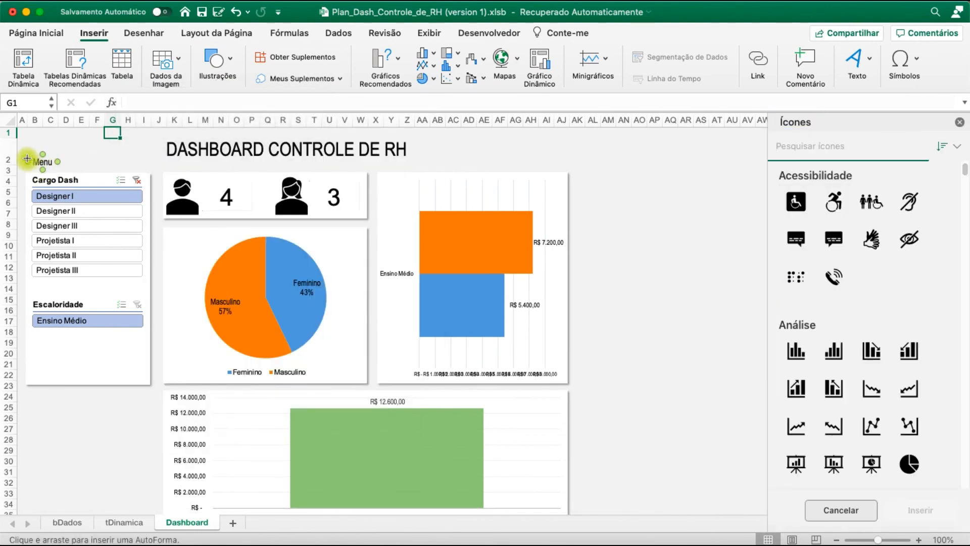
drag(27, 155, 89, 147)
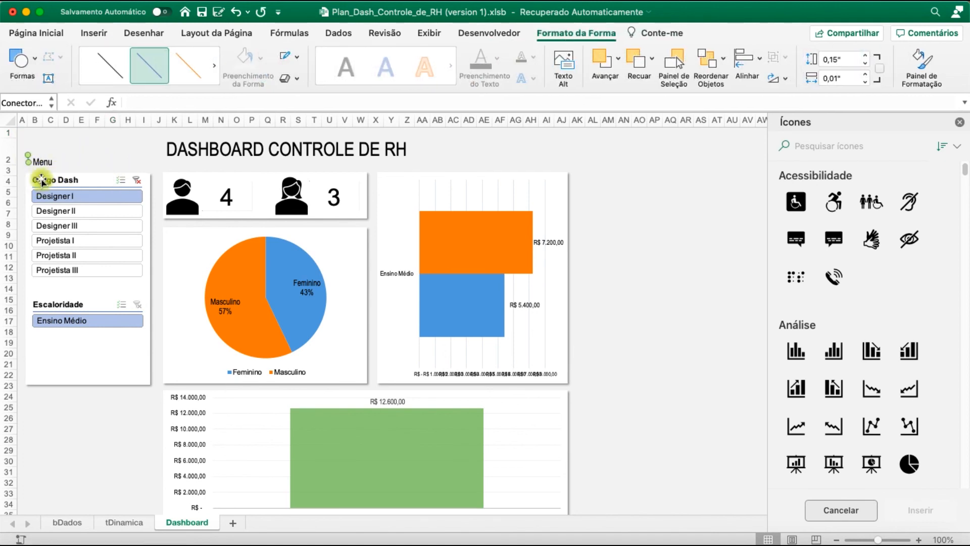
drag(29, 165, 28, 167)
Set the weight of the line beside the Menu label to 3 pt and lengthen it to about 0,36" tall
click(293, 57)
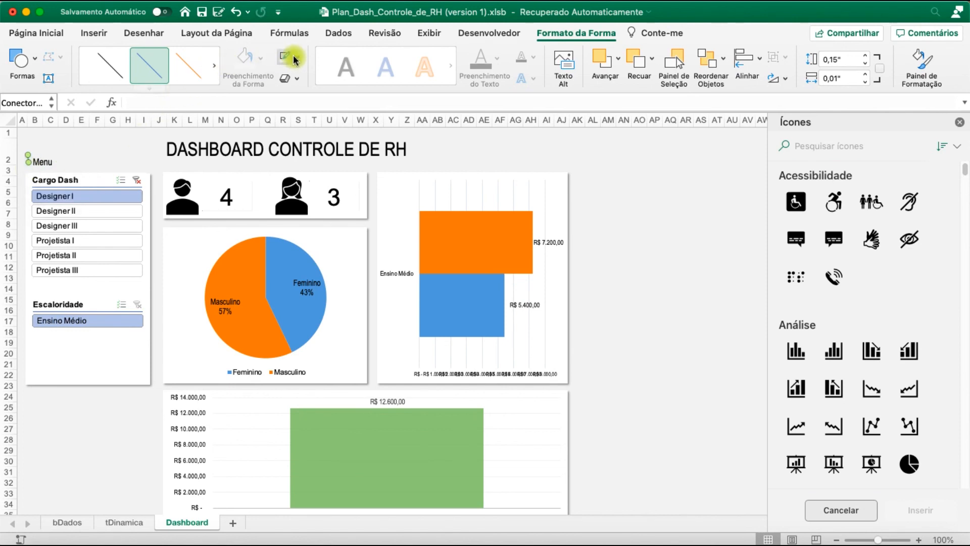
click(295, 61)
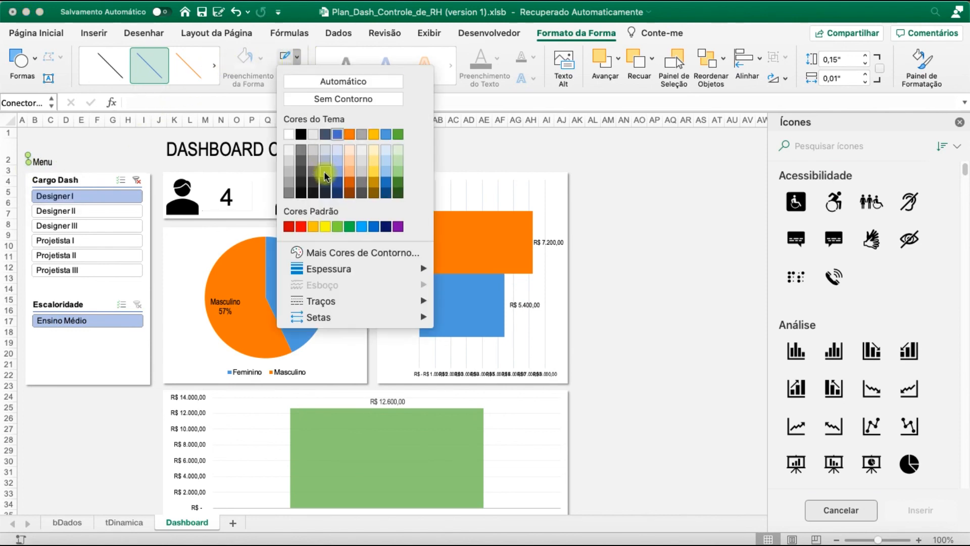
mouse_move(348, 275)
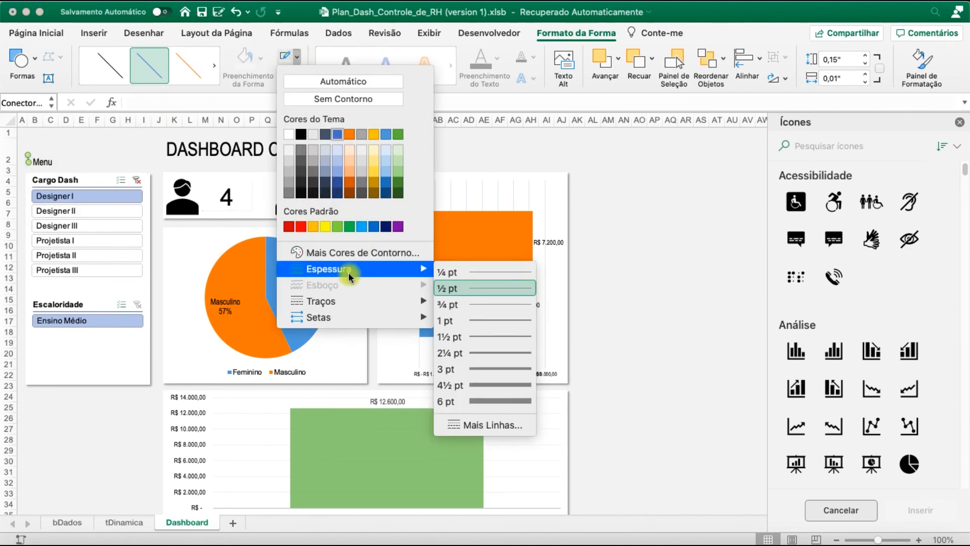
click(485, 368)
drag(29, 164, 27, 173)
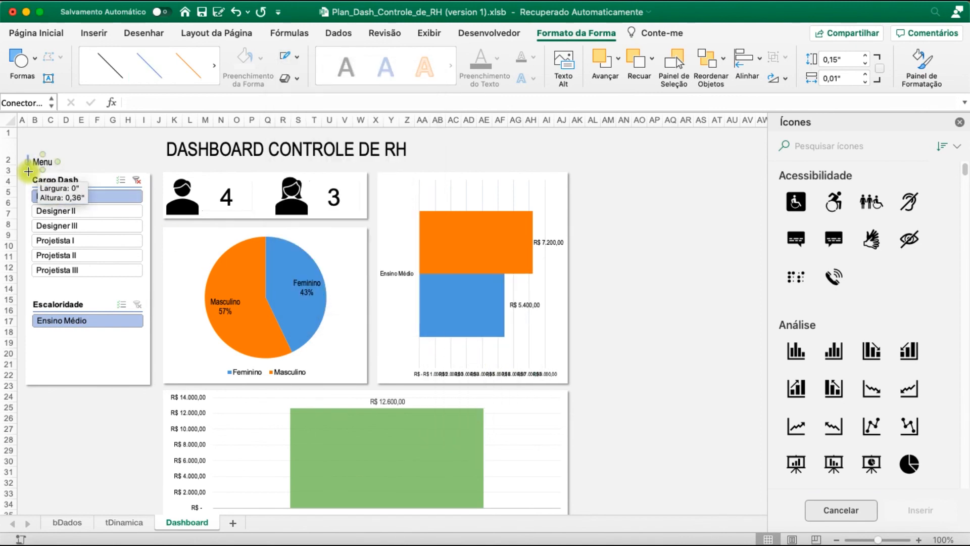
click(29, 164)
drag(29, 163, 30, 161)
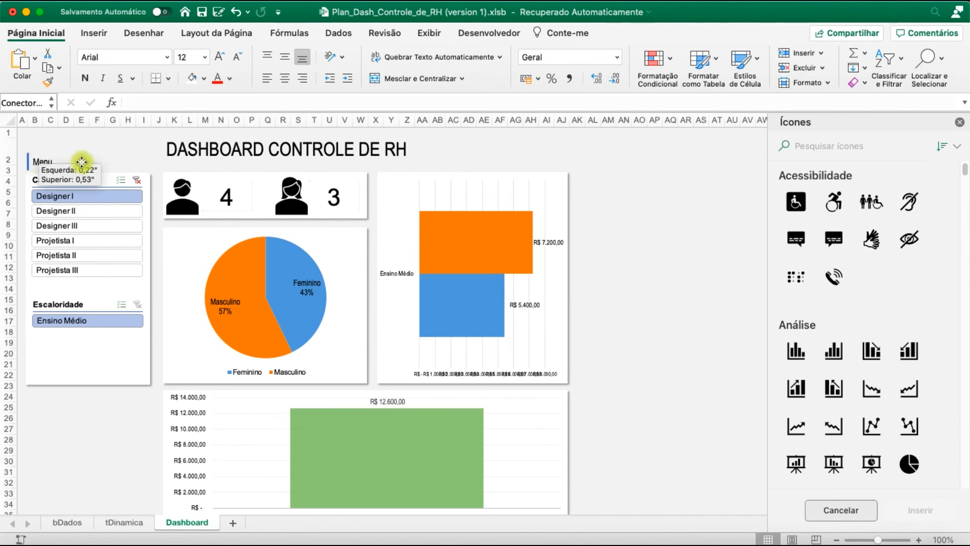
Duplicate the Menu label with its vertical line and place the copy at the upper-left corner of the salary column chart
shift+click(51, 161)
drag(56, 164, 197, 405)
click(638, 386)
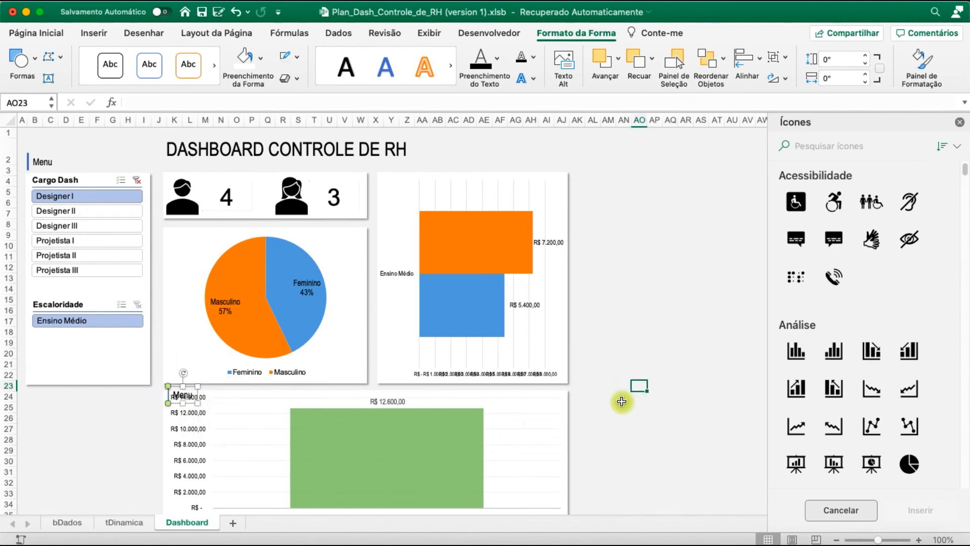
Lower the salary column chart's upper edge and raise its white panel's upper edge to make room for a header
scroll(616, 395, down, 5)
scroll(616, 395, up, 1)
click(260, 379)
drag(366, 381, 368, 404)
click(360, 436)
click(355, 383)
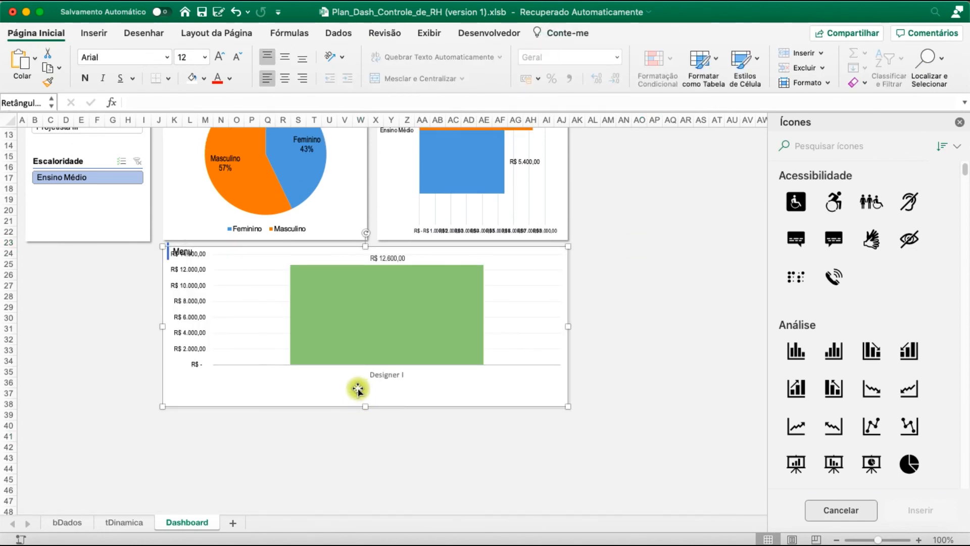
drag(366, 249, 362, 262)
click(353, 250)
drag(370, 274, 366, 243)
click(342, 272)
Shift the copied Menu label and its line slightly down and inward, inside the salary column chart's white panel
click(177, 253)
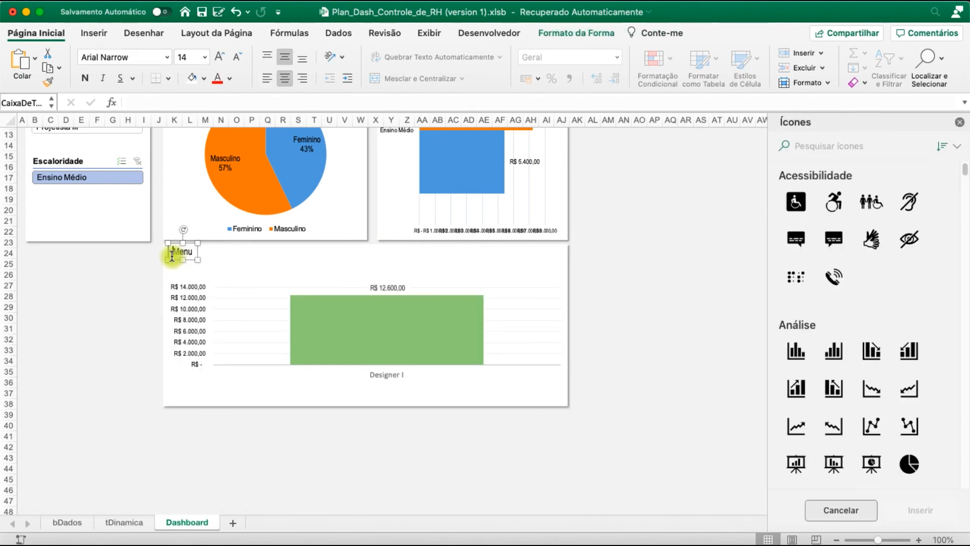
click(167, 261)
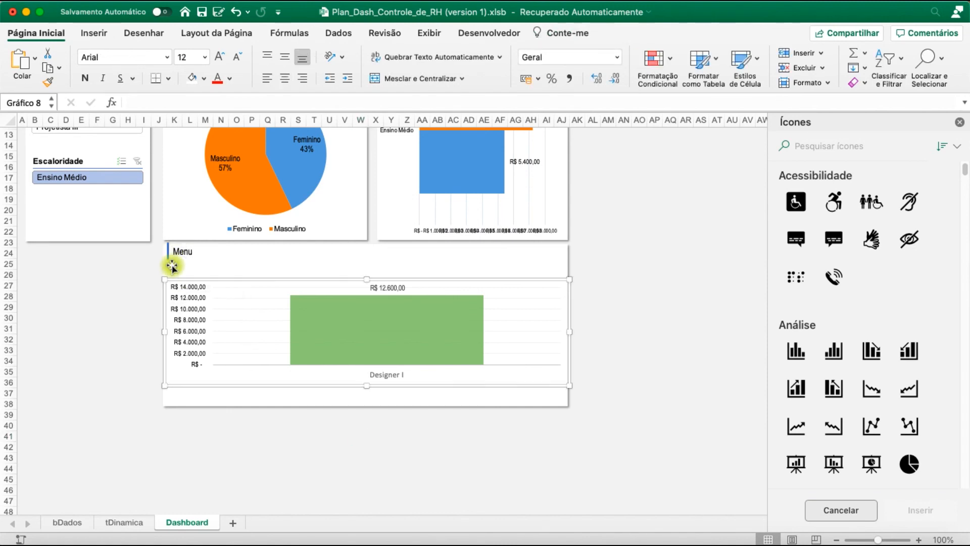
click(166, 255)
click(168, 253)
shift+click(186, 254)
drag(188, 258, 191, 264)
Trim the white panel's upper edge and stretch the salary column chart to fill the panel below the header
click(349, 251)
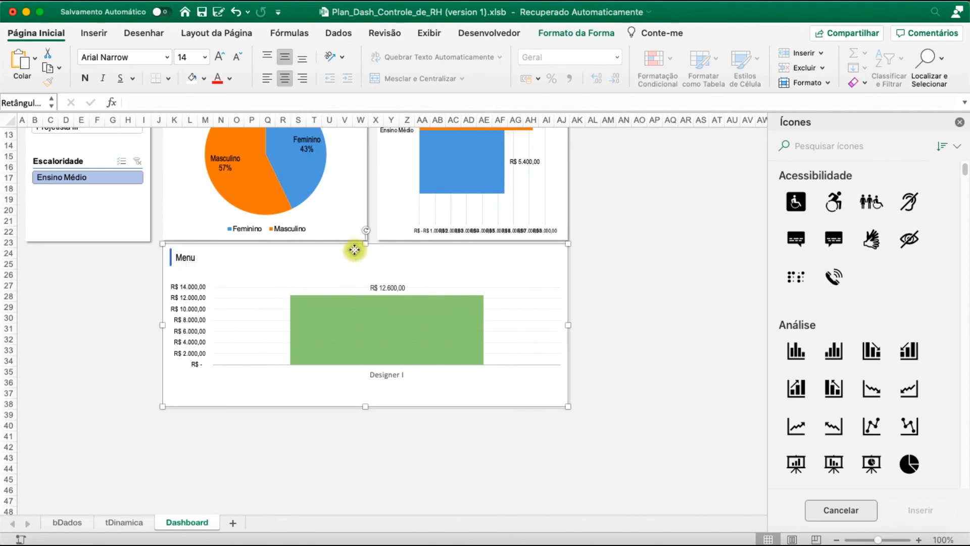
drag(365, 248, 365, 253)
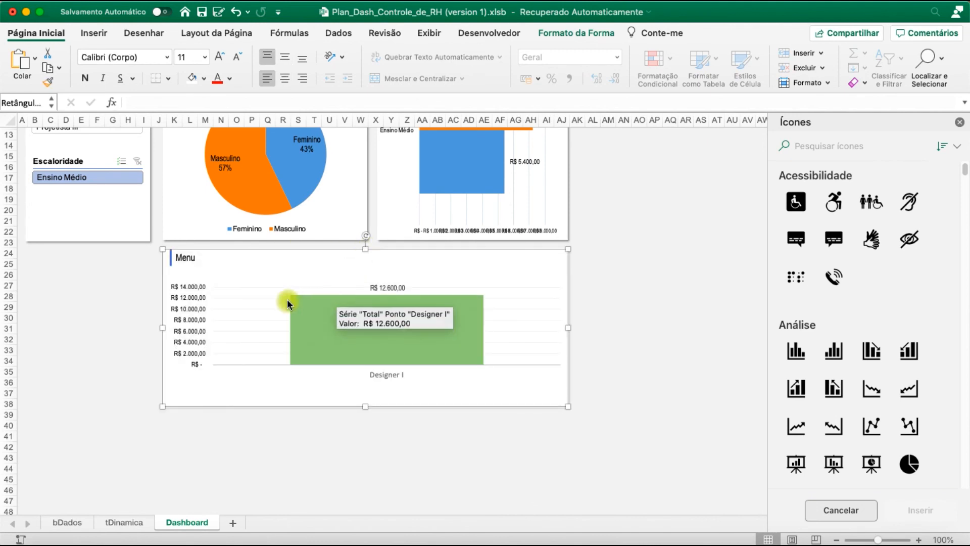
click(274, 385)
drag(367, 386, 370, 405)
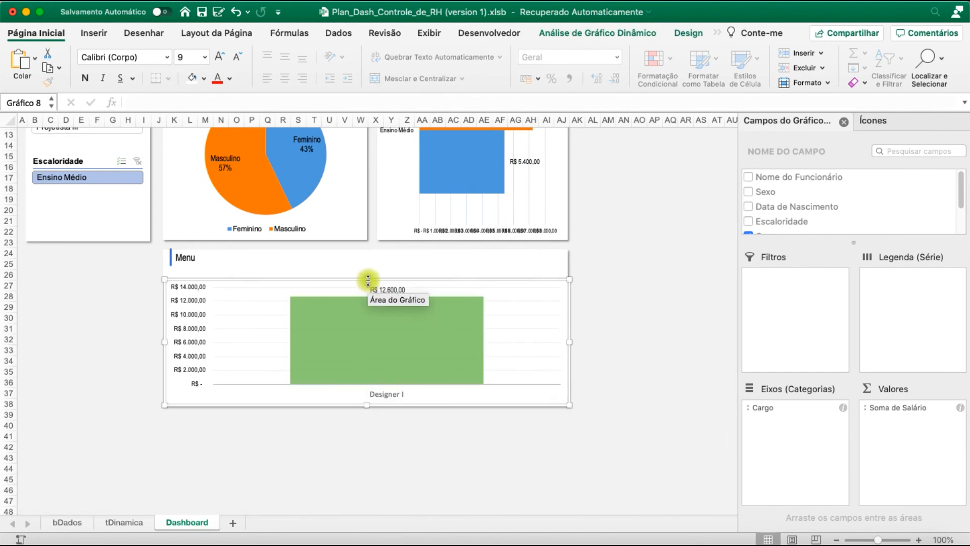
drag(368, 279, 364, 266)
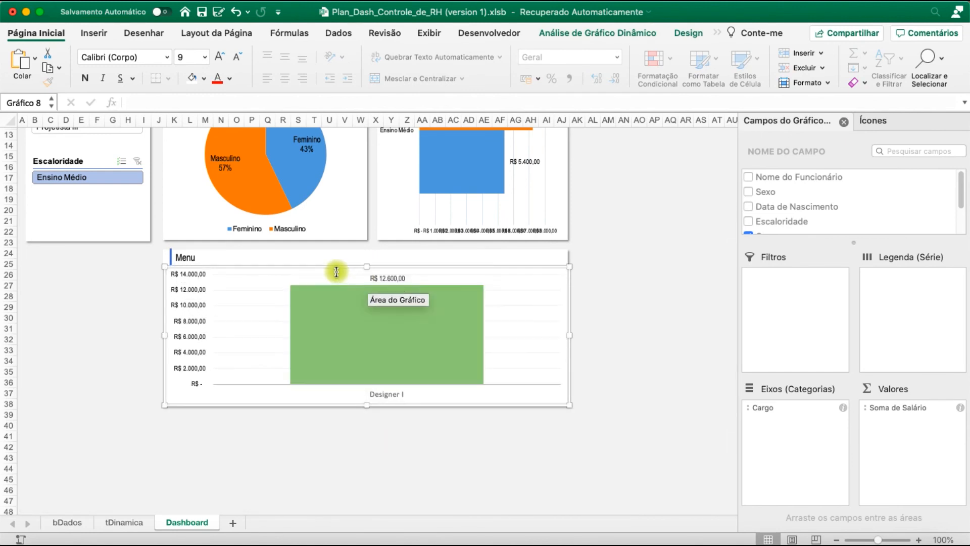
Change the copied label's text to Salários por Cargo, left-align it and move it beside its vertical line
click(198, 254)
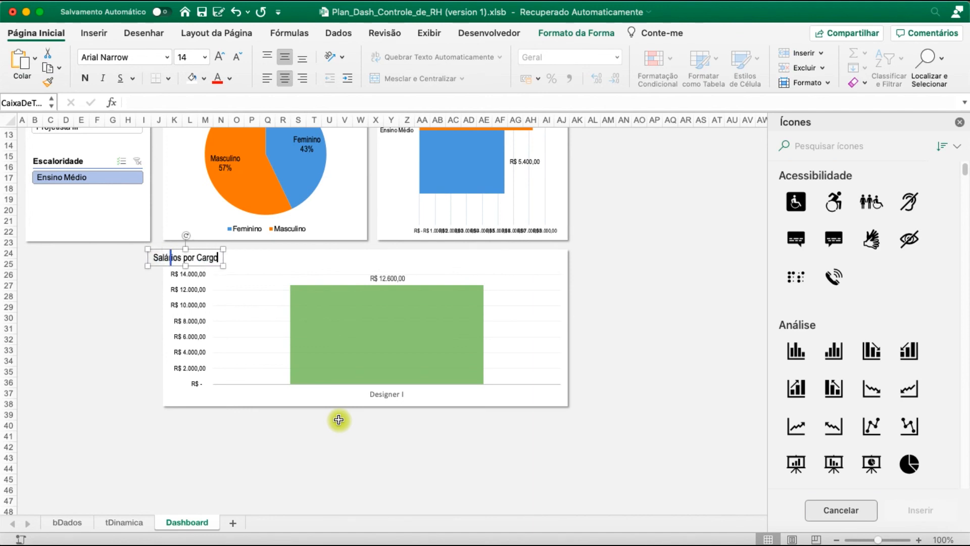
click(267, 78)
click(284, 80)
drag(214, 266, 260, 284)
Duplicate the Salários por Cargo header with its line, move the copy onto the pie chart panel and change its text to Sexo
scroll(261, 299, up, 2)
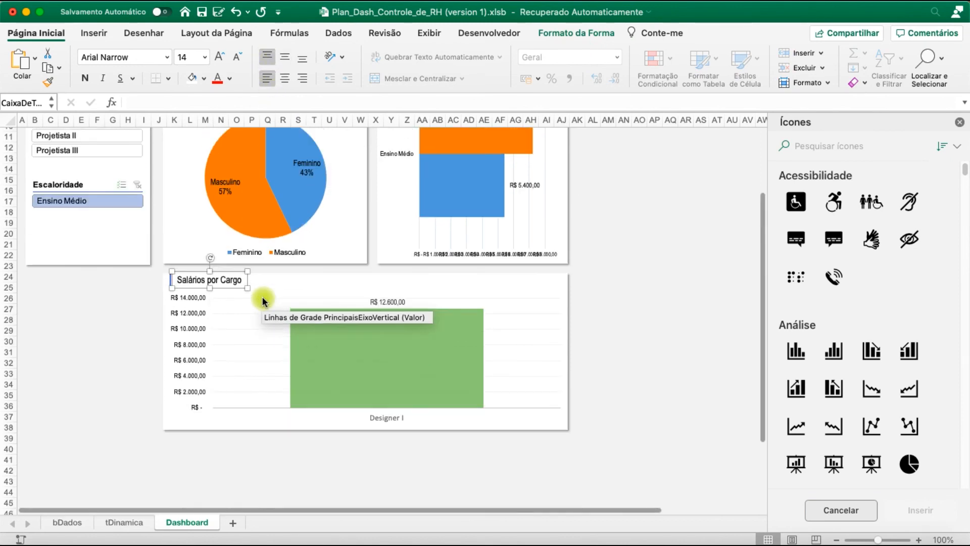
scroll(262, 302, up, 5)
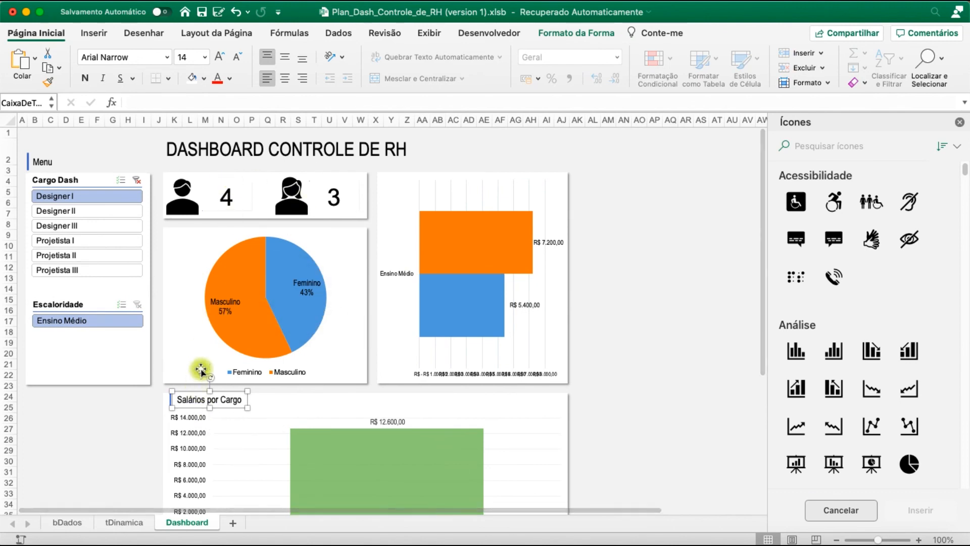
click(132, 405)
click(171, 400)
shift+click(186, 405)
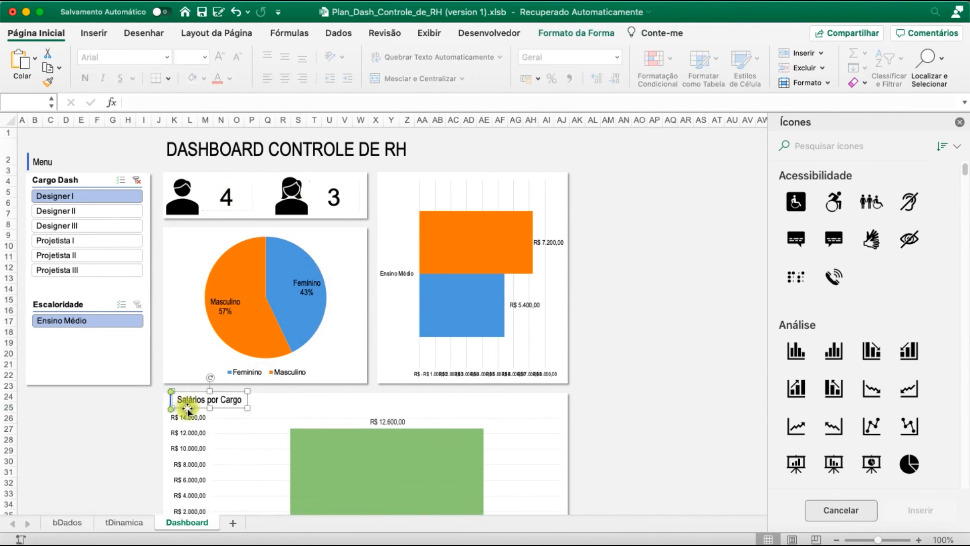
key(super+c)
key(super+v)
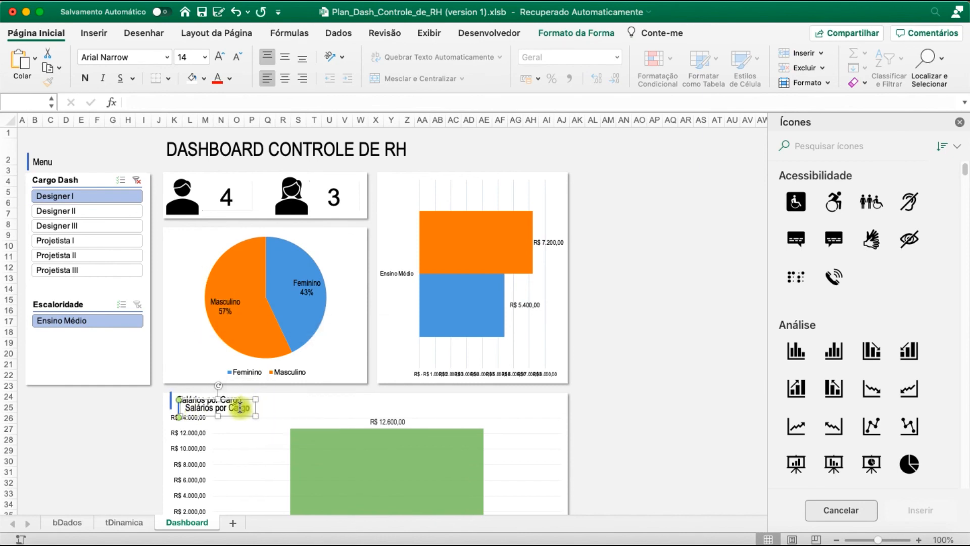
drag(242, 419, 232, 248)
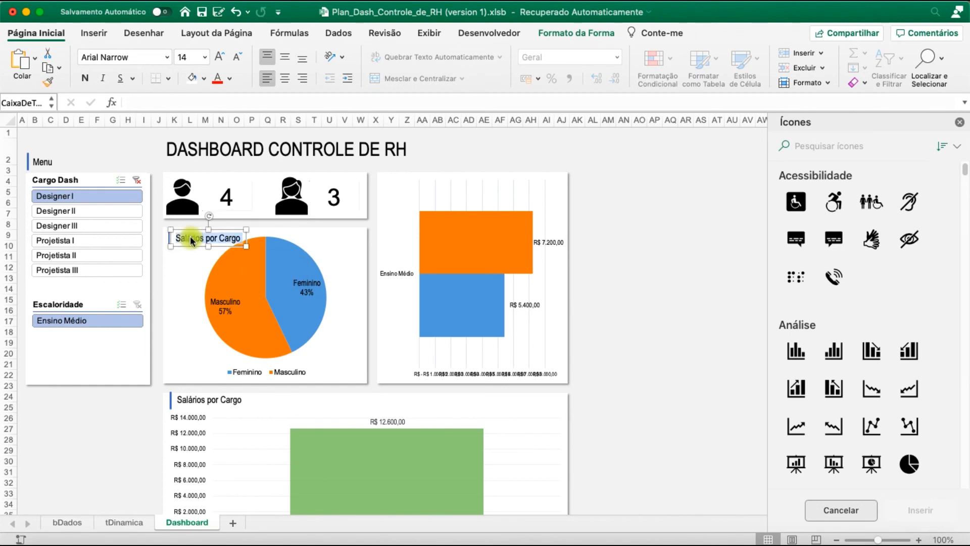
text(Sexo)
click(163, 246)
click(663, 378)
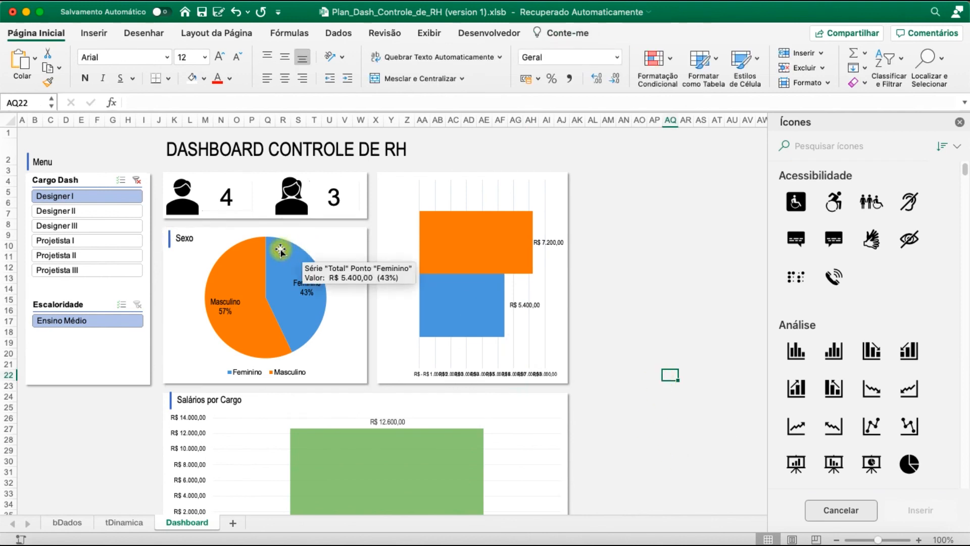
Duplicate the Sexo header with its line onto the bar chart panel and change the text to Salários por Escolaridade
click(183, 238)
key(super+v)
drag(201, 255, 408, 190)
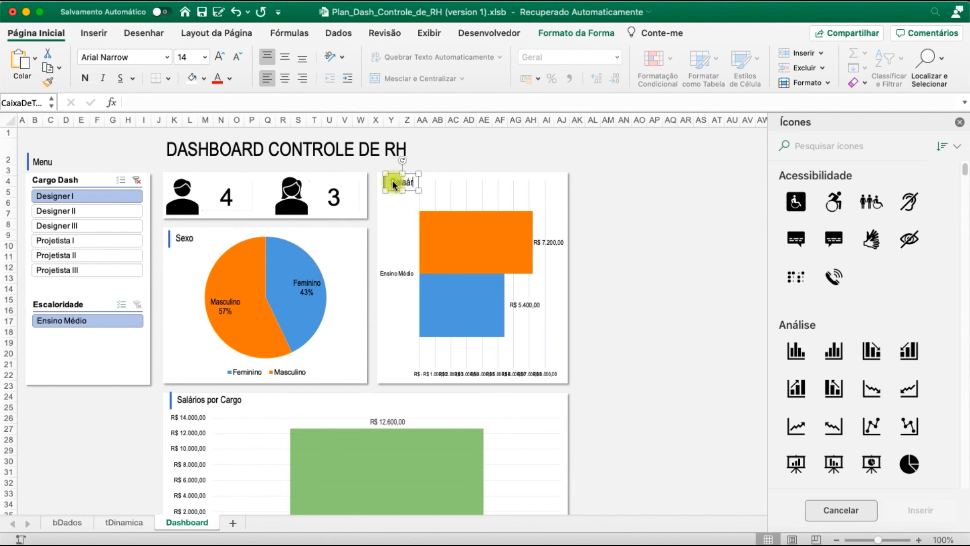
key(BackSpace)
key(BackSpace)
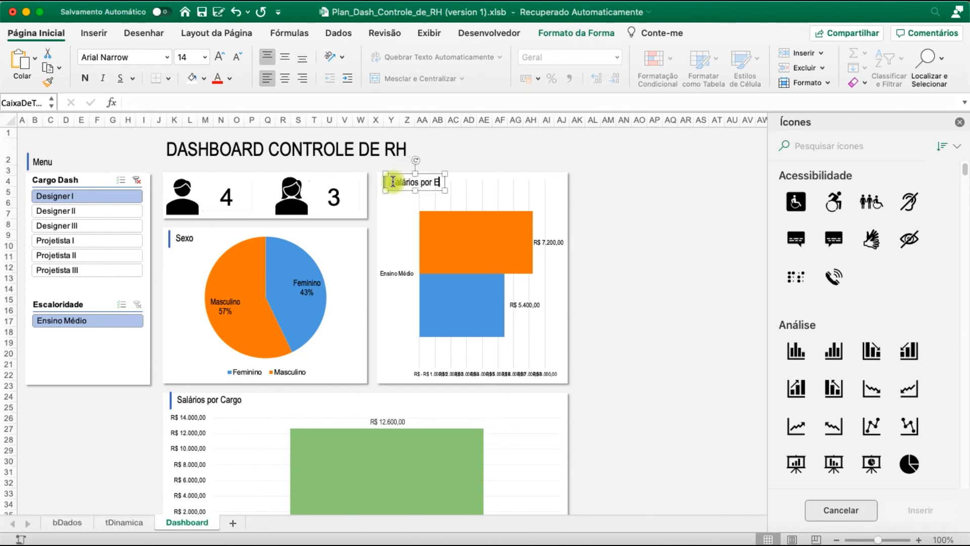
click(623, 203)
Close the Icons pane and look over the whole dashboard
click(960, 125)
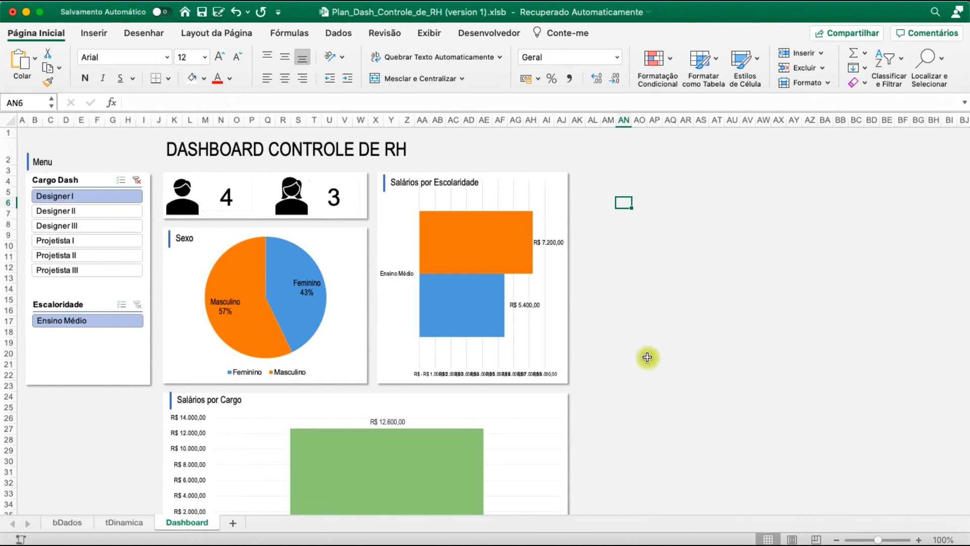
click(671, 256)
scroll(667, 283, down, 5)
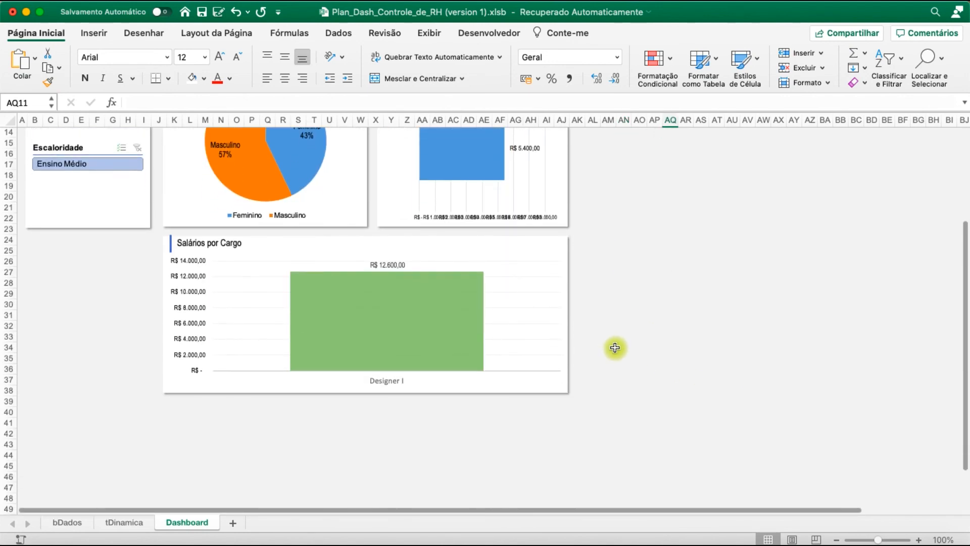
scroll(615, 348, up, 5)
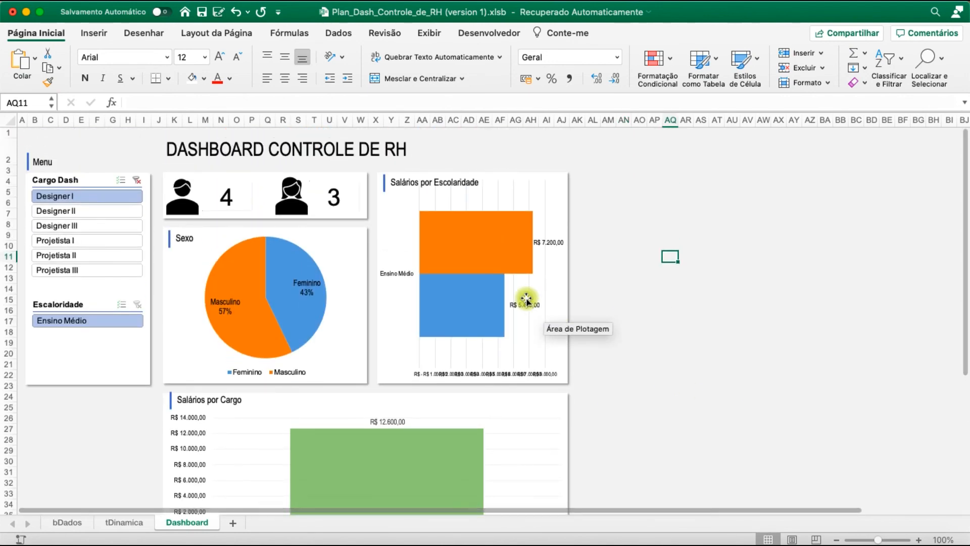
Extend the slicers' white panel upward behind the Menu label to near the upper edge of row 1
click(88, 350)
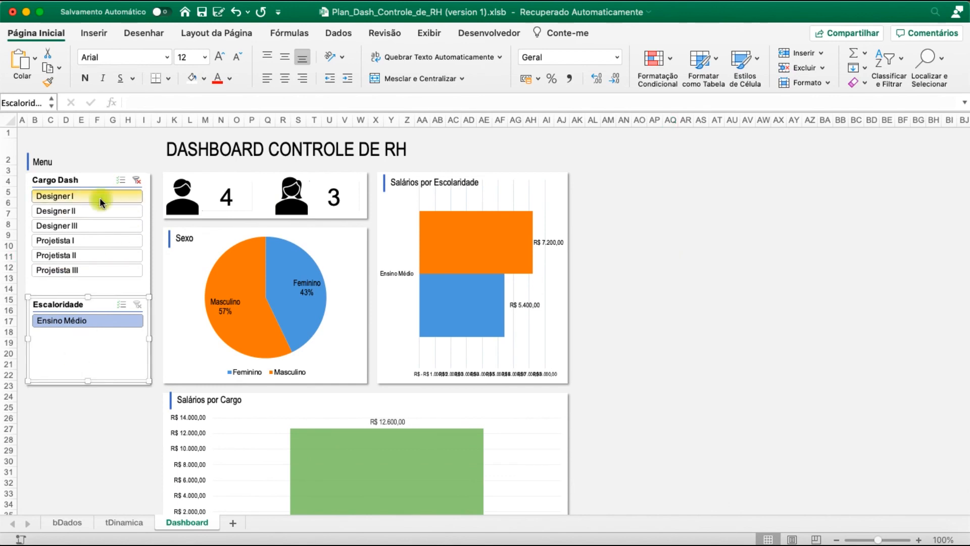
click(150, 291)
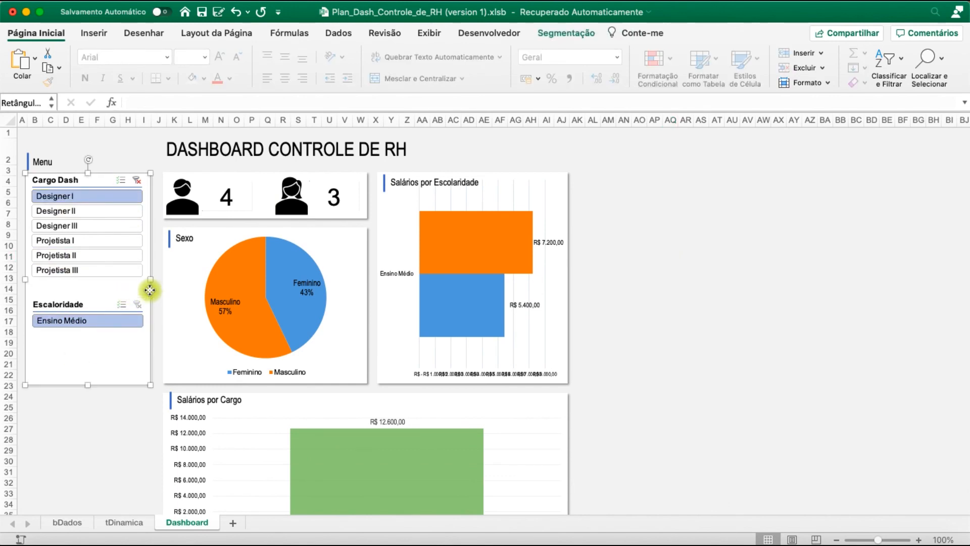
drag(88, 173, 88, 149)
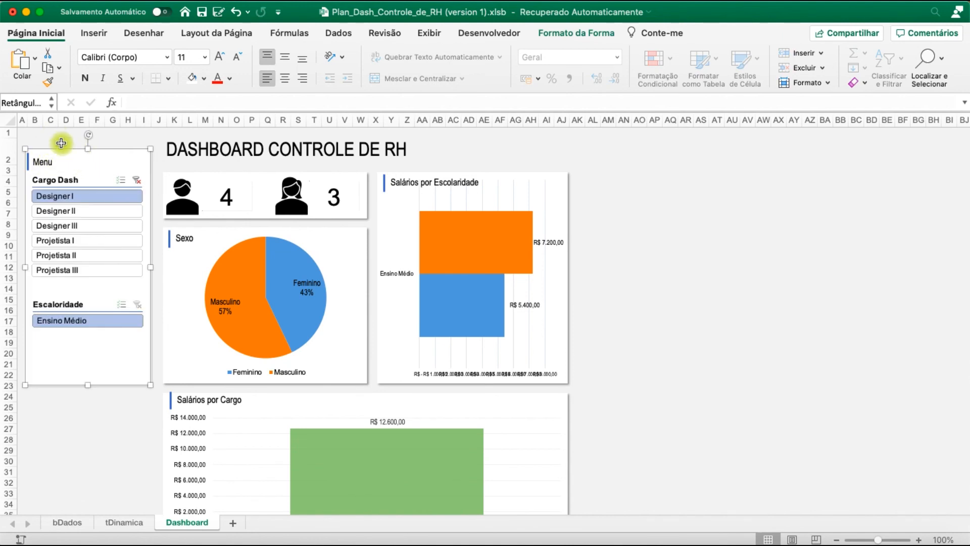
drag(93, 148, 89, 131)
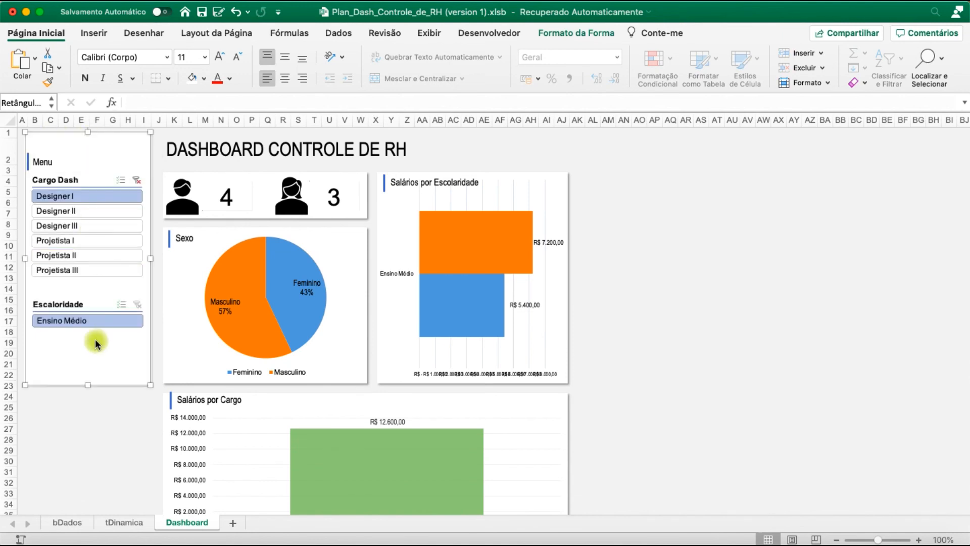
Move the Menu label with its line and both slicers up within the extended white panel
click(38, 164)
click(41, 172)
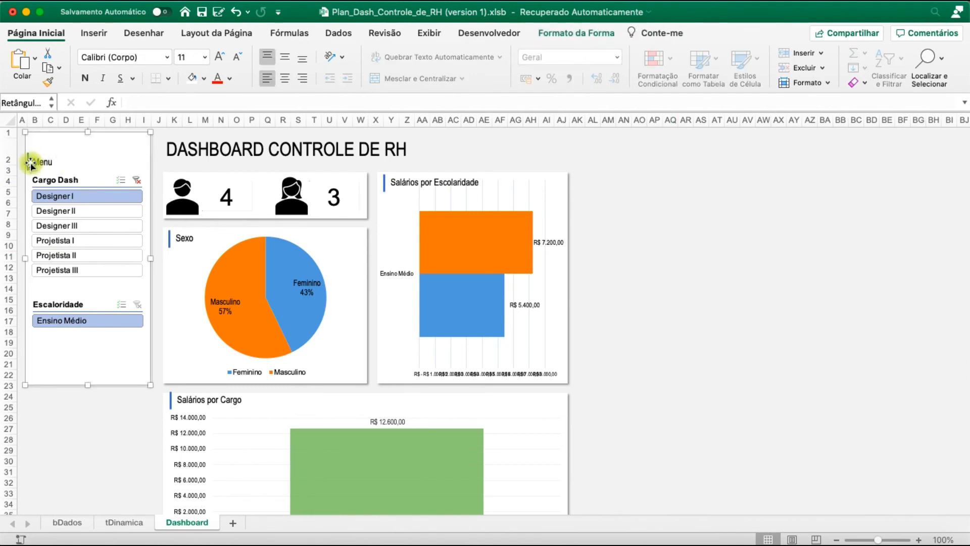
click(28, 162)
mouse_move(54, 170)
mouse_down()
mouse_move(57, 152)
mouse_move(67, 171)
mouse_up()
drag(72, 305, 75, 282)
click(95, 418)
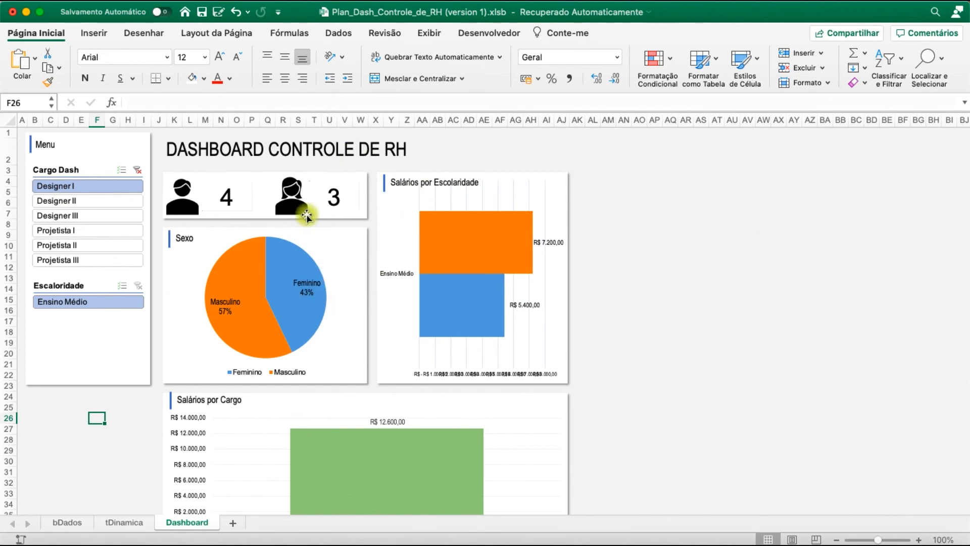
Widen the DASHBOARD CONTROLE DE RH title box to span the full width of the chart panels
click(358, 137)
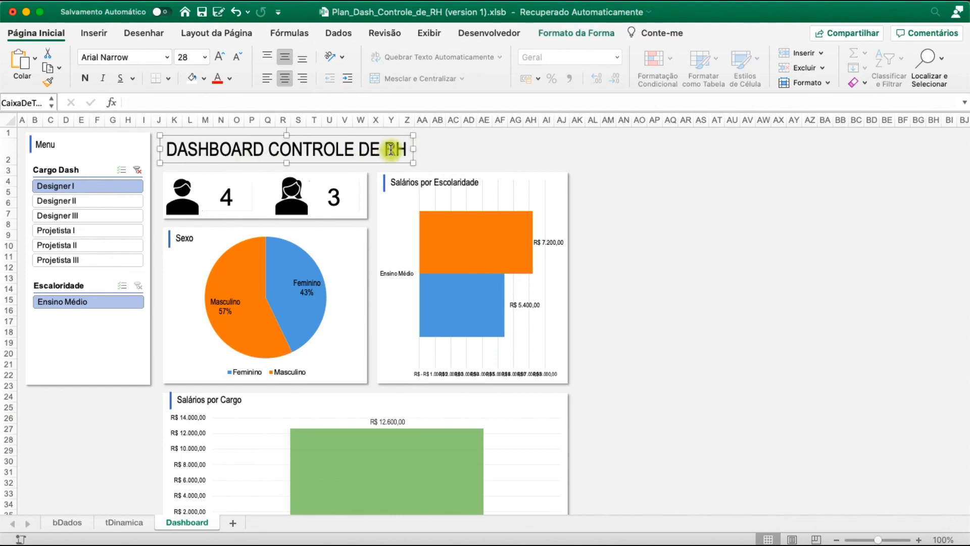
drag(416, 148, 566, 149)
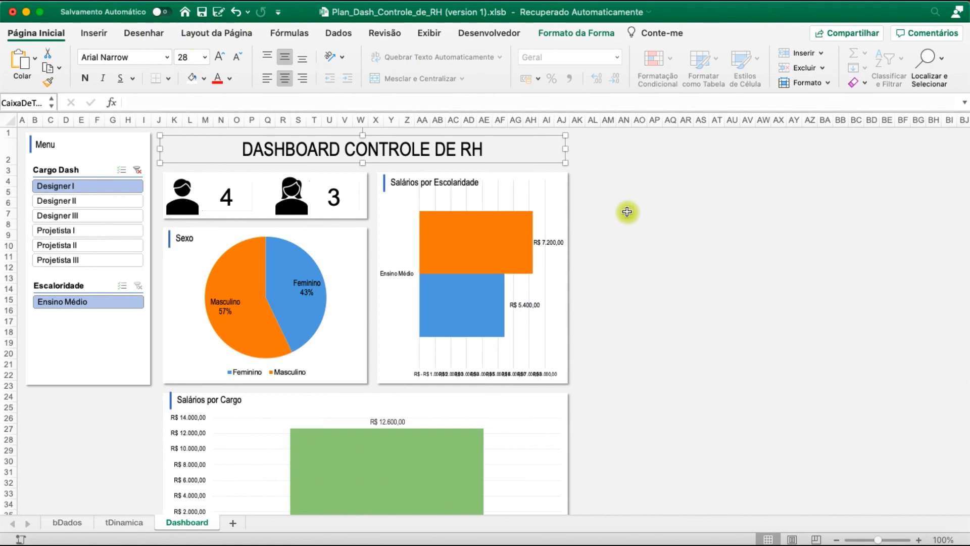
click(627, 212)
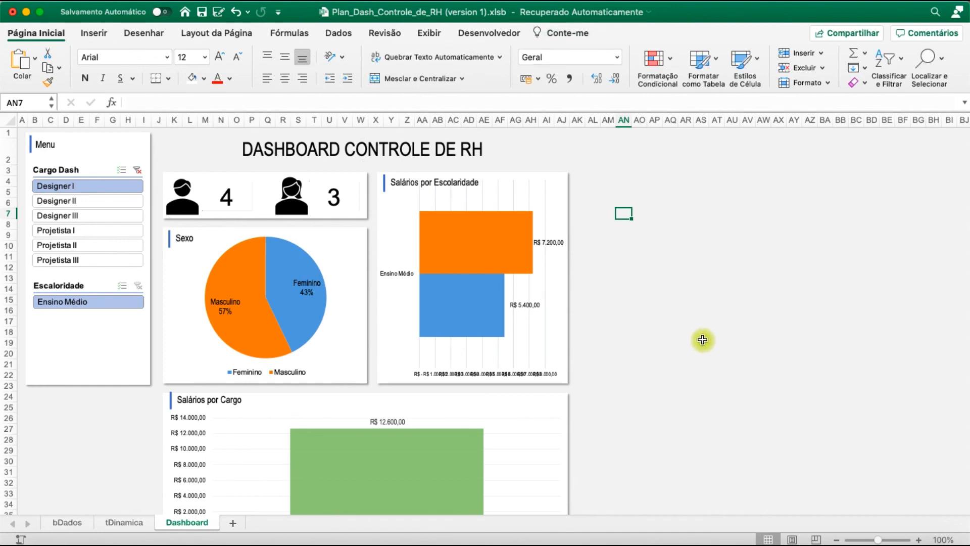